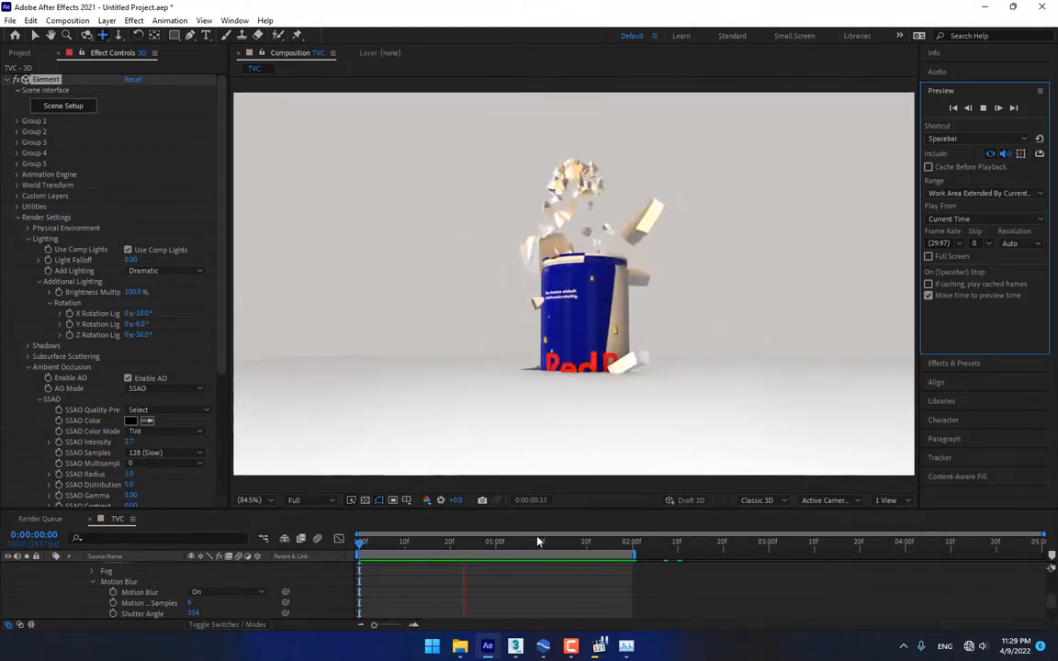
Drag the After Effects playhead to halt the Red Bull can shatter preview
{"action": "left_click_drag", "start_coordinate": [542, 545], "coordinate": [603, 547]}
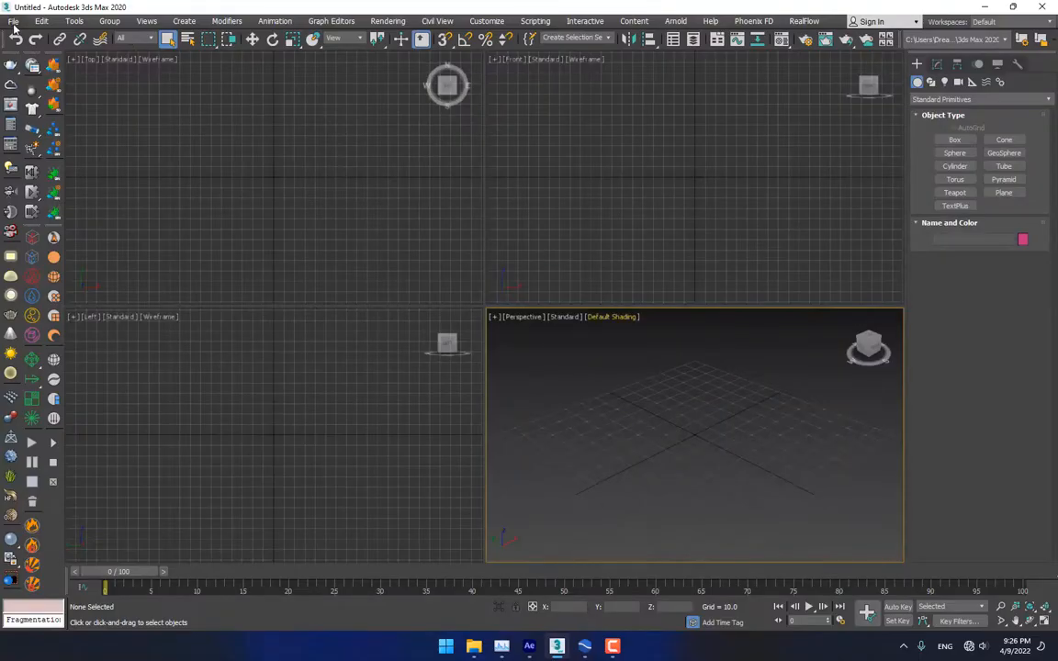
Import the TVC.obj Red Bull can model with the default OBJ import options
{"action": "left_click", "coordinate": [13, 24]}
{"action": "mouse_move", "coordinate": [66, 194]}
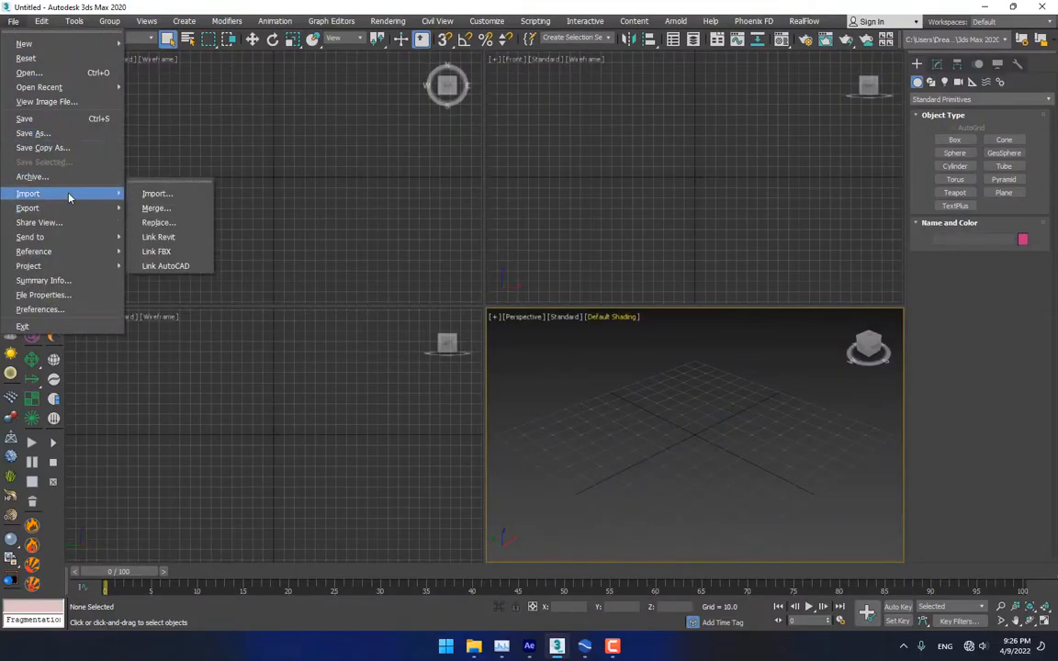
{"action": "left_click", "coordinate": [156, 193]}
{"action": "double_click", "coordinate": [104, 115]}
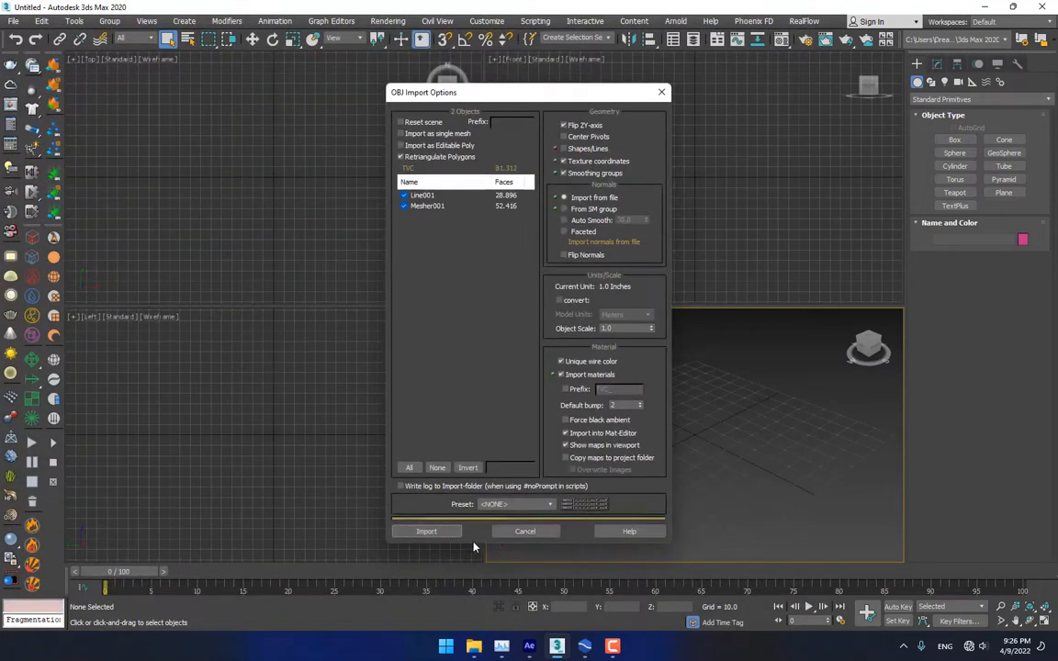
{"action": "left_click", "coordinate": [430, 533]}
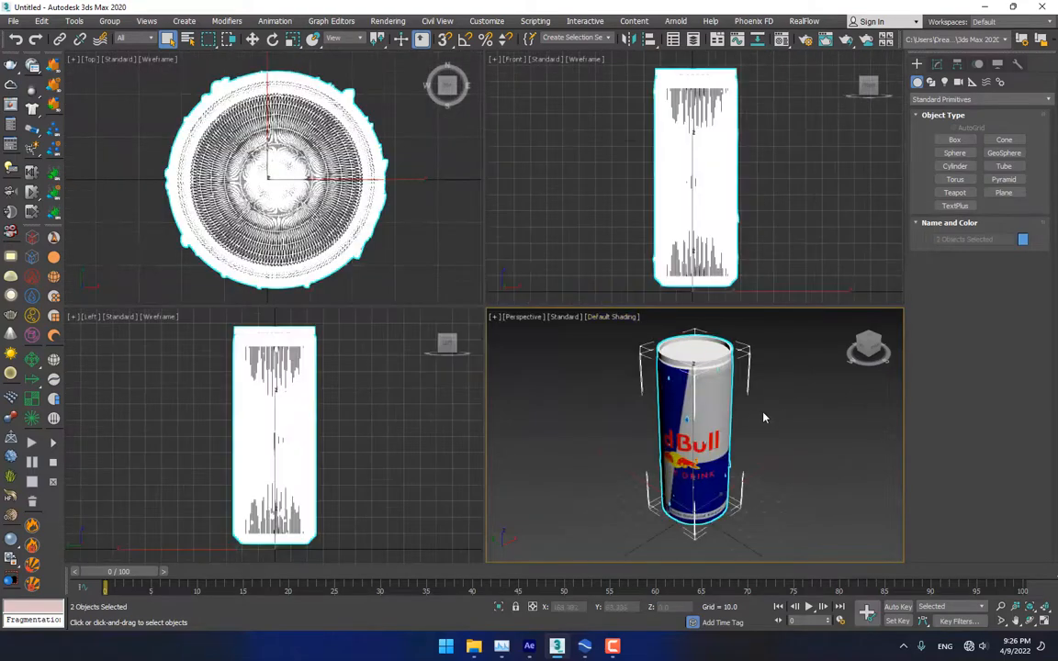
Deselect the can and maximize the Perspective viewport to fill the workspace
{"action": "left_click", "coordinate": [784, 442]}
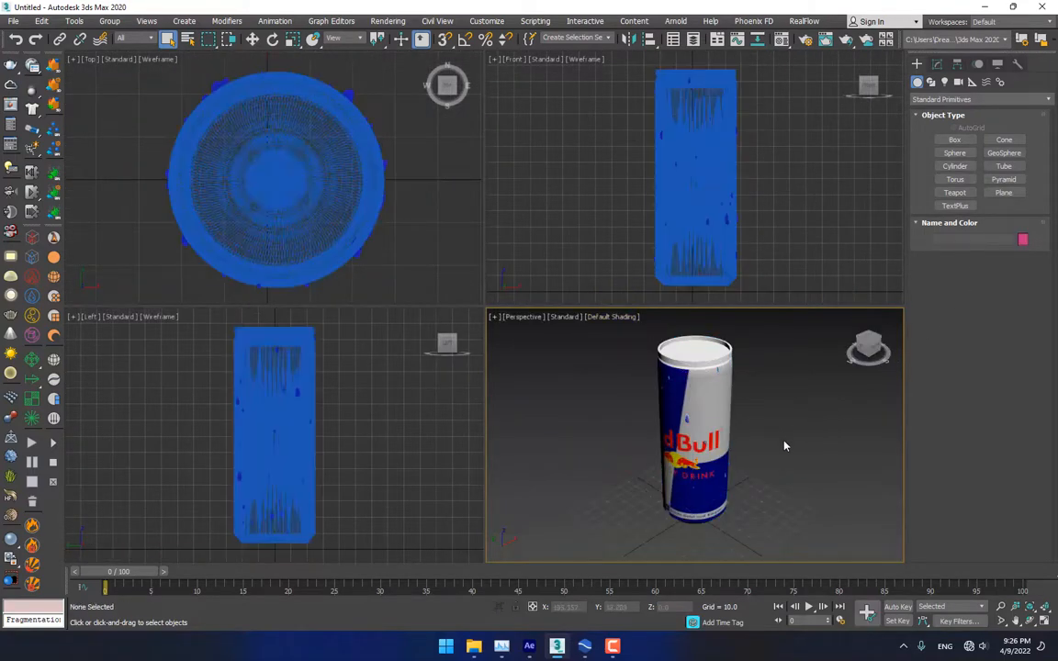
{"action": "scroll", "coordinate": [786, 446], "scroll_direction": "down", "scroll_amount": 3}
{"action": "key", "text": "alt+w"}
{"action": "middle_click_drag", "start_coordinate": [795, 423], "coordinate": [657, 418]}
Draw a Plane on the ground around the can
{"action": "left_click", "coordinate": [1005, 192]}
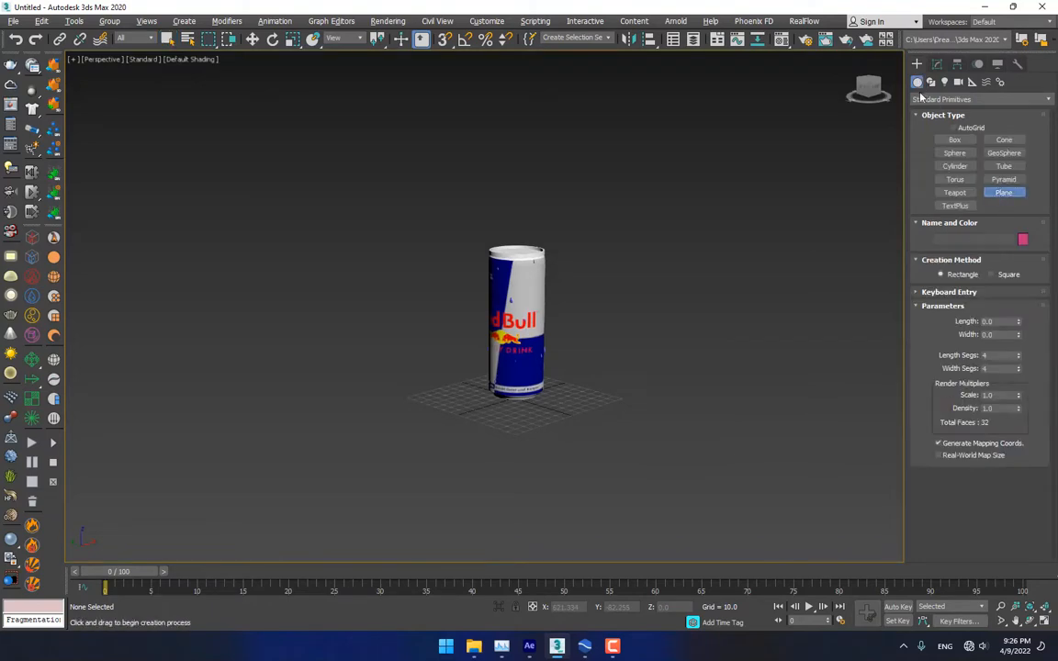
{"action": "left_click_drag", "start_coordinate": [538, 362], "coordinate": [535, 591]}
{"action": "scroll", "coordinate": [574, 425], "scroll_direction": "up", "scroll_amount": 3}
{"action": "middle_click_drag", "start_coordinate": [574, 425], "coordinate": [591, 404], "text": "alt"}
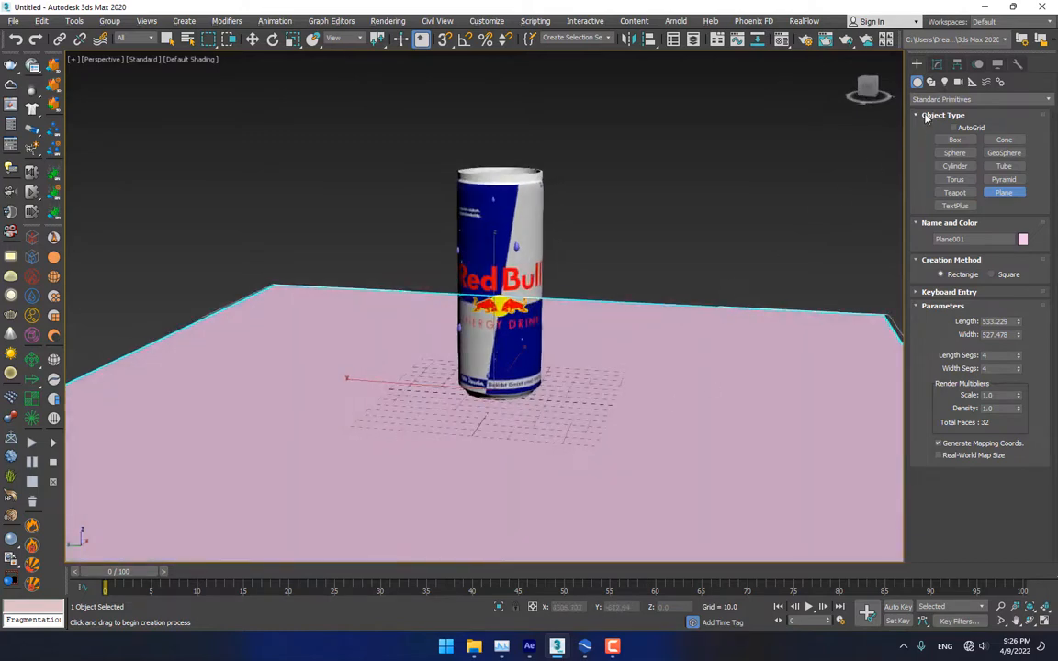
Draw a Box covering the whole plane as the floor slab
{"action": "left_click", "coordinate": [954, 141]}
{"action": "scroll", "coordinate": [320, 273], "scroll_direction": "down", "scroll_amount": 5}
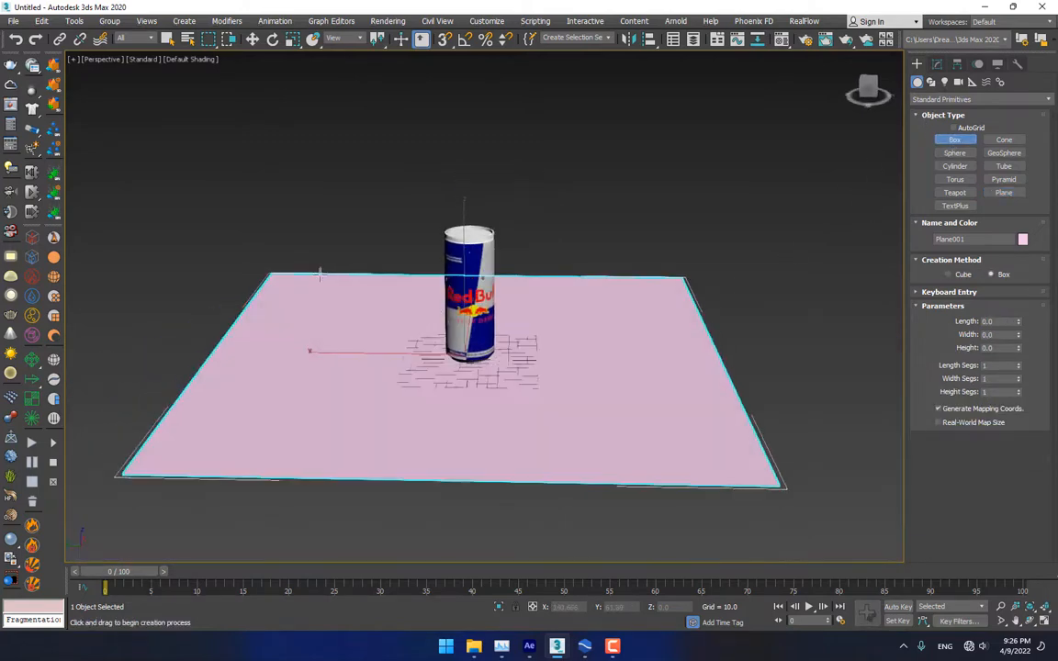
{"action": "left_click_drag", "start_coordinate": [273, 273], "coordinate": [765, 479]}
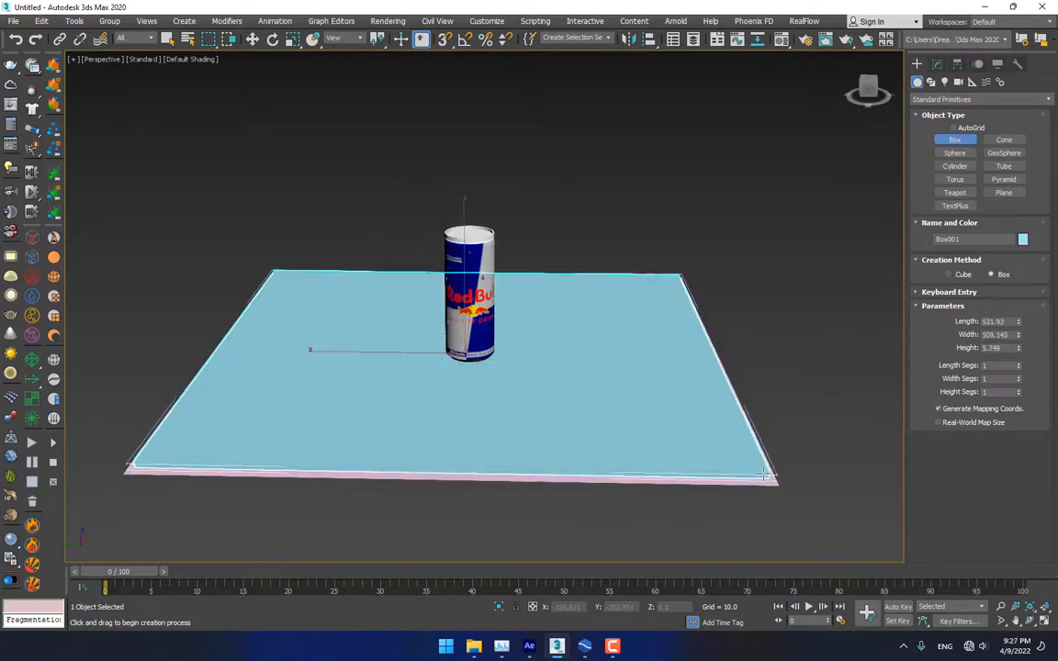
{"action": "left_click", "coordinate": [754, 473]}
{"action": "right_click", "coordinate": [713, 469]}
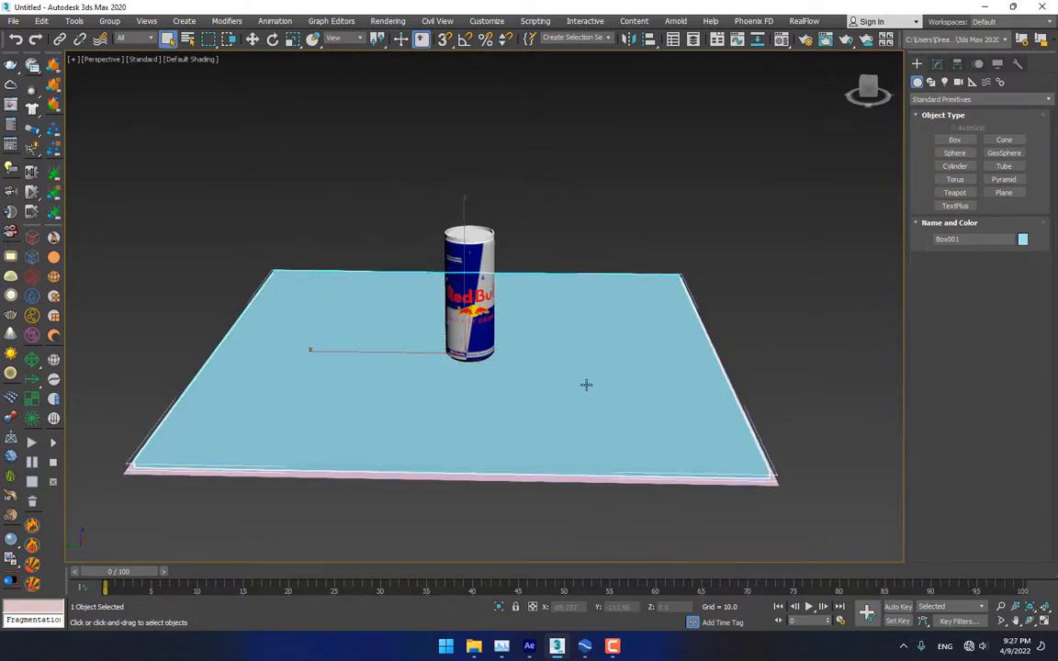
{"action": "middle_click_drag", "start_coordinate": [527, 435], "coordinate": [517, 425], "text": "alt"}
{"action": "scroll", "coordinate": [518, 429], "scroll_direction": "up", "scroll_amount": 4}
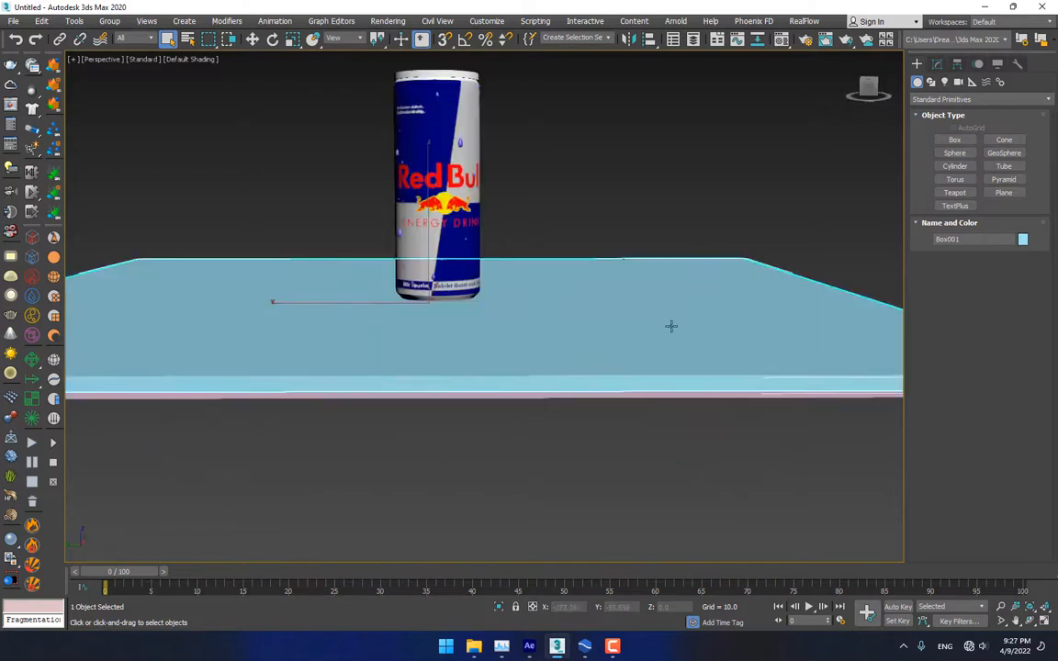
Give the box a Height of 6.33 in the Modify panel
{"action": "left_click", "coordinate": [937, 63]}
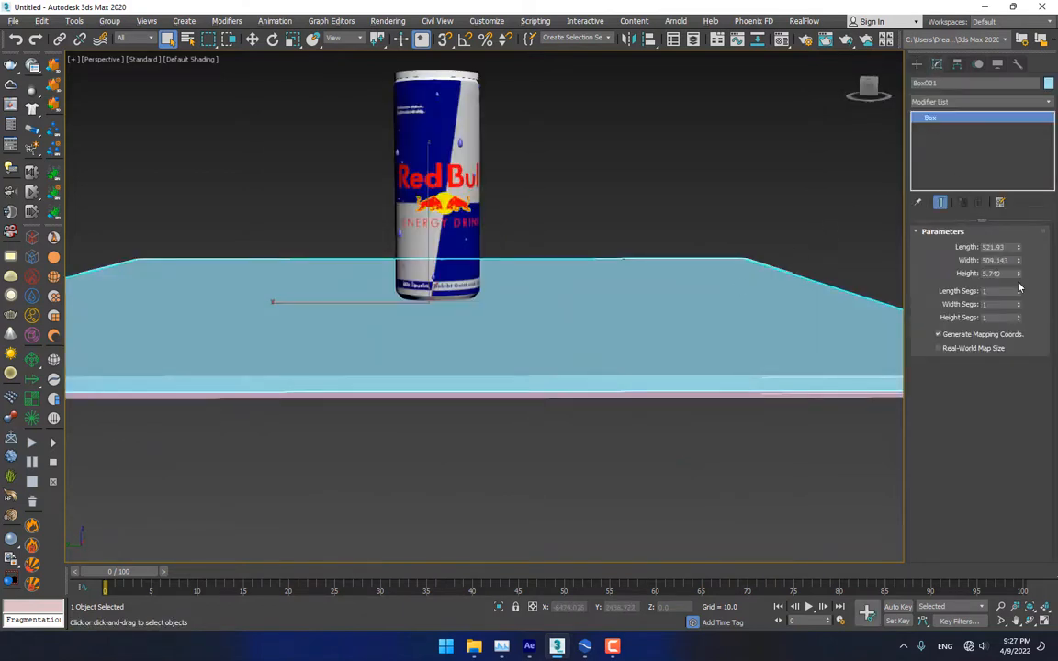
{"action": "left_click_drag", "start_coordinate": [1020, 274], "coordinate": [1018, 224]}
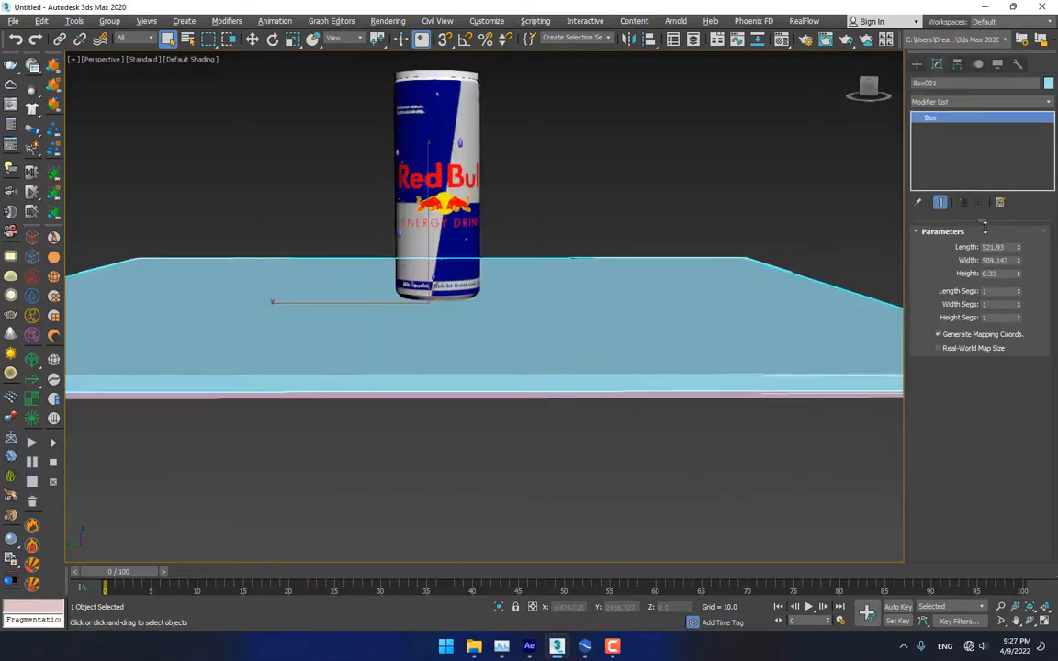
{"action": "scroll", "coordinate": [595, 306], "scroll_direction": "down", "scroll_amount": 5}
Switch to the Move tool and add the can to the selection
{"action": "middle_click_drag", "start_coordinate": [596, 306], "coordinate": [595, 309], "text": "alt"}
{"action": "right_click", "coordinate": [596, 309]}
{"action": "left_click", "coordinate": [621, 311]}
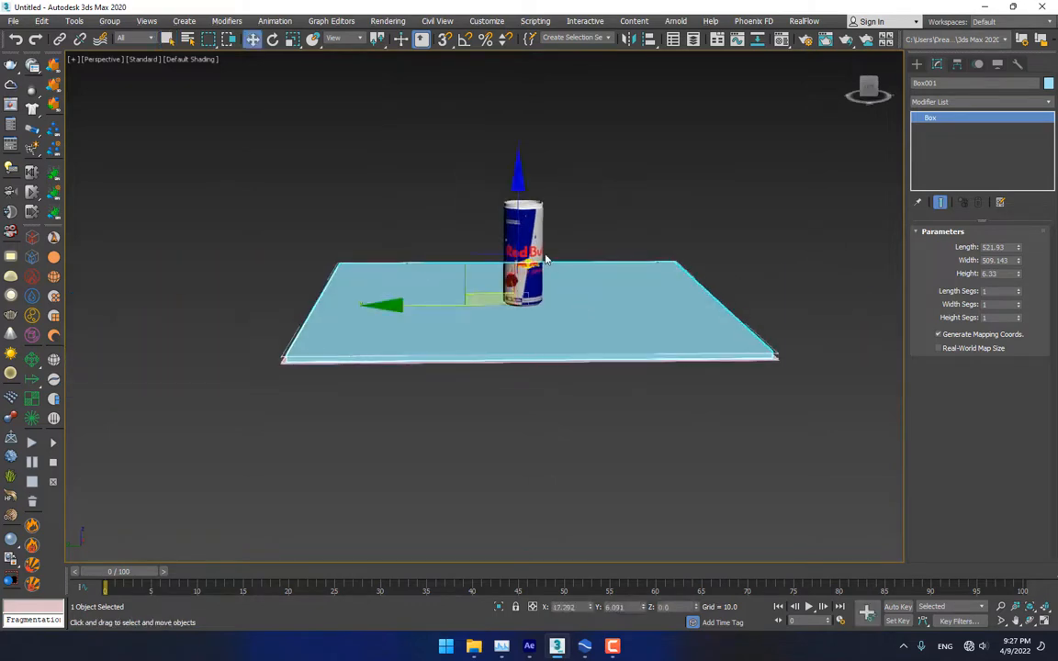
{"action": "left_click", "coordinate": [526, 237], "text": "ctrl"}
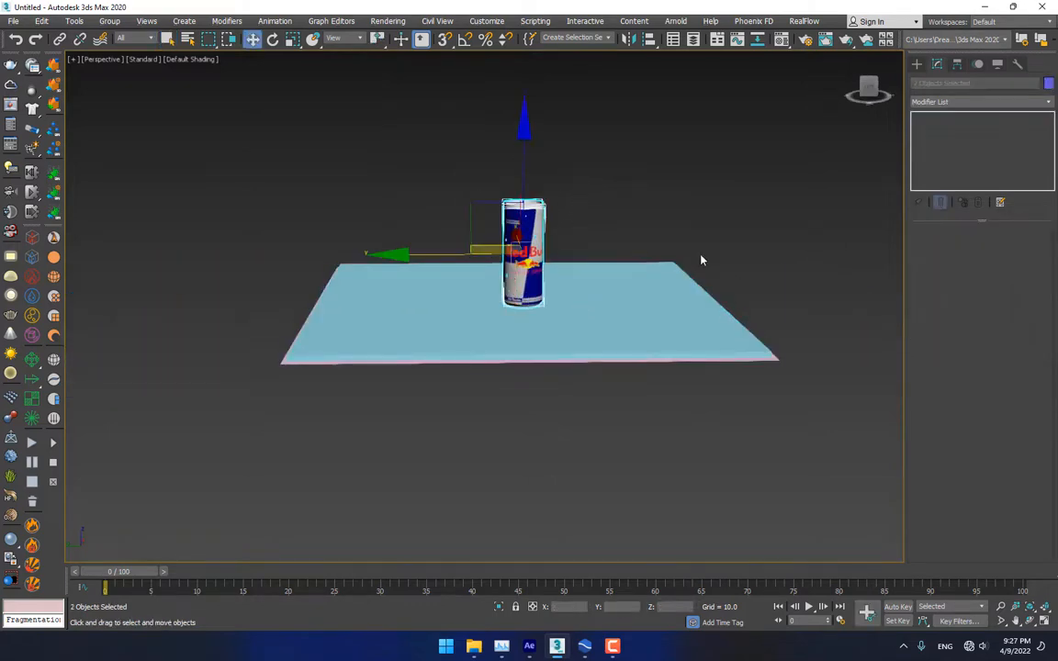
In the four-view layout, draw a radius 25.217 cylinder from the can's centre, height 133.06
{"action": "key", "text": "alt+w"}
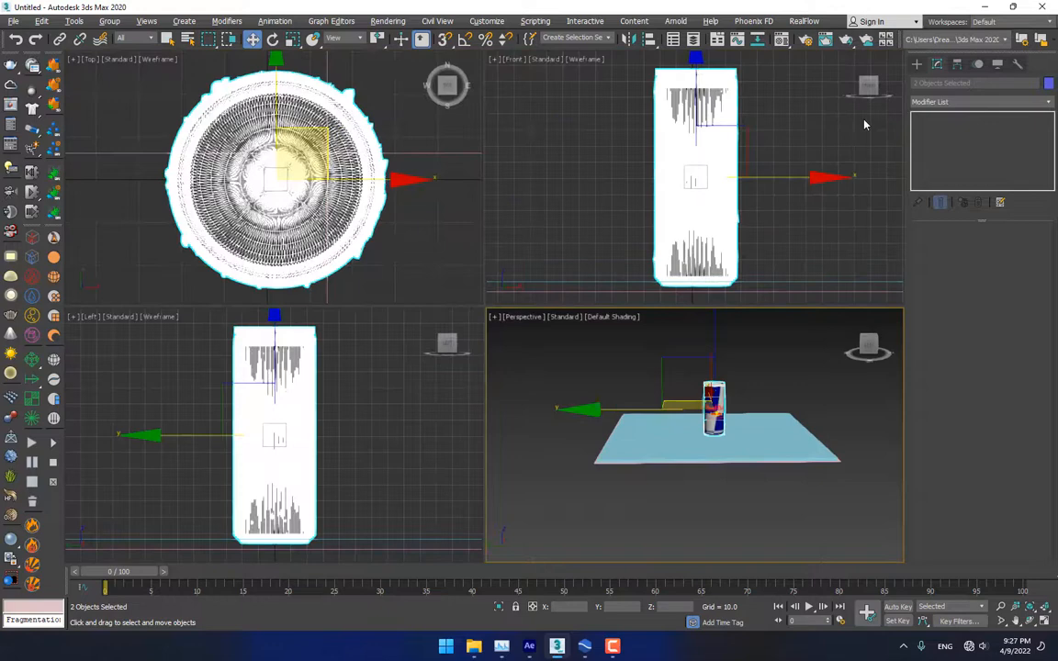
{"action": "left_click", "coordinate": [916, 64]}
{"action": "left_click", "coordinate": [959, 157]}
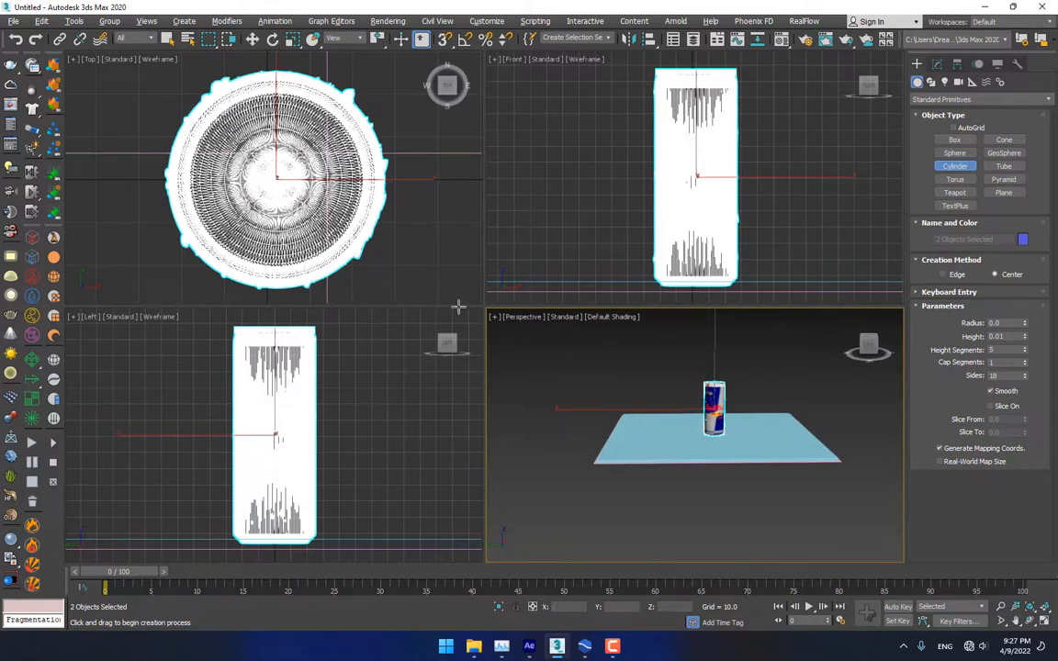
{"action": "middle_click_drag", "start_coordinate": [677, 124], "coordinate": [590, 180]}
{"action": "scroll", "coordinate": [358, 174], "scroll_direction": "up", "scroll_amount": 5}
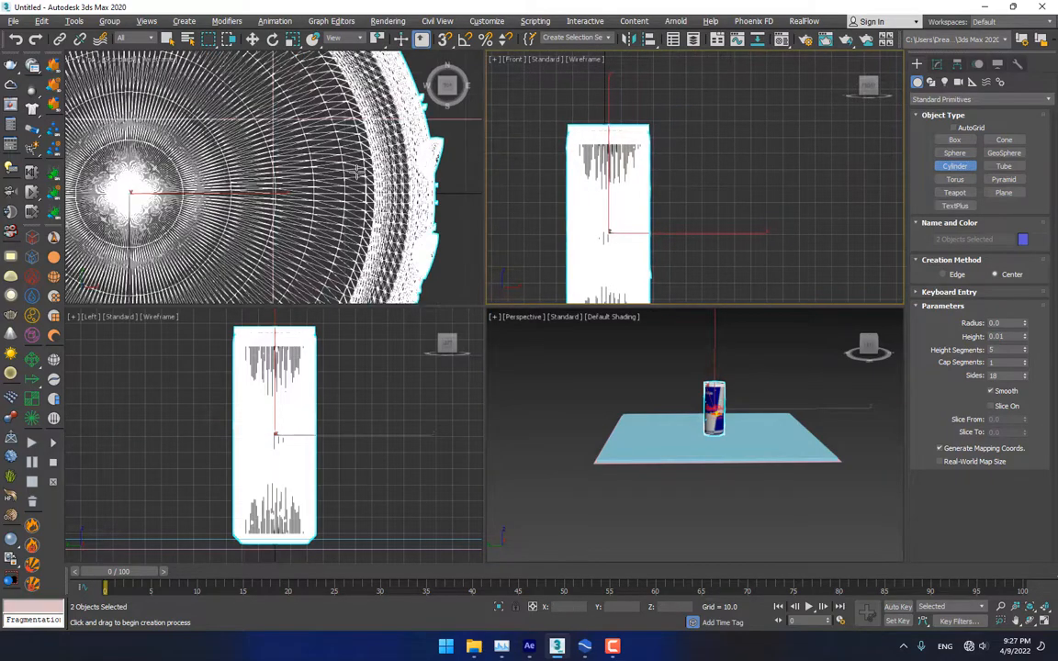
{"action": "scroll", "coordinate": [358, 175], "scroll_direction": "down", "scroll_amount": 5}
{"action": "scroll", "coordinate": [357, 176], "scroll_direction": "up", "scroll_amount": 5}
{"action": "scroll", "coordinate": [358, 176], "scroll_direction": "down", "scroll_amount": 5}
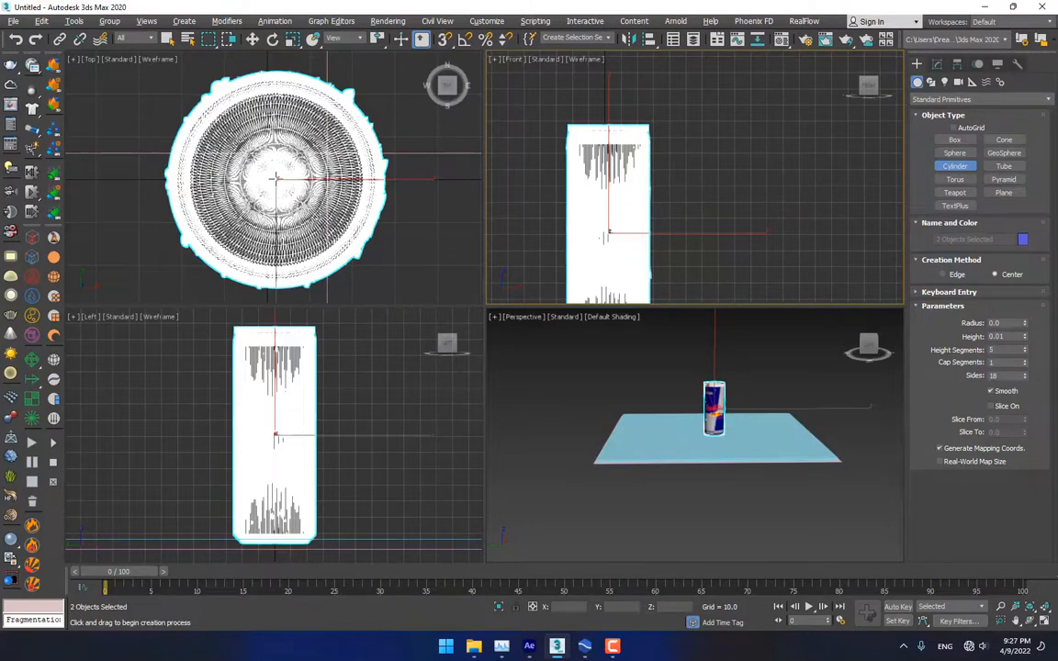
{"action": "left_click_drag", "start_coordinate": [276, 177], "coordinate": [350, 251]}
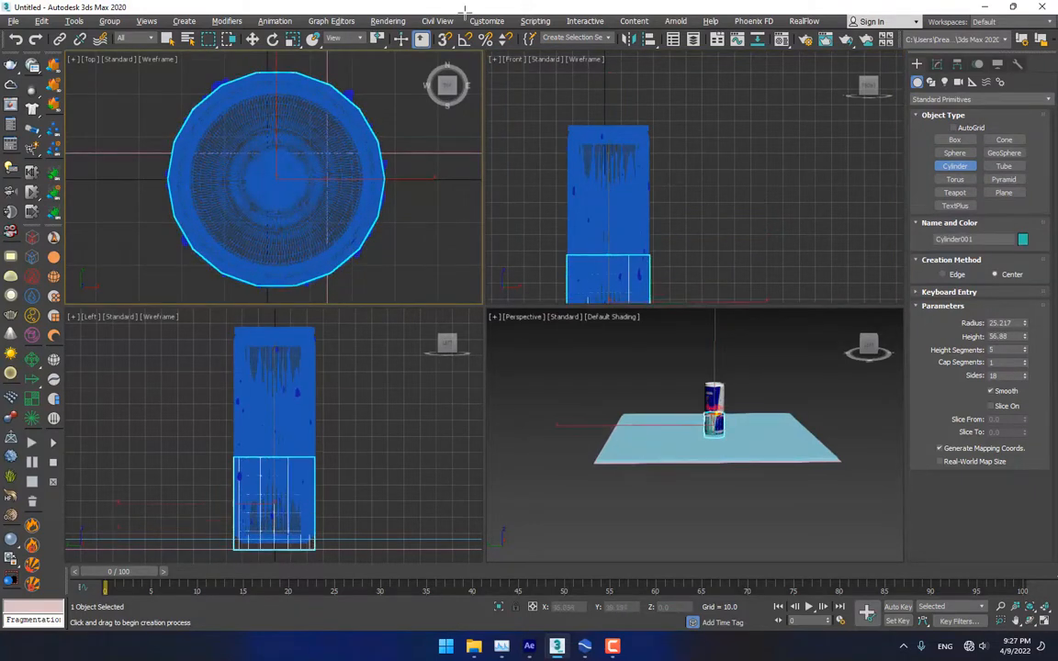
{"action": "left_click_drag", "start_coordinate": [1025, 340], "coordinate": [1023, 246]}
End cylinder creation, switch to the Move tool and clear the selection
{"action": "right_click", "coordinate": [827, 368]}
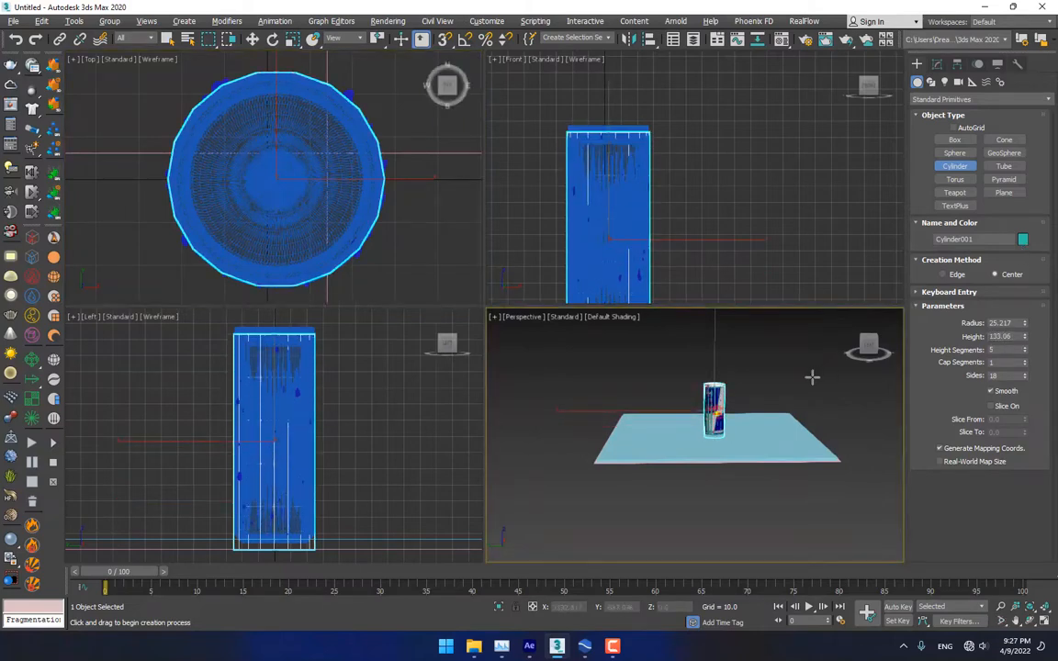
{"action": "right_click", "coordinate": [813, 379]}
{"action": "right_click", "coordinate": [816, 388]}
{"action": "left_click", "coordinate": [825, 406]}
{"action": "right_click", "coordinate": [824, 401]}
{"action": "left_click", "coordinate": [838, 411]}
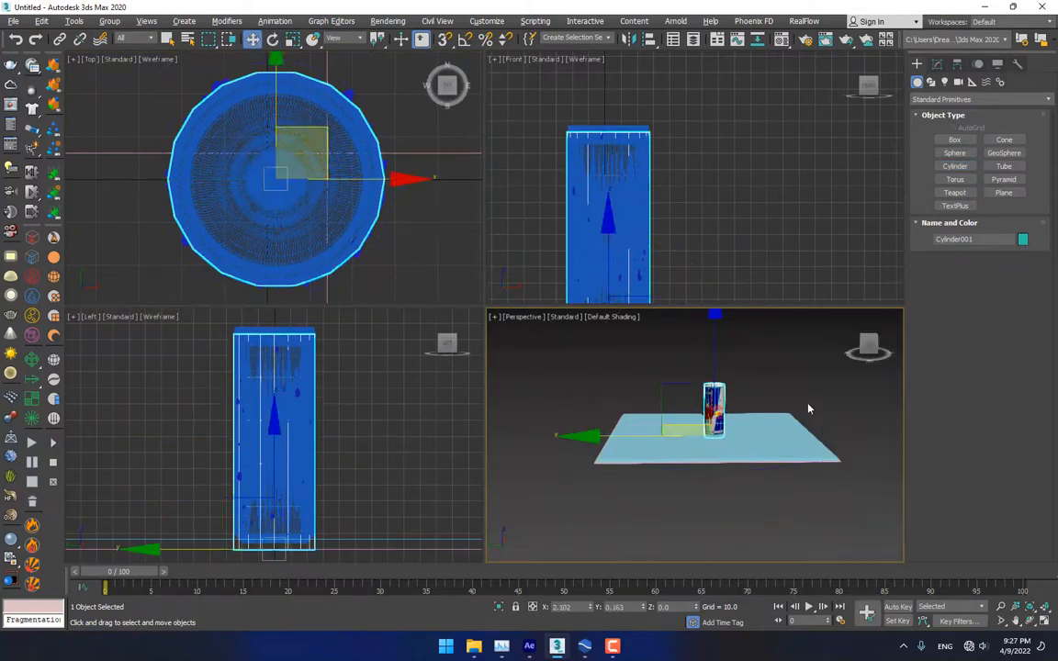
{"action": "left_click", "coordinate": [688, 351]}
Select the can's parts without the cylinder and move the can off to the left
{"action": "scroll", "coordinate": [712, 404], "scroll_direction": "up", "scroll_amount": 3}
{"action": "scroll", "coordinate": [716, 391], "scroll_direction": "up", "scroll_amount": 5}
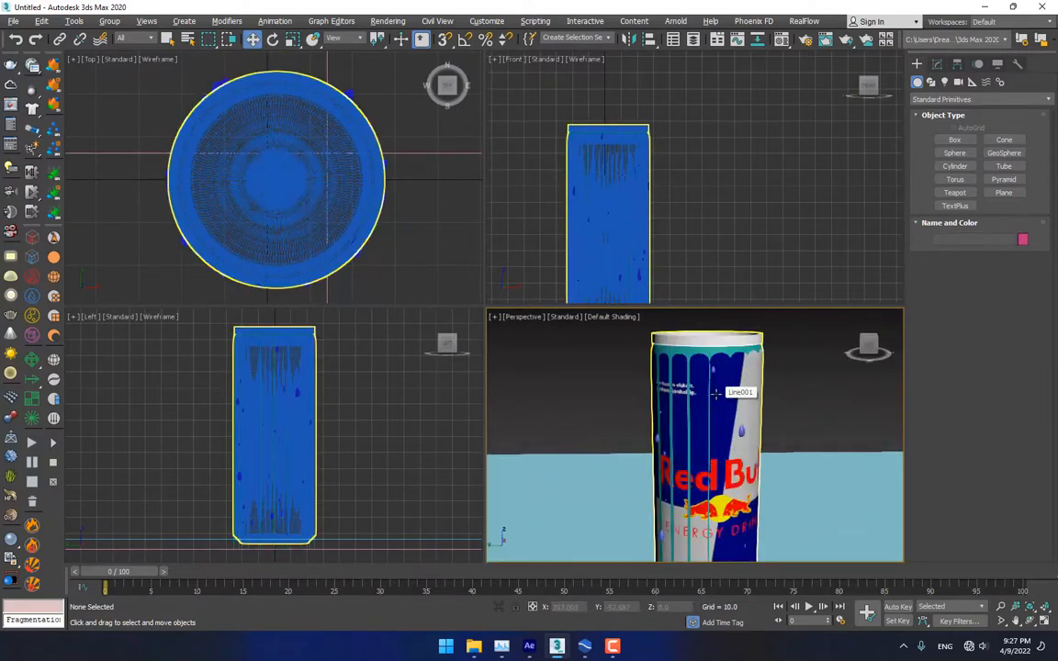
{"action": "scroll", "coordinate": [748, 367], "scroll_direction": "down", "scroll_amount": 5}
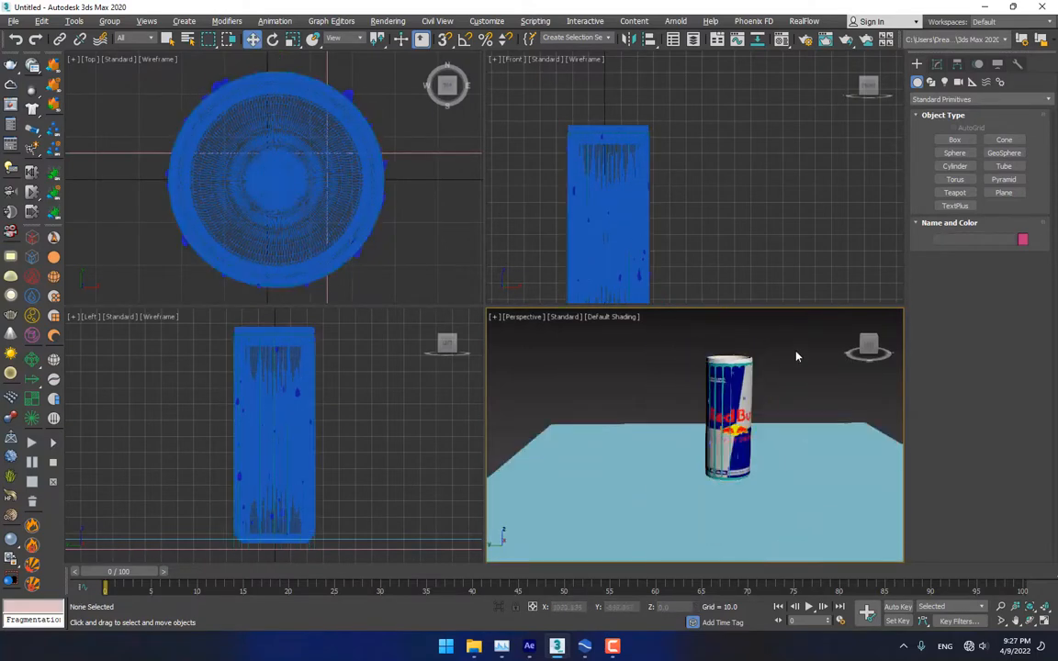
{"action": "left_click_drag", "start_coordinate": [798, 356], "coordinate": [654, 406]}
{"action": "scroll", "coordinate": [738, 362], "scroll_direction": "up", "scroll_amount": 5}
{"action": "scroll", "coordinate": [737, 364], "scroll_direction": "up", "scroll_amount": 3}
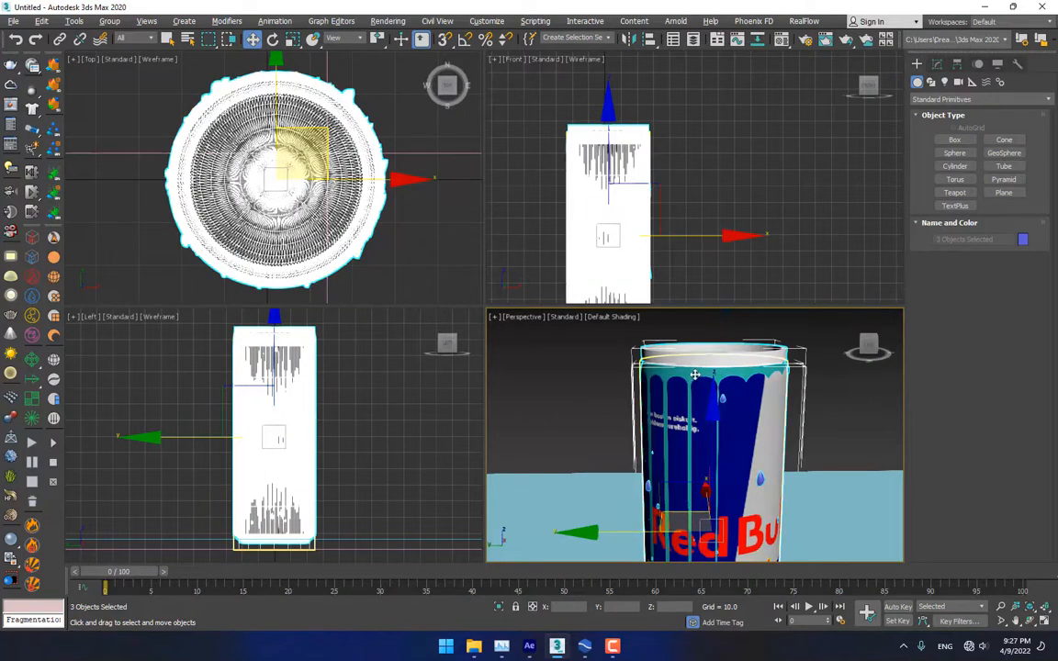
{"action": "left_click", "coordinate": [713, 380], "text": "alt"}
{"action": "scroll", "coordinate": [715, 383], "scroll_direction": "down", "scroll_amount": 8}
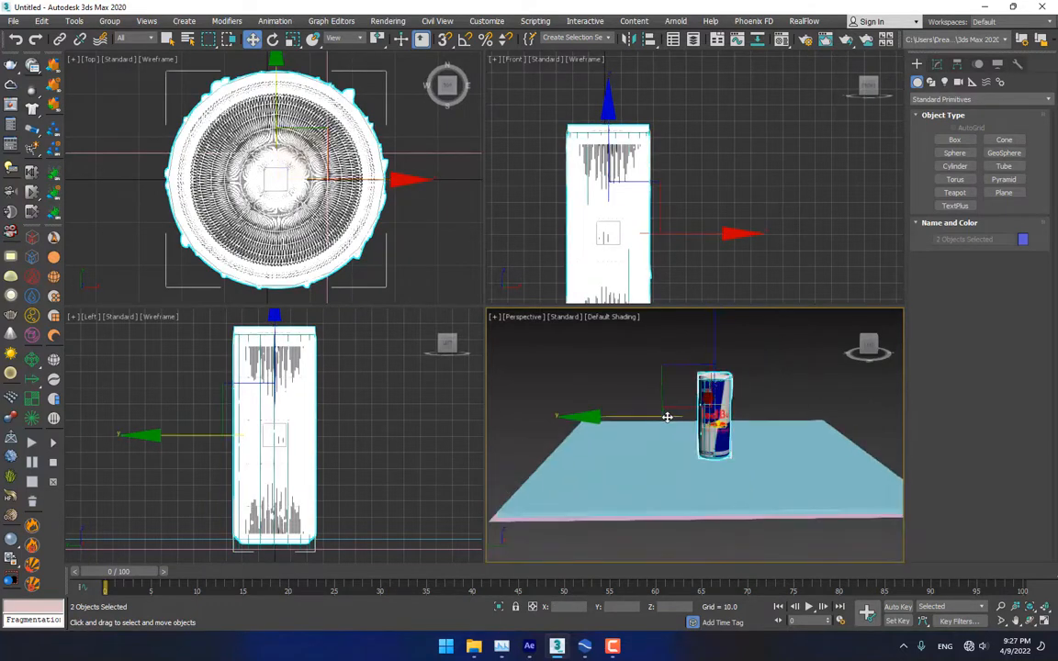
{"action": "left_click_drag", "start_coordinate": [653, 418], "coordinate": [385, 437]}
{"action": "scroll", "coordinate": [650, 391], "scroll_direction": "down", "scroll_amount": 2}
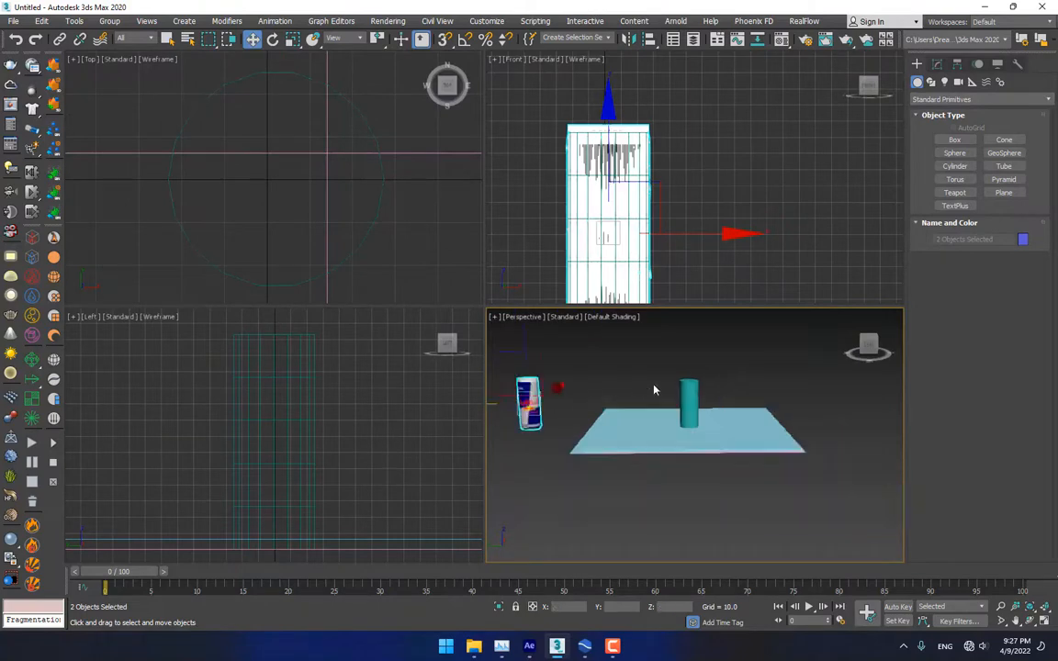
{"action": "scroll", "coordinate": [656, 385], "scroll_direction": "up", "scroll_amount": 4}
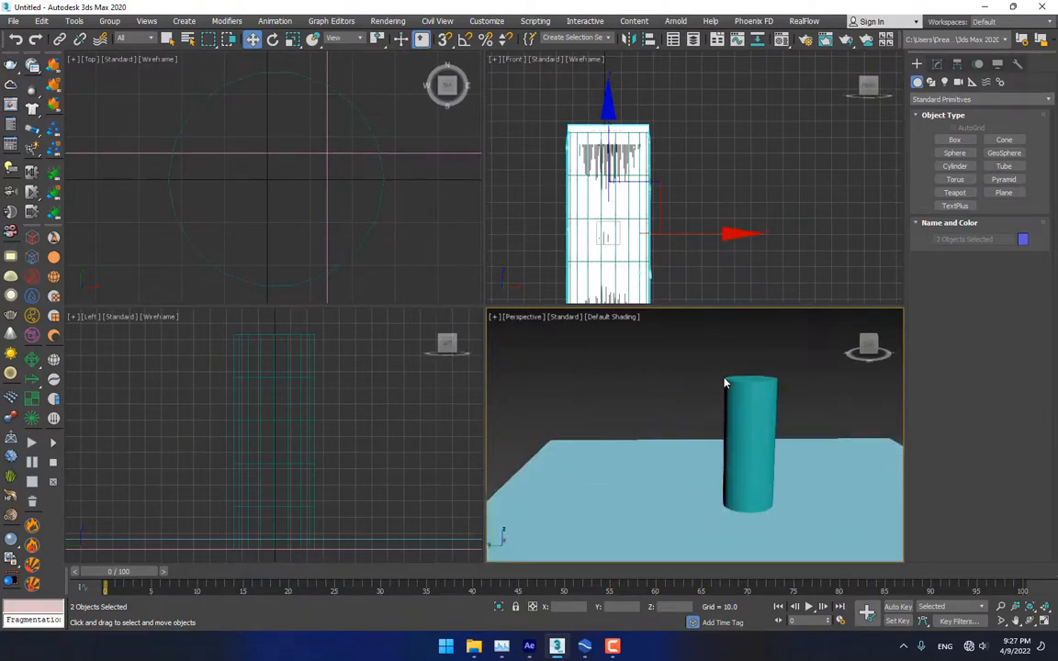
Select only Cylinder001, try lowering it below the floor, then undo that move
{"action": "left_click", "coordinate": [749, 415]}
{"action": "left_click", "coordinate": [753, 410]}
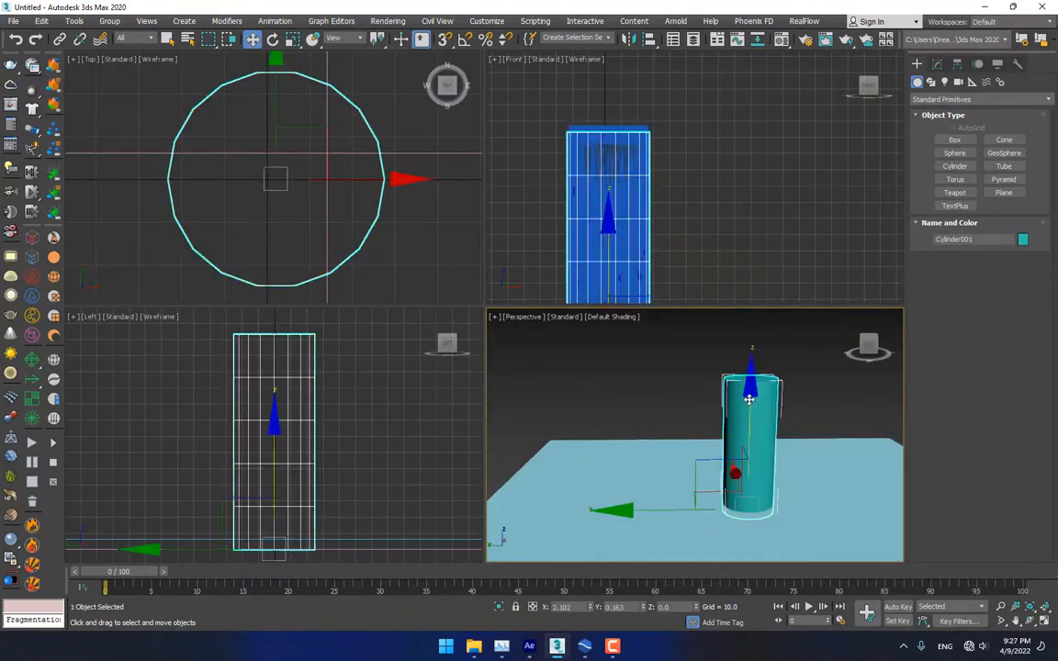
{"action": "left_click_drag", "start_coordinate": [750, 400], "coordinate": [732, 455]}
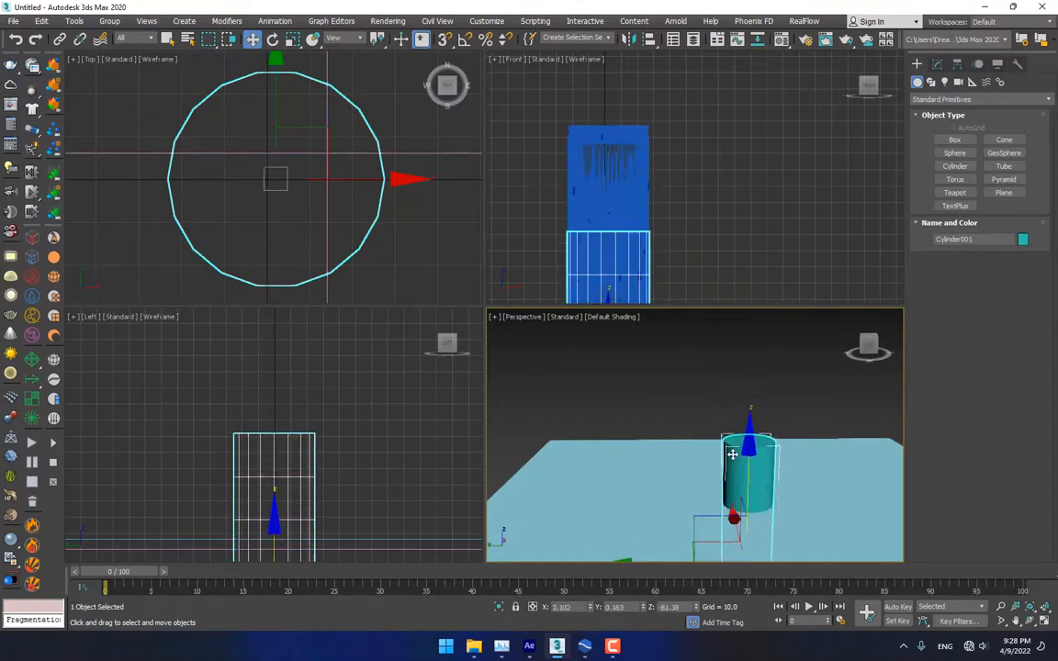
{"action": "key", "text": "ctrl+z"}
{"action": "left_click", "coordinate": [965, 99]}
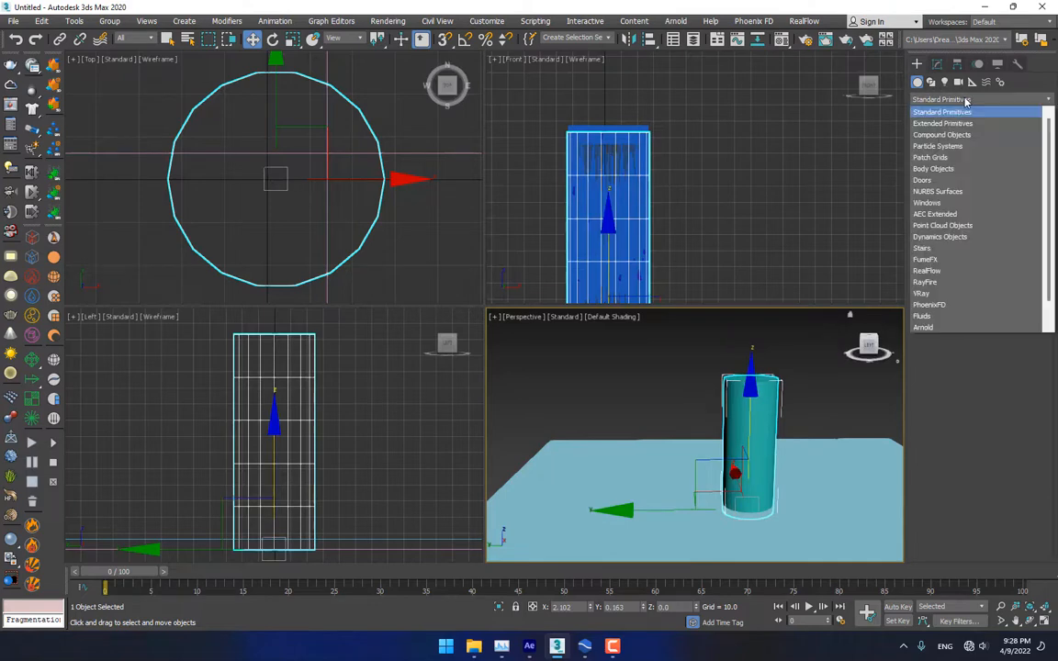
Open the RayFire Floater from the Create panel's RayFire category
{"action": "left_click", "coordinate": [936, 286]}
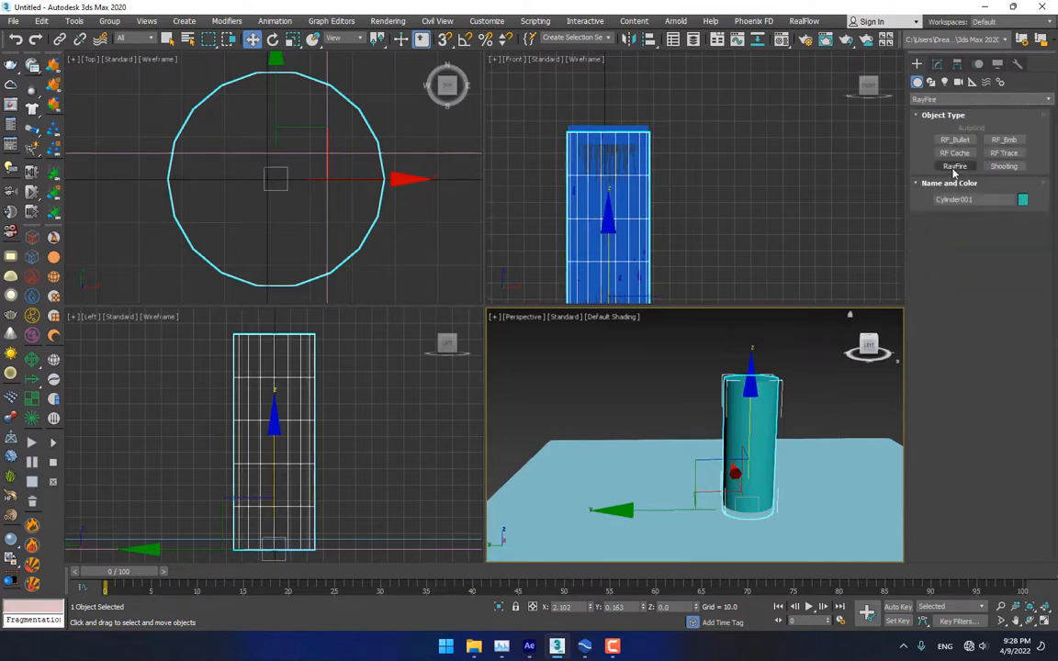
{"action": "left_click", "coordinate": [955, 166]}
{"action": "left_click", "coordinate": [976, 238]}
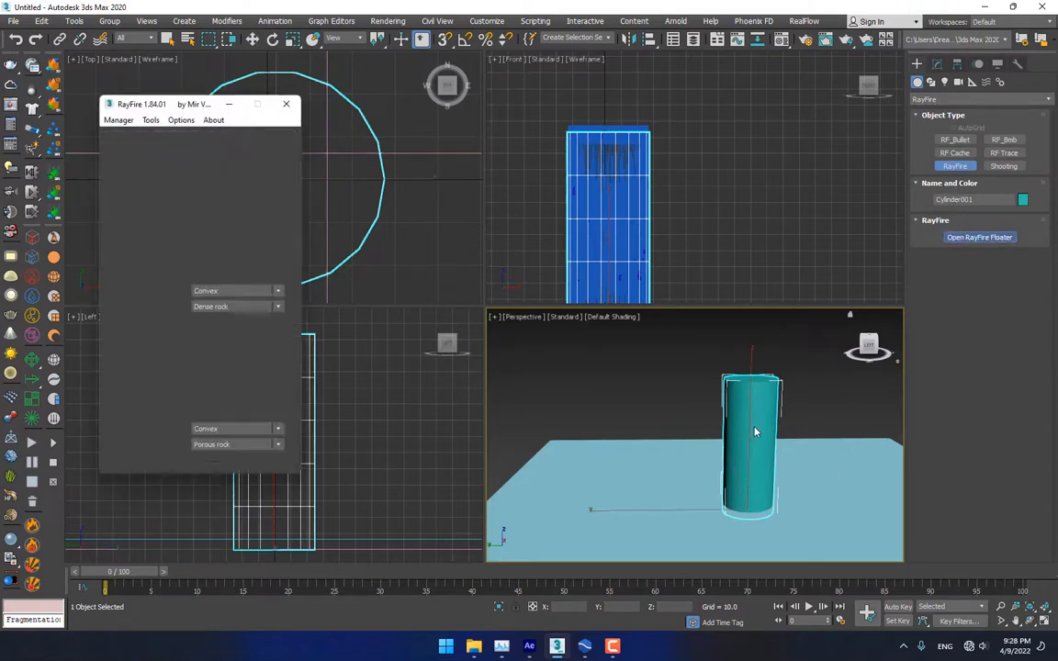
{"action": "middle_click_drag", "start_coordinate": [716, 426], "coordinate": [634, 342]}
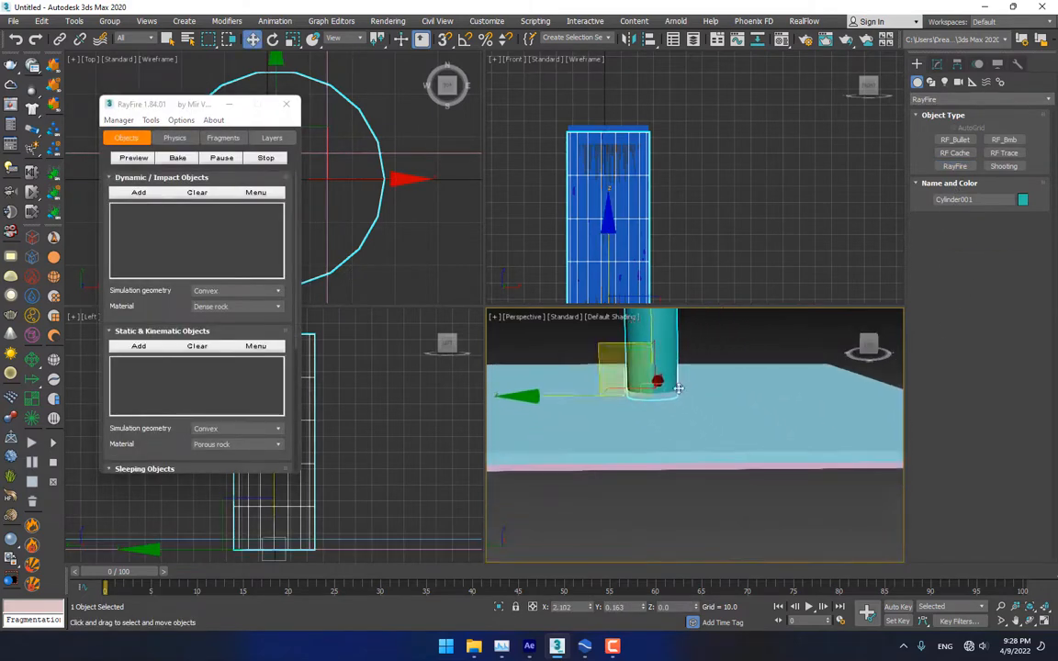
Add Plane001 as a static object and Box001 as a dynamic impact object
{"action": "left_click", "coordinate": [763, 469]}
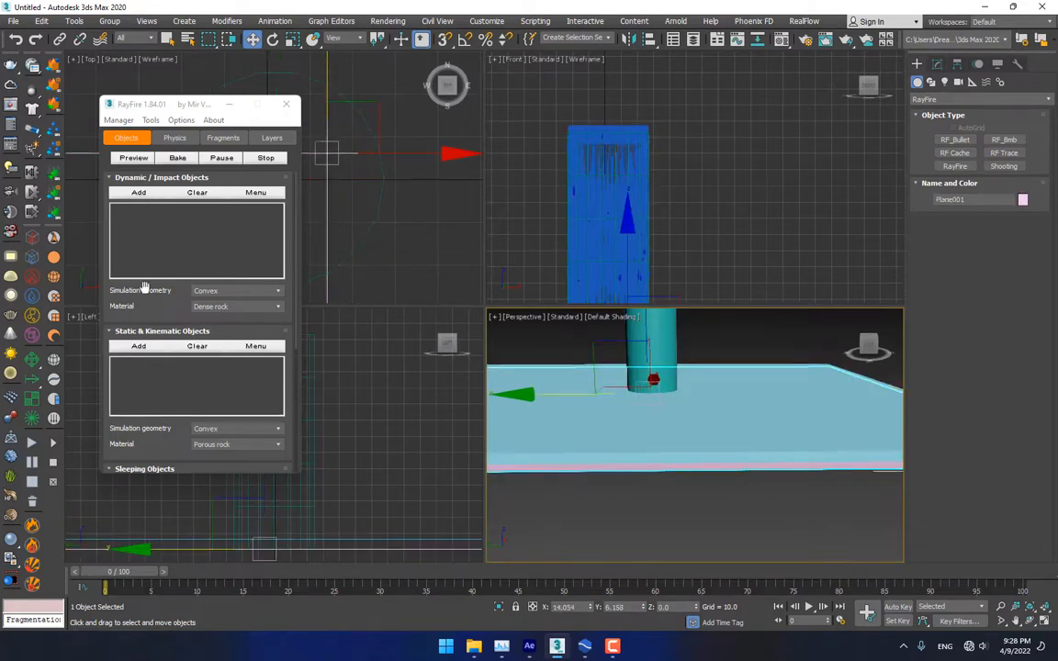
{"action": "left_click", "coordinate": [140, 345]}
{"action": "left_click", "coordinate": [675, 437]}
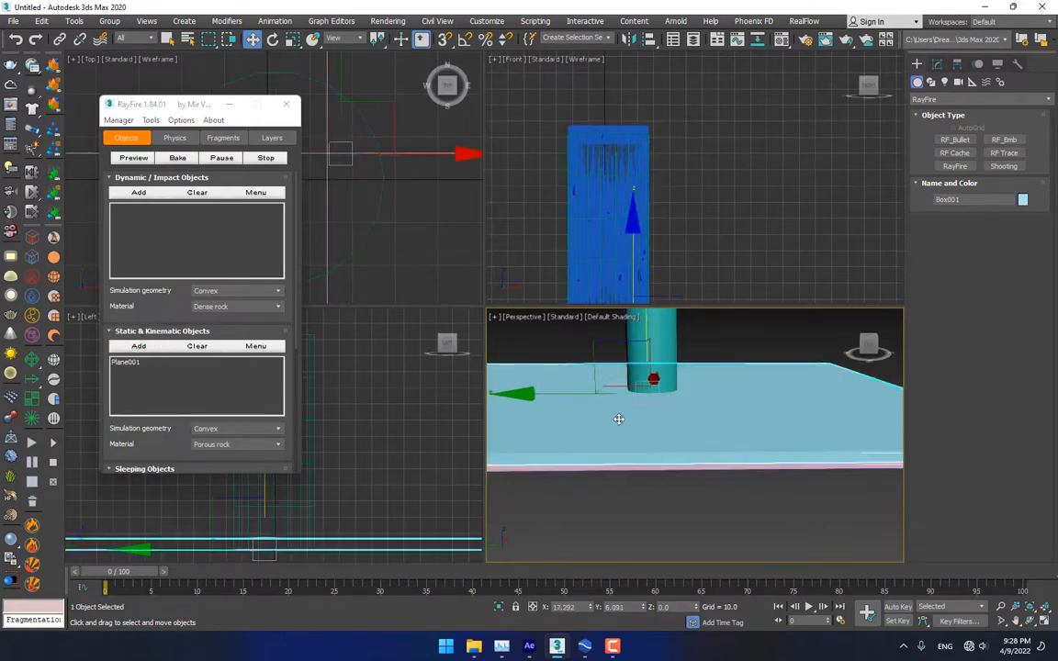
{"action": "left_click", "coordinate": [137, 192]}
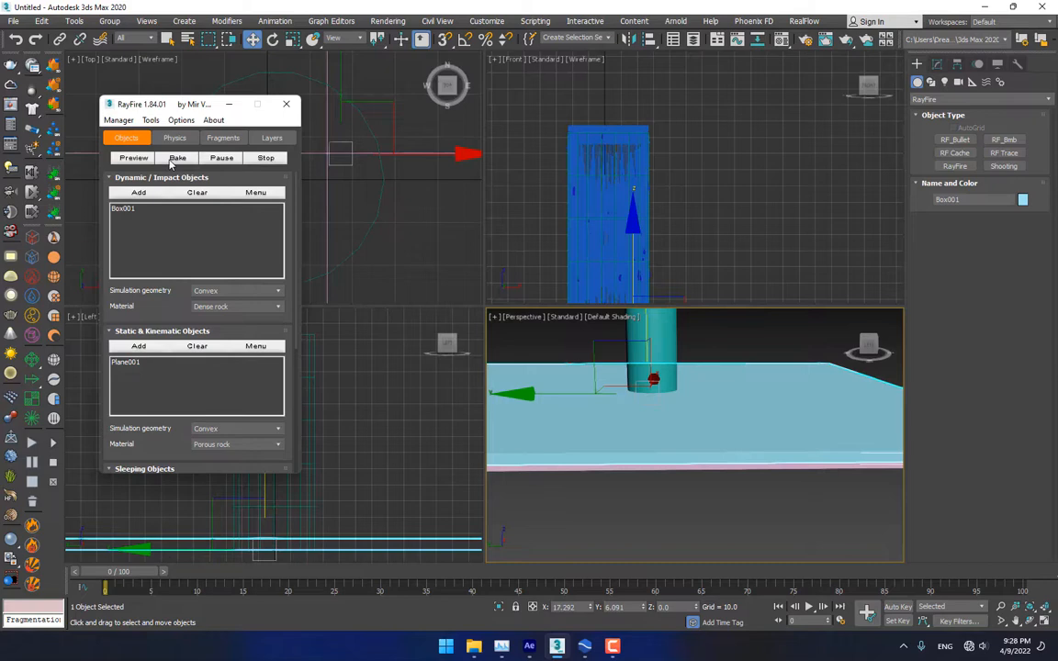
Fragment Box001 into Voronoi-Uniform pieces, then select a fragment at the cylinder base
{"action": "left_click", "coordinate": [218, 138]}
{"action": "left_click_drag", "start_coordinate": [215, 203], "coordinate": [212, 261]}
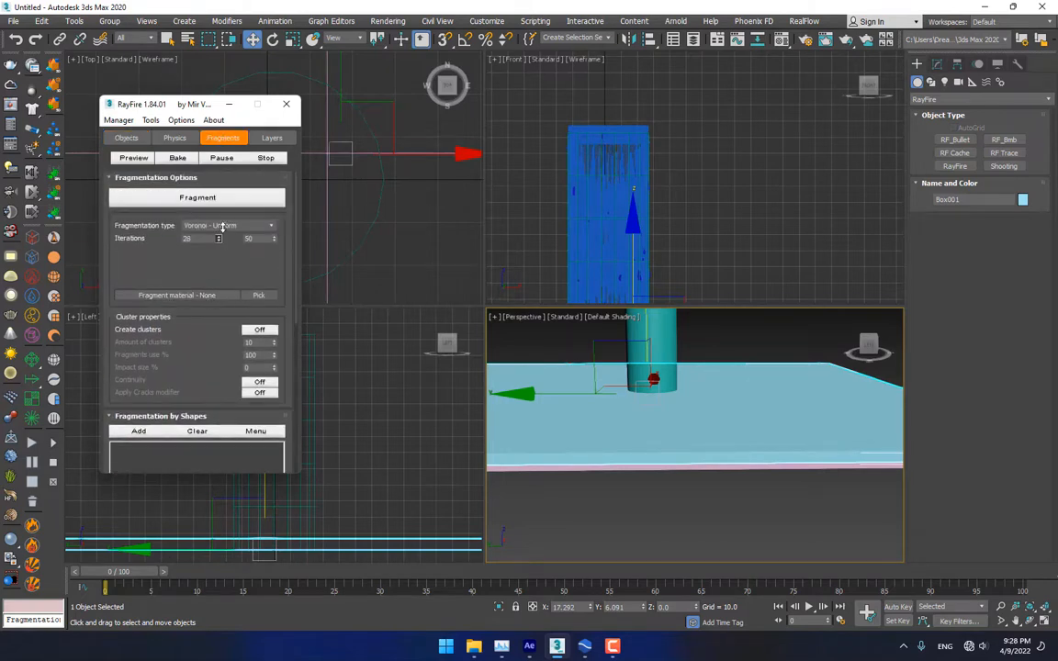
{"action": "left_click", "coordinate": [211, 197]}
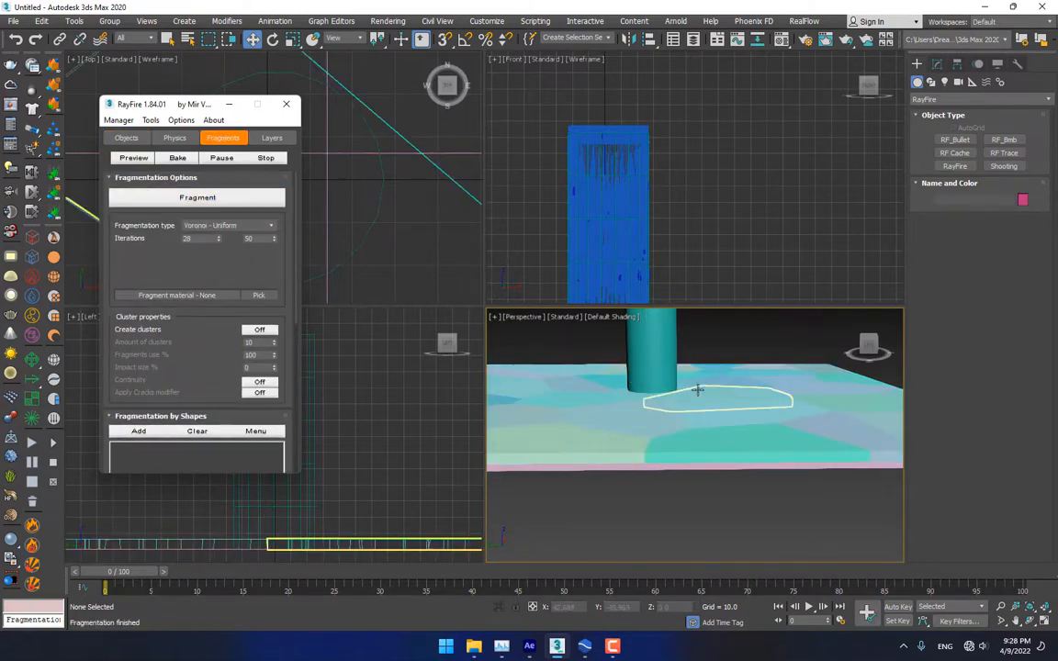
{"action": "middle_click_drag", "start_coordinate": [657, 378], "coordinate": [665, 429], "text": "alt"}
{"action": "scroll", "coordinate": [662, 414], "scroll_direction": "down", "scroll_amount": 6}
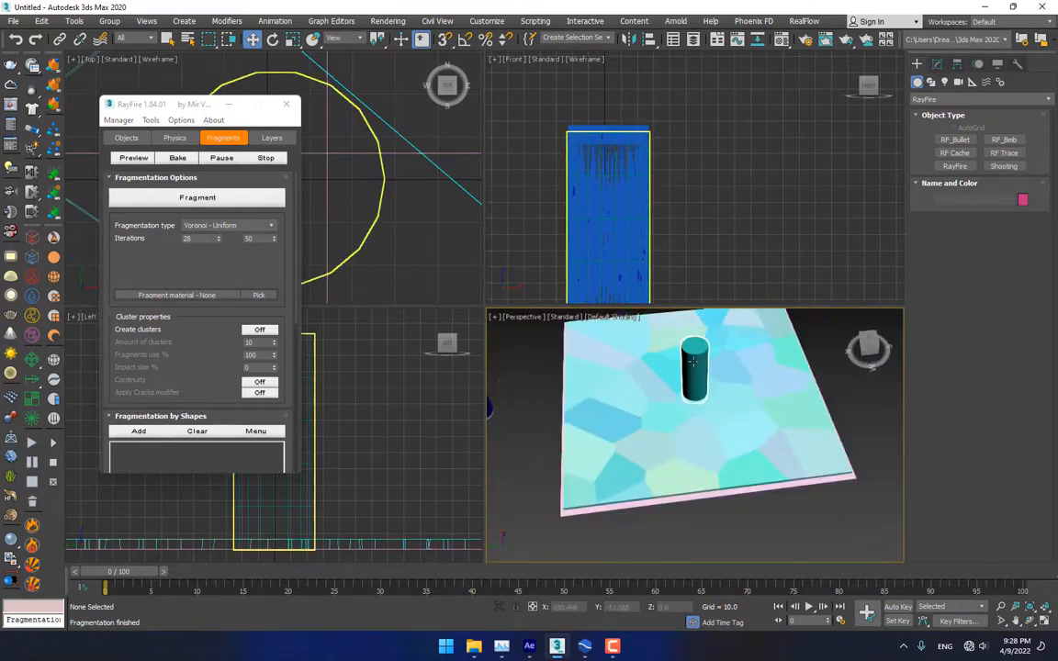
{"action": "middle_click_drag", "start_coordinate": [693, 362], "coordinate": [720, 388], "text": "alt"}
{"action": "scroll", "coordinate": [702, 402], "scroll_direction": "up", "scroll_amount": 5}
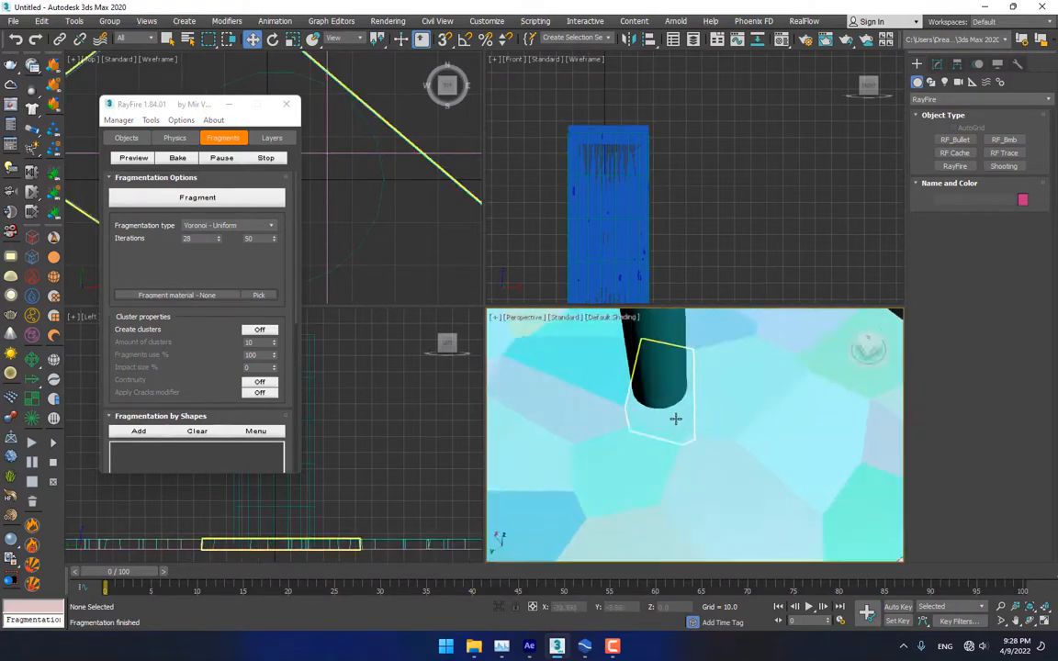
{"action": "left_click", "coordinate": [675, 419]}
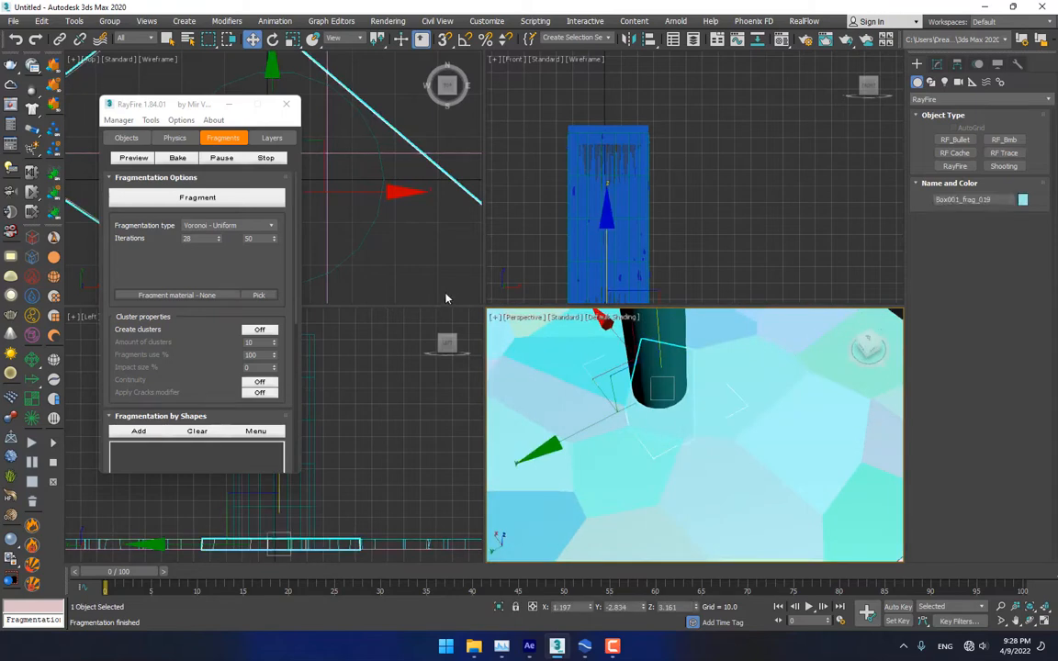
Add four more fragments, making five floor pieces selected around the cylinder's base
{"action": "left_click", "coordinate": [590, 421], "text": "ctrl"}
{"action": "left_click", "coordinate": [677, 452], "text": "ctrl"}
{"action": "left_click", "coordinate": [651, 455], "text": "ctrl"}
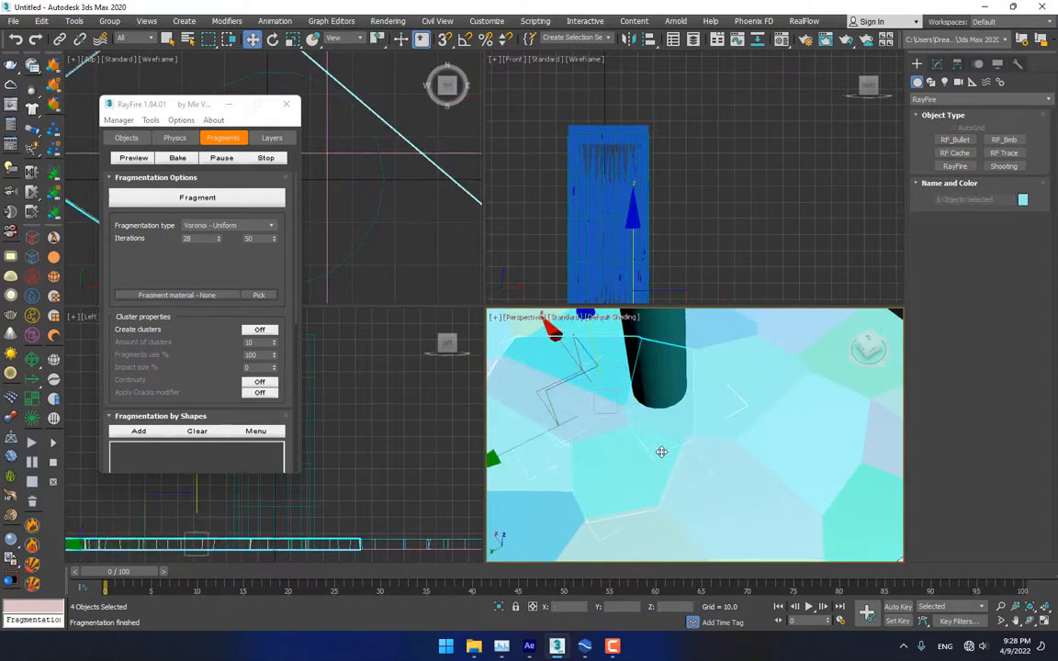
{"action": "middle_click_drag", "start_coordinate": [661, 451], "coordinate": [711, 399], "text": "alt"}
{"action": "left_click", "coordinate": [745, 418], "text": "ctrl"}
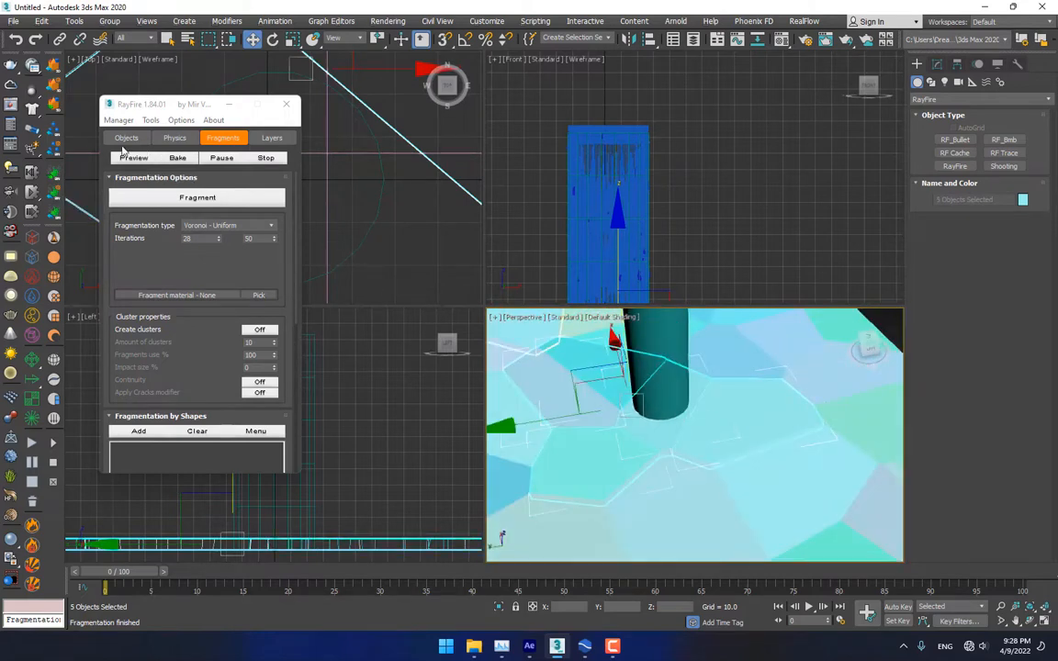
Replace RayFire's Dynamic list with these five fragments and fragment them into smaller pieces
{"action": "left_click", "coordinate": [126, 138]}
{"action": "left_click", "coordinate": [191, 193]}
{"action": "left_click", "coordinate": [147, 194]}
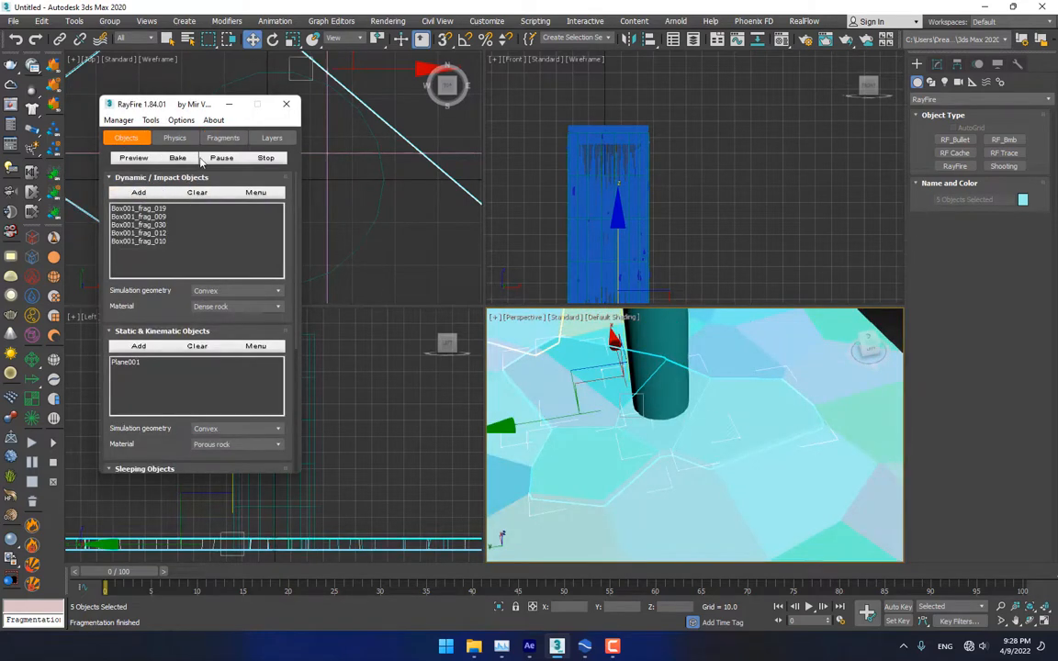
{"action": "left_click", "coordinate": [222, 138]}
{"action": "left_click", "coordinate": [205, 198]}
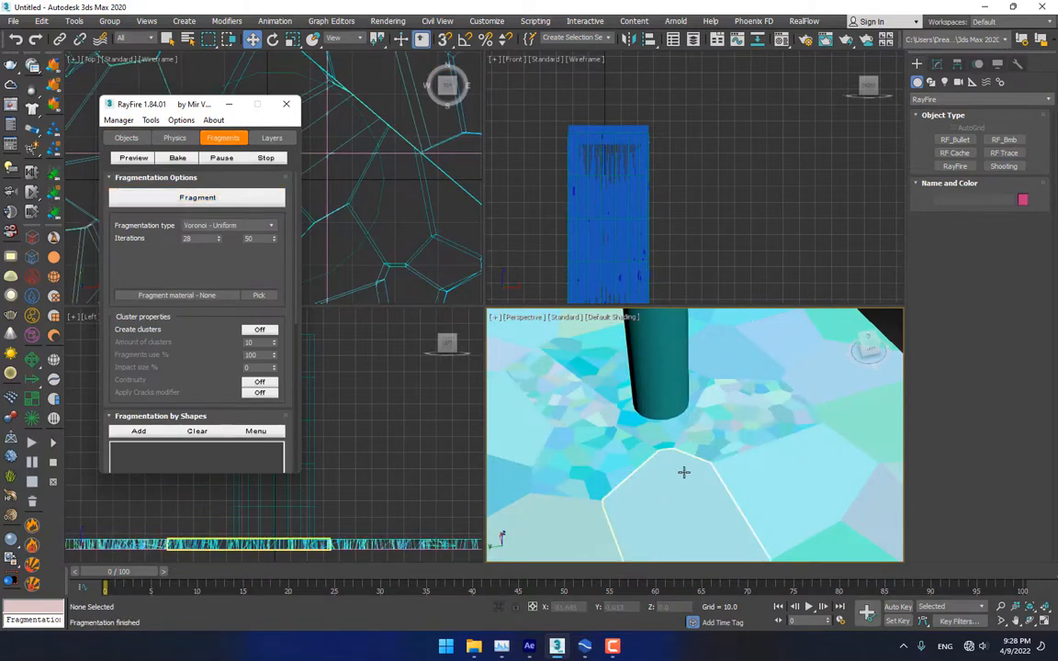
{"action": "scroll", "coordinate": [682, 468], "scroll_direction": "down", "scroll_amount": 4}
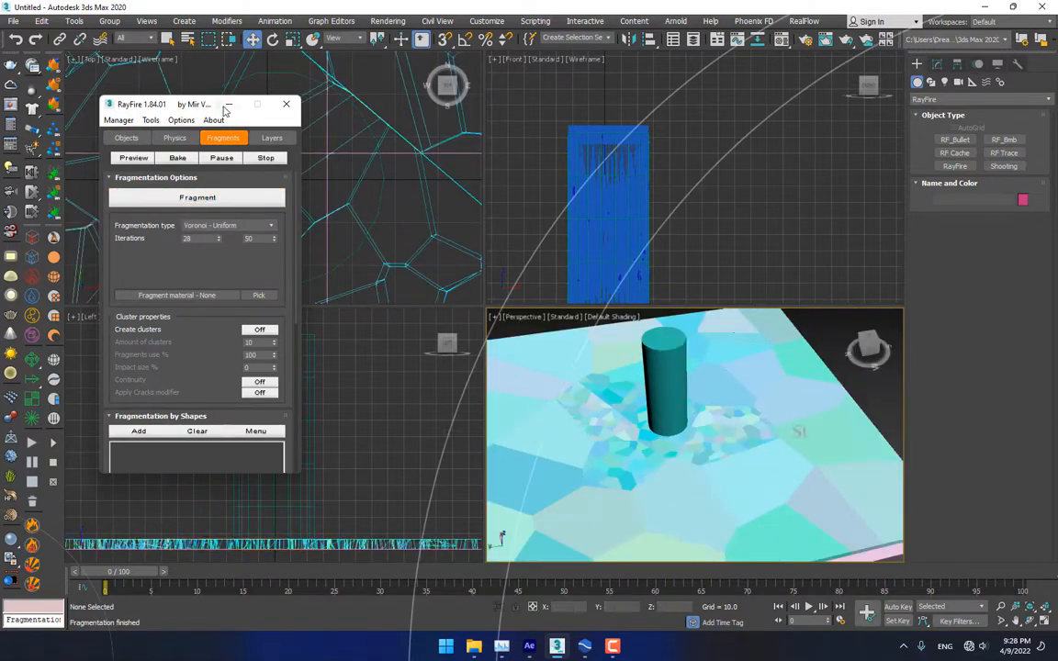
Clear RayFire's Dynamic / Impact Objects list and minimize the floater
{"action": "left_click", "coordinate": [126, 137]}
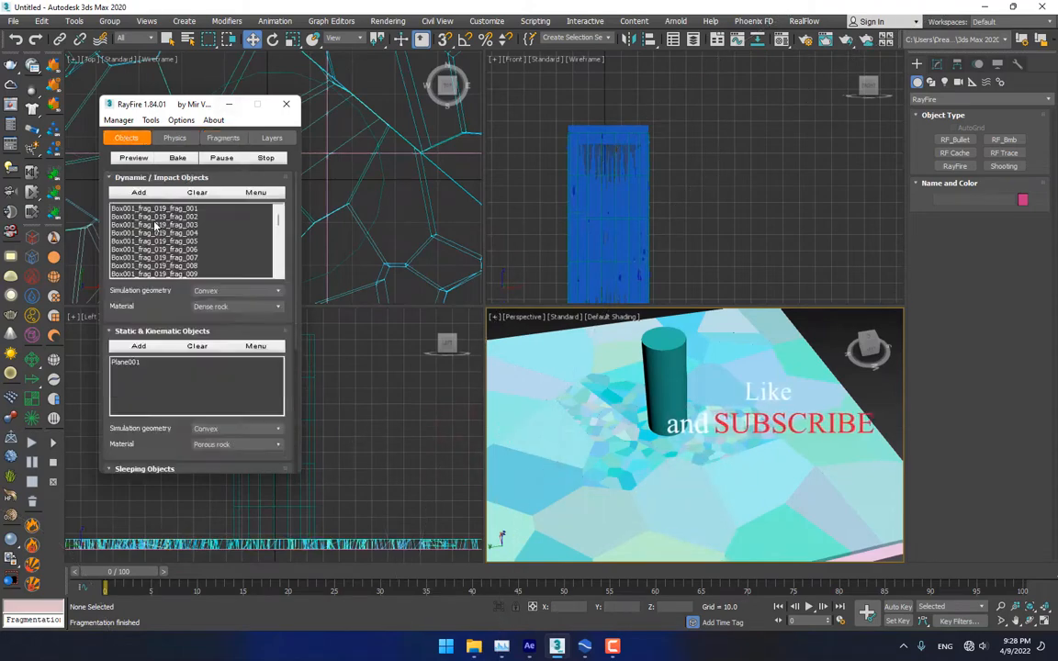
{"action": "left_click", "coordinate": [197, 192]}
{"action": "left_click", "coordinate": [229, 104]}
Marquee-select the 22 small fragments around the cylinder, excluding Cylinder001 from the selection
{"action": "scroll", "coordinate": [347, 204], "scroll_direction": "down", "scroll_amount": 3}
{"action": "scroll", "coordinate": [346, 203], "scroll_direction": "down", "scroll_amount": 3}
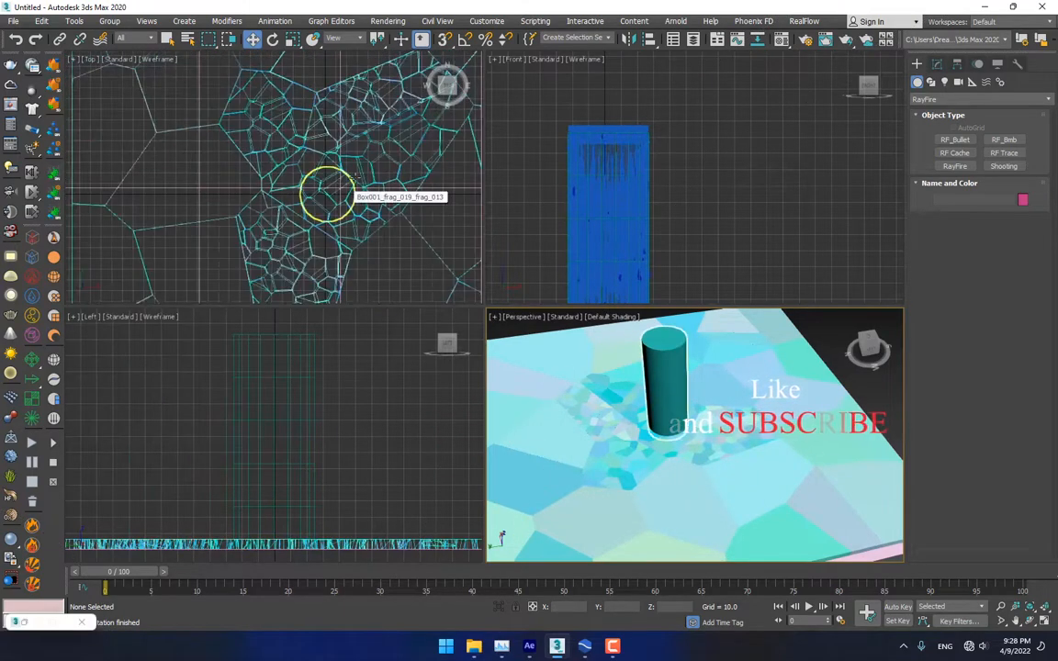
{"action": "scroll", "coordinate": [350, 187], "scroll_direction": "up", "scroll_amount": 5}
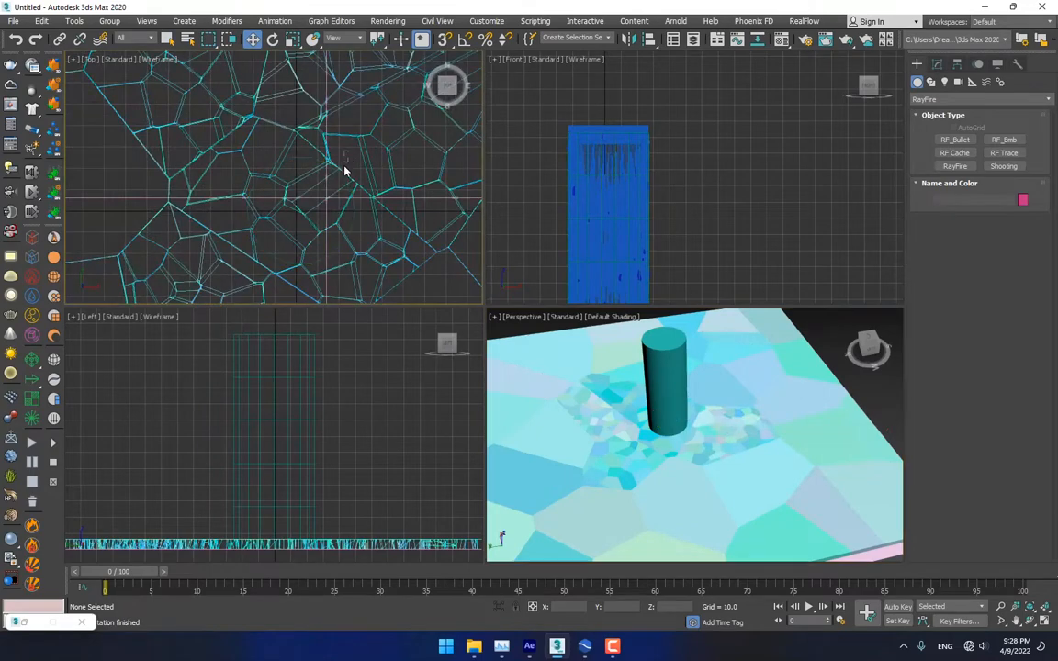
{"action": "left_click_drag", "start_coordinate": [249, 285], "coordinate": [241, 288]}
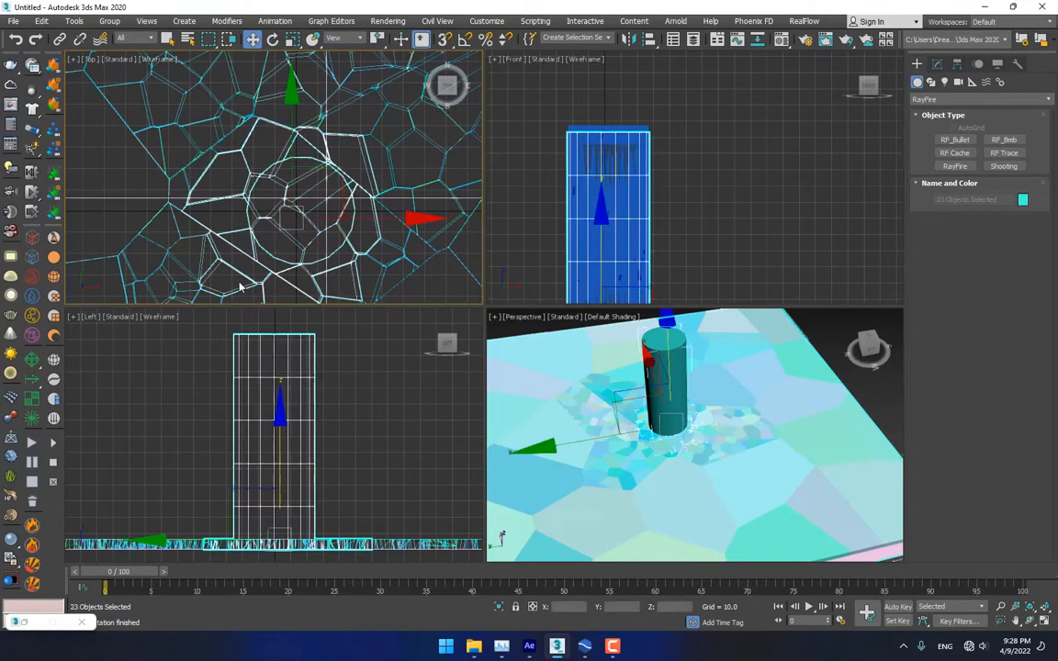
{"action": "middle_click_drag", "start_coordinate": [666, 351], "coordinate": [678, 355], "text": "alt"}
{"action": "left_click", "coordinate": [678, 354], "text": "alt"}
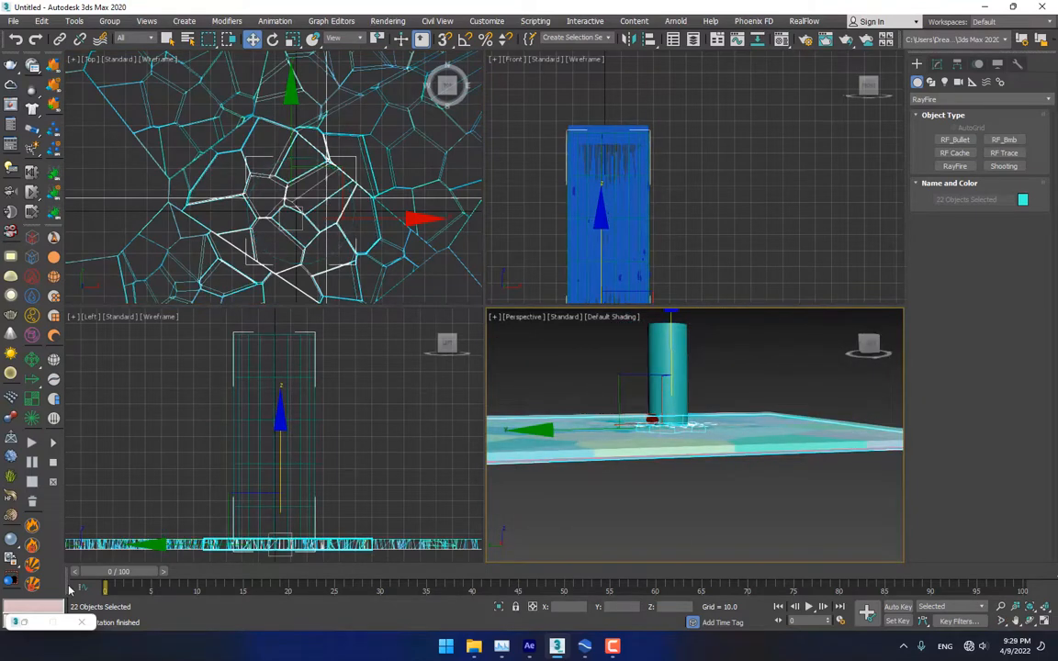
{"action": "left_click", "coordinate": [26, 624]}
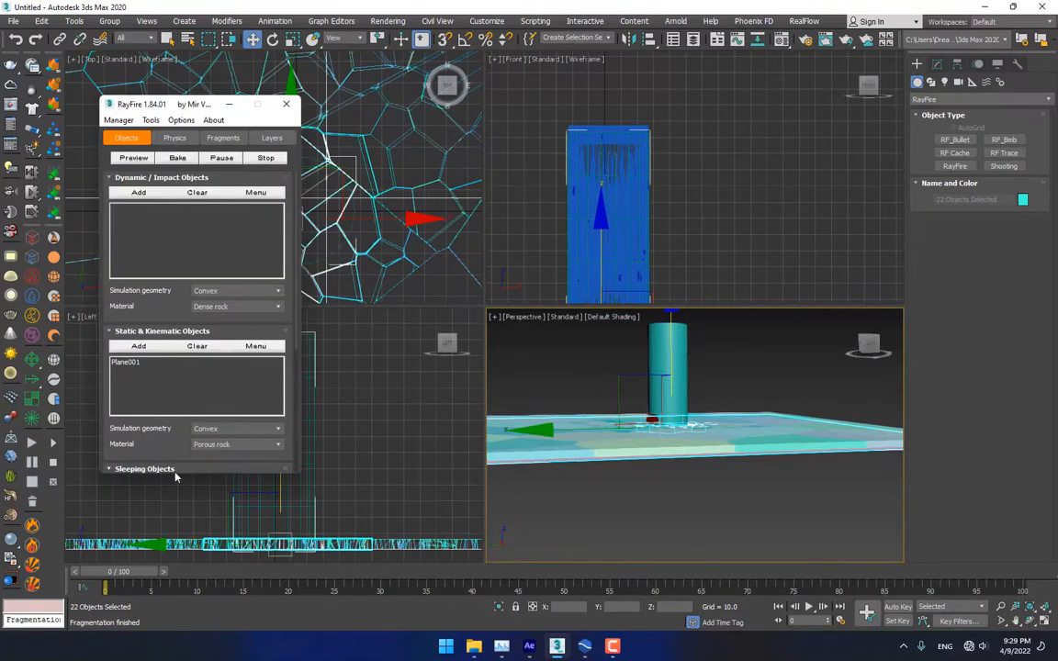
Add the 22 selected fragments to RayFire's Sleeping Objects list
{"action": "scroll", "coordinate": [179, 287], "scroll_direction": "down", "scroll_amount": 5}
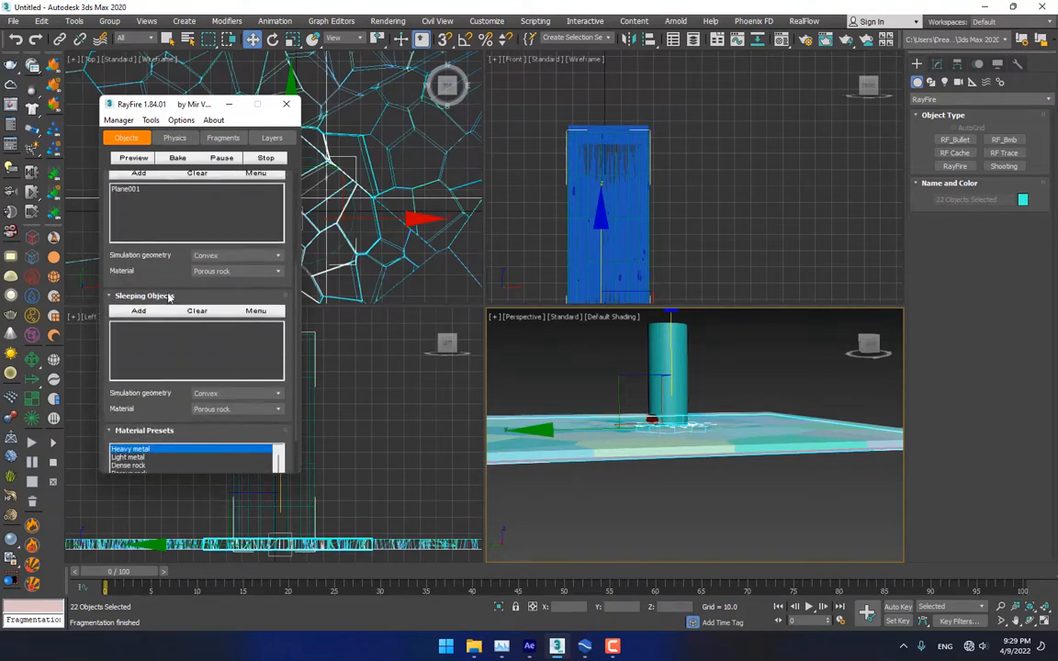
{"action": "left_click", "coordinate": [139, 312]}
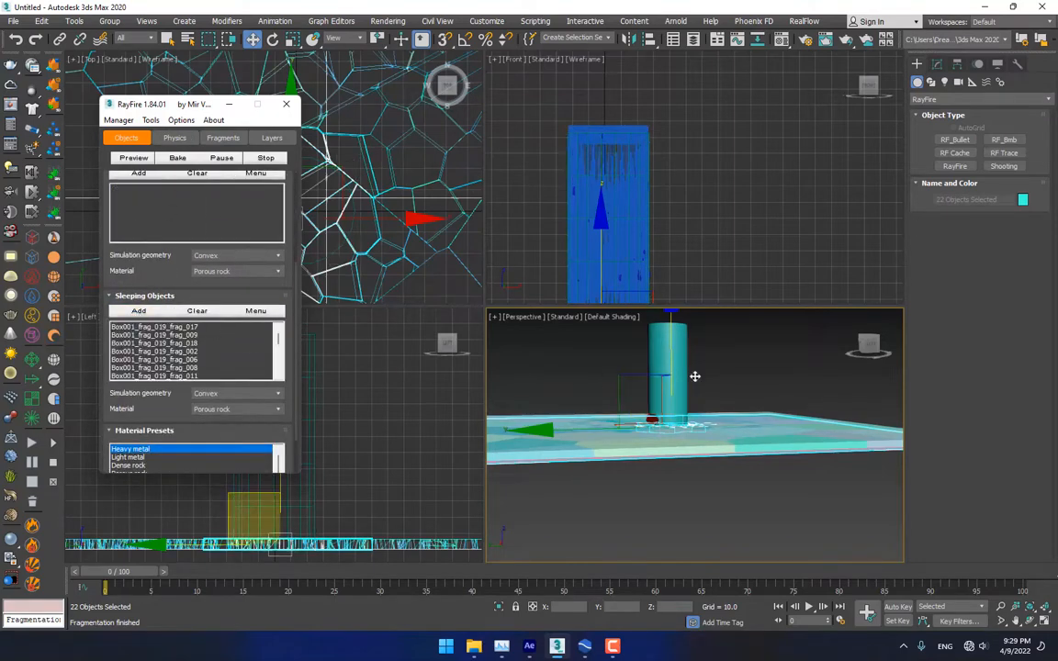
{"action": "left_click", "coordinate": [615, 329]}
Add Cylinder001 and Plane001 to RayFire's Static & Kinematic Objects list
{"action": "left_click", "coordinate": [670, 356]}
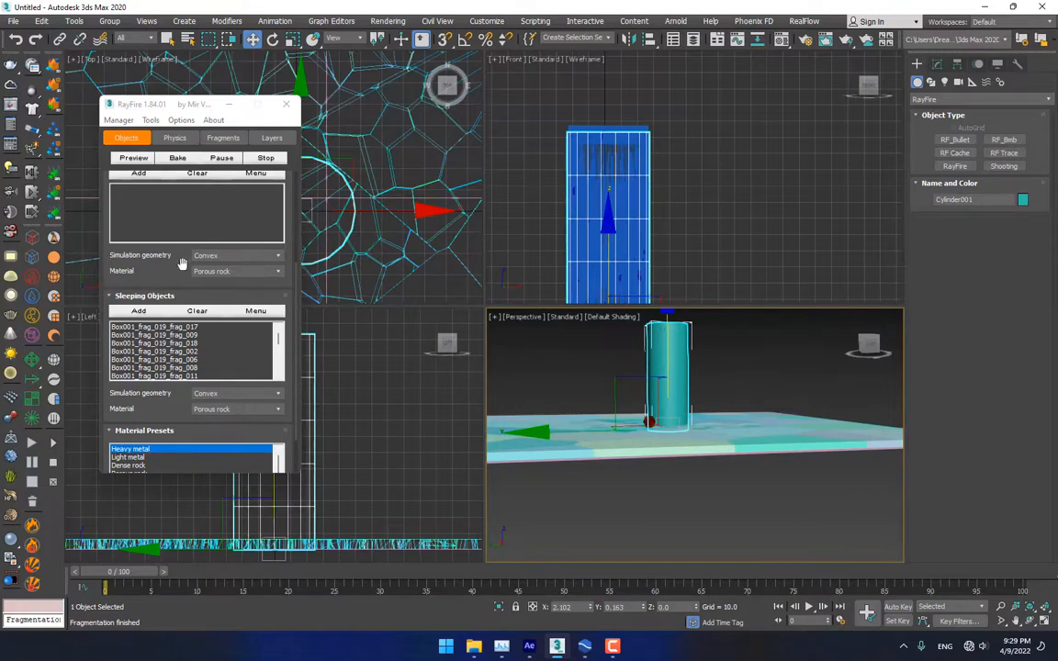
{"action": "scroll", "coordinate": [158, 307], "scroll_direction": "up", "scroll_amount": 4}
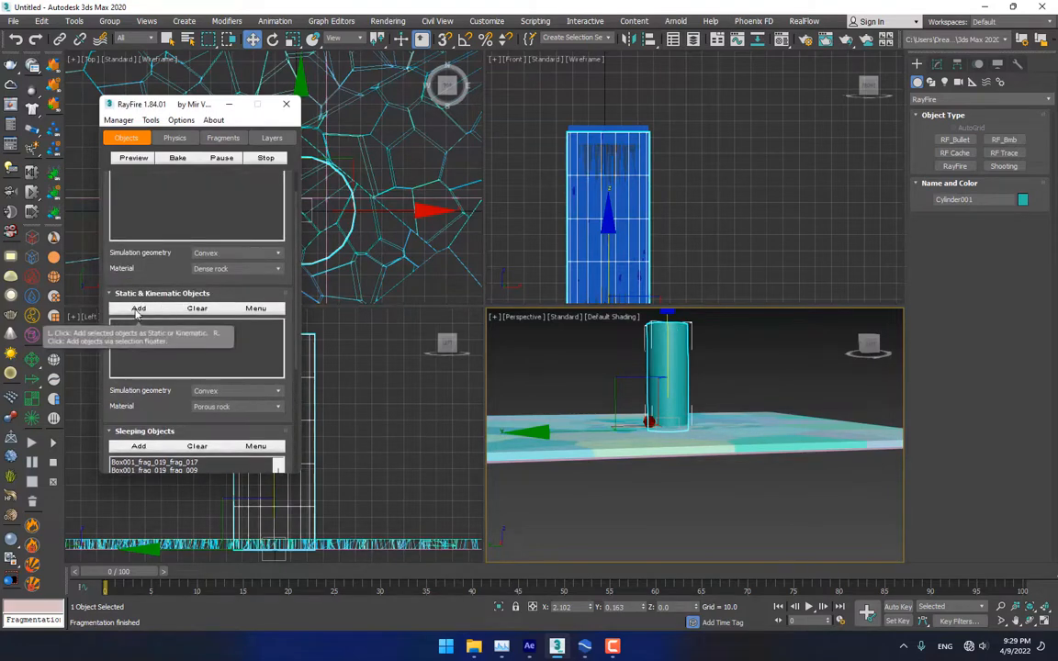
{"action": "left_click", "coordinate": [138, 309]}
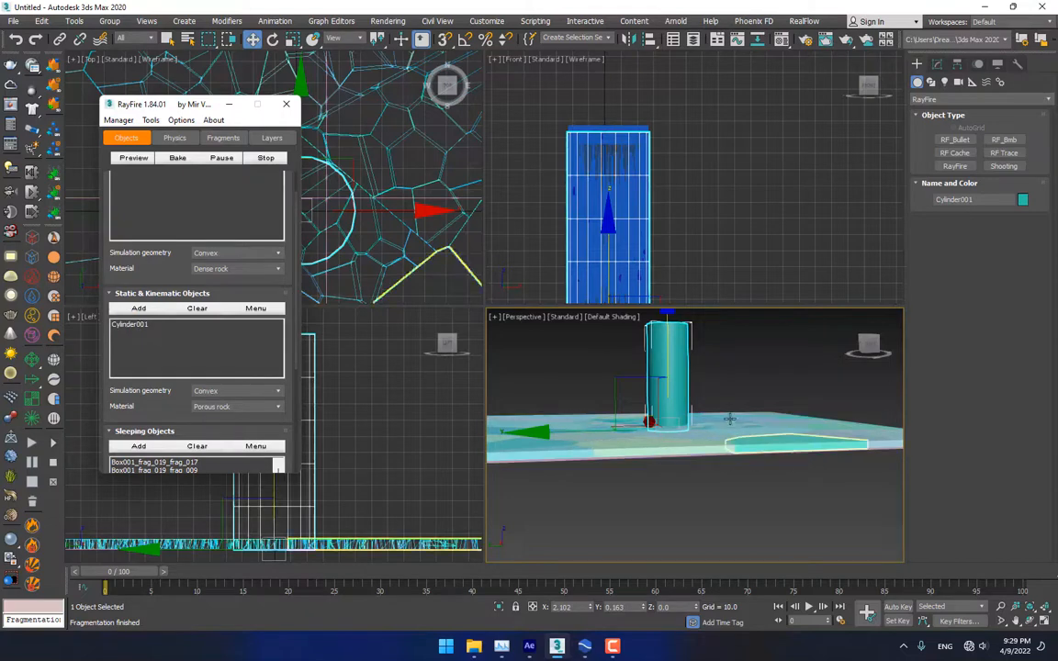
{"action": "middle_click_drag", "start_coordinate": [729, 420], "coordinate": [744, 456], "text": "alt"}
{"action": "left_click", "coordinate": [846, 511]}
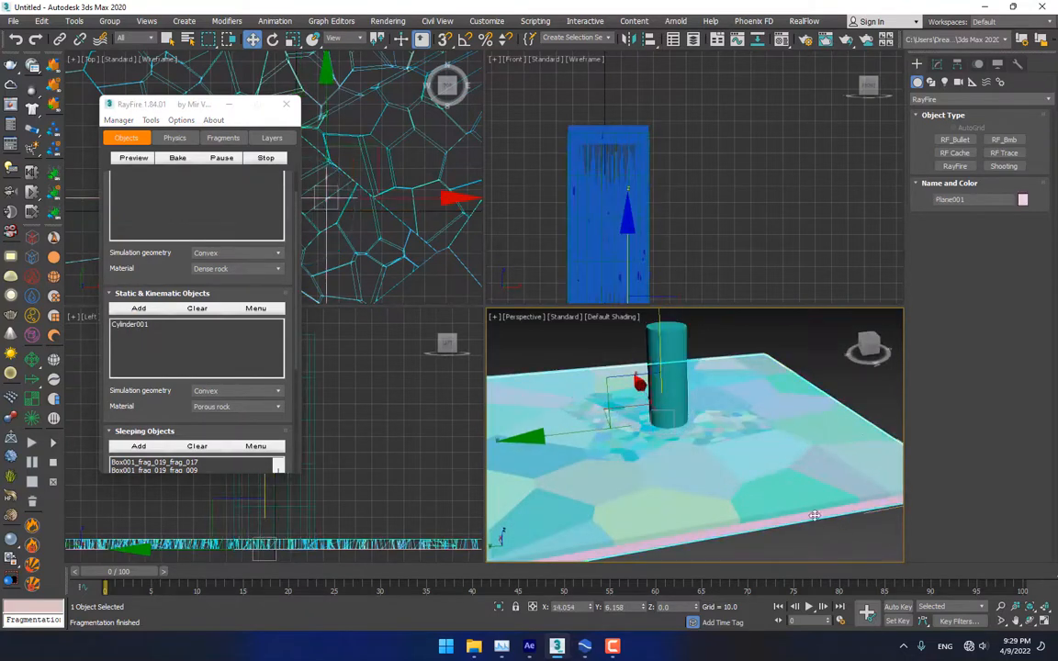
{"action": "left_click", "coordinate": [136, 308]}
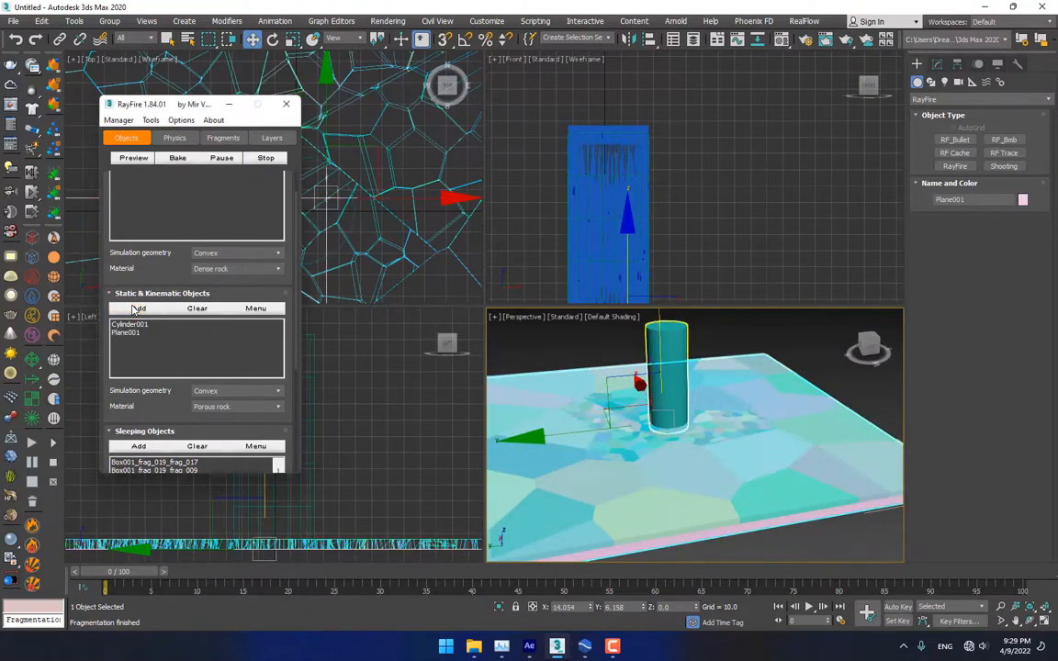
{"action": "left_click", "coordinate": [685, 355]}
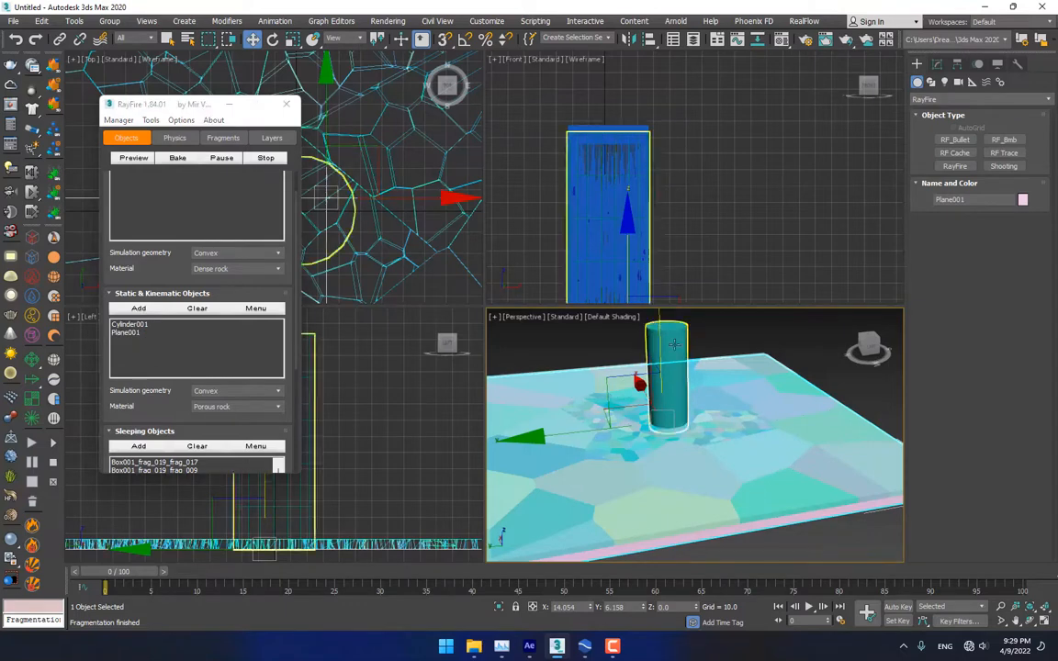
Lower the cylinder below the floor, enable Auto Key and advance from frame 20 to 40
{"action": "left_click_drag", "start_coordinate": [678, 349], "coordinate": [680, 412]}
{"action": "mouse_move", "coordinate": [681, 412]}
{"action": "middle_mouse_down", "text": "alt"}
{"action": "mouse_move", "coordinate": [682, 427]}
{"action": "mouse_move", "coordinate": [681, 416]}
{"action": "middle_mouse_up", "text": "alt"}
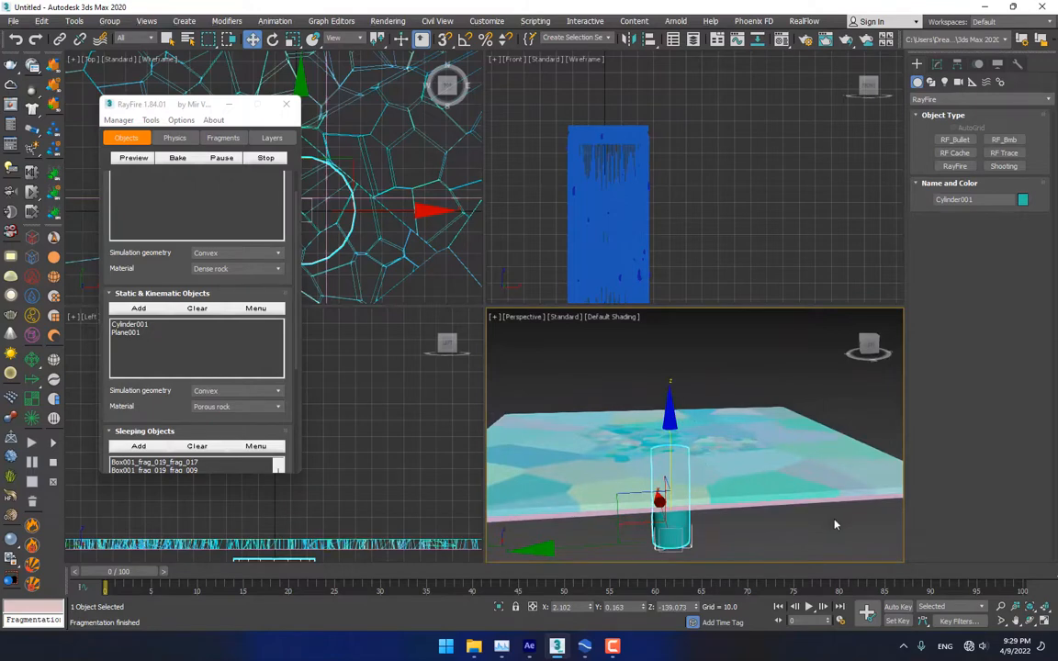
{"action": "left_click", "coordinate": [897, 606]}
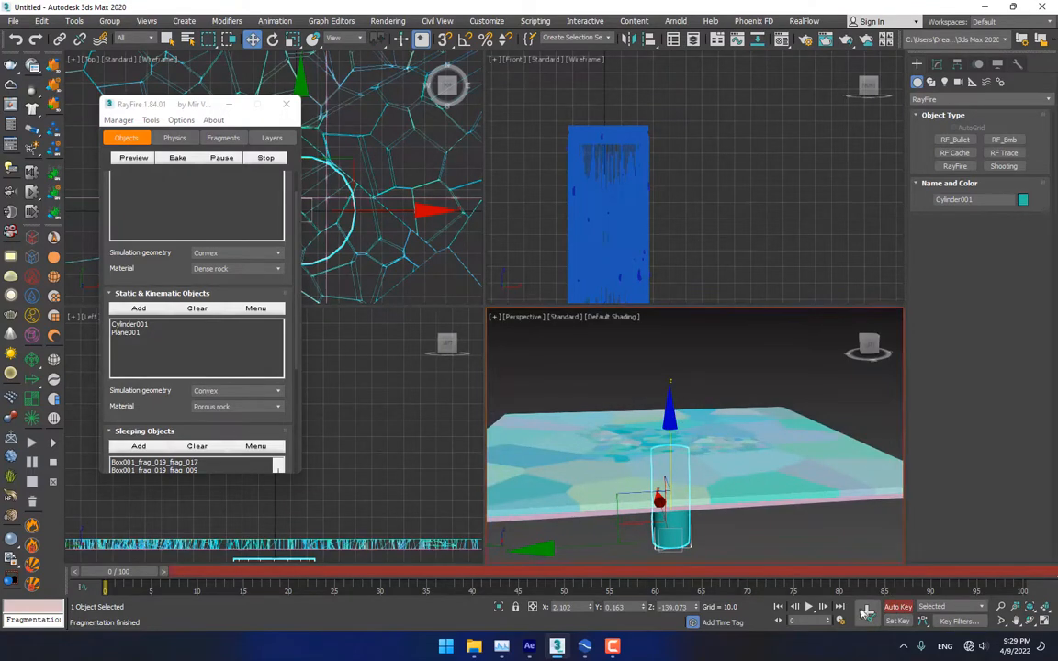
{"action": "left_click", "coordinate": [295, 575]}
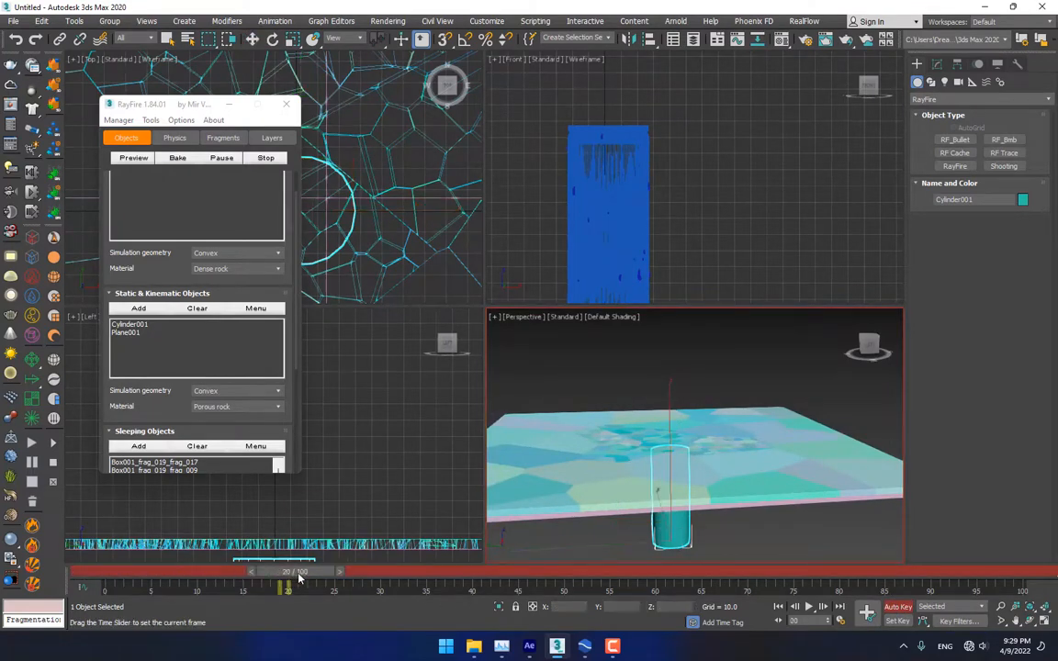
{"action": "key", "text": "w"}
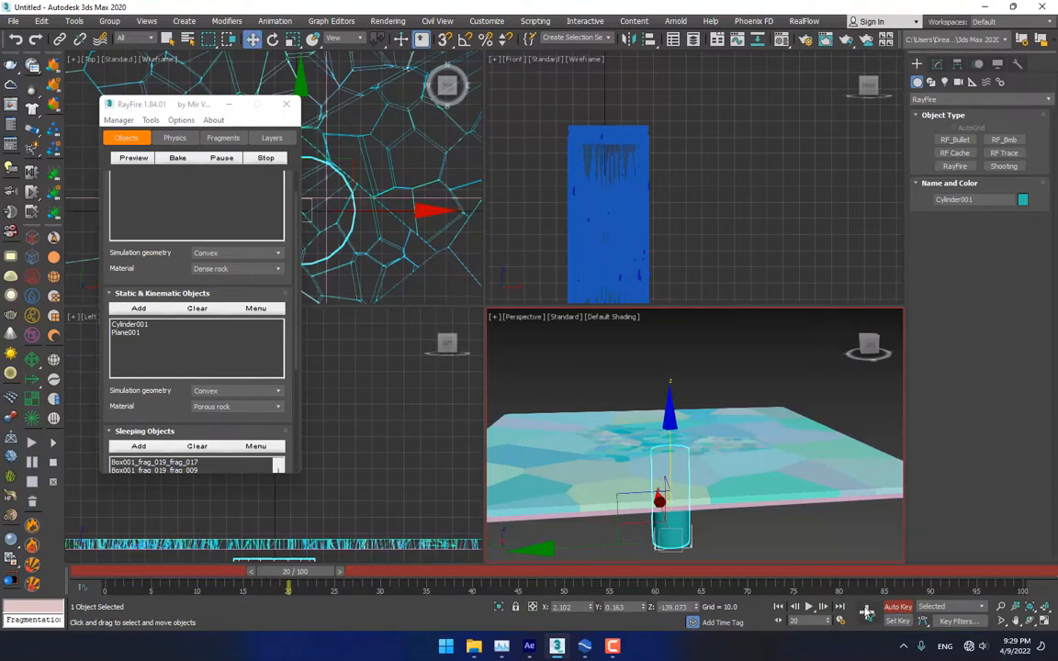
{"action": "left_click_drag", "start_coordinate": [309, 574], "coordinate": [336, 576]}
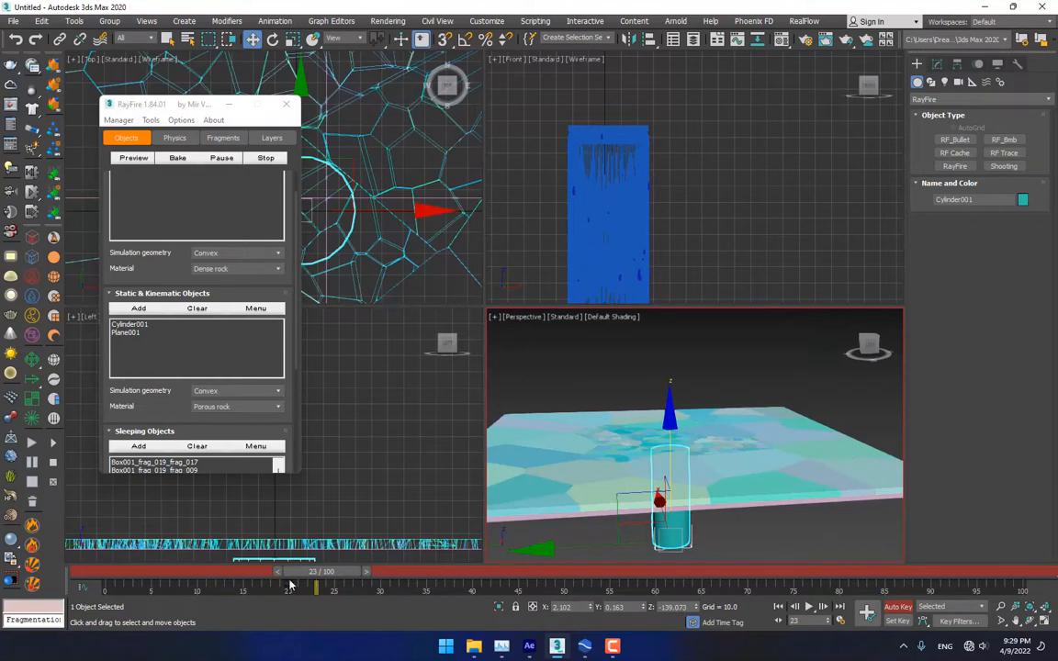
{"action": "left_click_drag", "start_coordinate": [335, 576], "coordinate": [488, 579]}
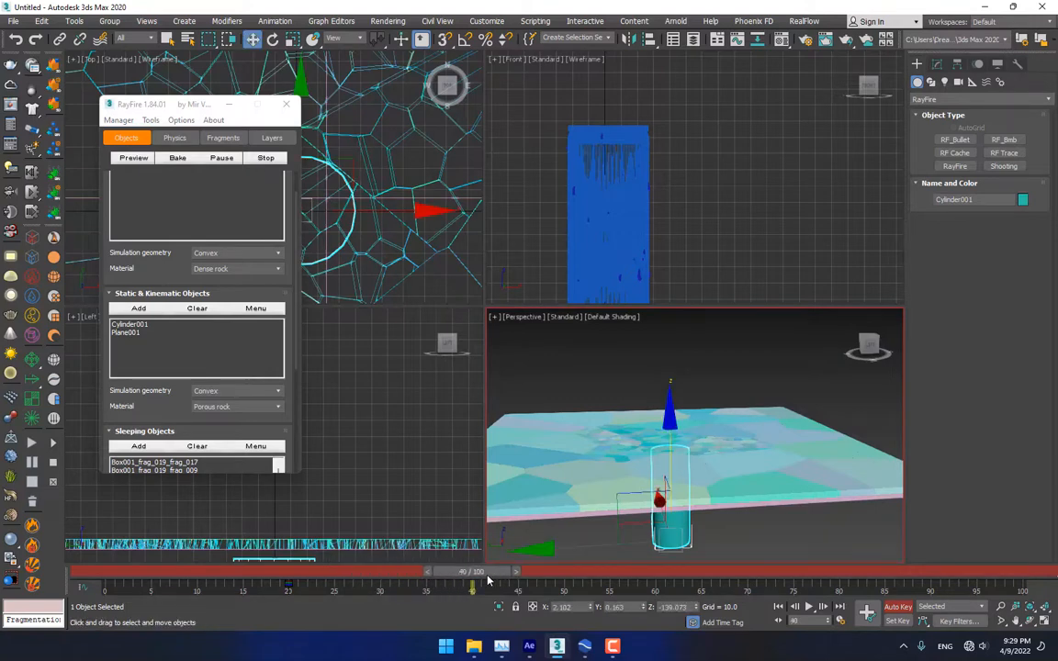
At frame 40, raise the cylinder up through the floor to Z 3.654
{"action": "left_click_drag", "start_coordinate": [672, 443], "coordinate": [688, 342]}
{"action": "left_click_drag", "start_coordinate": [689, 345], "coordinate": [689, 342]}
{"action": "mouse_move", "coordinate": [720, 461]}
{"action": "middle_mouse_down", "text": "alt"}
{"action": "mouse_move", "coordinate": [718, 441]}
{"action": "mouse_move", "coordinate": [723, 451]}
{"action": "middle_mouse_up", "text": "alt"}
{"action": "scroll", "coordinate": [662, 417], "scroll_direction": "up", "scroll_amount": 3}
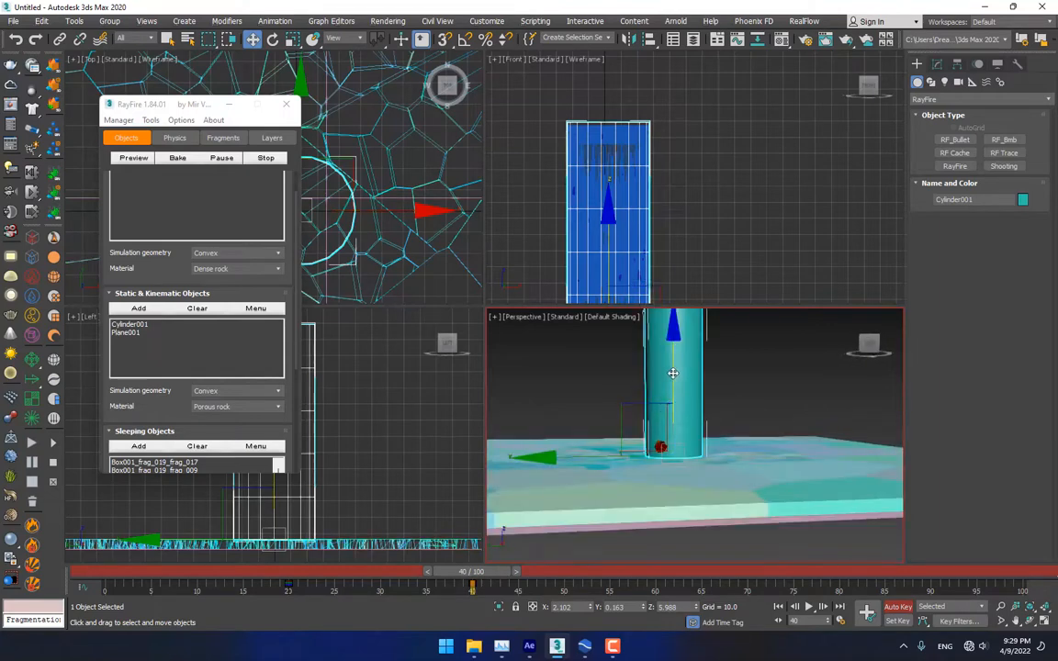
{"action": "left_click_drag", "start_coordinate": [673, 373], "coordinate": [676, 376]}
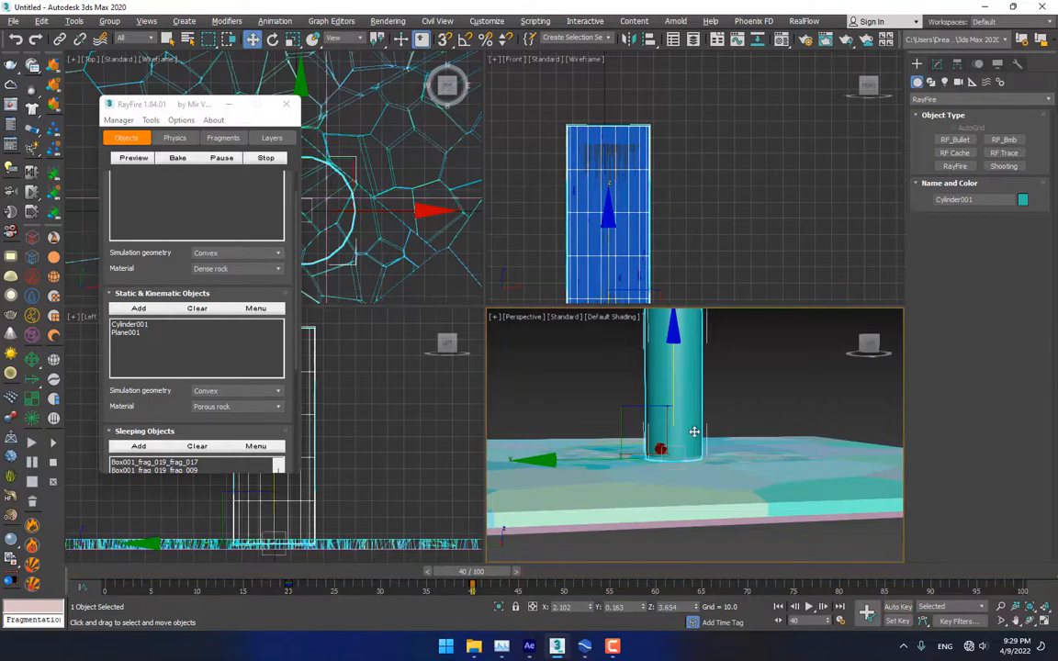
{"action": "key", "text": "alt+w"}
{"action": "scroll", "coordinate": [558, 326], "scroll_direction": "down", "scroll_amount": 5}
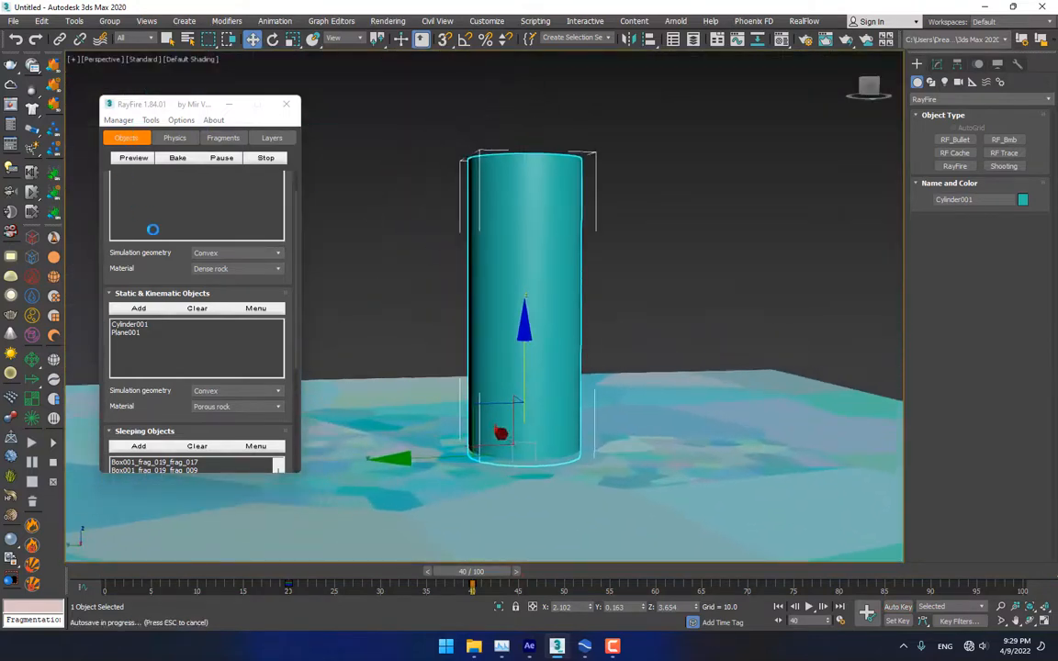
Preview Cylinder001 bursting through the floor, cancel it, then return to frame 5 in four viewports
{"action": "scroll", "coordinate": [156, 367], "scroll_direction": "up", "scroll_amount": 2}
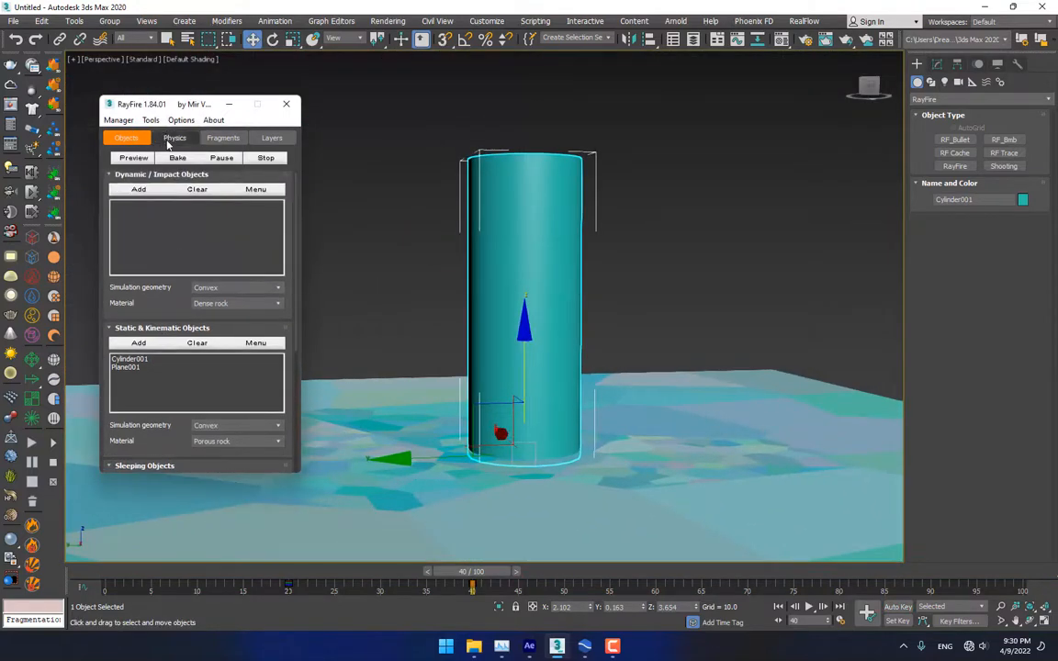
{"action": "left_click", "coordinate": [132, 158]}
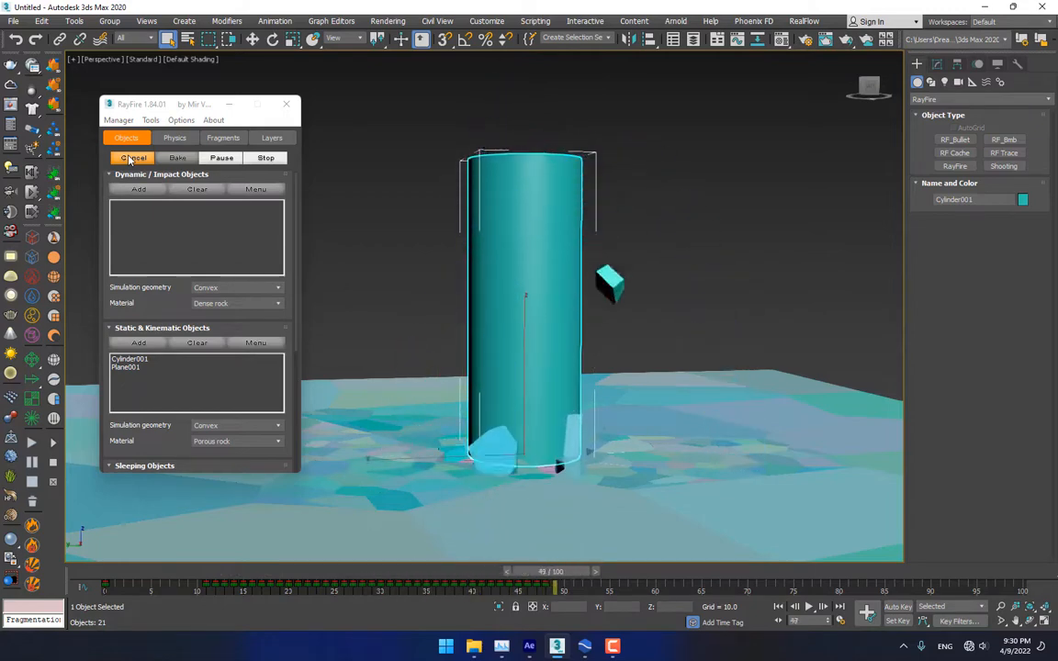
{"action": "left_click", "coordinate": [131, 159]}
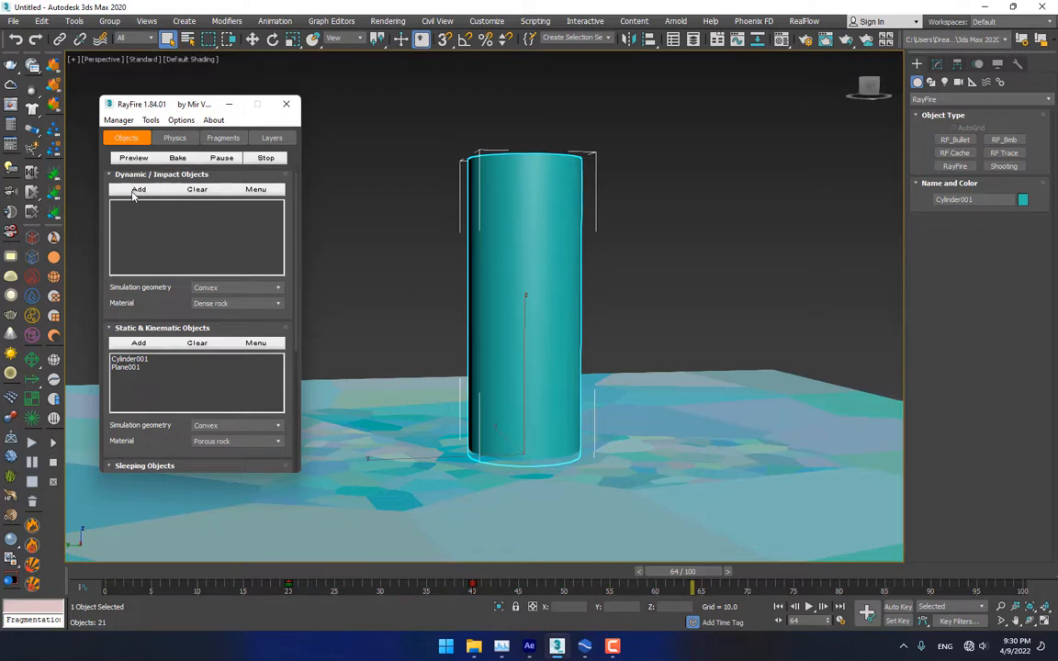
{"action": "scroll", "coordinate": [406, 296], "scroll_direction": "down", "scroll_amount": 4}
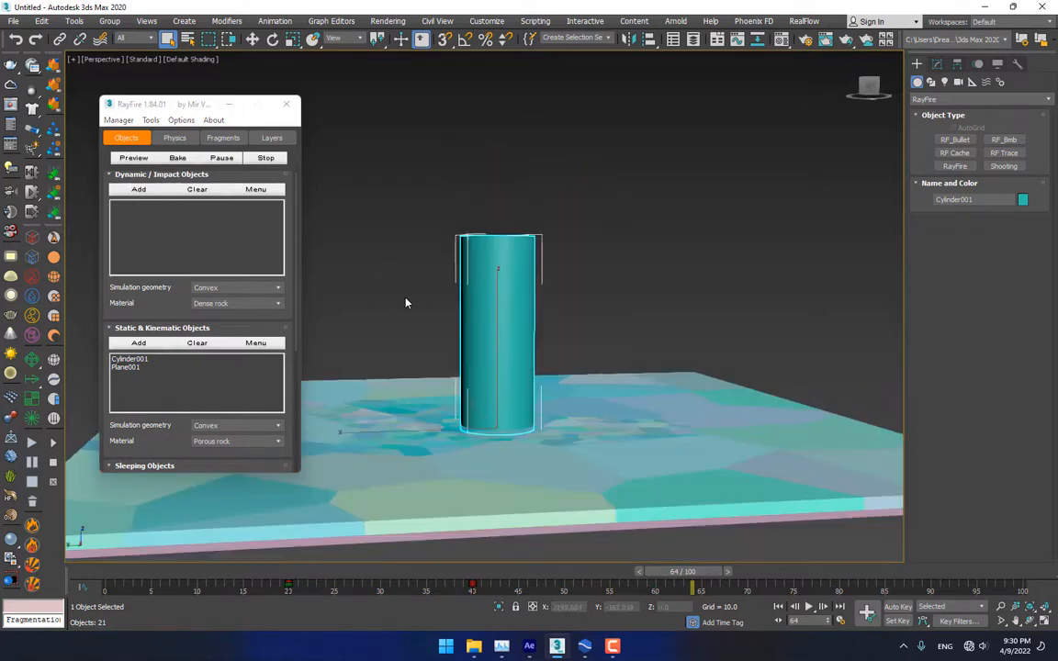
{"action": "left_click", "coordinate": [167, 570]}
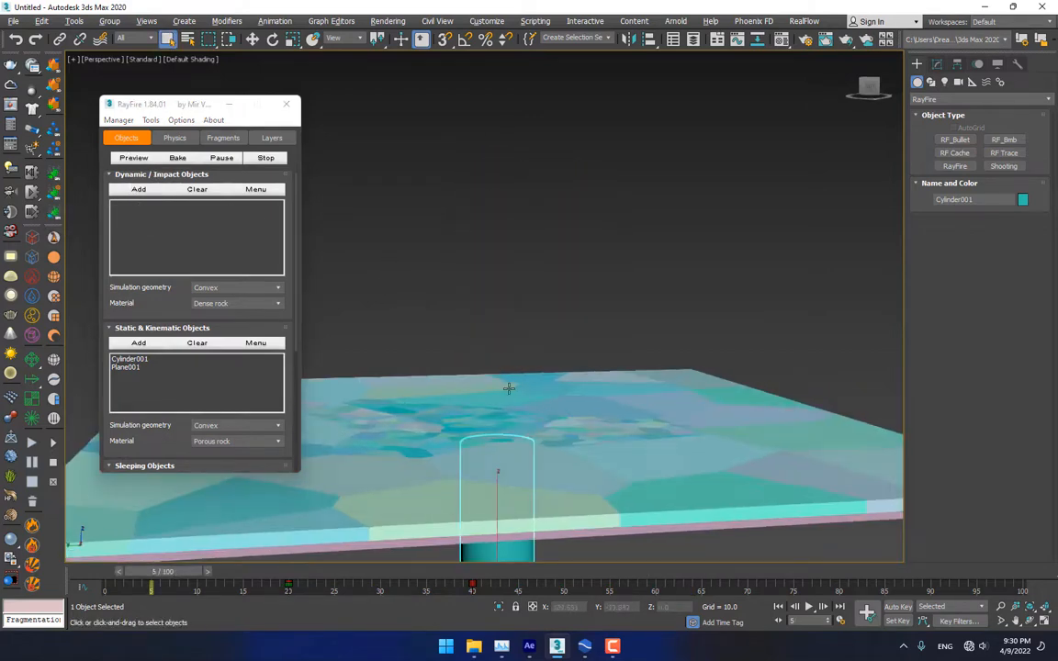
{"action": "middle_click_drag", "start_coordinate": [509, 389], "coordinate": [510, 423], "text": "alt"}
{"action": "key", "text": "alt+w"}
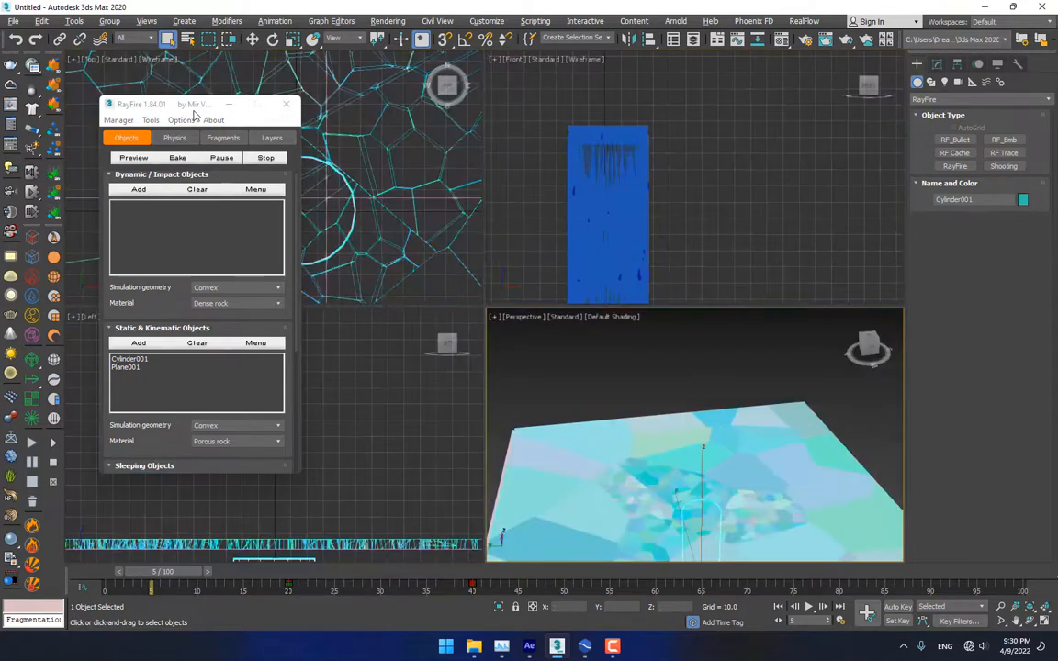
Select three floor fragments above the cylinder in the Top view and add them as Dynamic/Impact objects
{"action": "left_click_drag", "start_coordinate": [193, 114], "coordinate": [216, 125]}
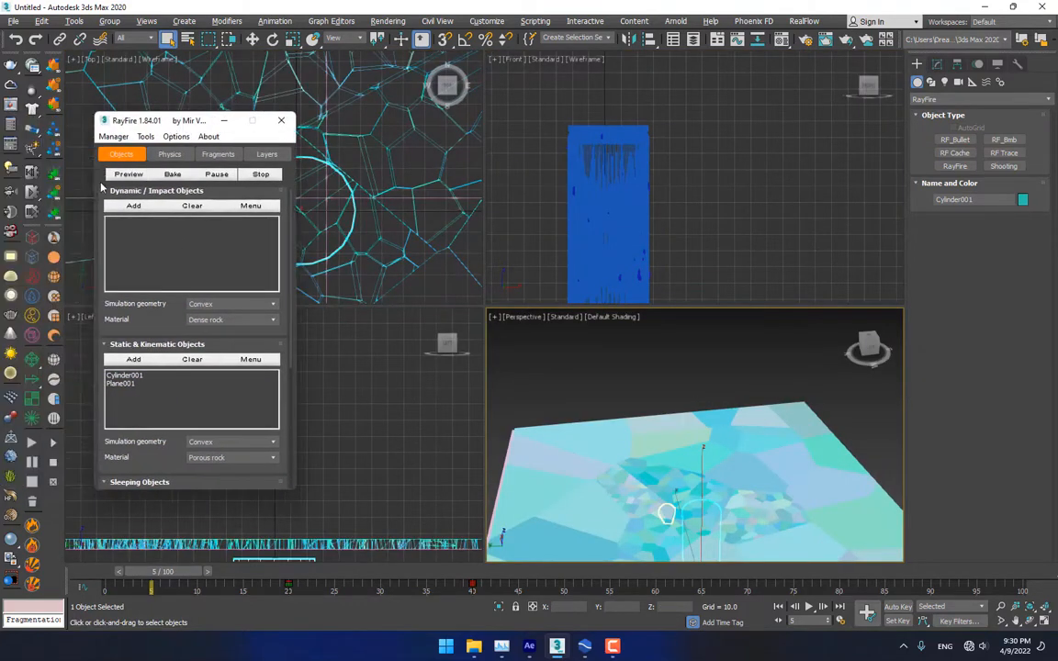
{"action": "left_click_drag", "start_coordinate": [134, 294], "coordinate": [134, 296]}
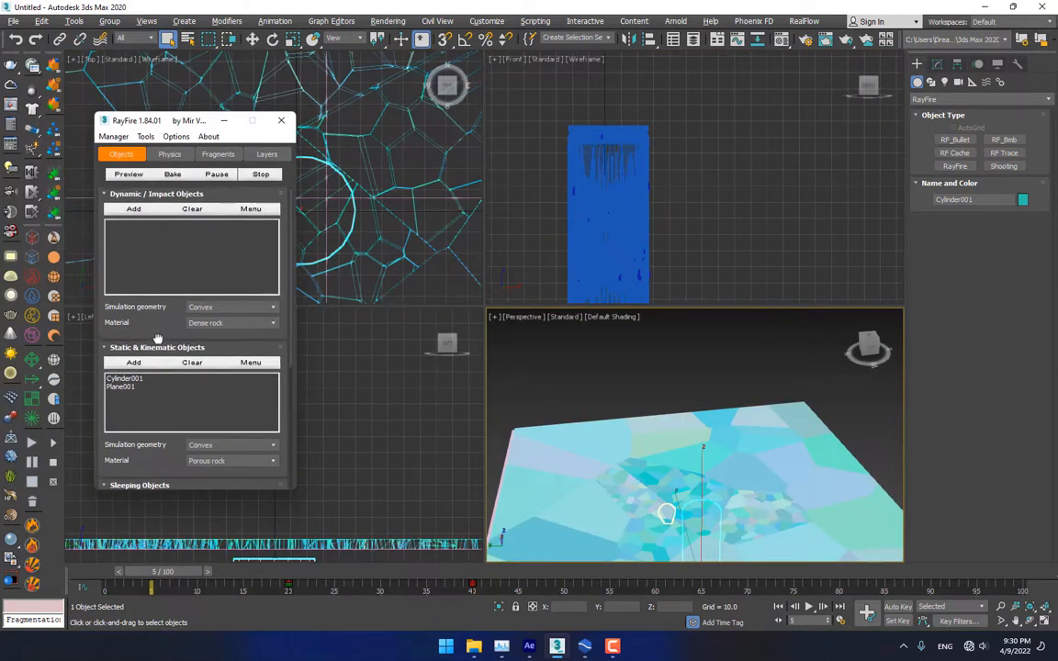
{"action": "scroll", "coordinate": [356, 172], "scroll_direction": "down", "scroll_amount": 3}
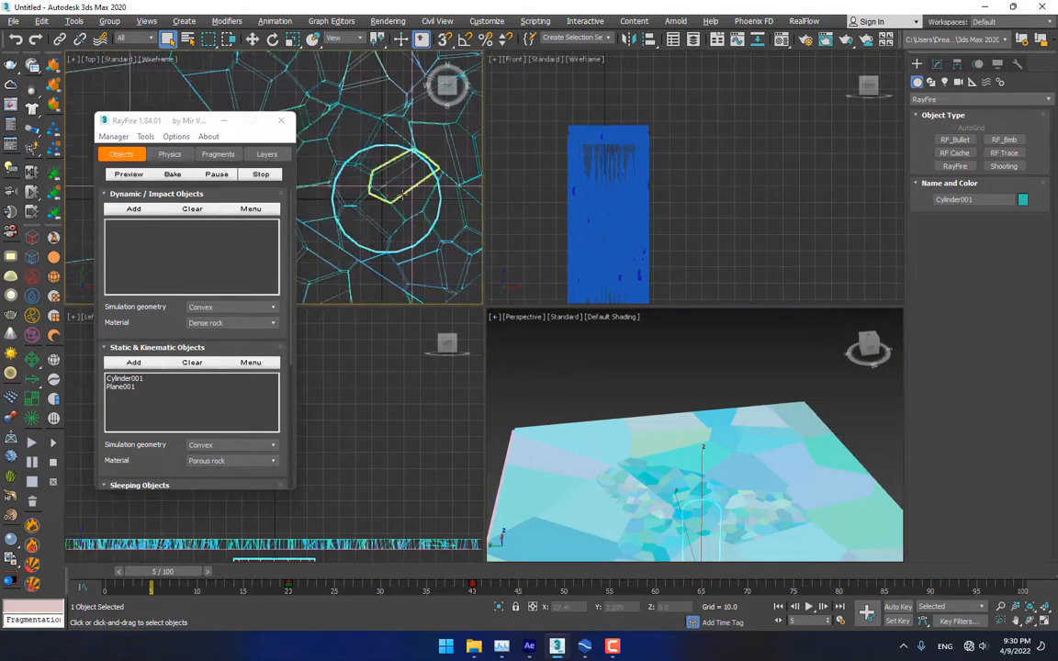
{"action": "left_click", "coordinate": [390, 208]}
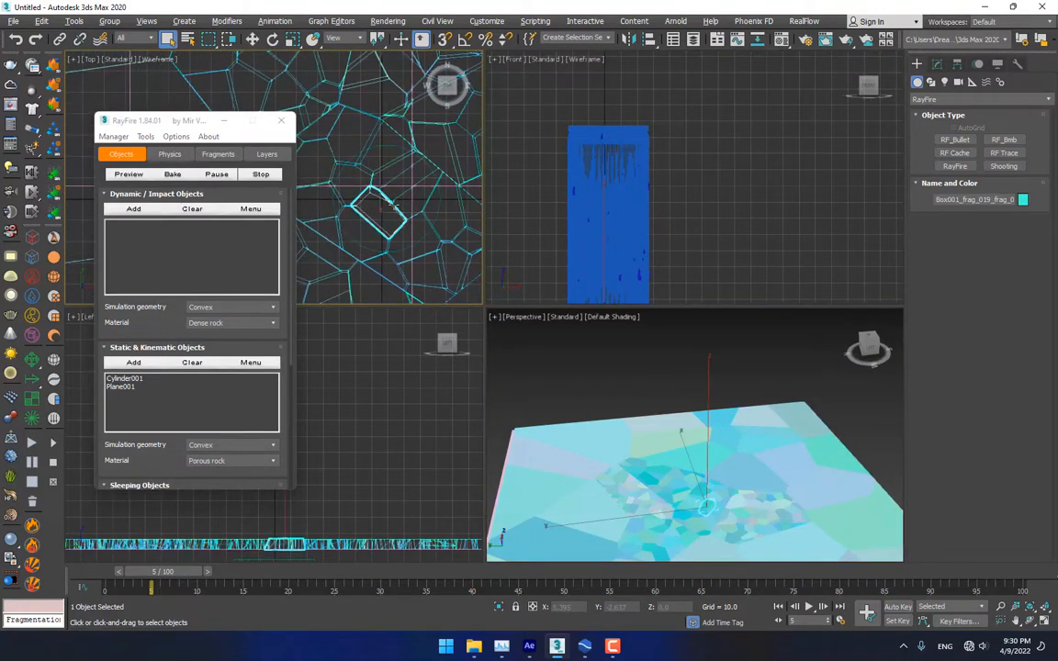
{"action": "left_click", "coordinate": [347, 168], "text": "ctrl"}
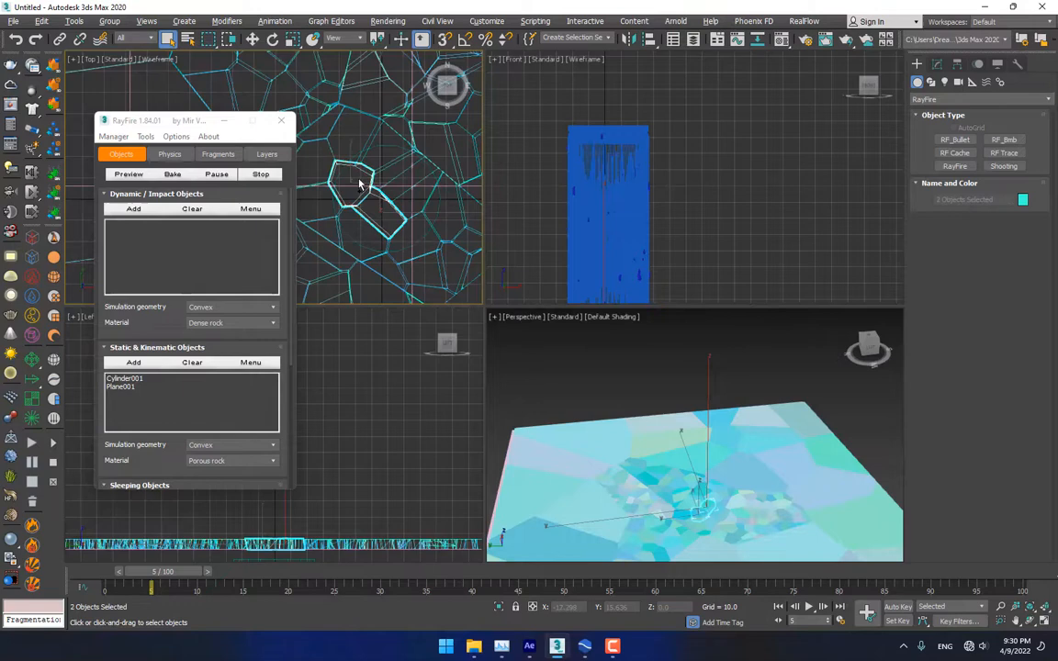
{"action": "left_click", "coordinate": [436, 213], "text": "ctrl"}
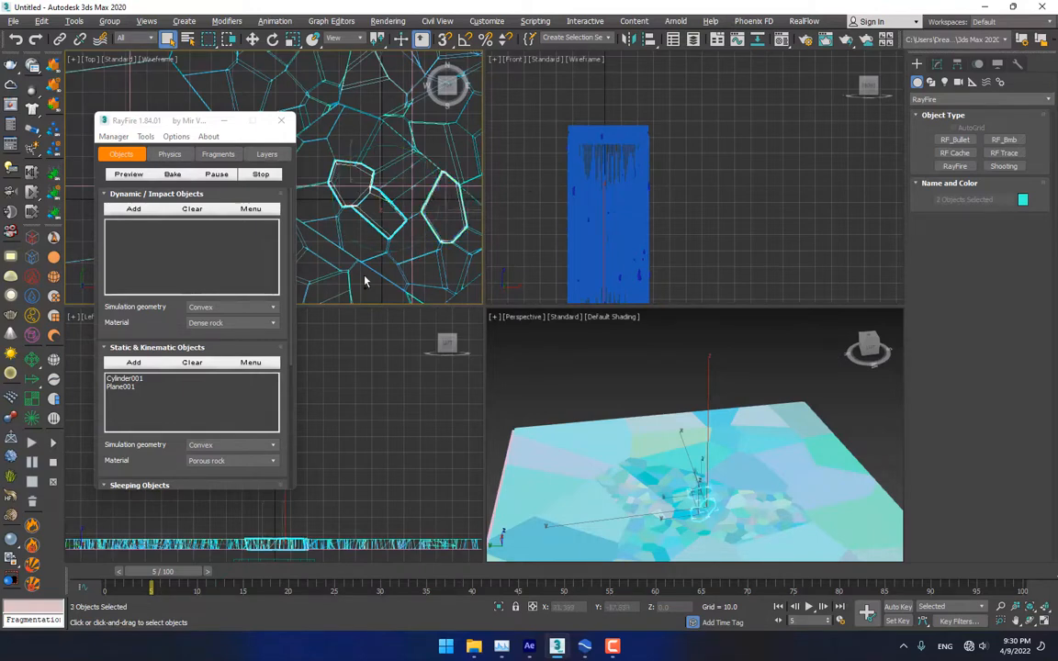
{"action": "left_click", "coordinate": [159, 212]}
Fragment the three selected pieces into smaller Voronoi fragments
{"action": "left_click", "coordinate": [218, 155]}
{"action": "left_click", "coordinate": [185, 216]}
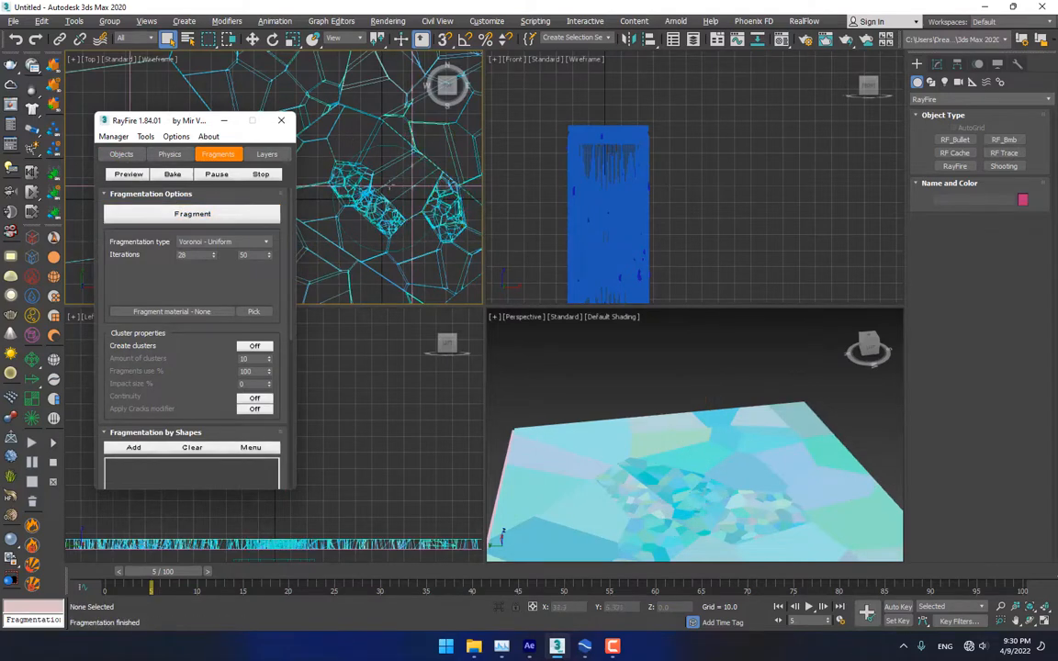
{"action": "left_click_drag", "start_coordinate": [339, 151], "coordinate": [347, 161]}
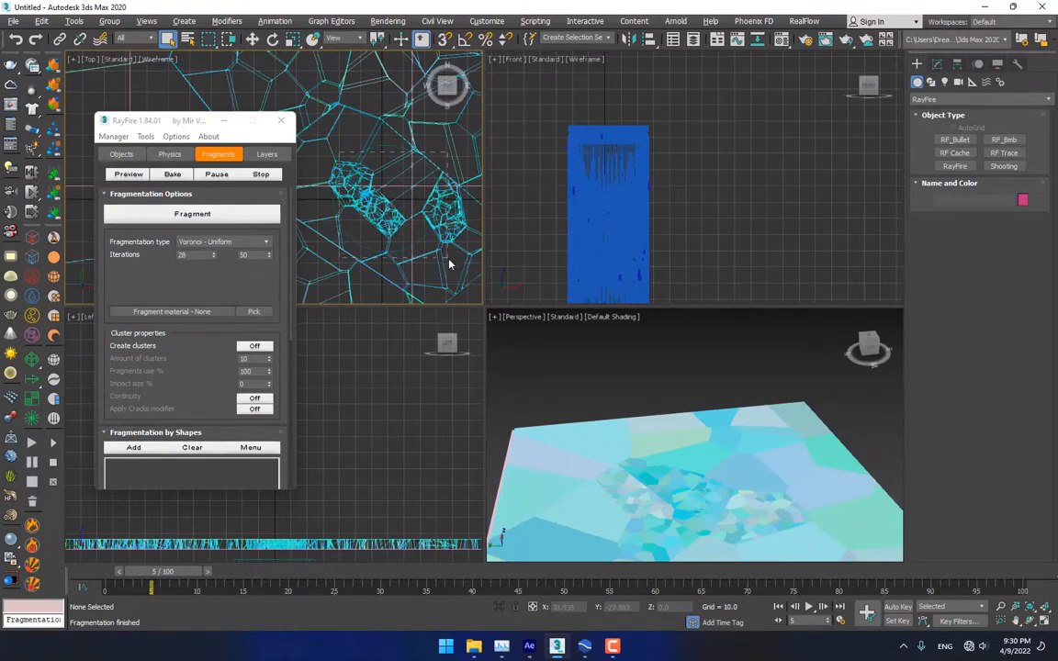
Select the small new fragments around the cylinder, excluding the large floor slab
{"action": "left_click_drag", "start_coordinate": [449, 264], "coordinate": [449, 264]}
{"action": "left_click", "coordinate": [417, 120], "text": "alt"}
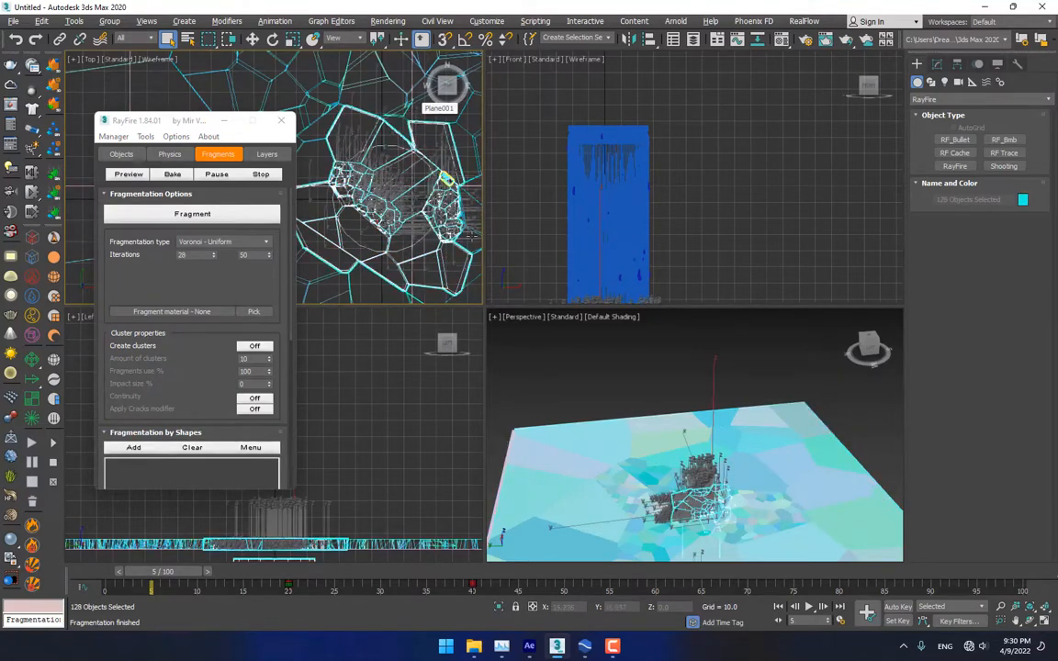
{"action": "key", "text": "alt+w"}
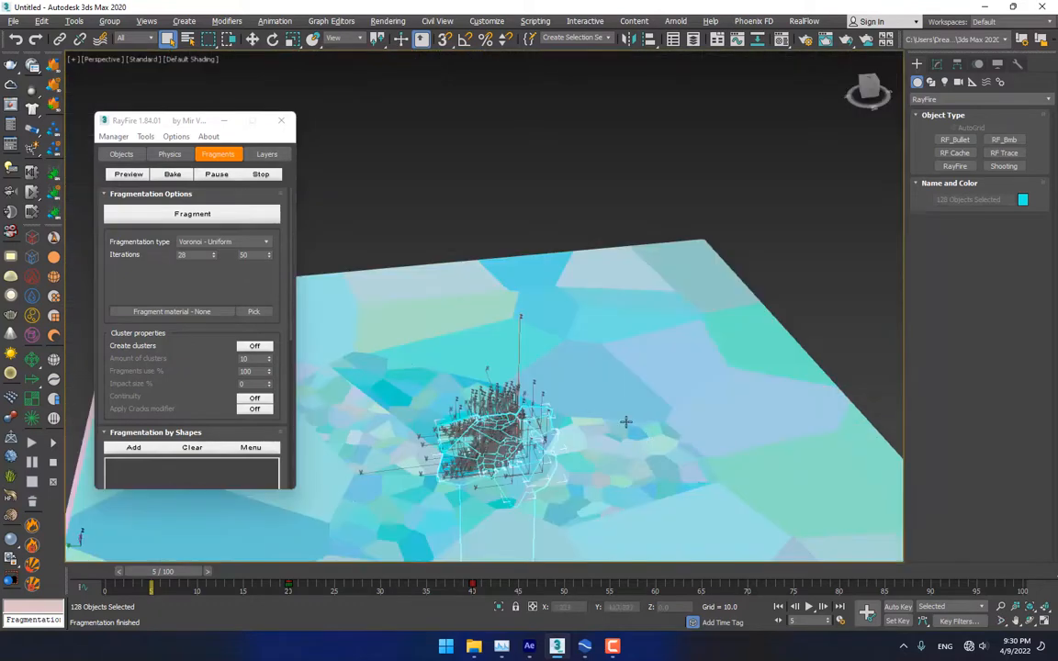
{"action": "middle_click_drag", "start_coordinate": [625, 425], "coordinate": [345, 297], "text": "alt"}
Clear RayFire's Dynamic/Impact Objects list
{"action": "left_click", "coordinate": [122, 154]}
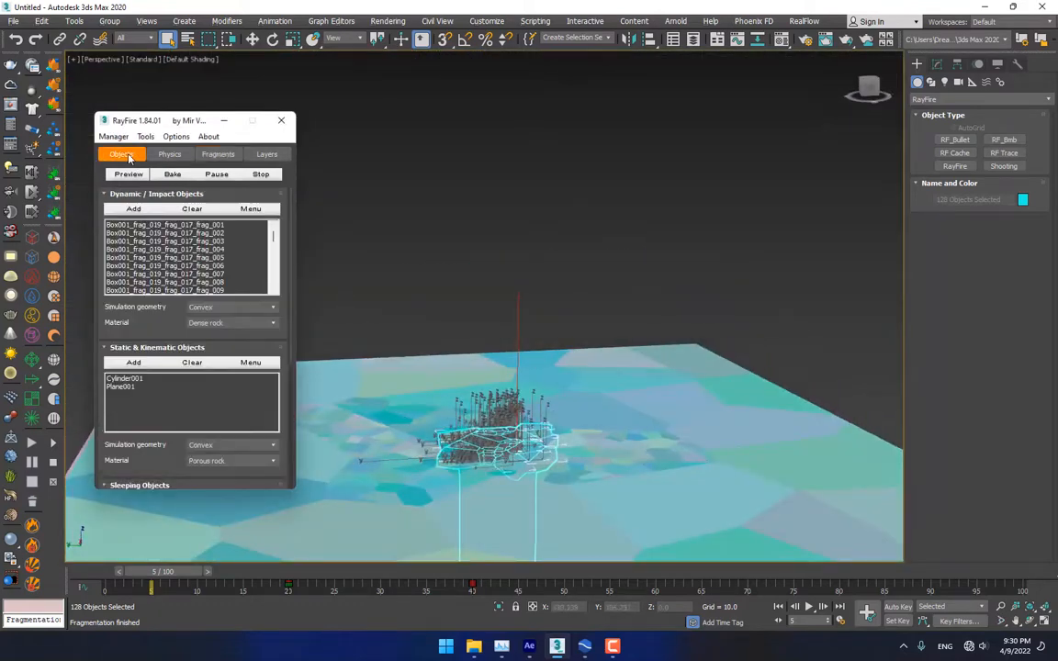
{"action": "left_click_drag", "start_coordinate": [154, 330], "coordinate": [196, 135]}
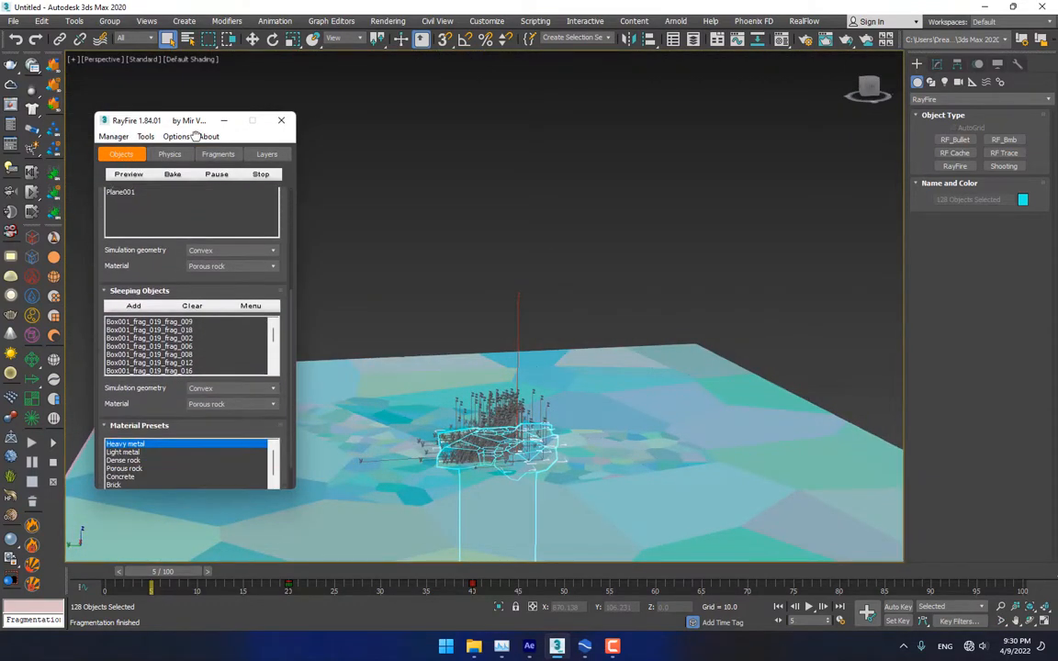
{"action": "left_click_drag", "start_coordinate": [156, 256], "coordinate": [179, 420]}
{"action": "scroll", "coordinate": [206, 204], "scroll_direction": "up", "scroll_amount": 1}
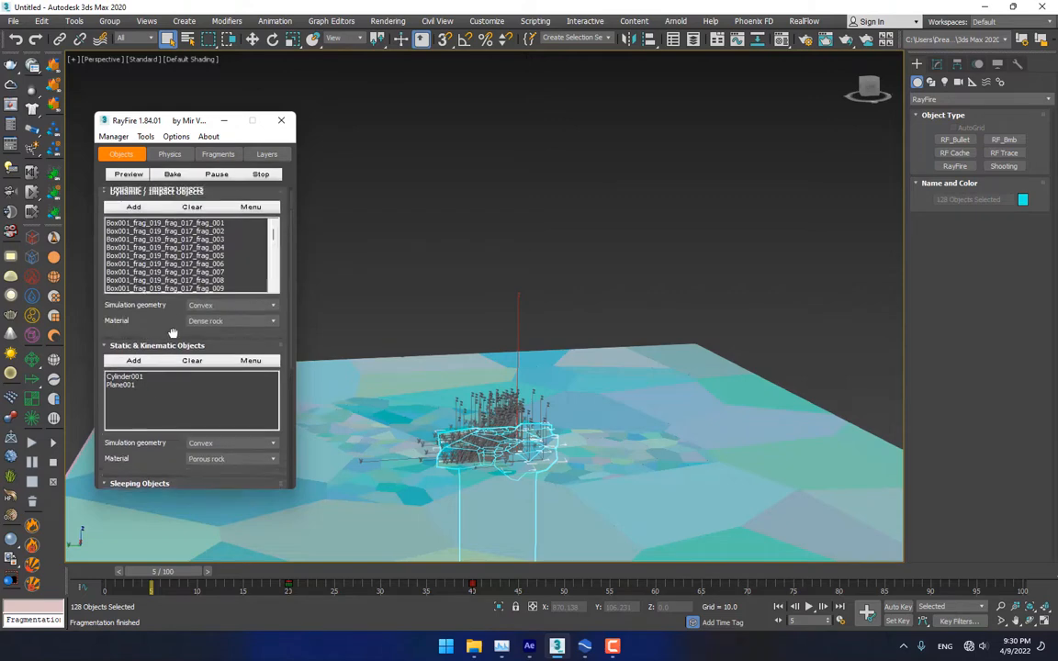
{"action": "left_click", "coordinate": [192, 208]}
{"action": "scroll", "coordinate": [166, 347], "scroll_direction": "down", "scroll_amount": 3}
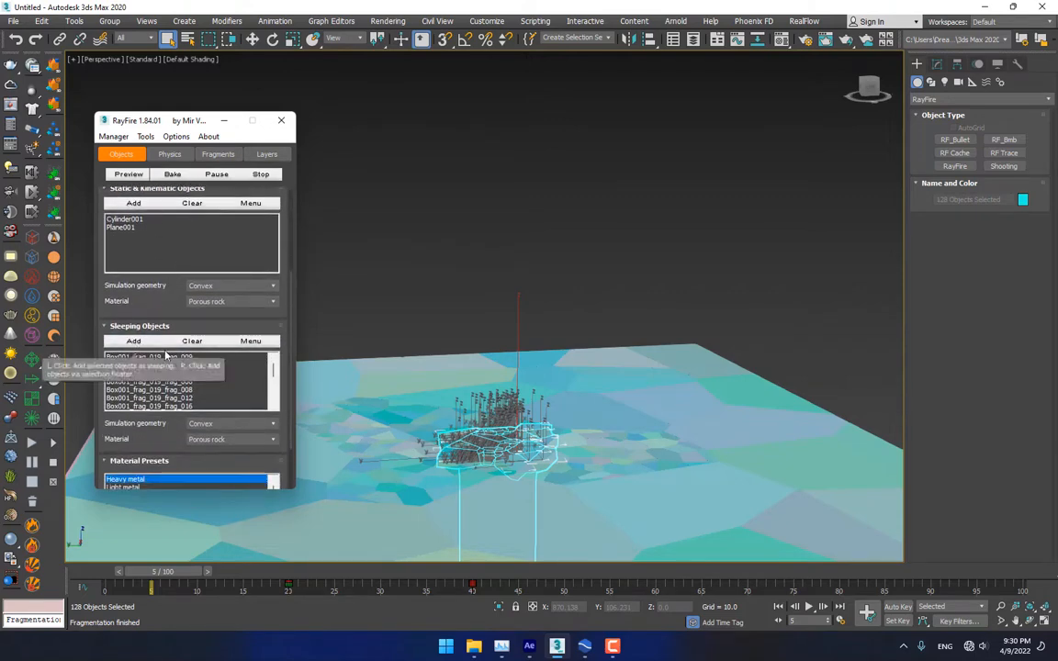
Remove Cylinder001 from the selection, then deselect all objects
{"action": "middle_click_drag", "start_coordinate": [607, 450], "coordinate": [602, 205]}
{"action": "left_click", "coordinate": [522, 355], "text": "alt"}
{"action": "middle_click_drag", "start_coordinate": [551, 240], "coordinate": [562, 352]}
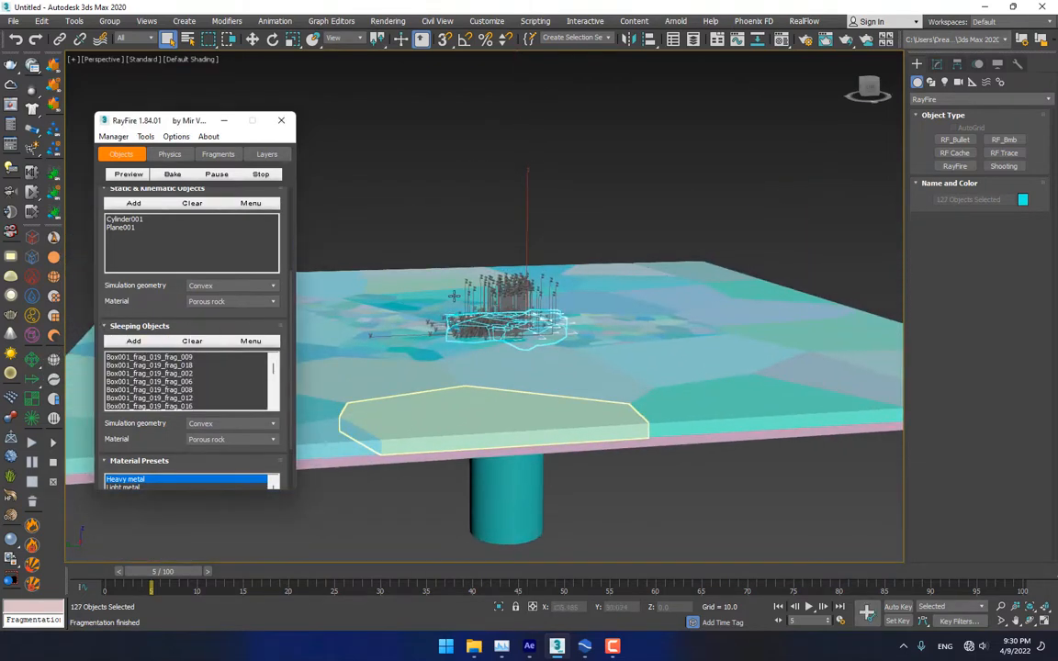
{"action": "left_click", "coordinate": [525, 220]}
{"action": "scroll", "coordinate": [517, 326], "scroll_direction": "up", "scroll_amount": 4}
{"action": "scroll", "coordinate": [511, 328], "scroll_direction": "down", "scroll_amount": 1}
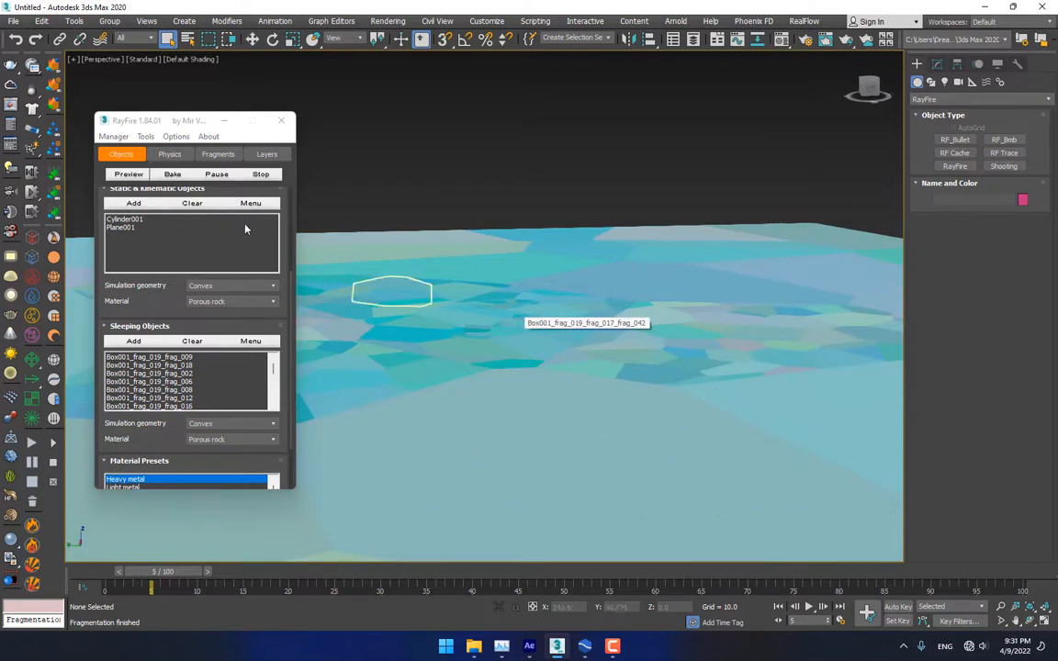
Run a second RayFire preview with the small fragments, cancel it, and return to four viewports
{"action": "left_click", "coordinate": [129, 174]}
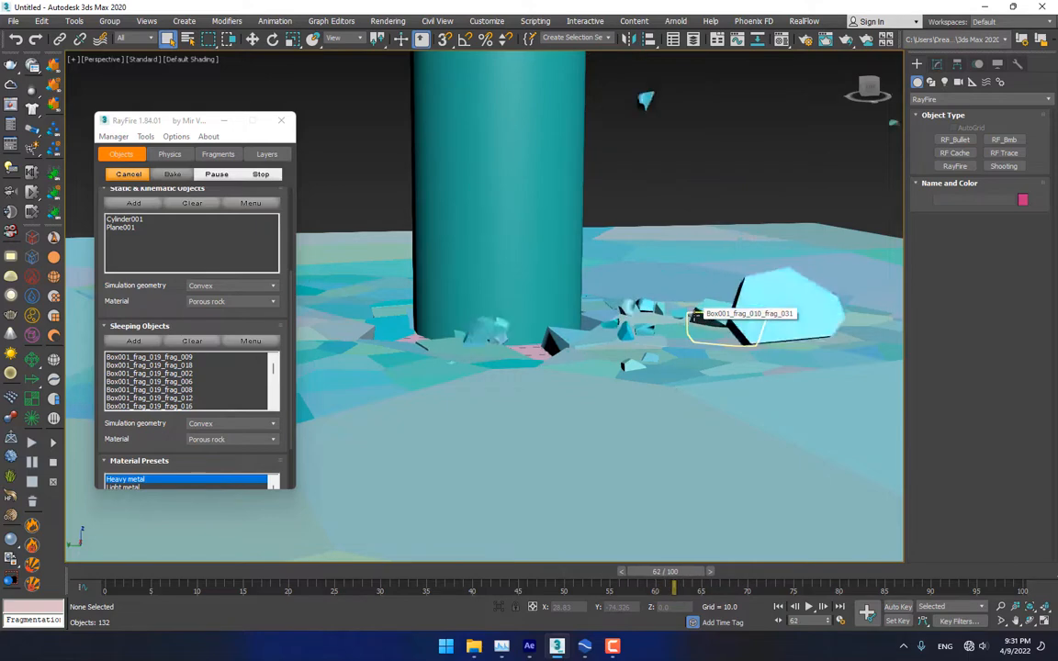
{"action": "left_click", "coordinate": [128, 174]}
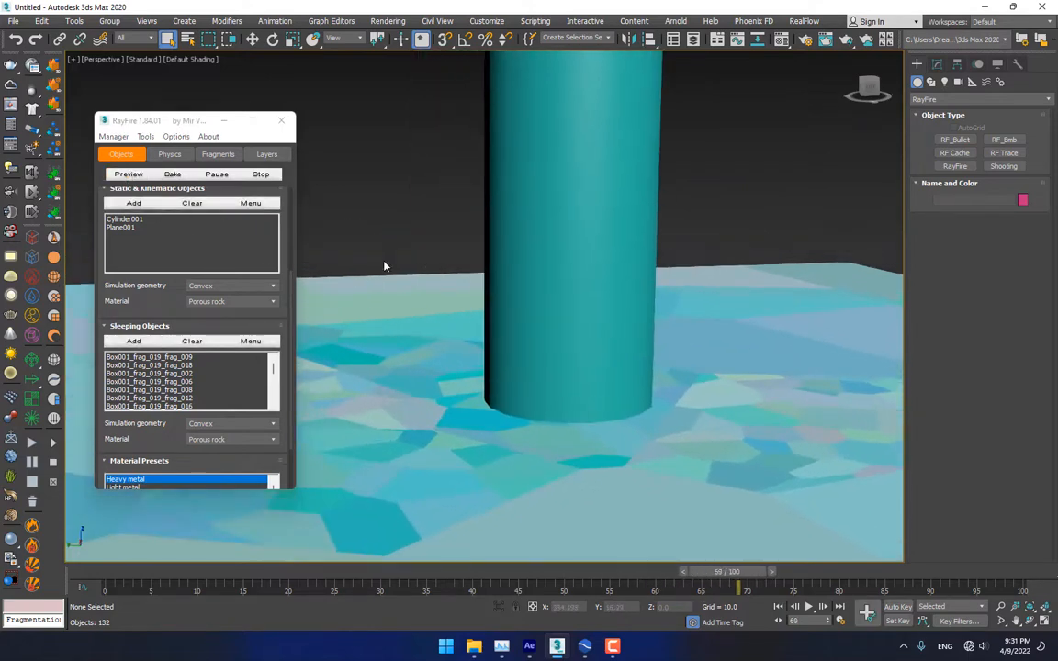
{"action": "key", "text": "alt+w"}
Switch to Paint Selection Region and paint-select fragments around the cylinder's footprint in Top view
{"action": "scroll", "coordinate": [392, 194], "scroll_direction": "down", "scroll_amount": 5}
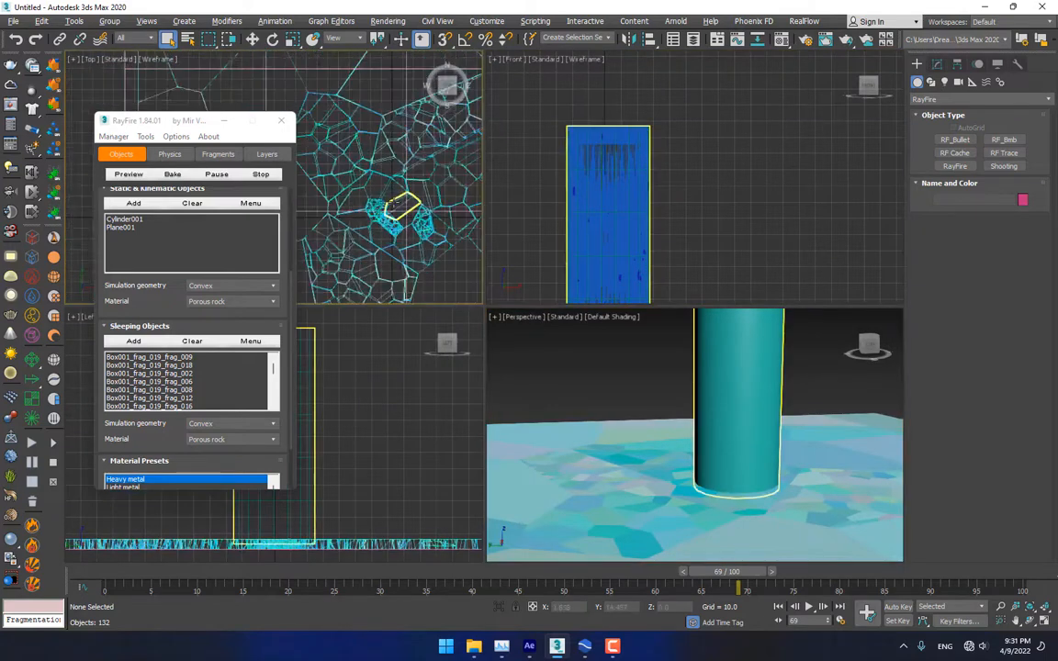
{"action": "left_click_drag", "start_coordinate": [209, 42], "coordinate": [211, 139]}
{"action": "left_click", "coordinate": [223, 122]}
{"action": "middle_click_drag", "start_coordinate": [375, 186], "coordinate": [294, 140]}
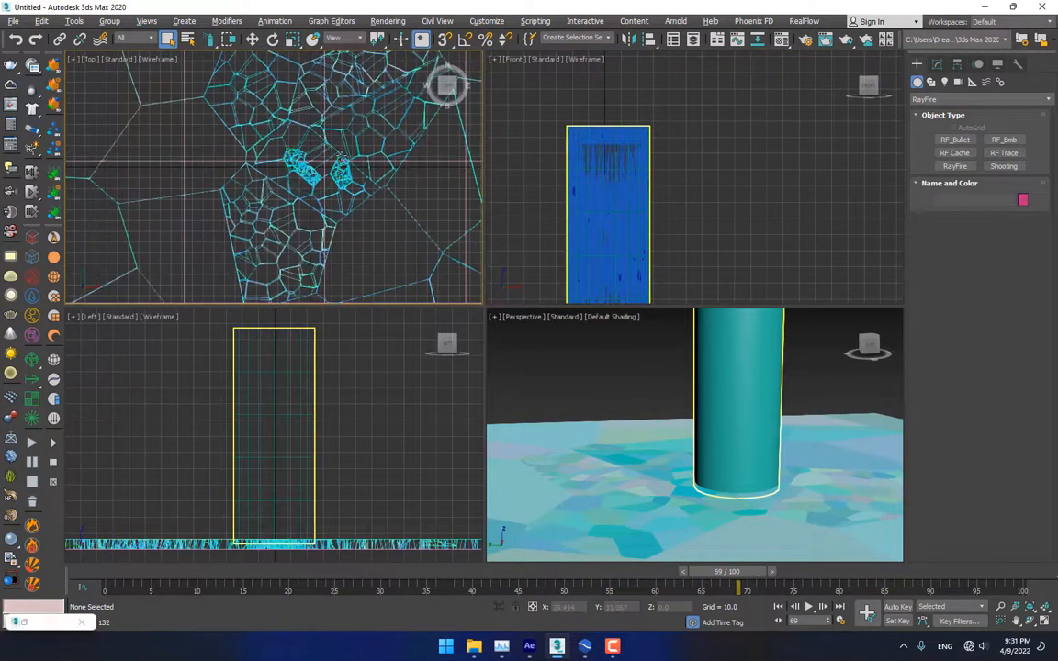
{"action": "scroll", "coordinate": [354, 156], "scroll_direction": "up", "scroll_amount": 2}
{"action": "mouse_move", "coordinate": [454, 205]}
{"action": "left_mouse_down"}
{"action": "mouse_move", "coordinate": [415, 249]}
{"action": "mouse_move", "coordinate": [295, 292]}
{"action": "mouse_move", "coordinate": [227, 268]}
{"action": "mouse_move", "coordinate": [175, 230]}
{"action": "mouse_move", "coordinate": [199, 320]}
{"action": "left_mouse_up"}
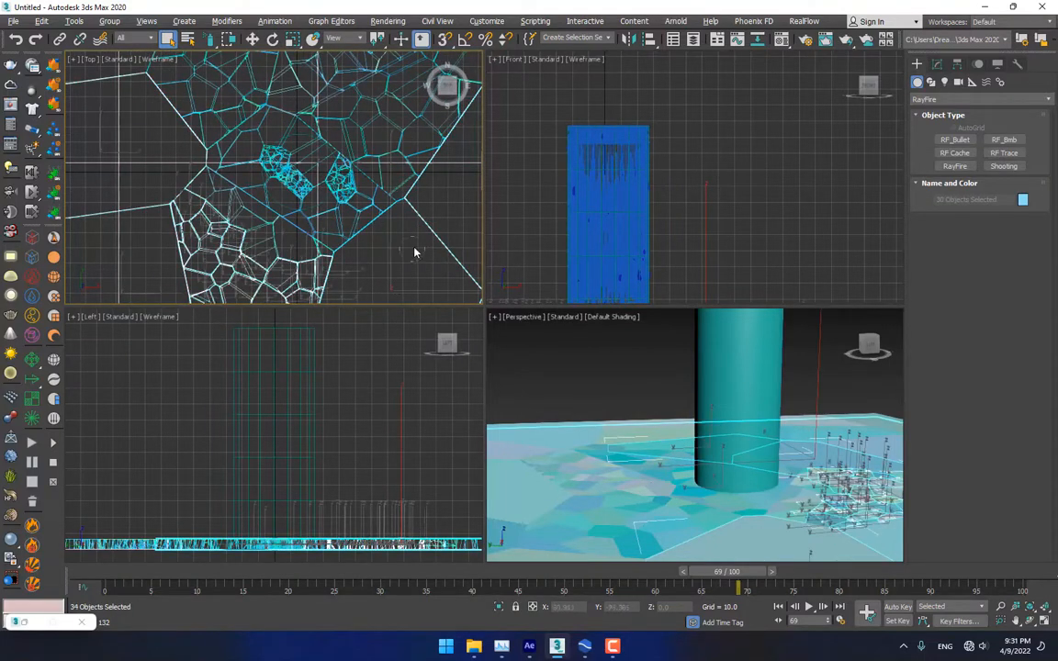
Paint more fragments into the selection along the top, bottom and upper right
{"action": "mouse_move", "coordinate": [414, 251]}
{"action": "left_mouse_down"}
{"action": "mouse_move", "coordinate": [282, 241]}
{"action": "mouse_move", "coordinate": [225, 202]}
{"action": "mouse_move", "coordinate": [185, 108]}
{"action": "mouse_move", "coordinate": [266, 67]}
{"action": "mouse_move", "coordinate": [189, 106]}
{"action": "mouse_move", "coordinate": [284, 87]}
{"action": "mouse_move", "coordinate": [420, 154]}
{"action": "mouse_move", "coordinate": [423, 188]}
{"action": "left_mouse_up"}
{"action": "mouse_move", "coordinate": [371, 118]}
{"action": "left_mouse_down"}
{"action": "mouse_move", "coordinate": [294, 91]}
{"action": "mouse_move", "coordinate": [228, 89]}
{"action": "mouse_move", "coordinate": [179, 194]}
{"action": "left_mouse_up"}
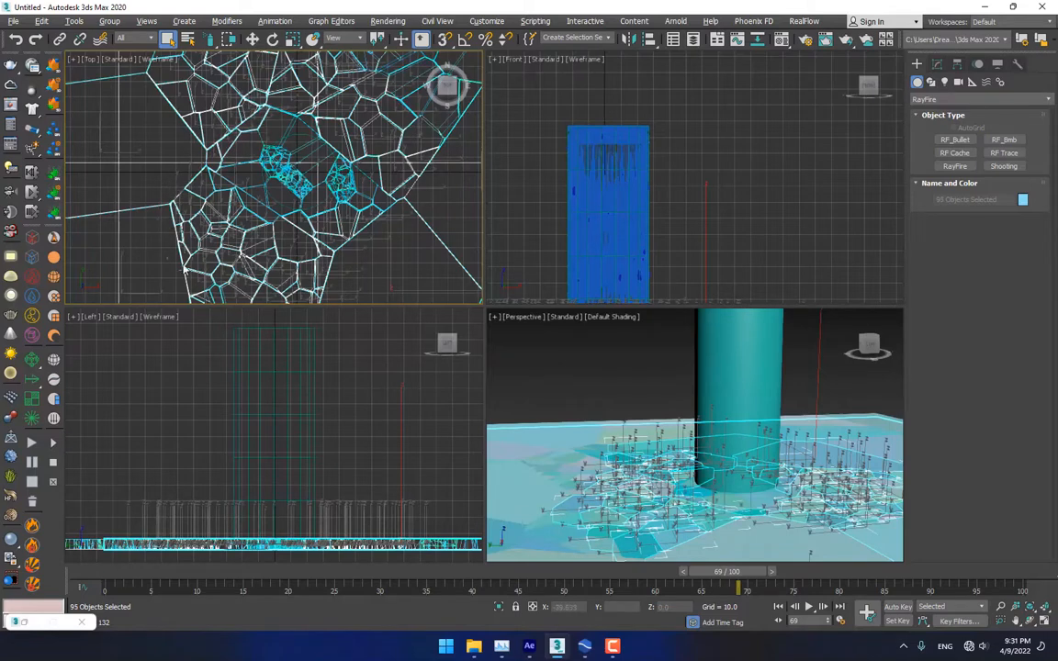
{"action": "left_click_drag", "start_coordinate": [183, 268], "coordinate": [347, 319]}
{"action": "mouse_move", "coordinate": [475, 266]}
{"action": "left_mouse_down"}
{"action": "mouse_move", "coordinate": [396, 73]}
{"action": "mouse_move", "coordinate": [331, 48]}
{"action": "left_mouse_up"}
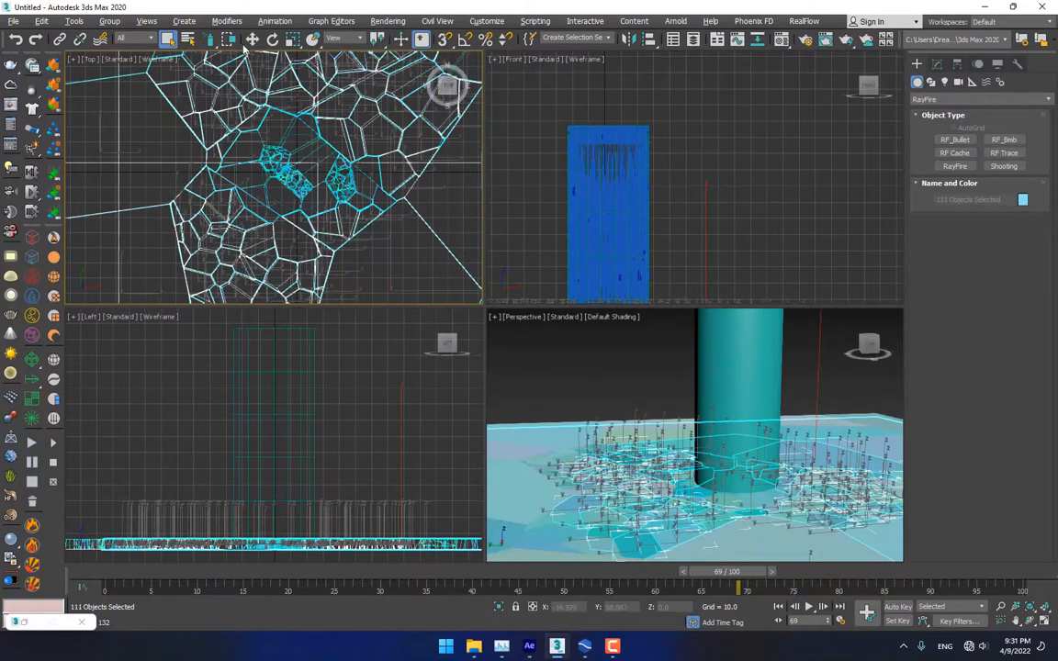
{"action": "left_click_drag", "start_coordinate": [245, 51], "coordinate": [104, 92]}
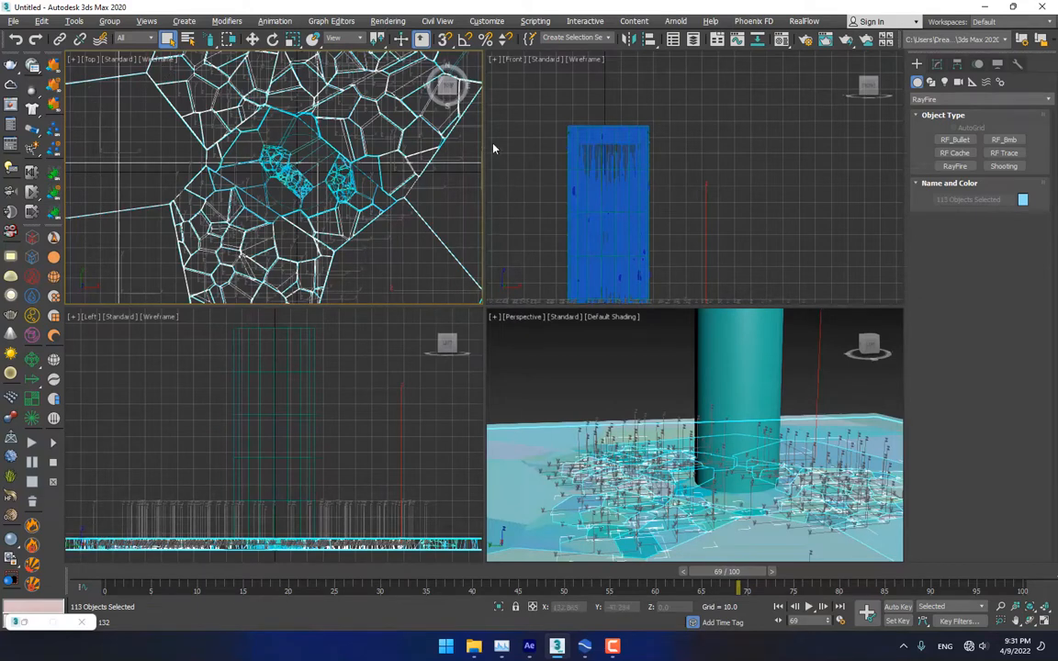
{"action": "left_click_drag", "start_coordinate": [493, 148], "coordinate": [346, 43]}
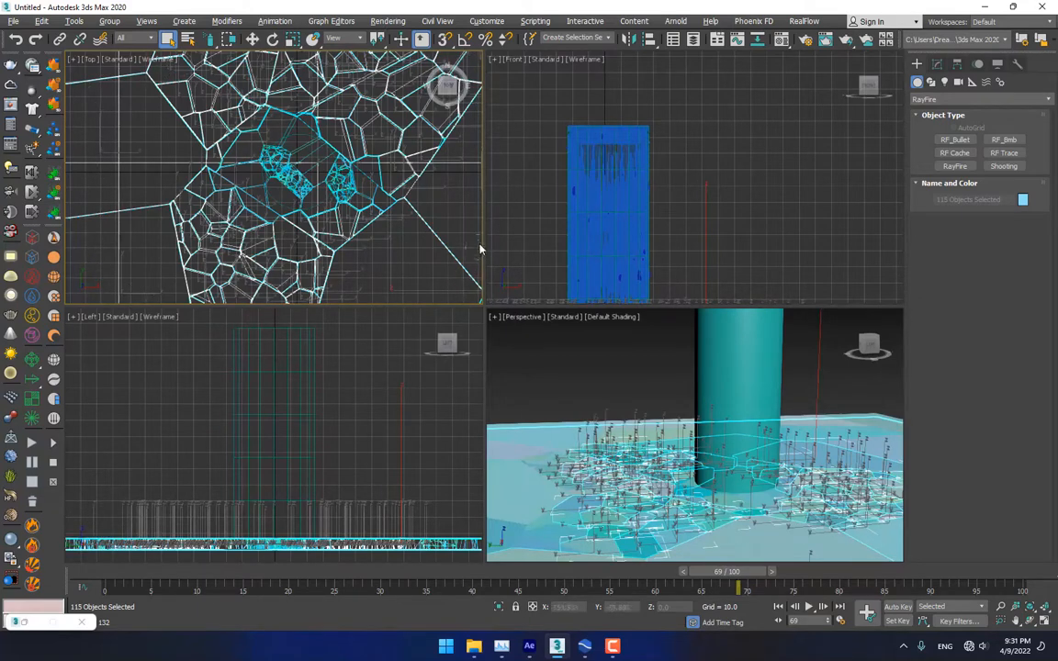
{"action": "left_click_drag", "start_coordinate": [411, 258], "coordinate": [389, 202]}
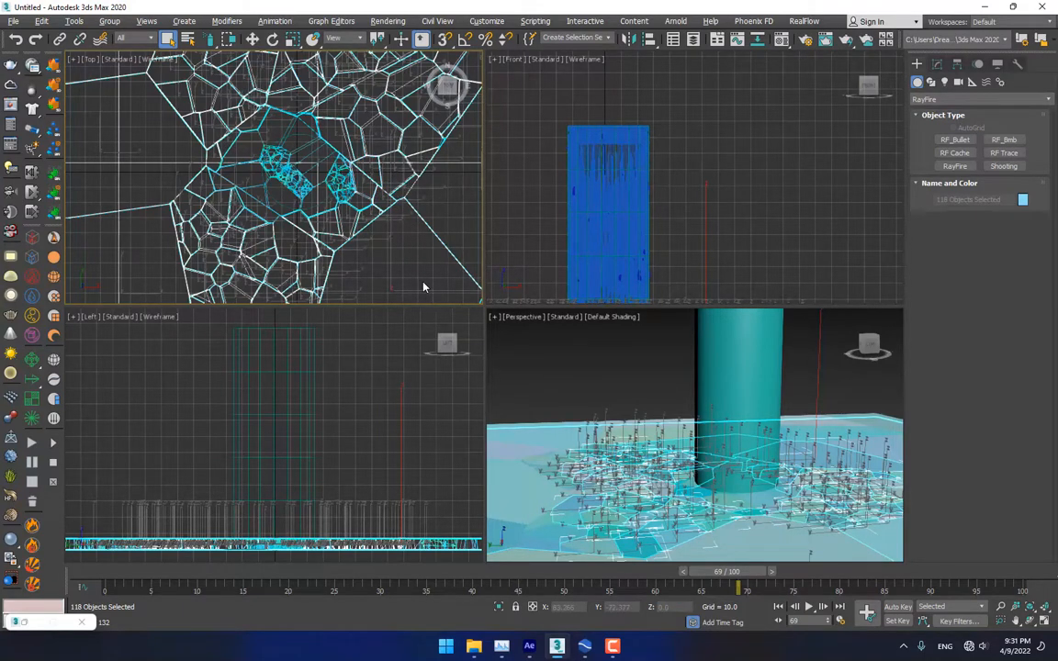
{"action": "mouse_move", "coordinate": [204, 194]}
{"action": "left_mouse_down"}
{"action": "mouse_move", "coordinate": [217, 179]}
{"action": "mouse_move", "coordinate": [234, 216]}
{"action": "left_mouse_up"}
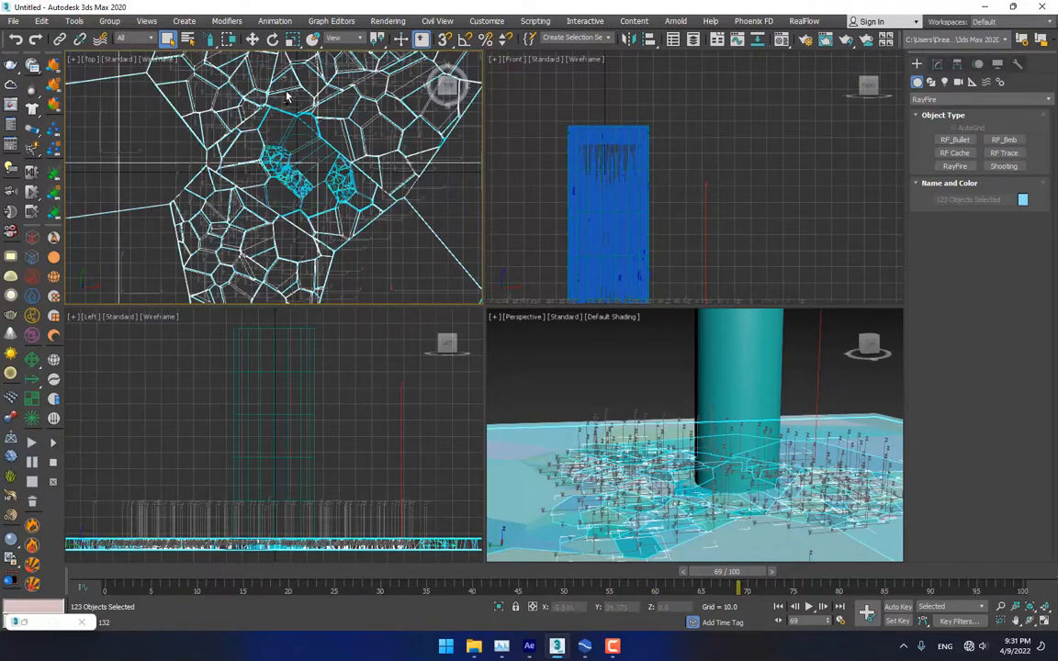
{"action": "left_click_drag", "start_coordinate": [288, 96], "coordinate": [290, 106]}
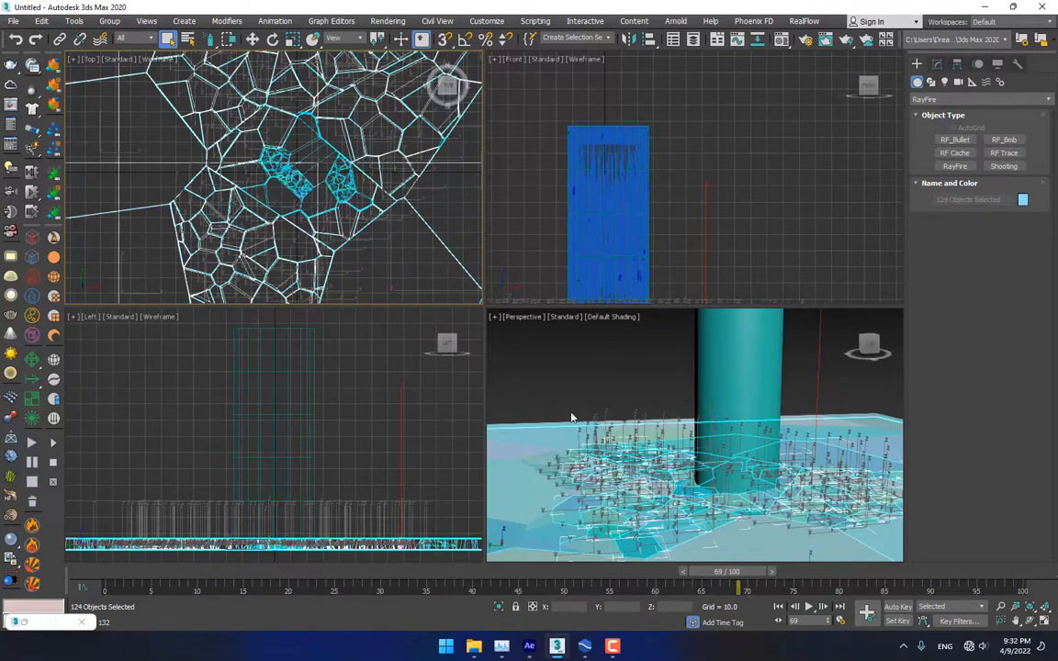
In maximized Perspective, add fragments near the cylinder base and drop lower-left ones
{"action": "key", "text": "alt+w"}
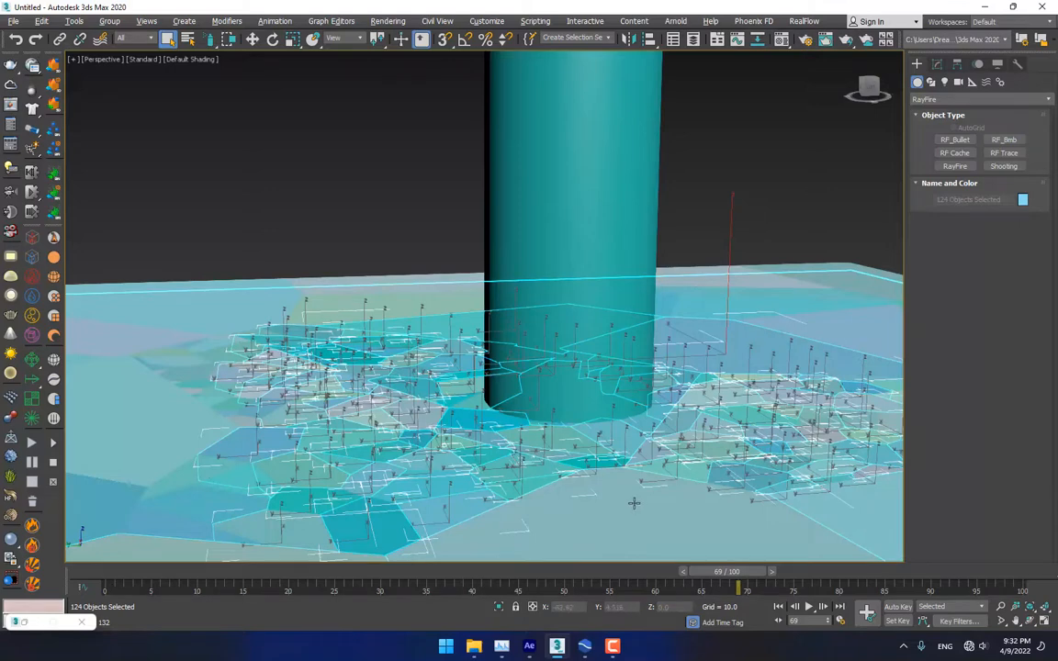
{"action": "scroll", "coordinate": [634, 502], "scroll_direction": "down", "scroll_amount": 5}
{"action": "scroll", "coordinate": [638, 482], "scroll_direction": "up", "scroll_amount": 5}
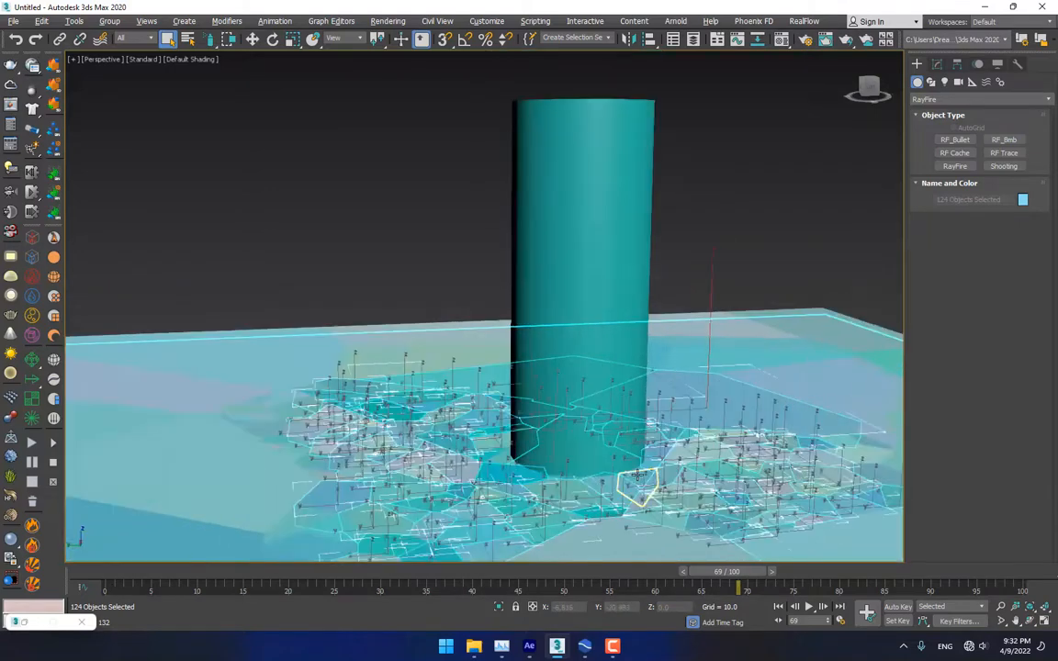
{"action": "left_click", "coordinate": [815, 389], "text": "ctrl"}
{"action": "left_click", "coordinate": [729, 355], "text": "ctrl"}
{"action": "left_click", "coordinate": [456, 356], "text": "ctrl"}
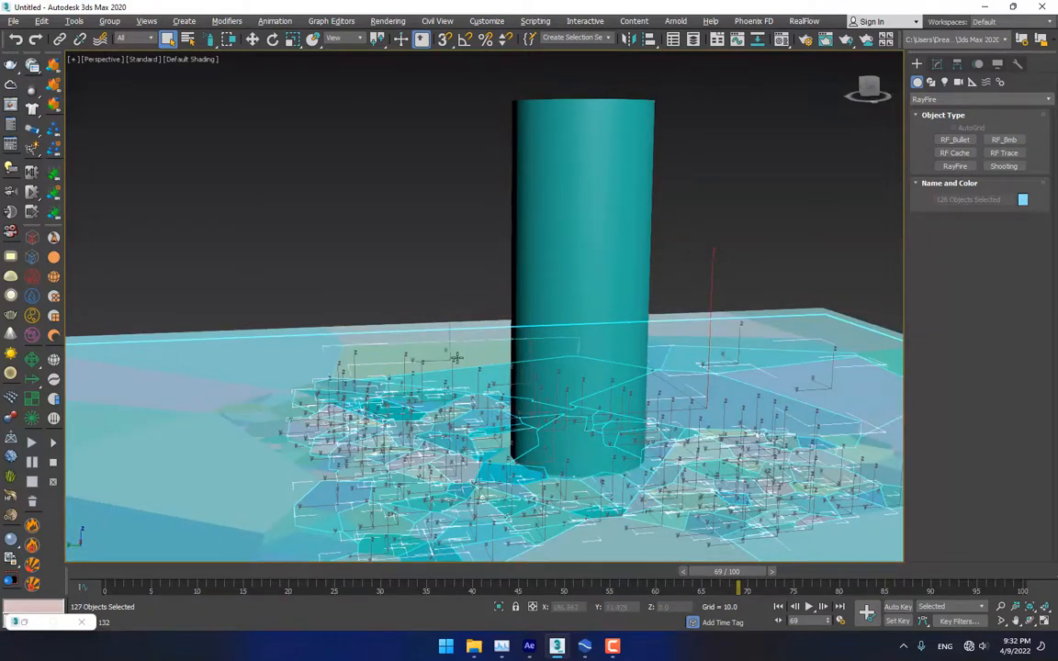
{"action": "mouse_move", "coordinate": [282, 315]}
{"action": "left_mouse_down", "text": "ctrl"}
{"action": "mouse_move", "coordinate": [224, 435]}
{"action": "mouse_move", "coordinate": [273, 448]}
{"action": "mouse_move", "coordinate": [306, 484]}
{"action": "left_mouse_up", "text": "ctrl"}
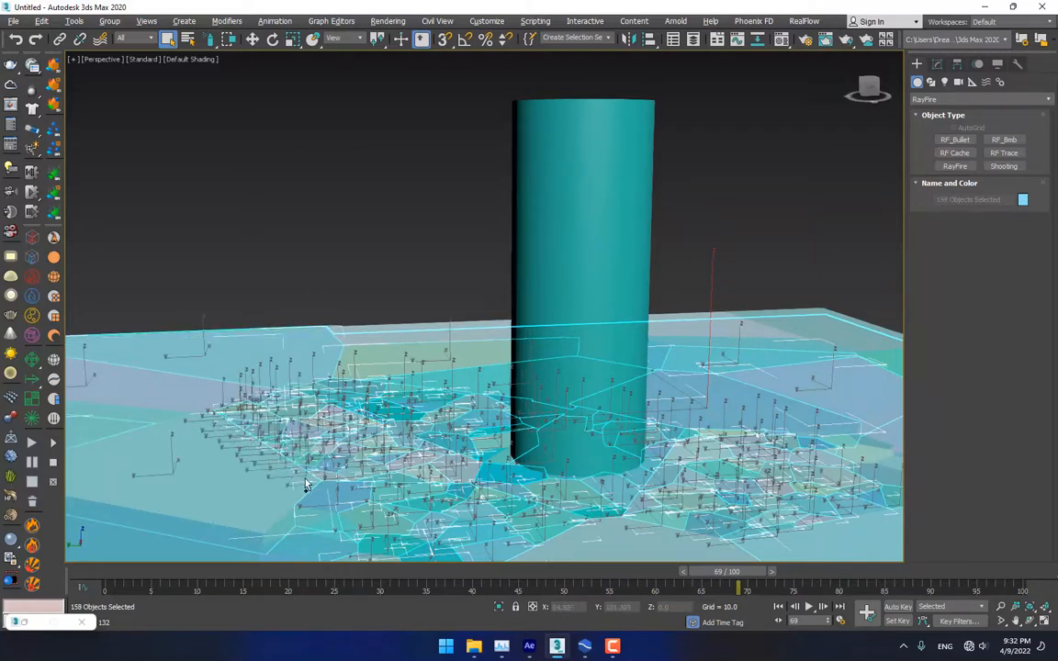
{"action": "left_click_drag", "start_coordinate": [219, 507], "coordinate": [248, 533], "text": "alt"}
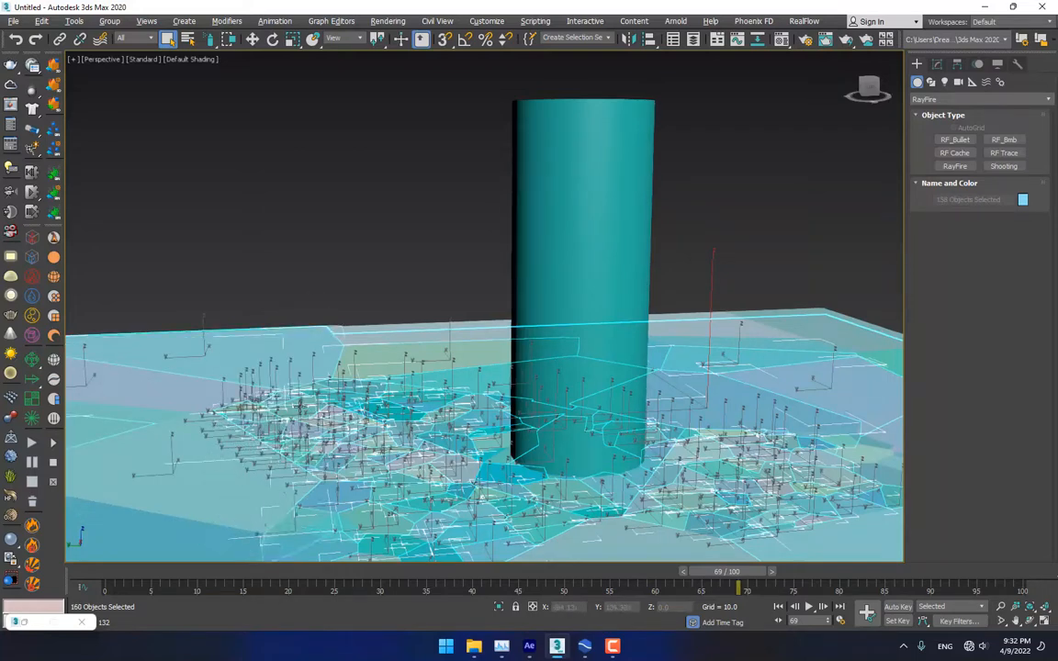
Add the selected floor fragments to RayFire's Static & Kinematic Objects
{"action": "left_click", "coordinate": [34, 623]}
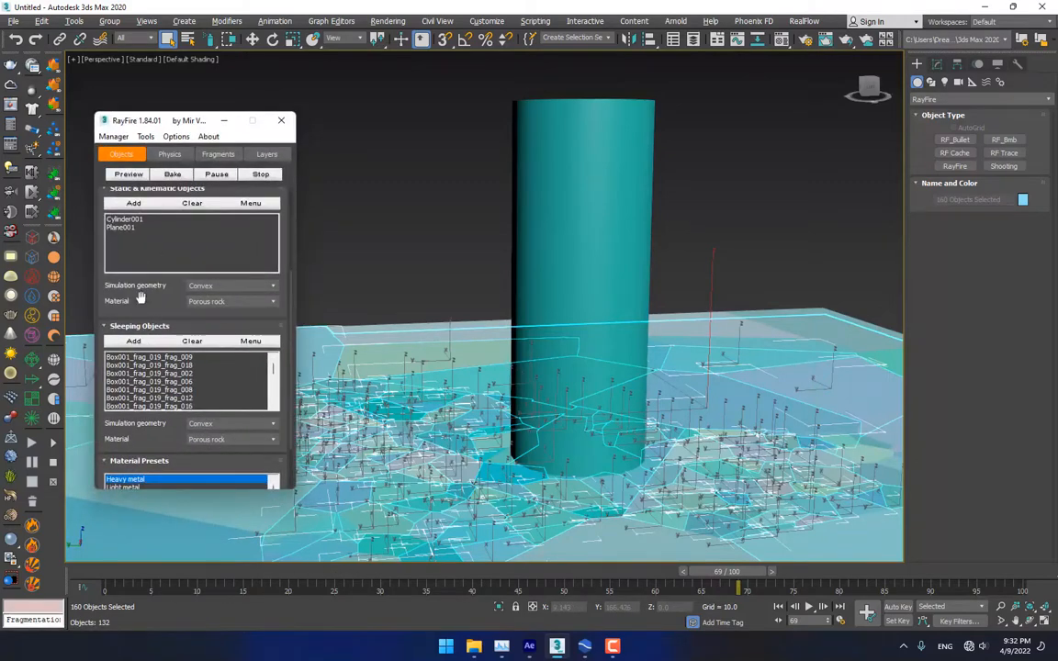
{"action": "left_click_drag", "start_coordinate": [140, 297], "coordinate": [145, 467]}
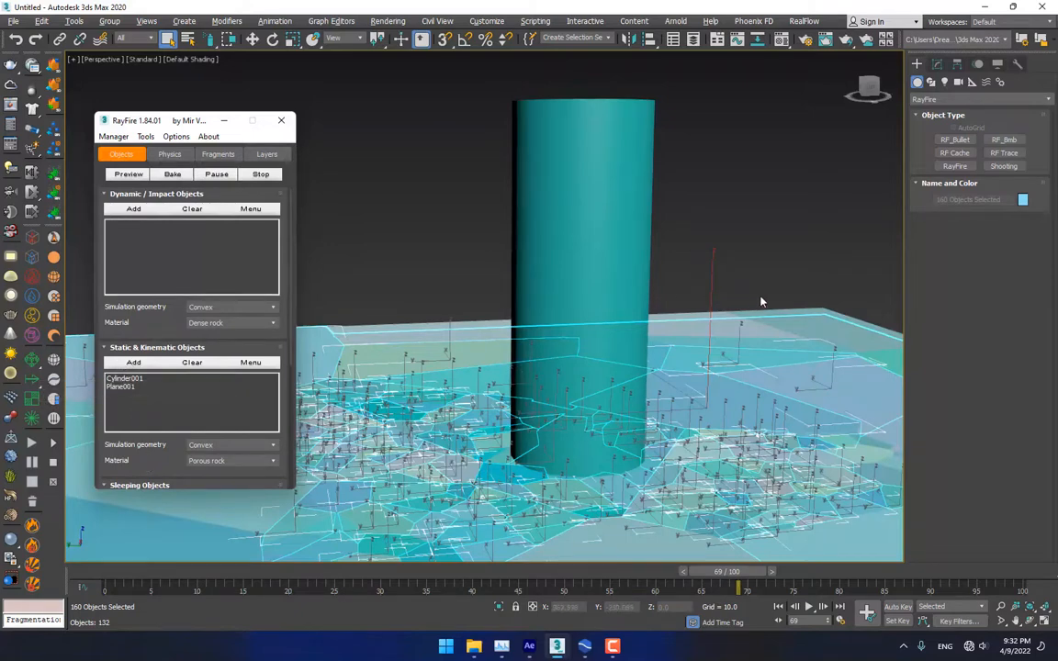
{"action": "left_click", "coordinate": [134, 364]}
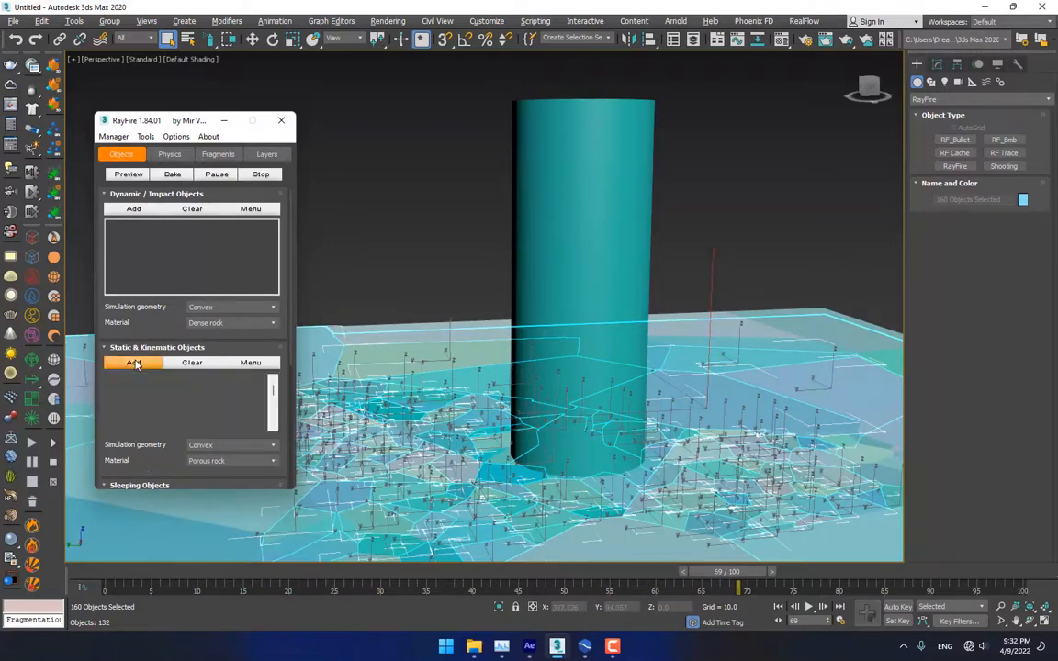
Clear the selection and run a test preview of the break simulation, then cancel it
{"action": "left_click", "coordinate": [444, 247]}
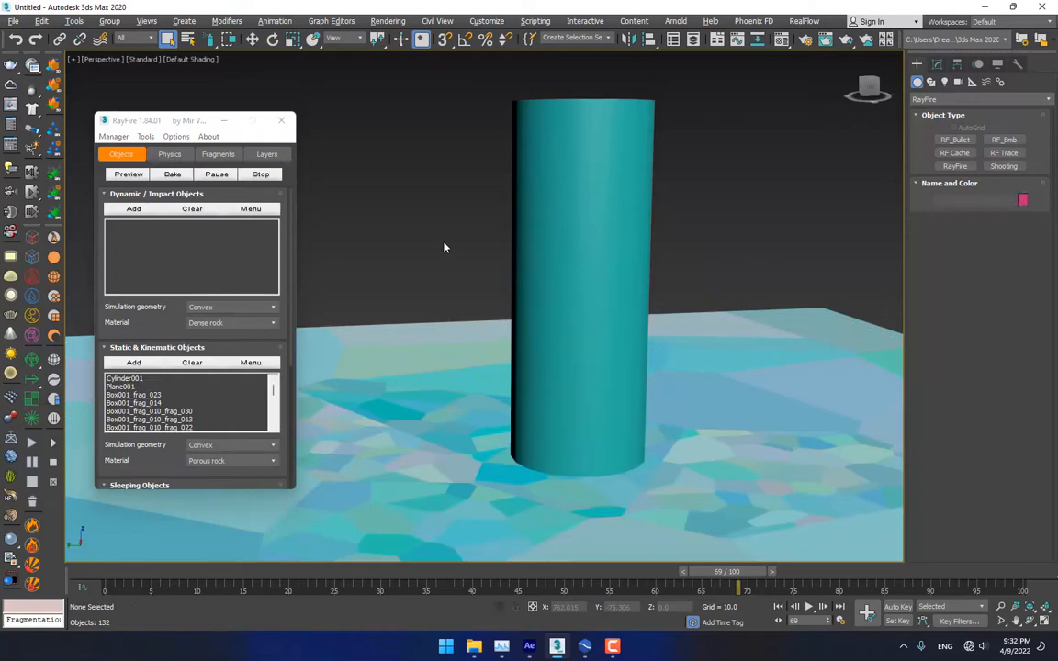
{"action": "left_click", "coordinate": [129, 175]}
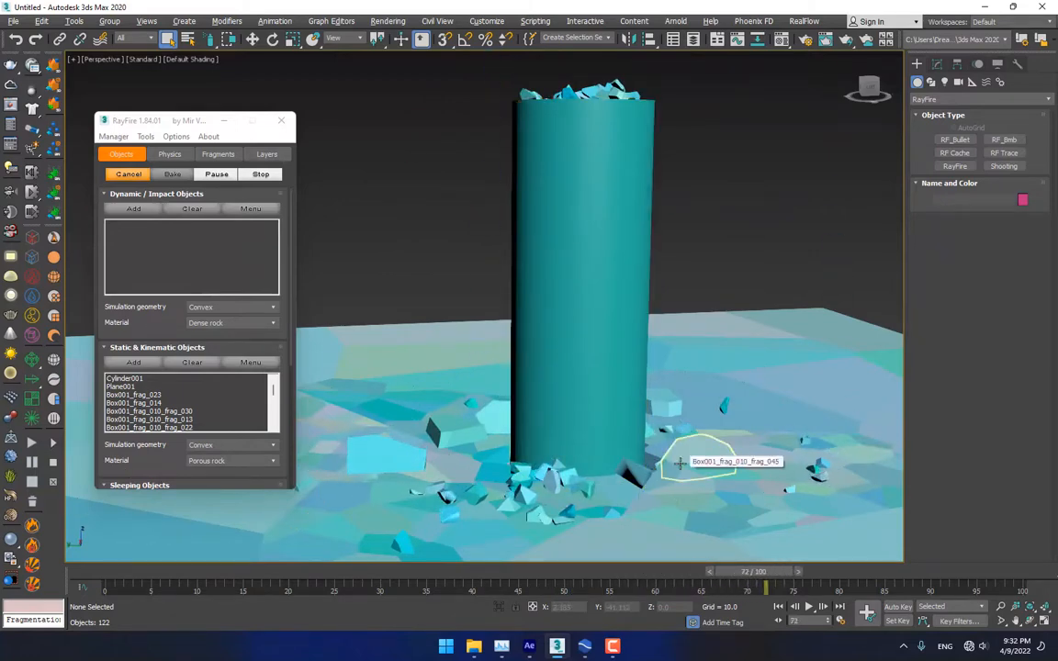
{"action": "left_click", "coordinate": [127, 175]}
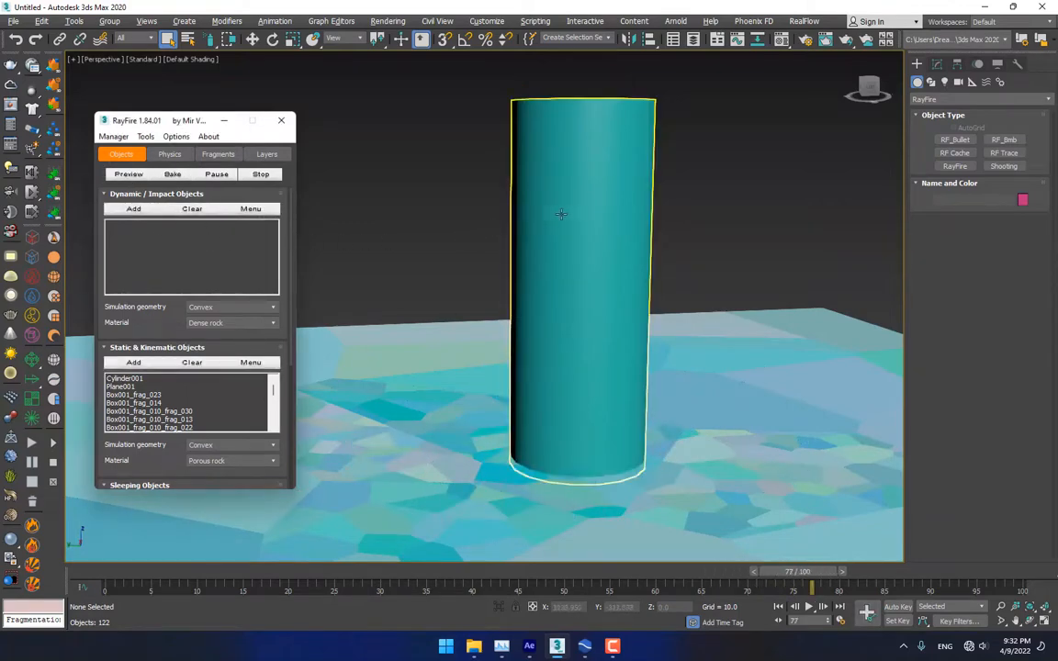
Select the Red Bull can and move it onto the floor beside the cylinder
{"action": "scroll", "coordinate": [562, 222], "scroll_direction": "down", "scroll_amount": 4}
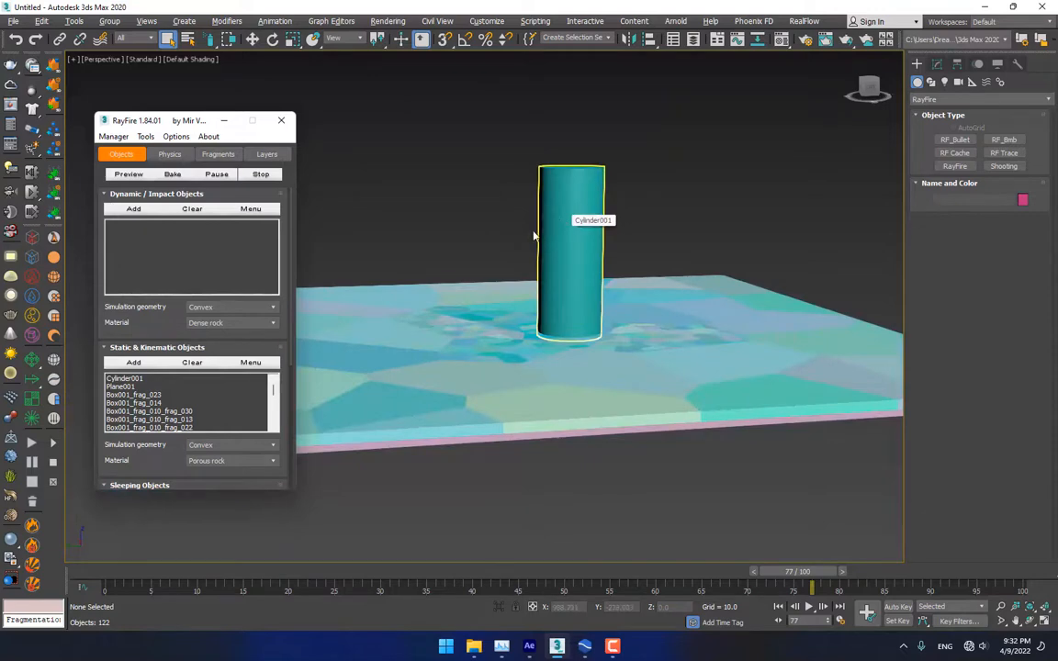
{"action": "middle_click_drag", "start_coordinate": [441, 233], "coordinate": [589, 240]}
{"action": "scroll", "coordinate": [589, 240], "scroll_direction": "down", "scroll_amount": 5}
{"action": "left_click", "coordinate": [445, 257]}
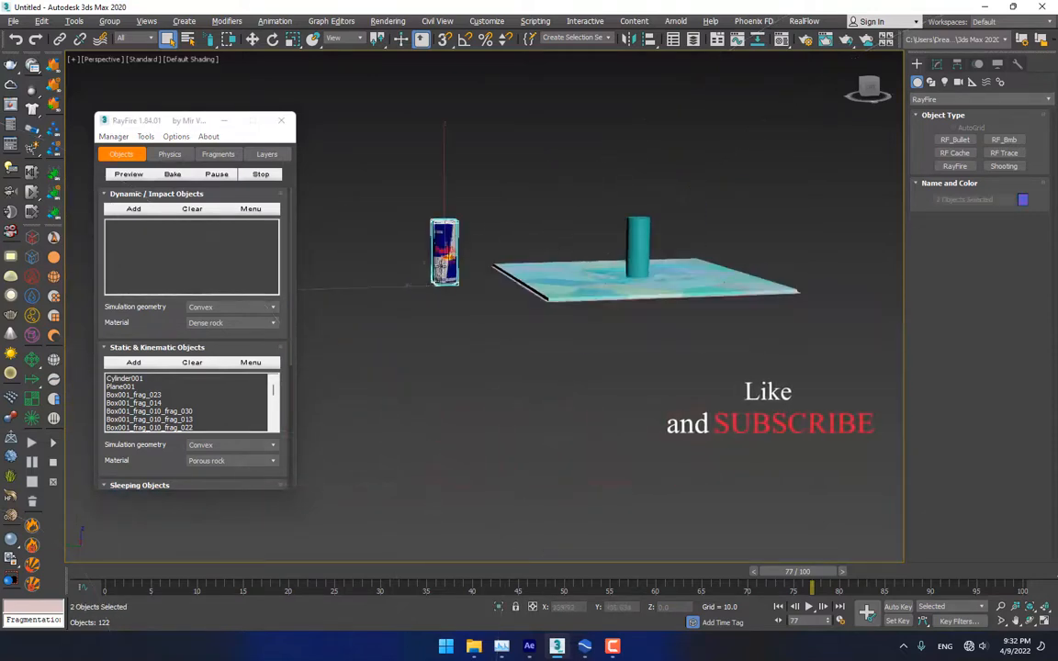
{"action": "key", "text": "w"}
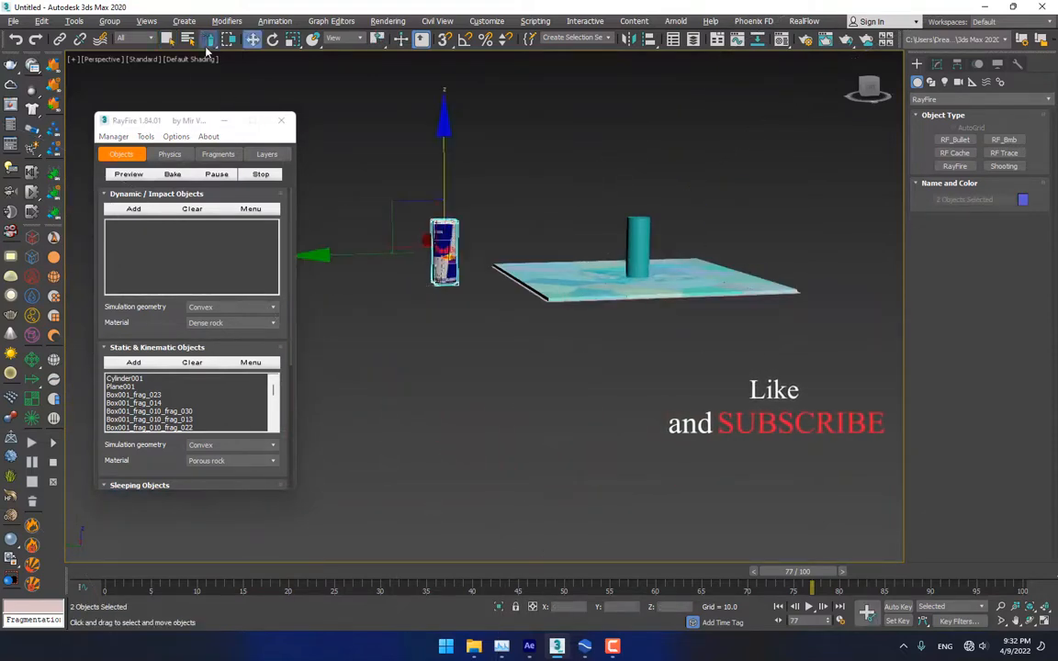
{"action": "left_click_drag", "start_coordinate": [207, 46], "coordinate": [212, 62]}
{"action": "left_click_drag", "start_coordinate": [496, 182], "coordinate": [406, 323]}
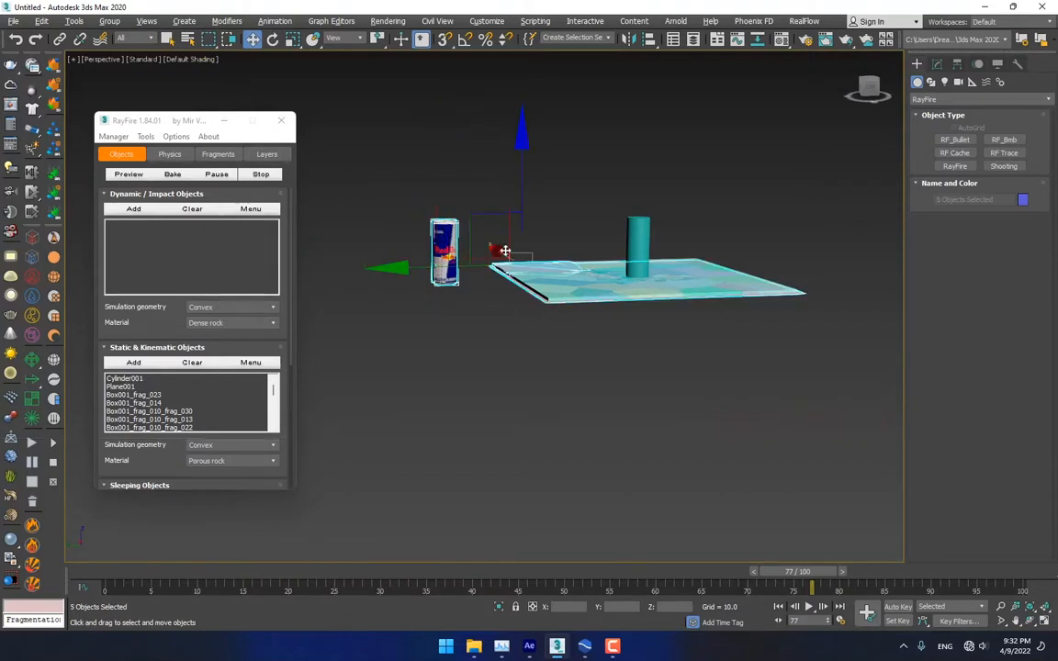
{"action": "left_click_drag", "start_coordinate": [451, 194], "coordinate": [424, 339]}
{"action": "left_click_drag", "start_coordinate": [426, 258], "coordinate": [608, 242]}
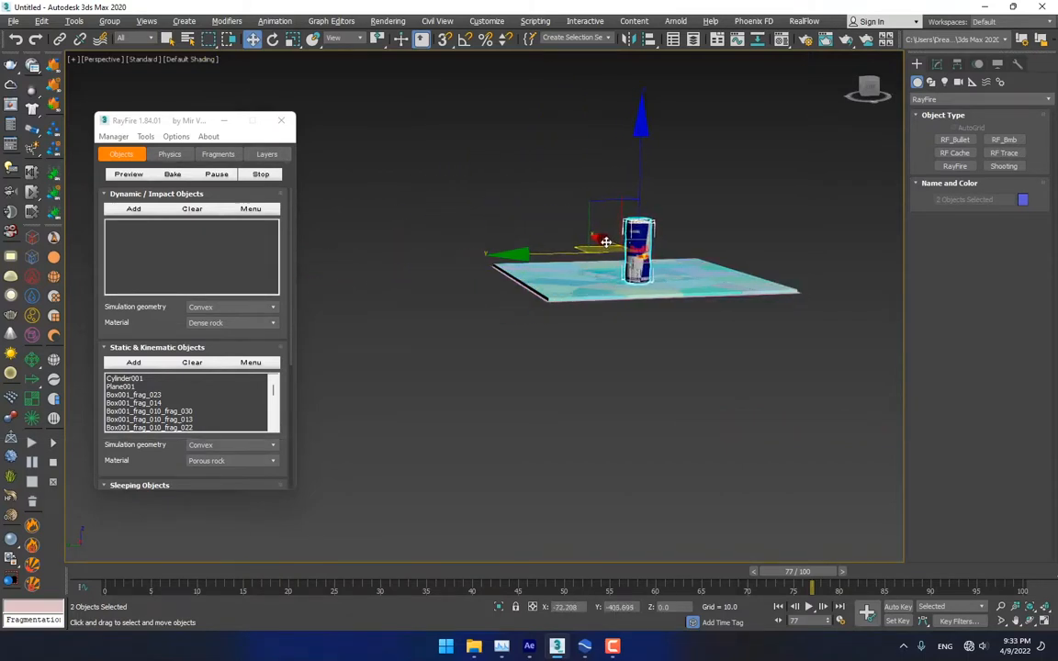
In four views, slide the can sideways and centre it over the cylinder from above
{"action": "key", "text": "alt+w"}
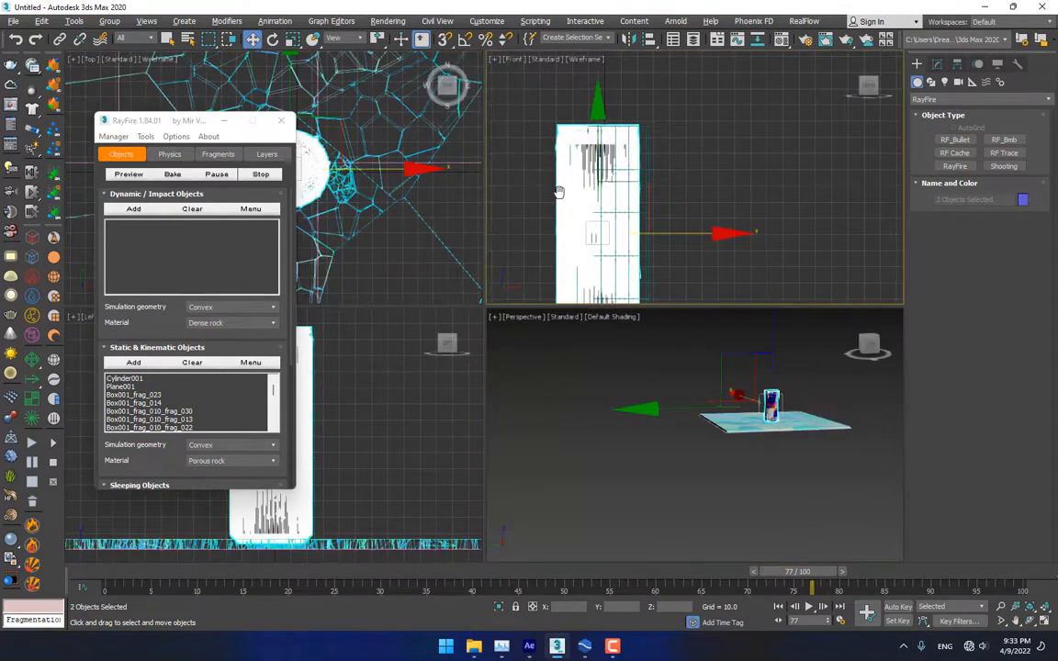
{"action": "middle_click_drag", "start_coordinate": [577, 209], "coordinate": [595, 192]}
{"action": "scroll", "coordinate": [596, 192], "scroll_direction": "up", "scroll_amount": 2}
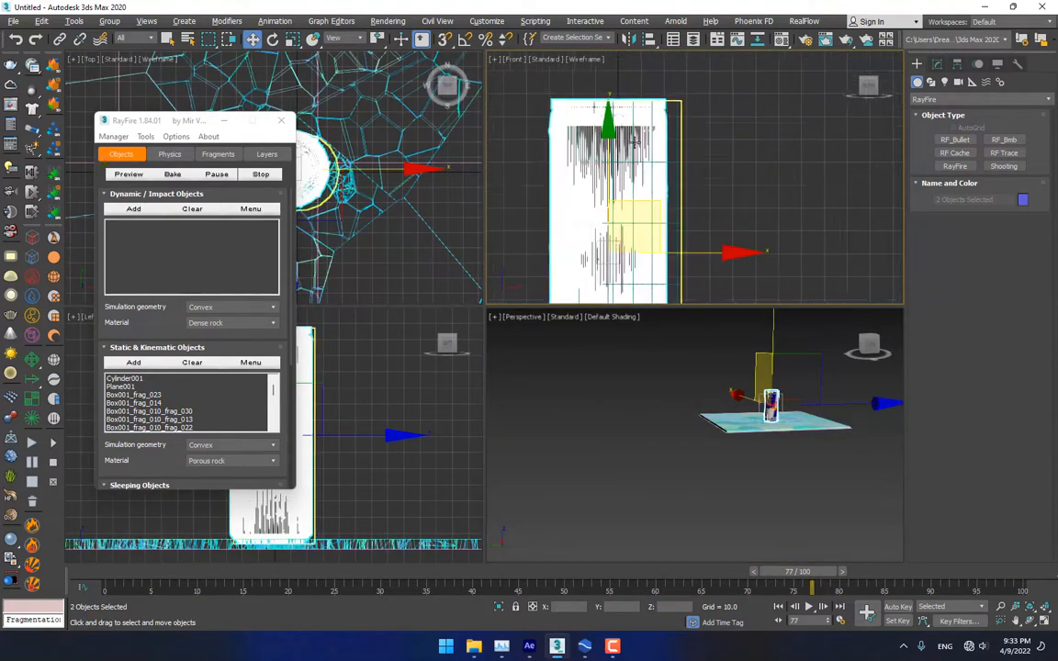
{"action": "left_click_drag", "start_coordinate": [660, 213], "coordinate": [673, 215]}
{"action": "scroll", "coordinate": [698, 333], "scroll_direction": "up", "scroll_amount": 8}
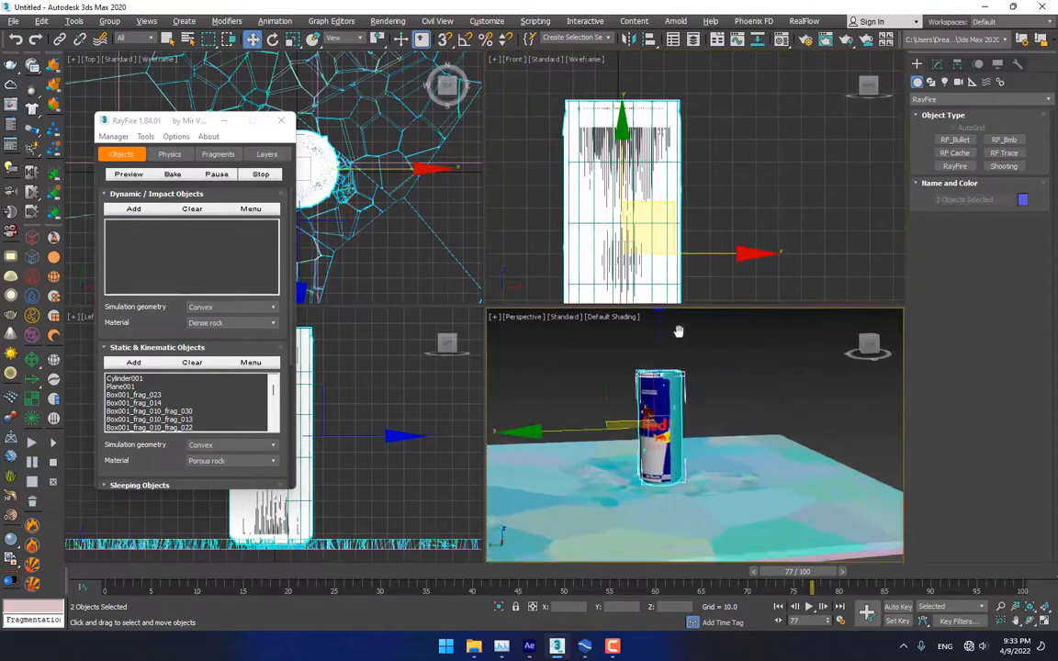
{"action": "left_click_drag", "start_coordinate": [241, 128], "coordinate": [107, 145]}
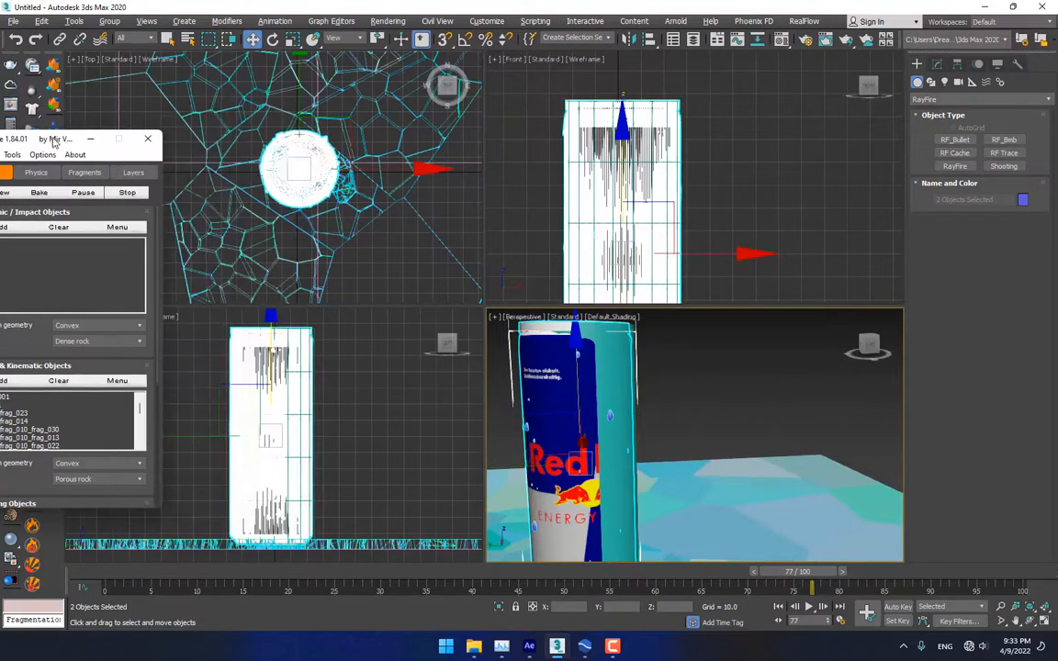
{"action": "scroll", "coordinate": [363, 190], "scroll_direction": "up", "scroll_amount": 6}
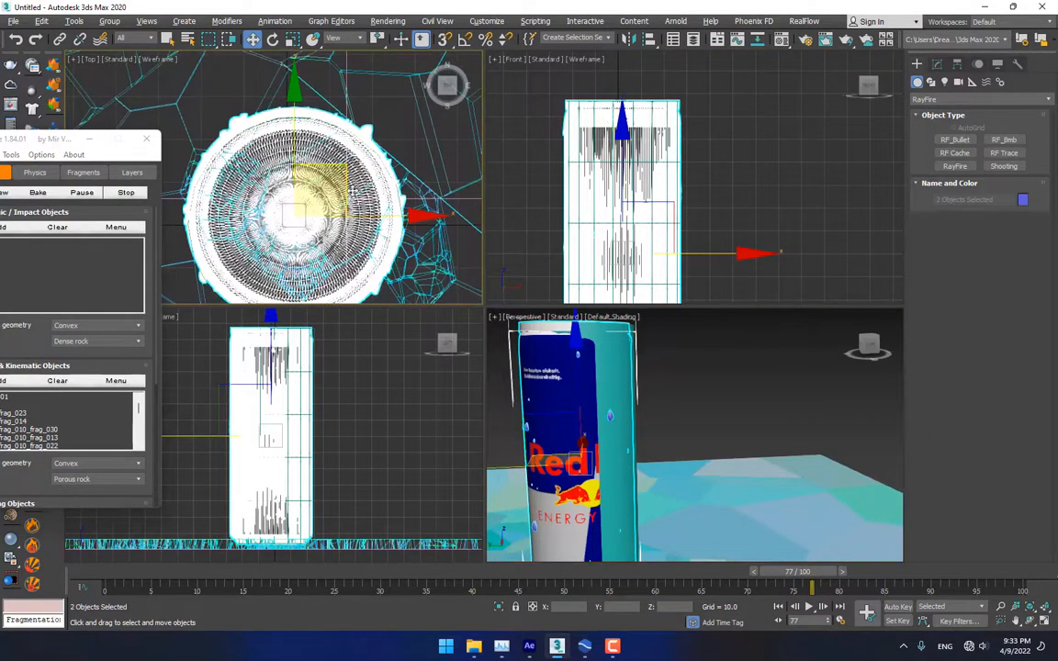
{"action": "mouse_move", "coordinate": [349, 190]}
{"action": "left_mouse_down"}
{"action": "mouse_move", "coordinate": [339, 230]}
{"action": "mouse_move", "coordinate": [408, 240]}
{"action": "mouse_move", "coordinate": [377, 211]}
{"action": "mouse_move", "coordinate": [341, 202]}
{"action": "left_mouse_up"}
Fine-tune the can's position over the cylinder in Perspective
{"action": "middle_click_drag", "start_coordinate": [572, 343], "coordinate": [692, 361], "text": "alt"}
{"action": "scroll", "coordinate": [691, 361], "scroll_direction": "up", "scroll_amount": 3}
{"action": "scroll", "coordinate": [577, 460], "scroll_direction": "down", "scroll_amount": 2}
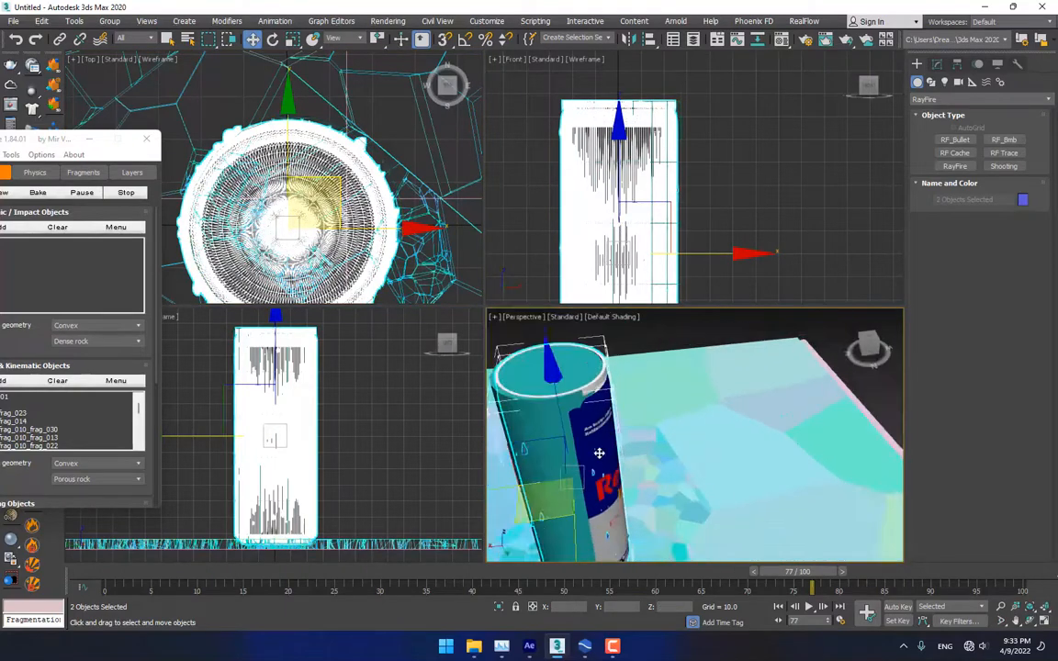
{"action": "left_click_drag", "start_coordinate": [558, 515], "coordinate": [551, 517]}
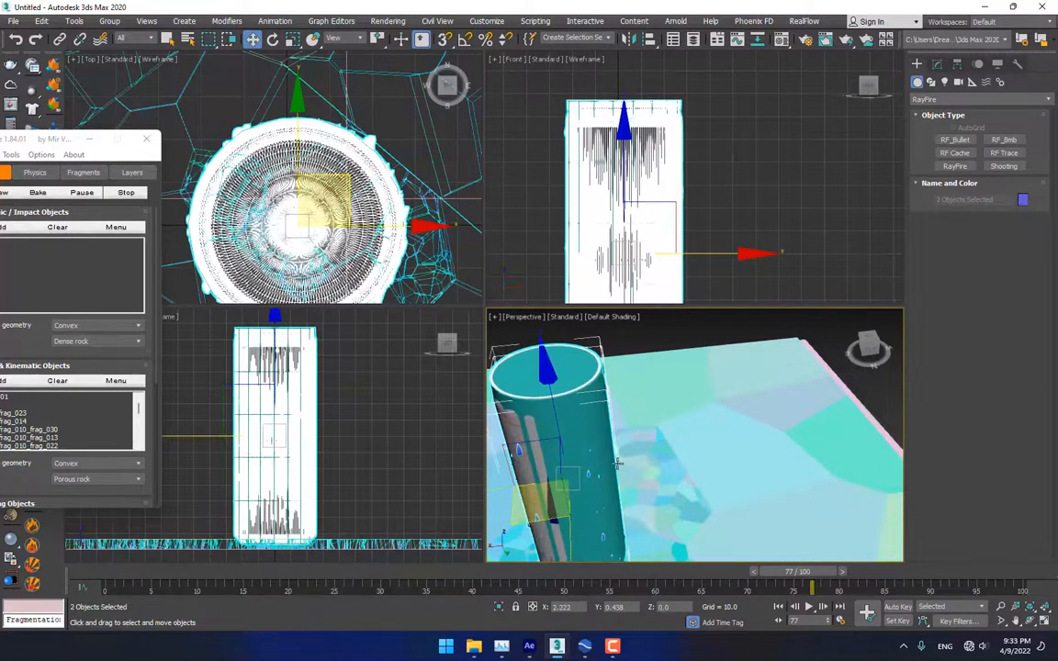
{"action": "middle_click_drag", "start_coordinate": [617, 464], "coordinate": [507, 422], "text": "alt"}
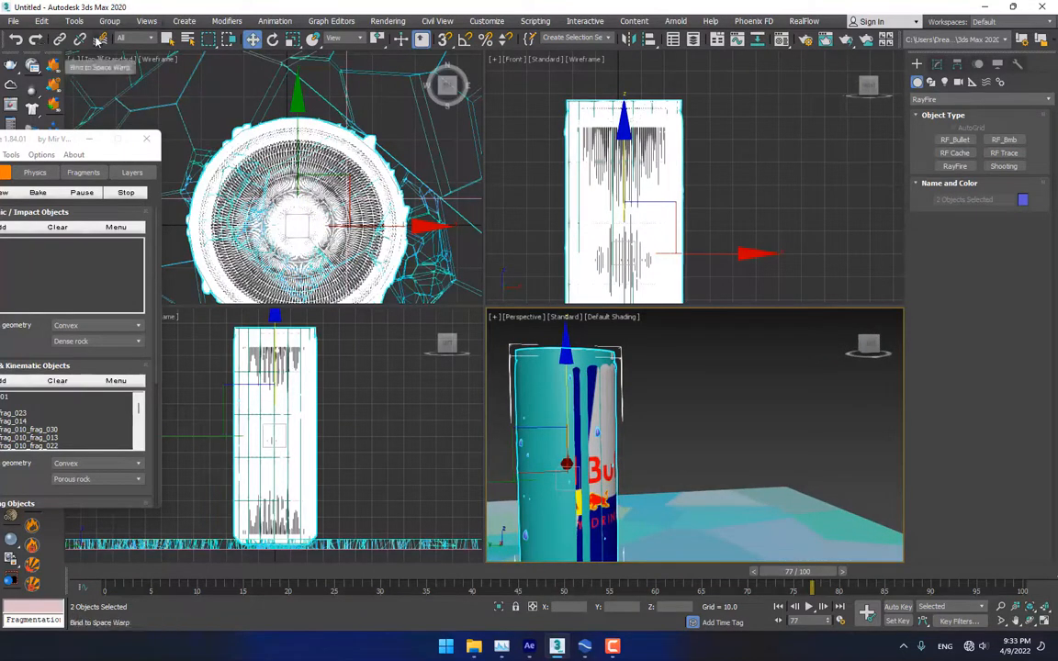
Link the can to Cylinder001 with Select and Link, then return to Move and deselect
{"action": "left_click", "coordinate": [59, 39]}
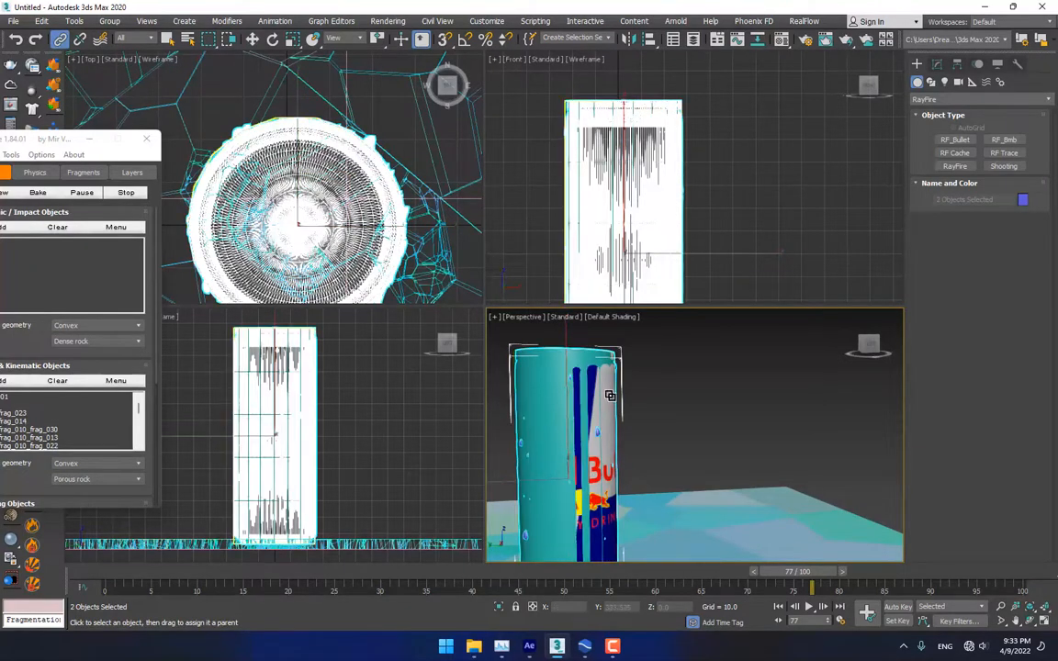
{"action": "left_click_drag", "start_coordinate": [797, 572], "coordinate": [488, 576]}
{"action": "right_click", "coordinate": [554, 533]}
{"action": "right_click", "coordinate": [632, 375]}
{"action": "left_click", "coordinate": [636, 374]}
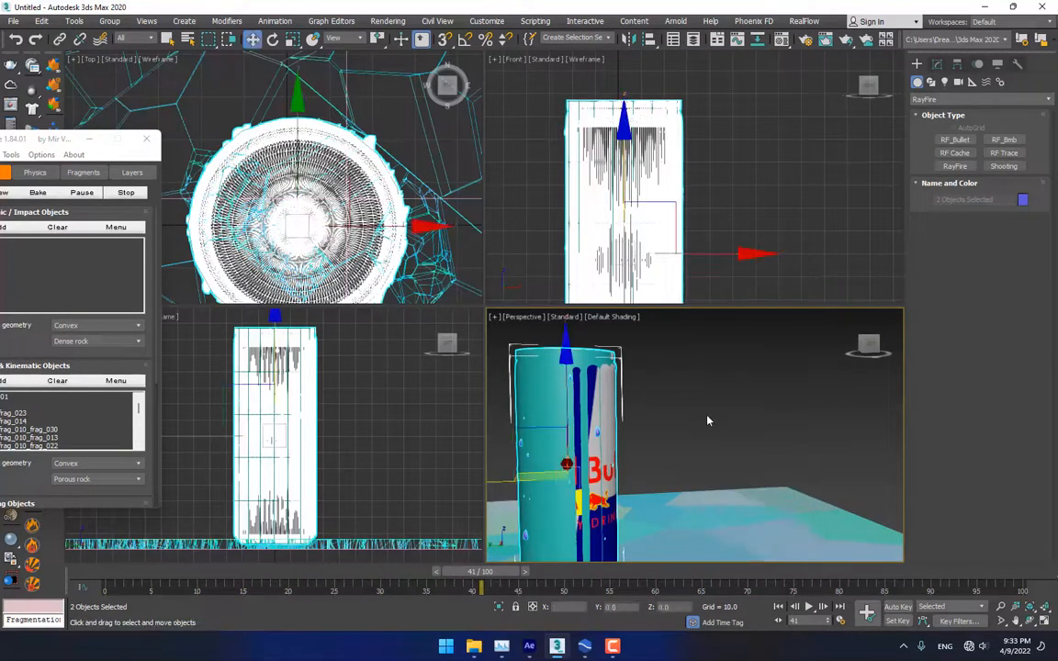
{"action": "left_click", "coordinate": [700, 425]}
Bake the RayFire fracture simulation from the Physics tab, then minimize the RayFire floater
{"action": "key", "text": "alt+w"}
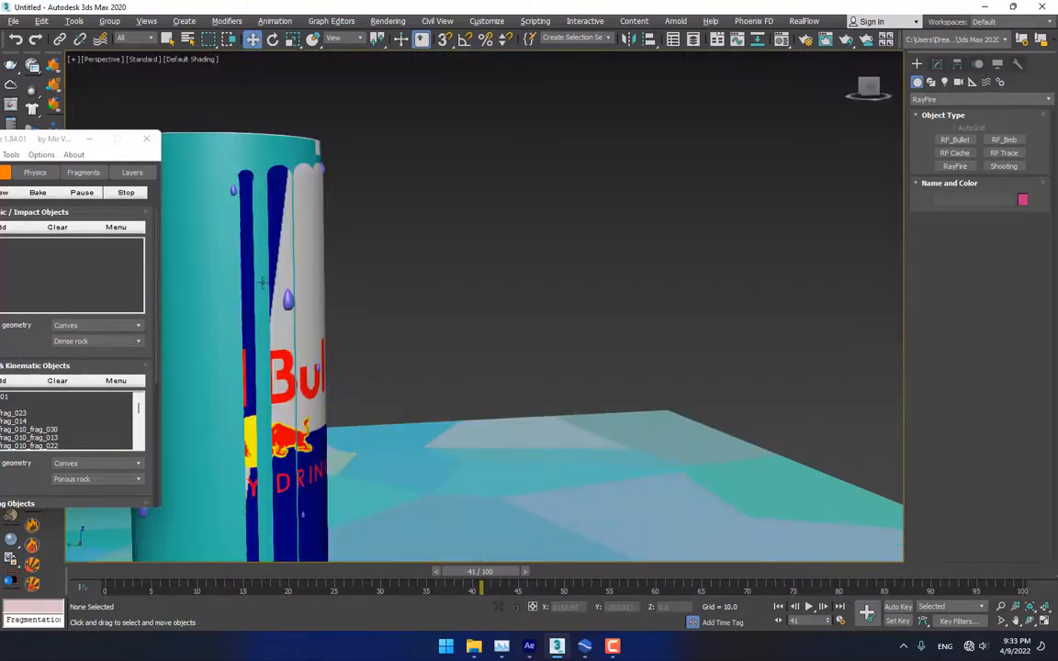
{"action": "left_click_drag", "start_coordinate": [212, 165], "coordinate": [762, 142]}
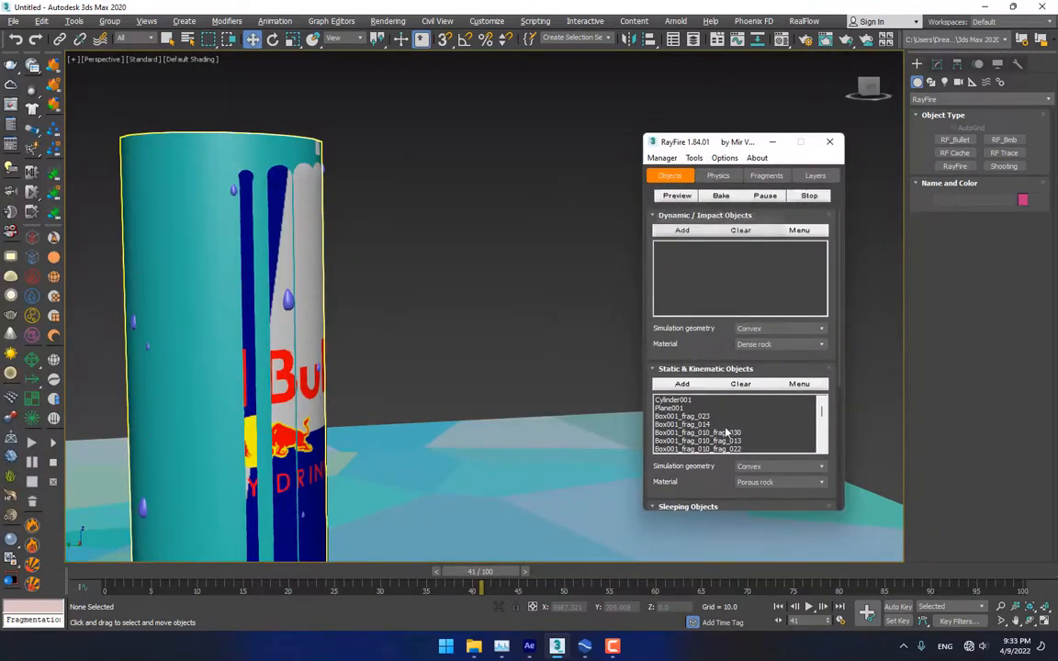
{"action": "left_click", "coordinate": [715, 176]}
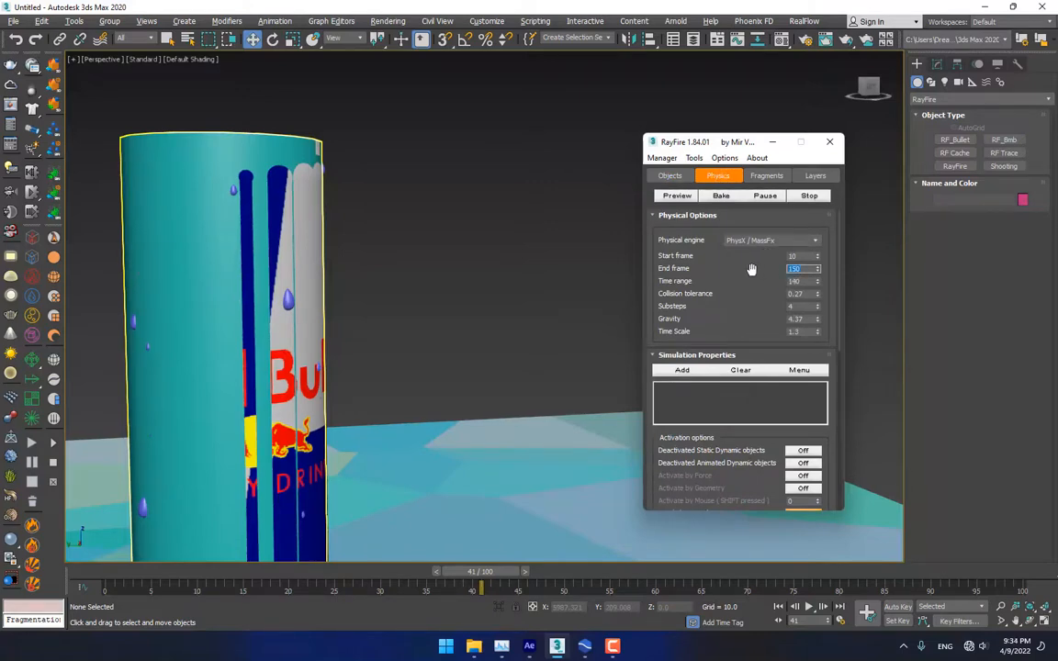
{"action": "left_click", "coordinate": [717, 196]}
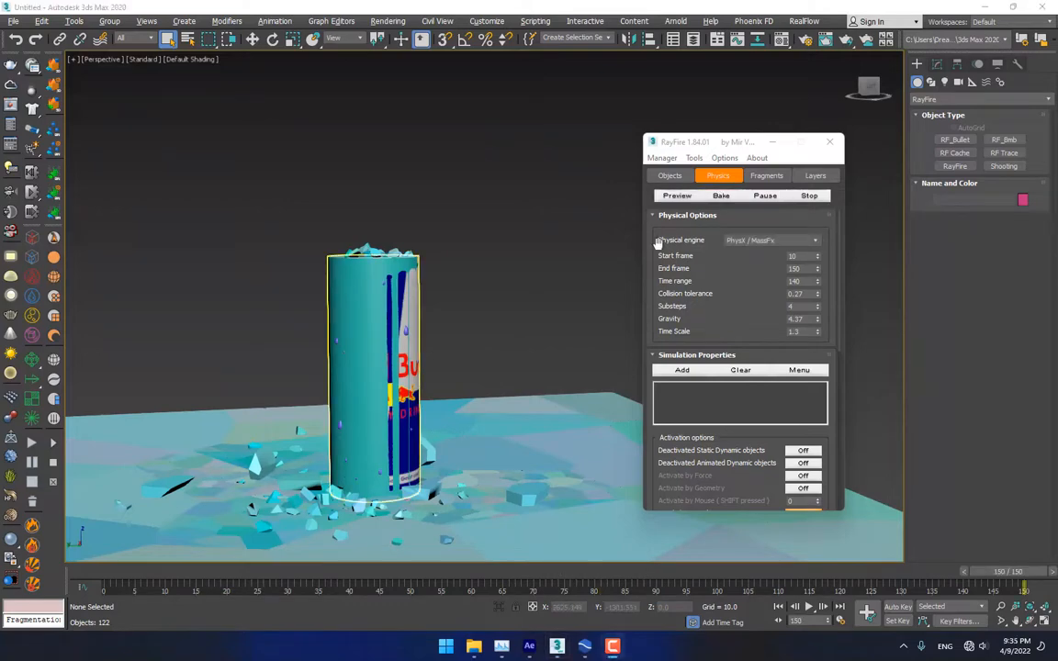
{"action": "left_click", "coordinate": [773, 143]}
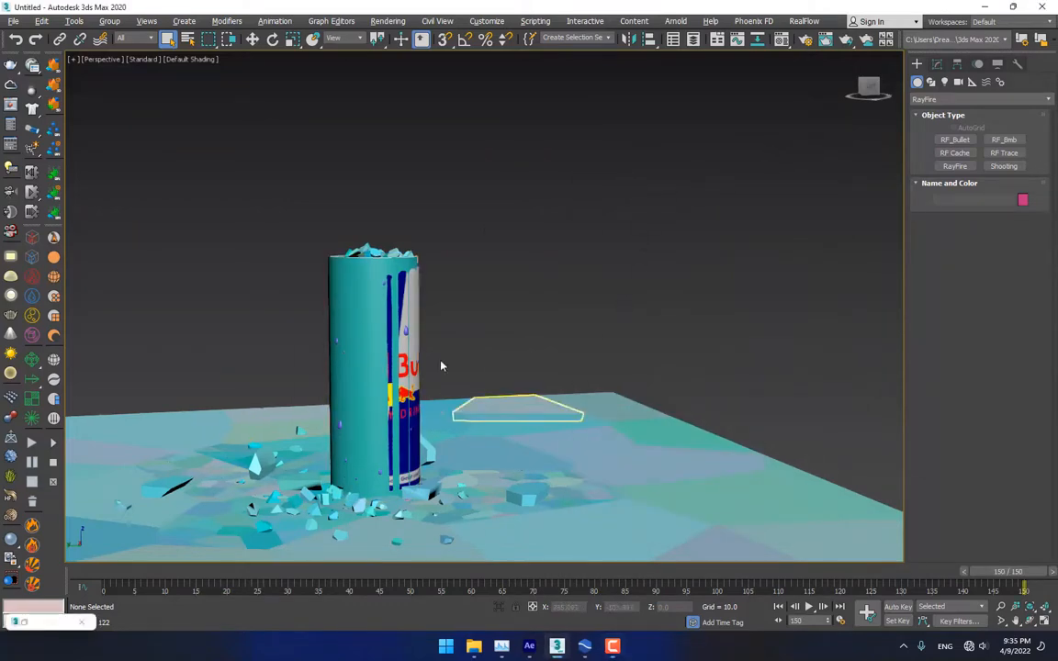
Select the cylinder and Unhide All to bring back the textured Red Bull can
{"action": "left_click", "coordinate": [357, 296]}
{"action": "right_click", "coordinate": [358, 296]}
{"action": "left_click", "coordinate": [360, 297]}
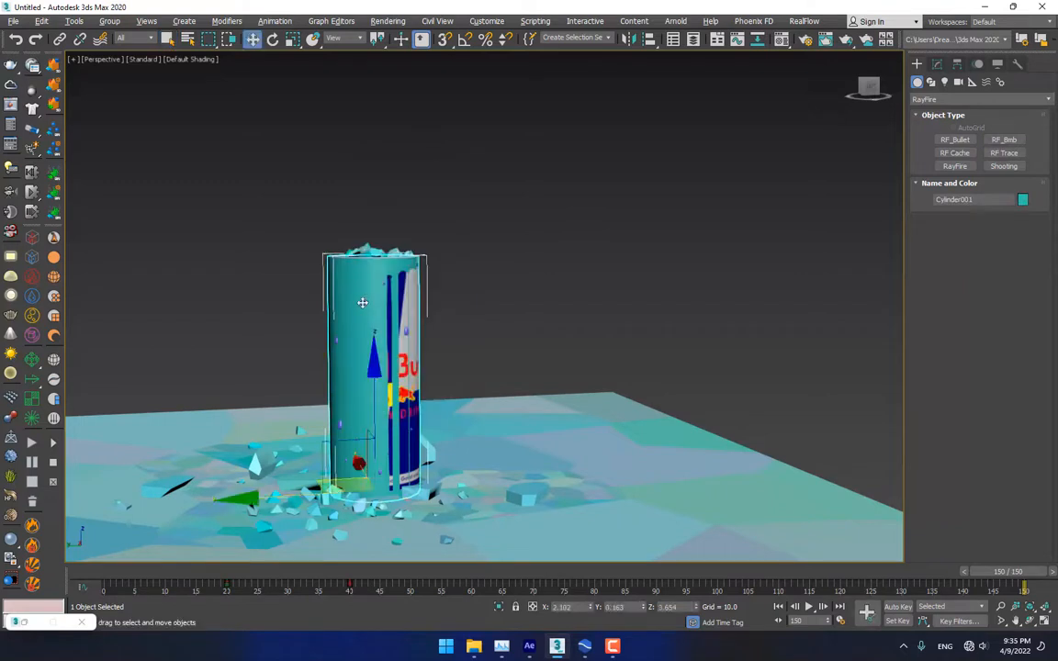
{"action": "right_click", "coordinate": [372, 366]}
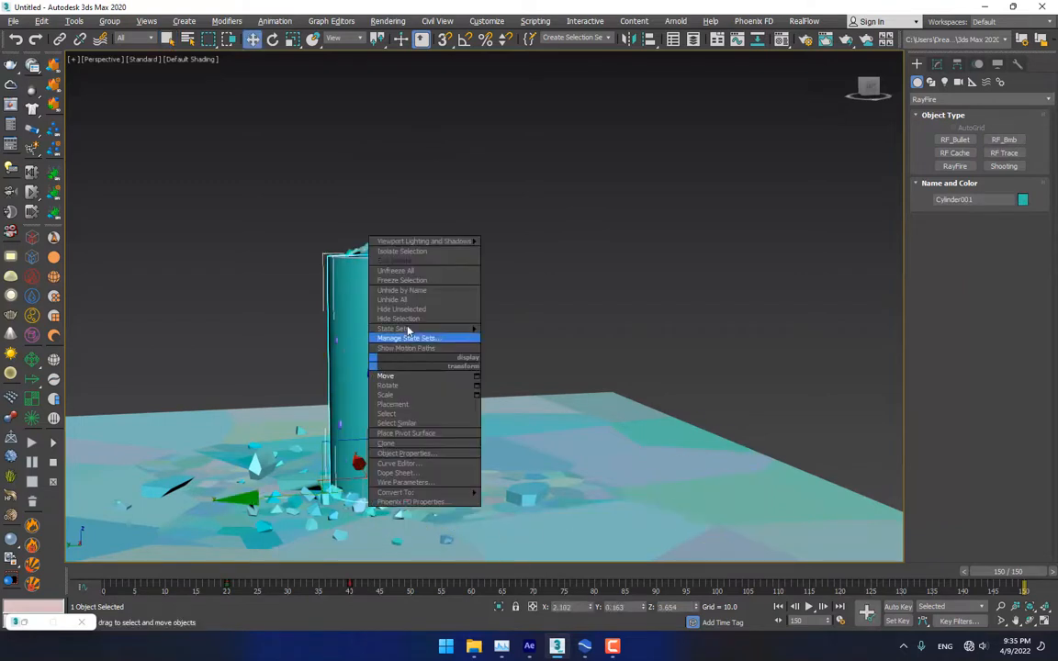
{"action": "left_click", "coordinate": [395, 299]}
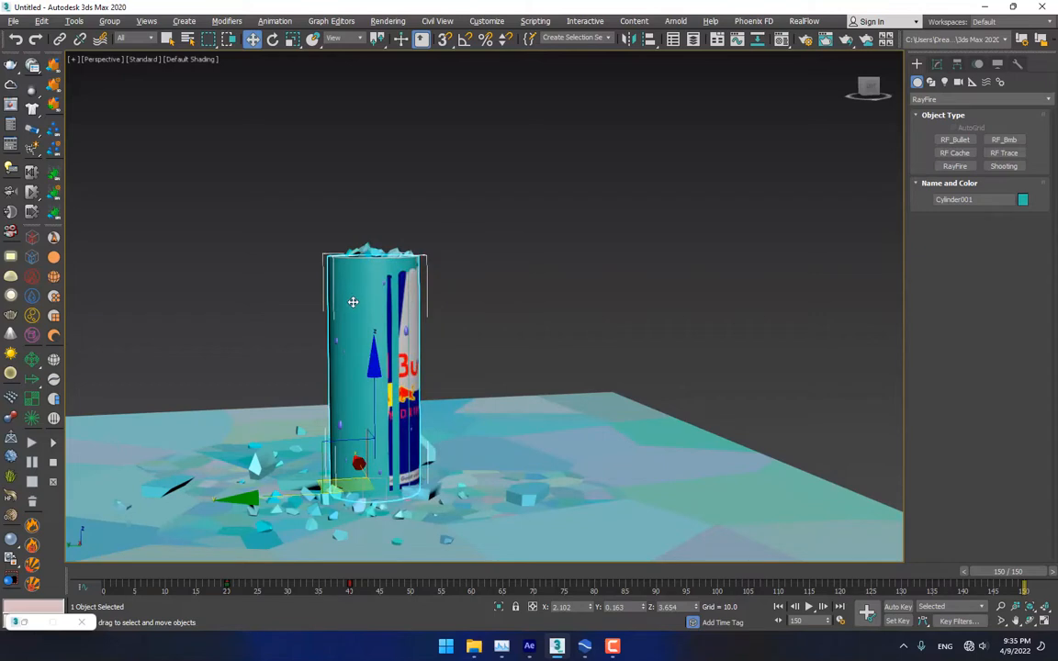
Try lifting the cylinder twice, undoing each move, and clear the selection
{"action": "left_click_drag", "start_coordinate": [374, 372], "coordinate": [374, 348]}
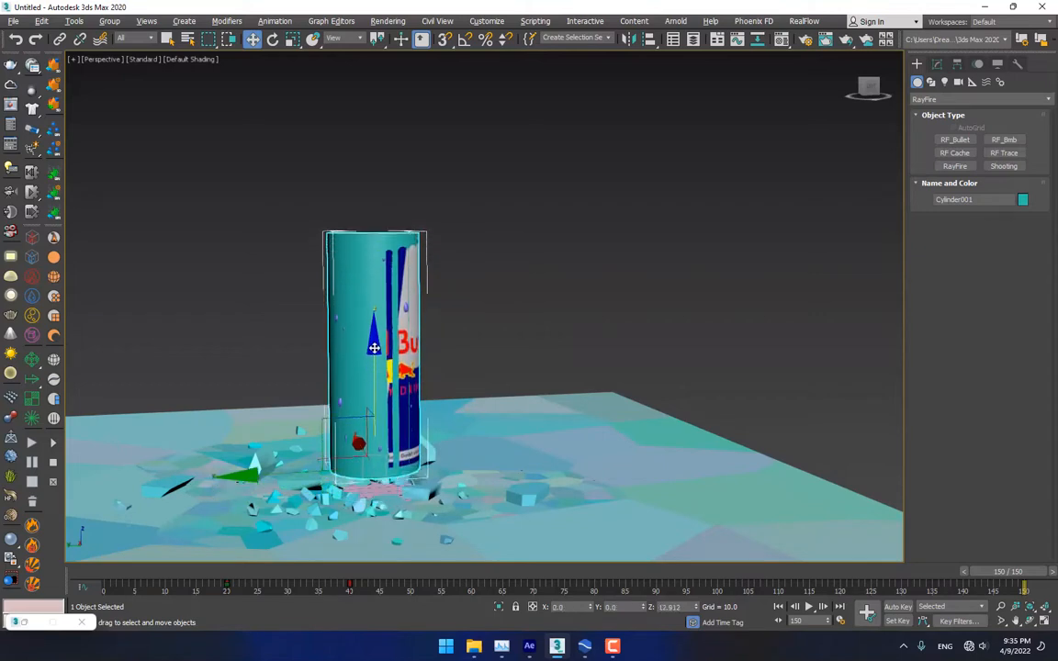
{"action": "key", "text": "ctrl+z"}
{"action": "left_click", "coordinate": [480, 194]}
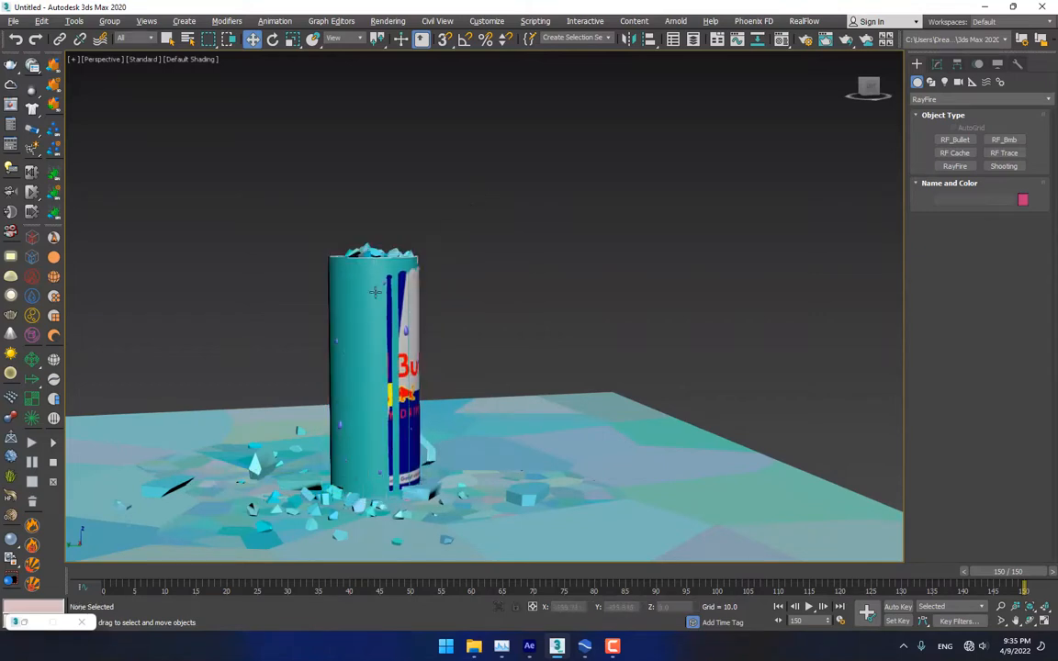
{"action": "left_click", "coordinate": [373, 294]}
{"action": "left_click", "coordinate": [291, 166]}
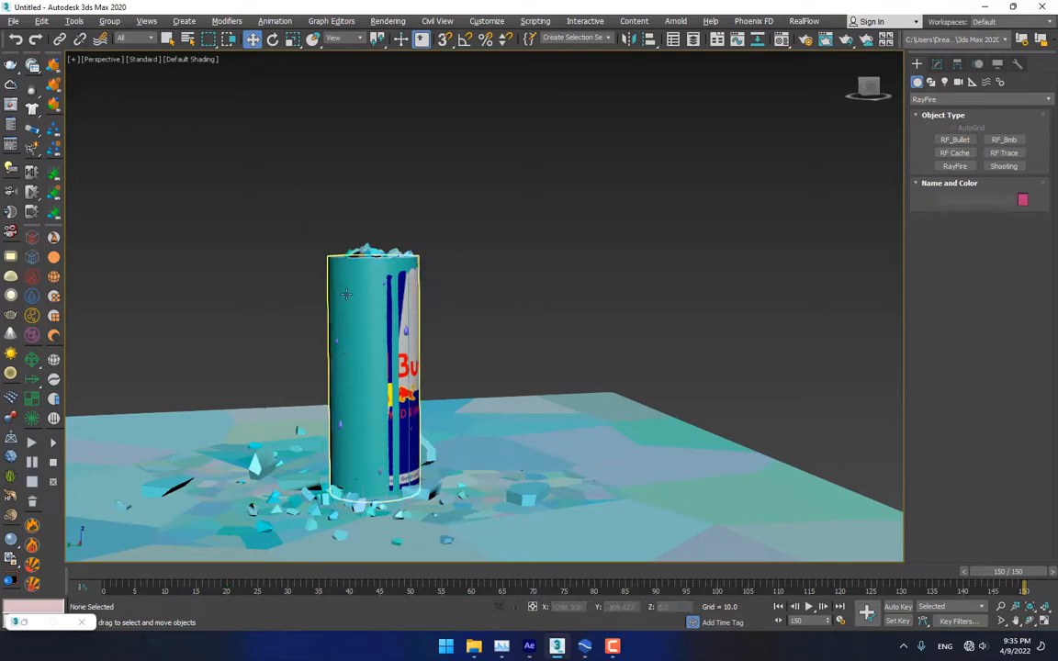
{"action": "left_click_drag", "start_coordinate": [345, 294], "coordinate": [345, 265]}
{"action": "key", "text": "ctrl+z"}
{"action": "left_click", "coordinate": [522, 231]}
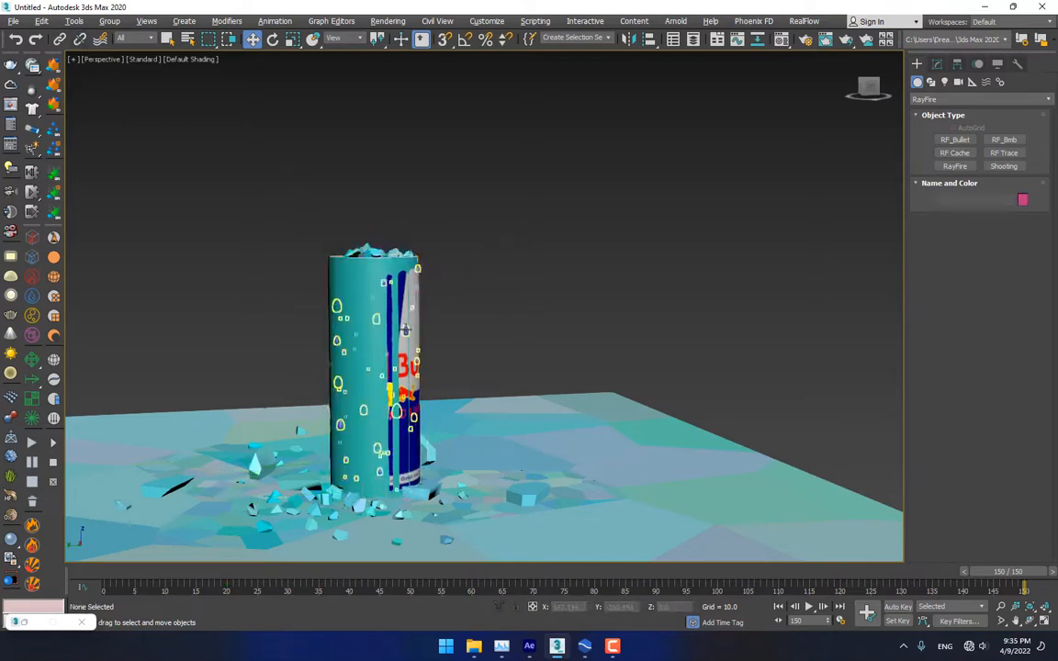
Select both parts of the can and unlink it from its parent
{"action": "left_click", "coordinate": [405, 320]}
{"action": "left_click", "coordinate": [412, 321], "text": "ctrl"}
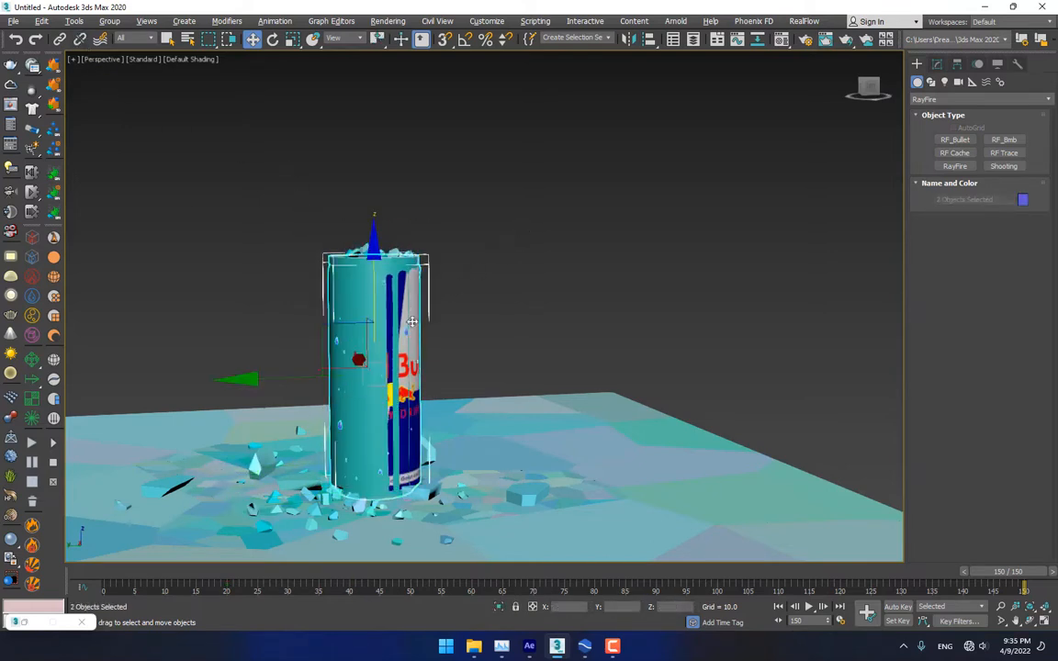
{"action": "left_click", "coordinate": [80, 44]}
Move Cylinder001 up and off to the right of the floor, to Y -380.972
{"action": "left_click", "coordinate": [310, 230]}
{"action": "left_click_drag", "start_coordinate": [350, 290], "coordinate": [347, 97]}
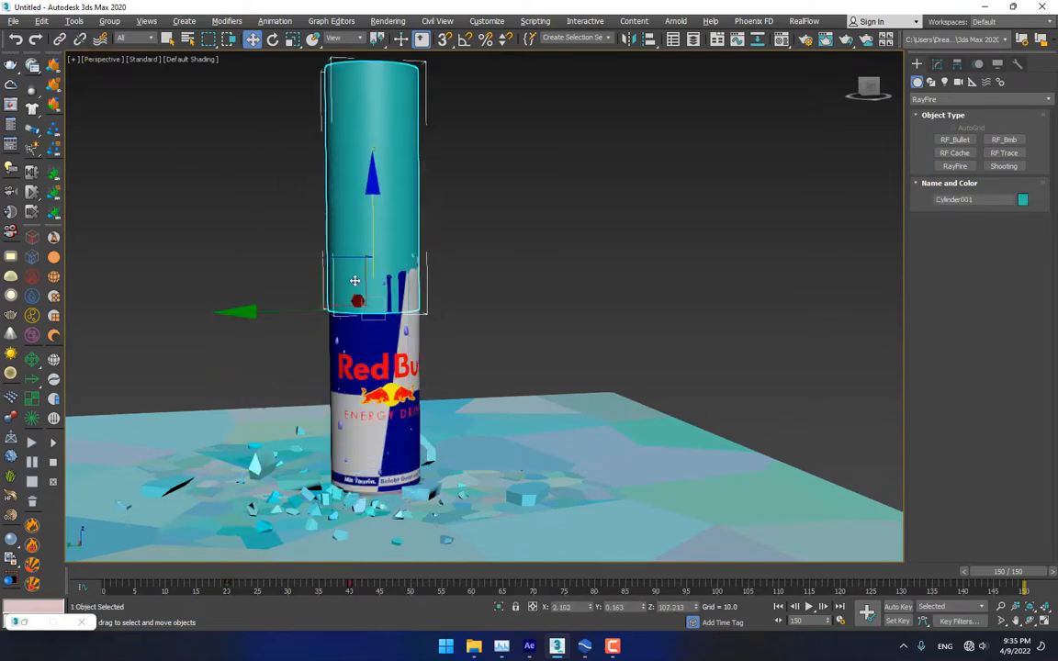
{"action": "left_click_drag", "start_coordinate": [354, 281], "coordinate": [875, 429]}
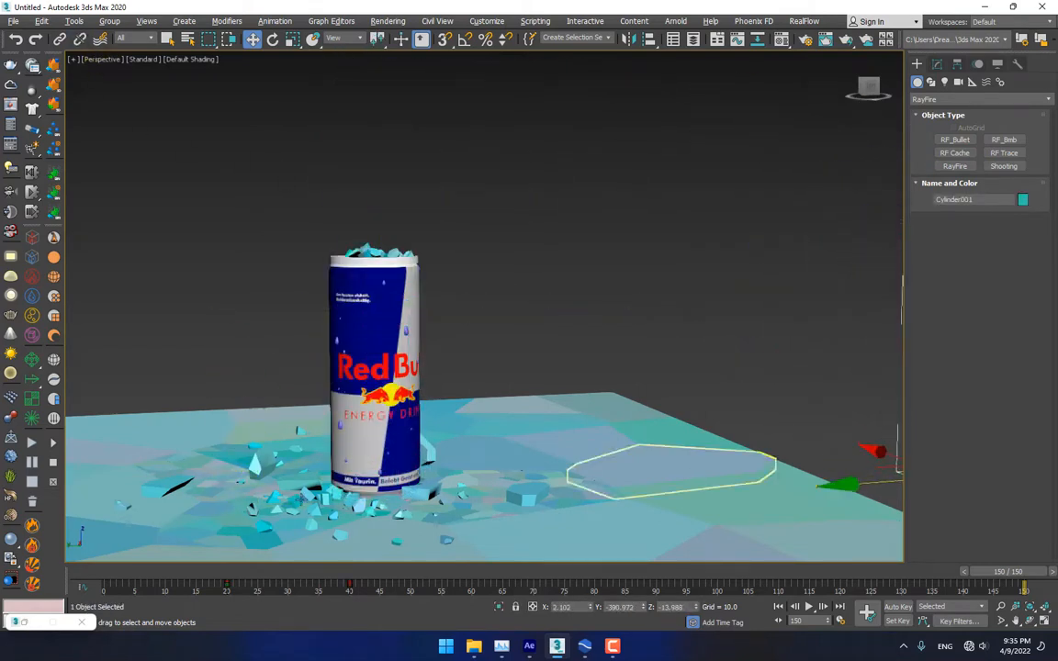
{"action": "left_click_drag", "start_coordinate": [1010, 572], "coordinate": [229, 589]}
At frame 20, lower both can parts below the floor and turn on Auto Key
{"action": "left_click", "coordinate": [376, 337]}
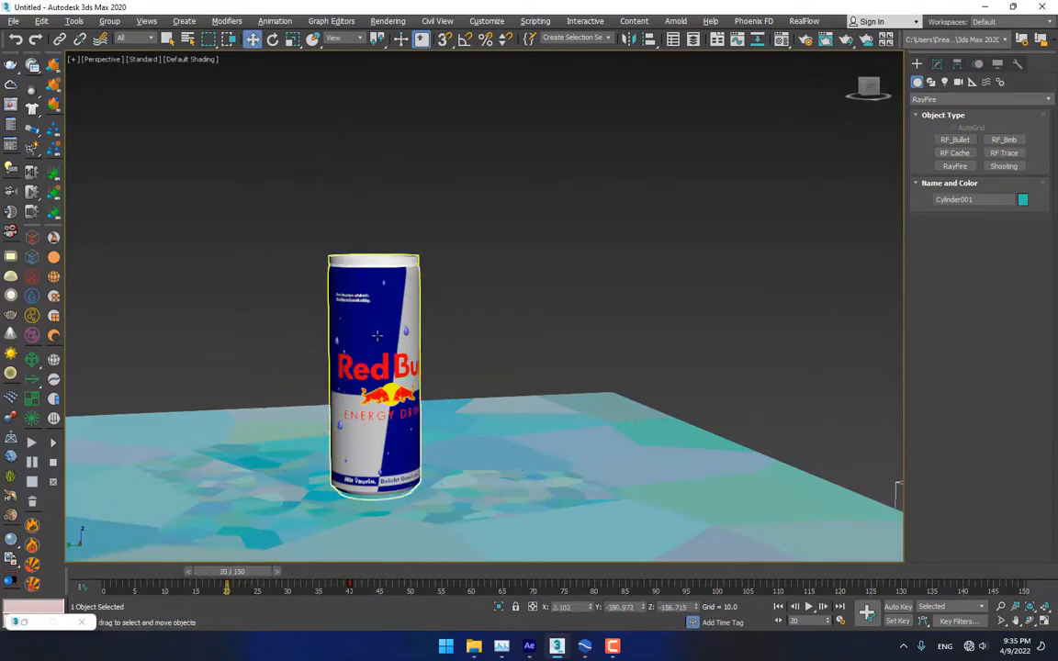
{"action": "left_click_drag", "start_coordinate": [348, 345], "coordinate": [346, 349]}
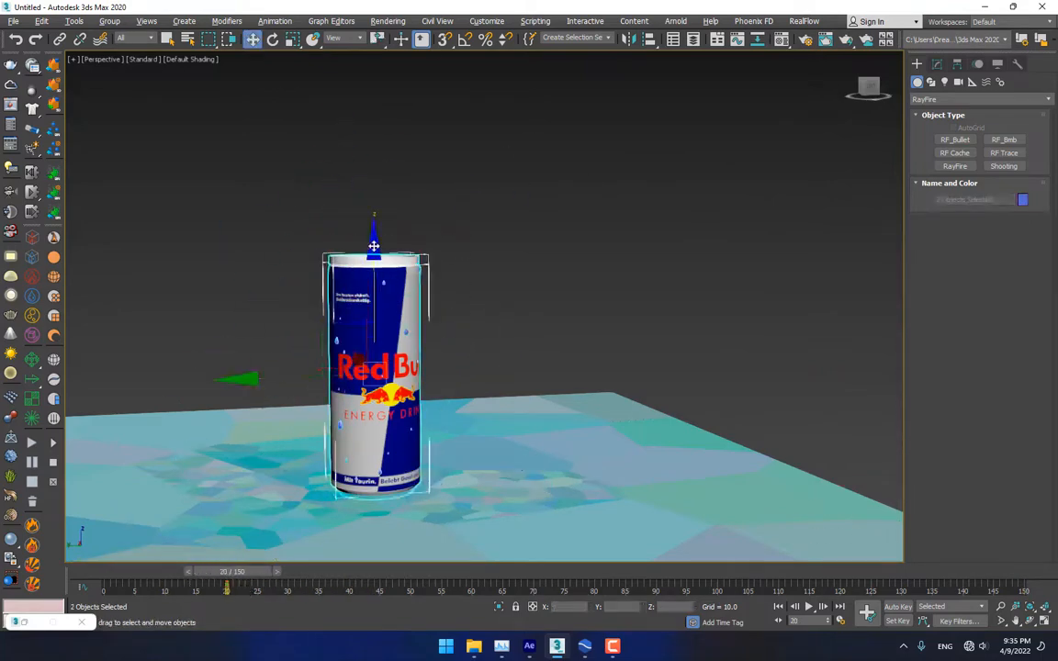
{"action": "left_click_drag", "start_coordinate": [374, 246], "coordinate": [377, 482]}
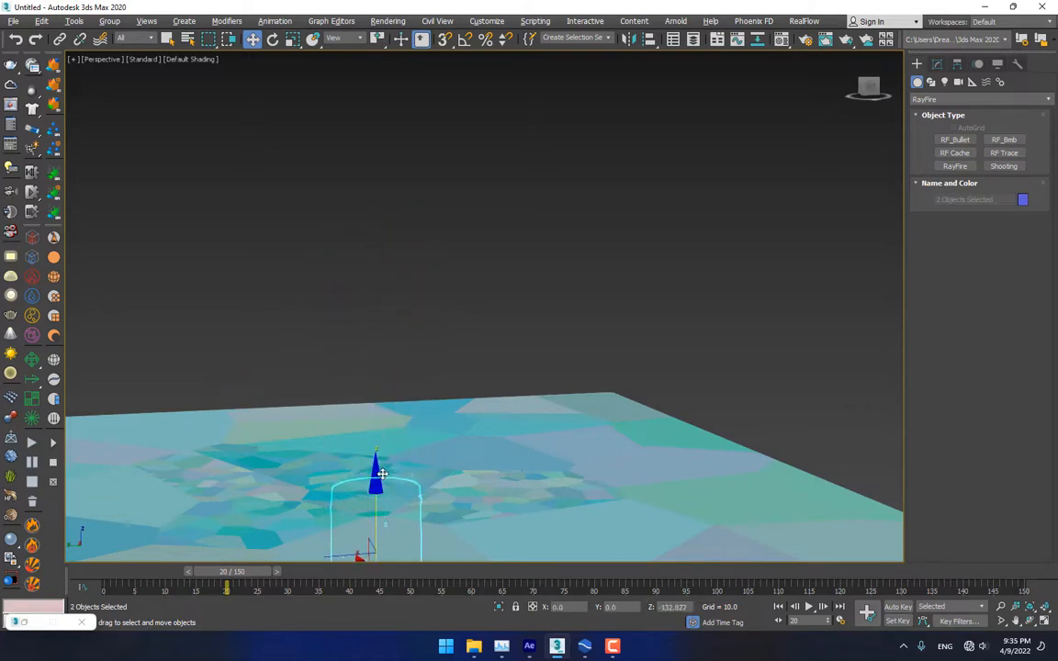
{"action": "left_click", "coordinate": [898, 608]}
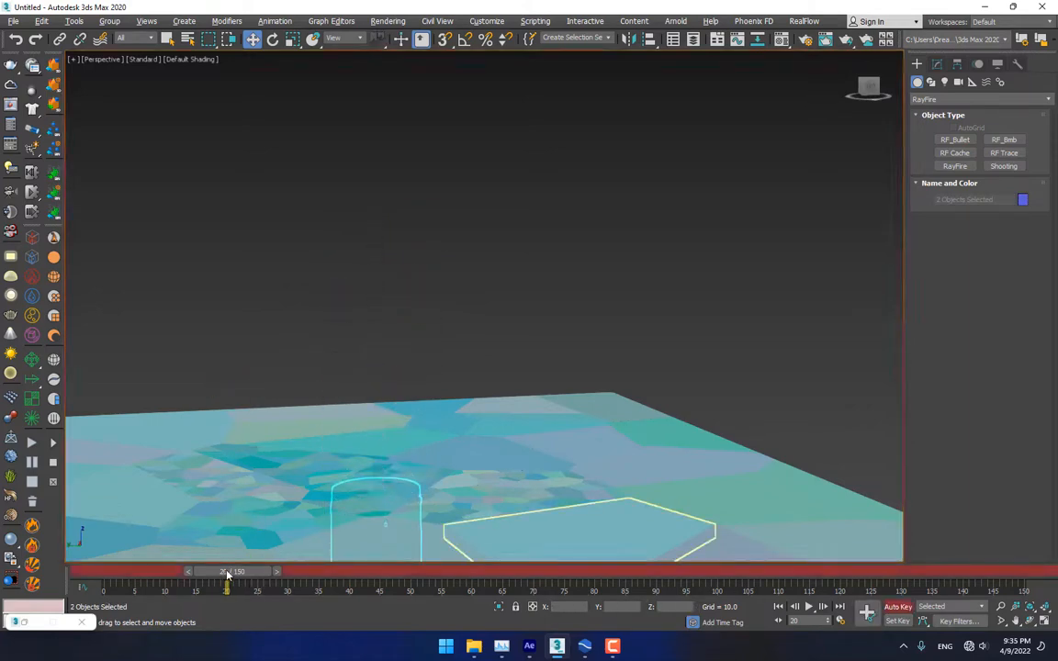
At frame 40, raise the can up through the floor to stand above it
{"action": "left_click_drag", "start_coordinate": [227, 575], "coordinate": [398, 576]}
{"action": "key", "text": "w"}
{"action": "middle_click_drag", "start_coordinate": [694, 449], "coordinate": [551, 353]}
{"action": "left_click", "coordinate": [828, 305]}
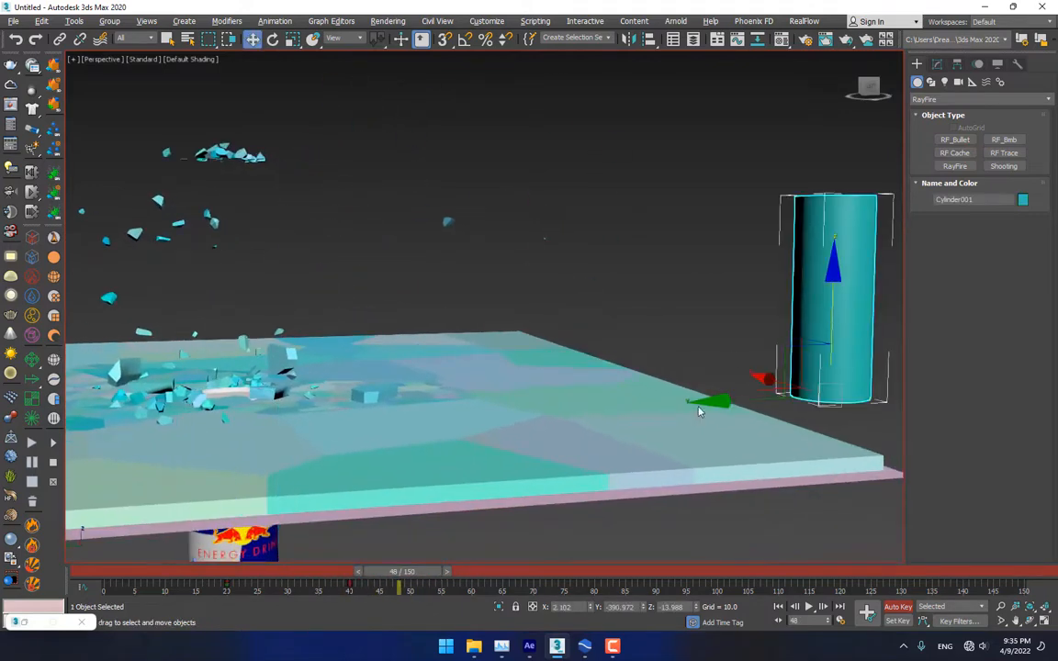
{"action": "left_click", "coordinate": [350, 572]}
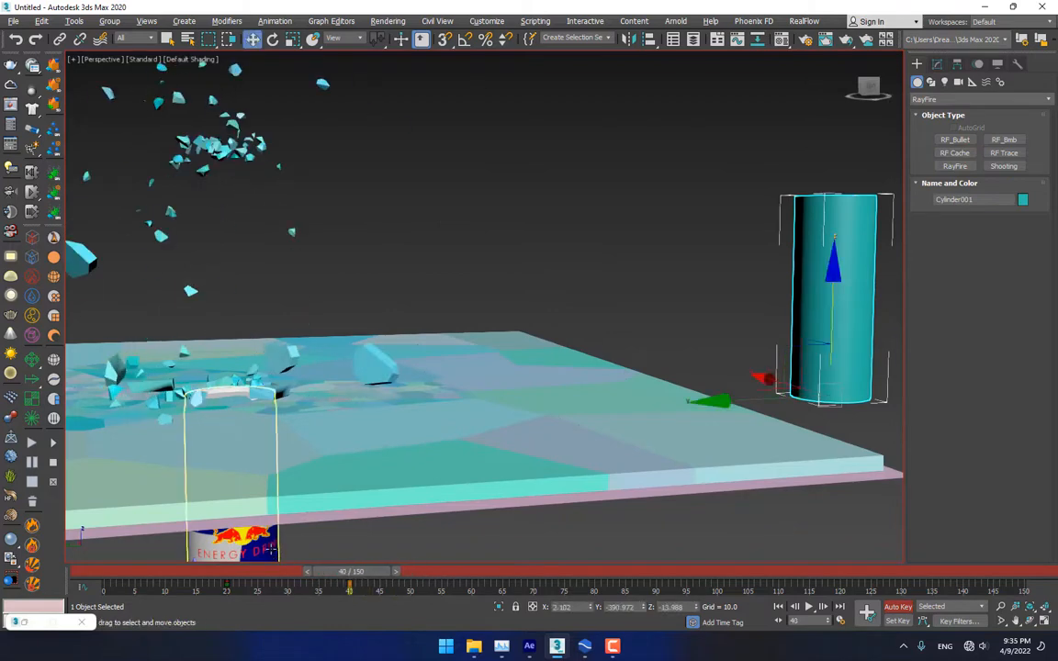
{"action": "left_click", "coordinate": [244, 558]}
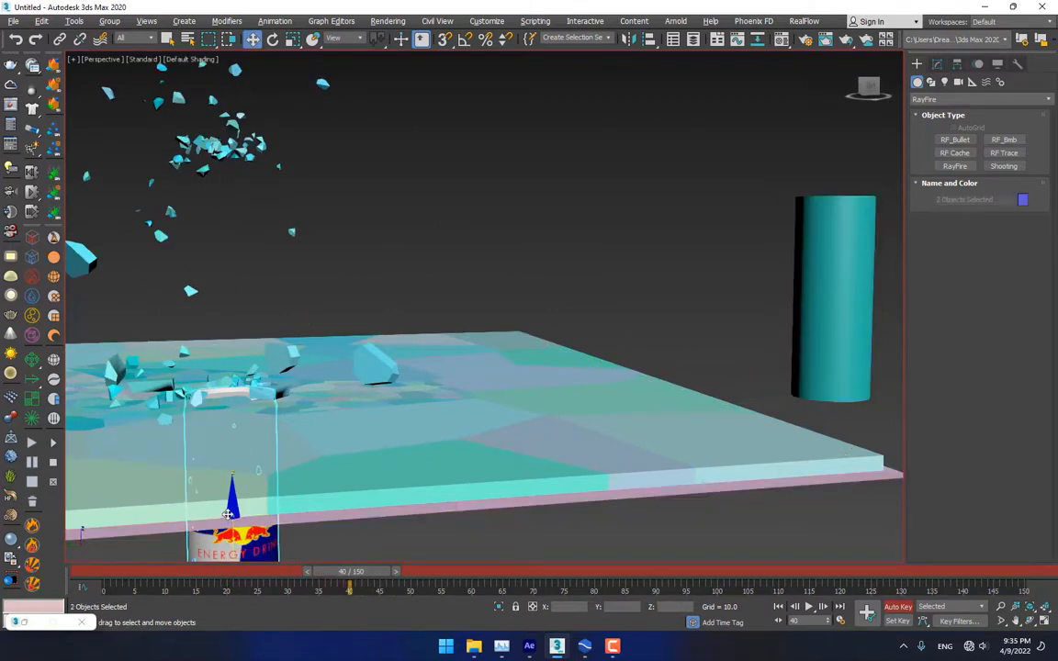
{"action": "left_click_drag", "start_coordinate": [232, 485], "coordinate": [228, 276]}
{"action": "middle_click_drag", "start_coordinate": [405, 280], "coordinate": [450, 377]}
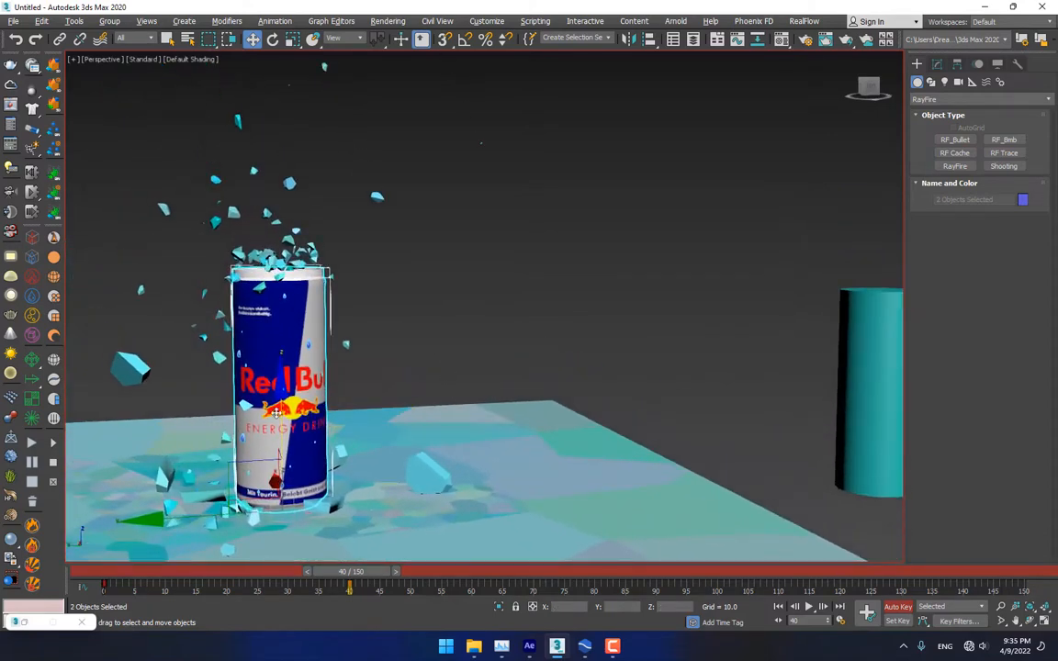
{"action": "left_click_drag", "start_coordinate": [275, 415], "coordinate": [274, 406]}
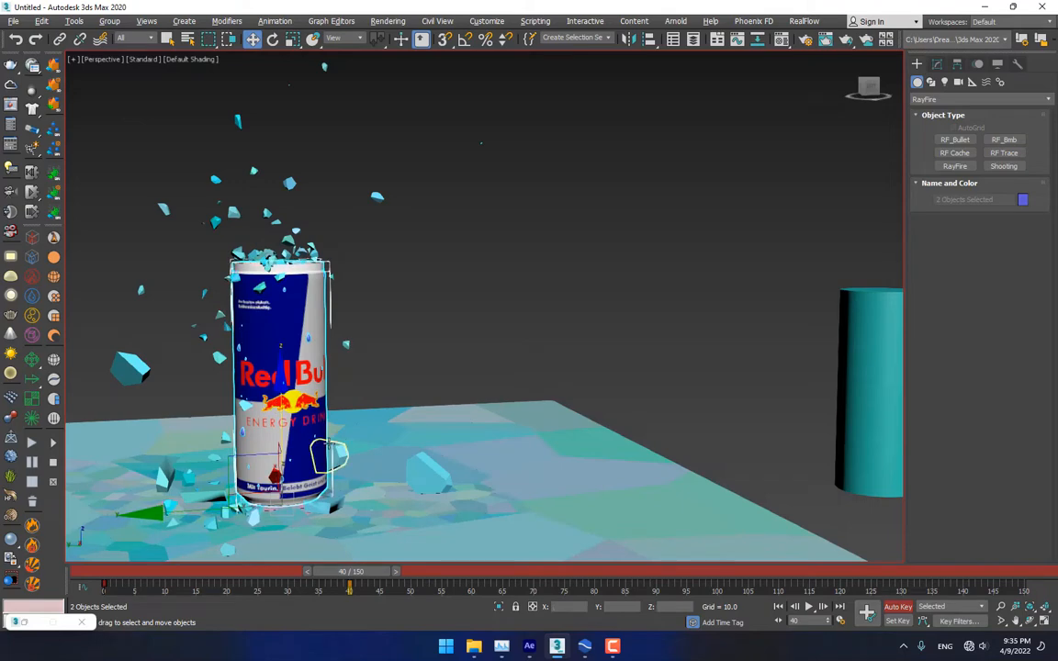
{"action": "middle_click_drag", "start_coordinate": [328, 466], "coordinate": [334, 434], "text": "alt"}
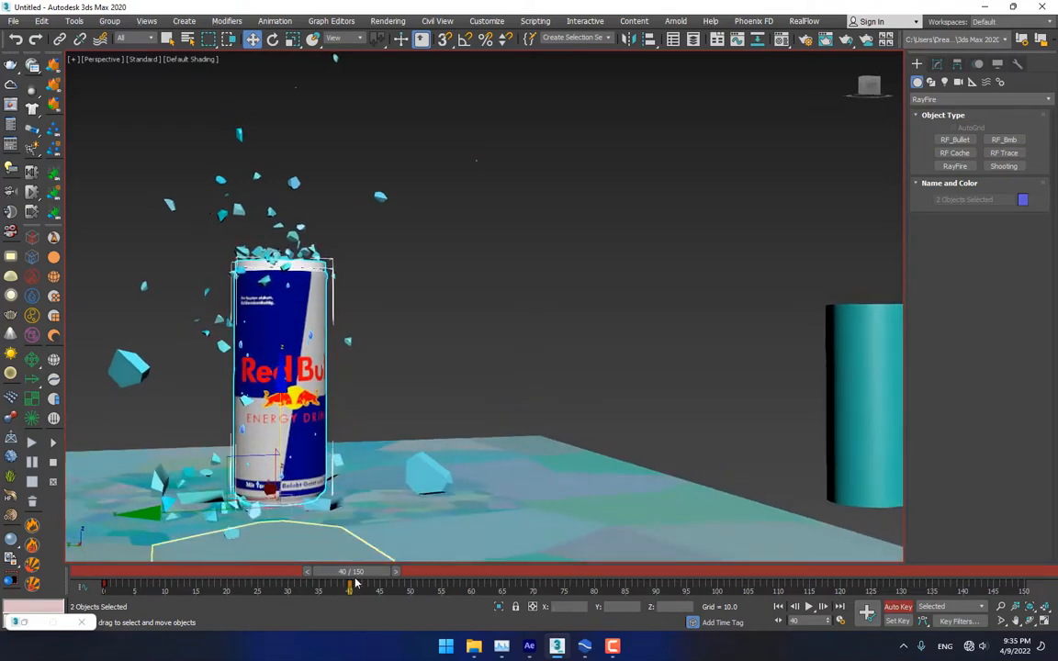
Move the Red Bull can's starting key to frame 20 and scrub the animation to frame 37
{"action": "left_click", "coordinate": [874, 401]}
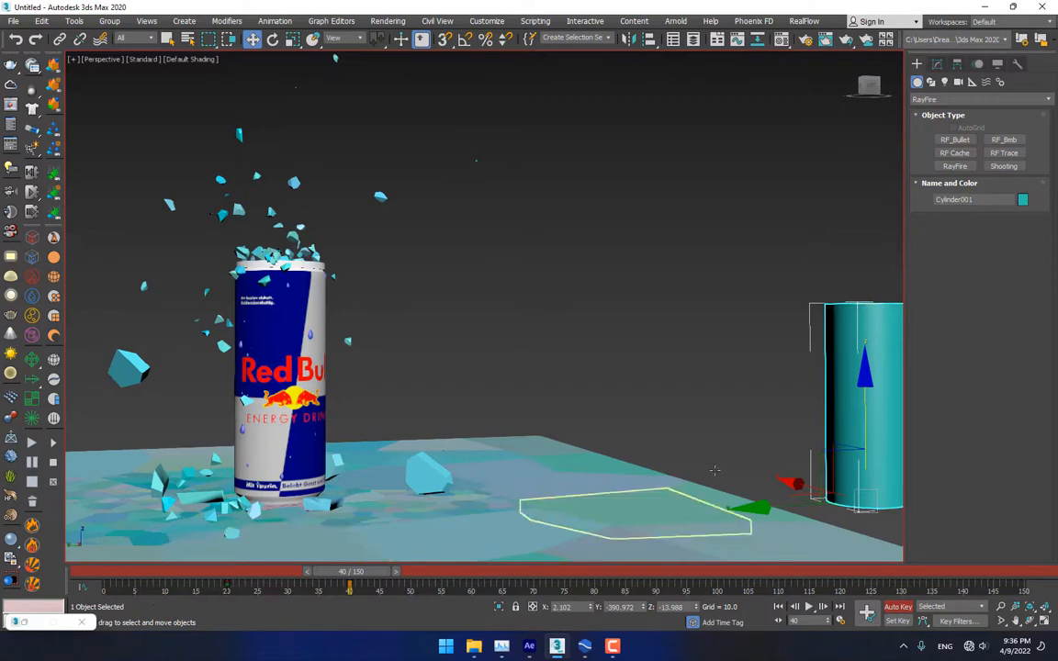
{"action": "left_click", "coordinate": [314, 317]}
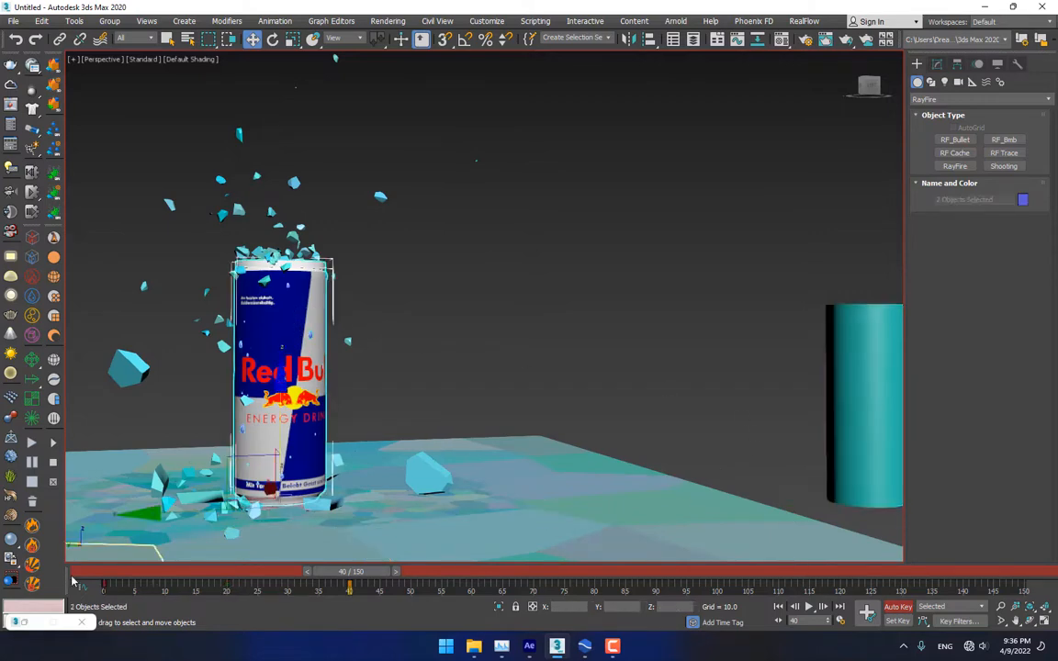
{"action": "left_click_drag", "start_coordinate": [102, 586], "coordinate": [145, 588]}
{"action": "left_click_drag", "start_coordinate": [229, 595], "coordinate": [225, 594]}
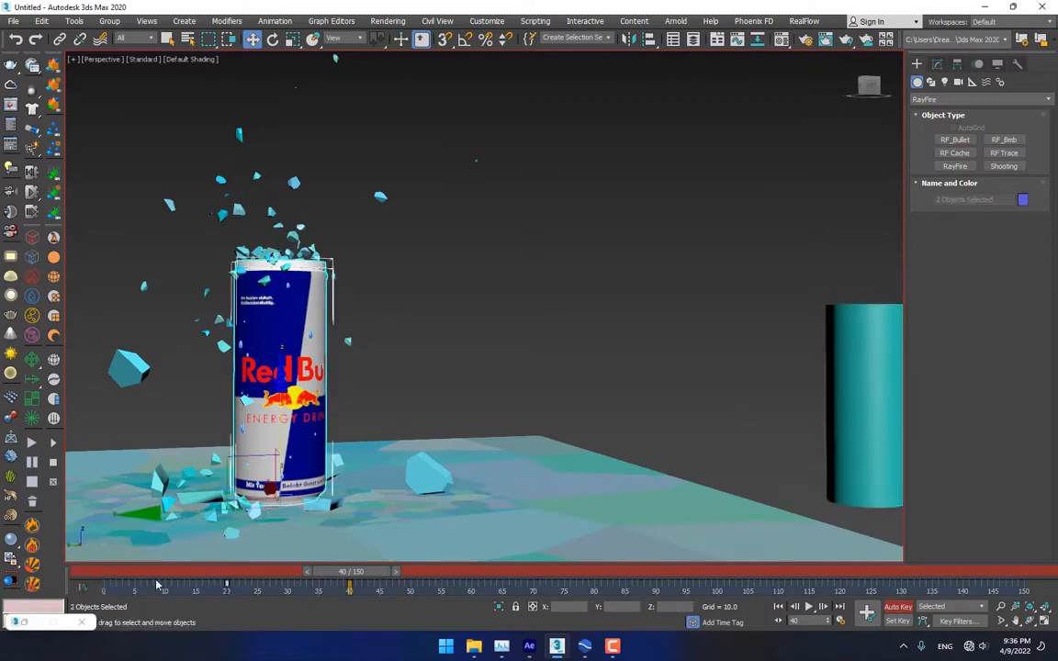
{"action": "left_click_drag", "start_coordinate": [138, 572], "coordinate": [364, 566]}
Select the teal Cylinder001 beside the can and turn off Auto Key
{"action": "left_click", "coordinate": [549, 296]}
{"action": "scroll", "coordinate": [452, 362], "scroll_direction": "down", "scroll_amount": 4}
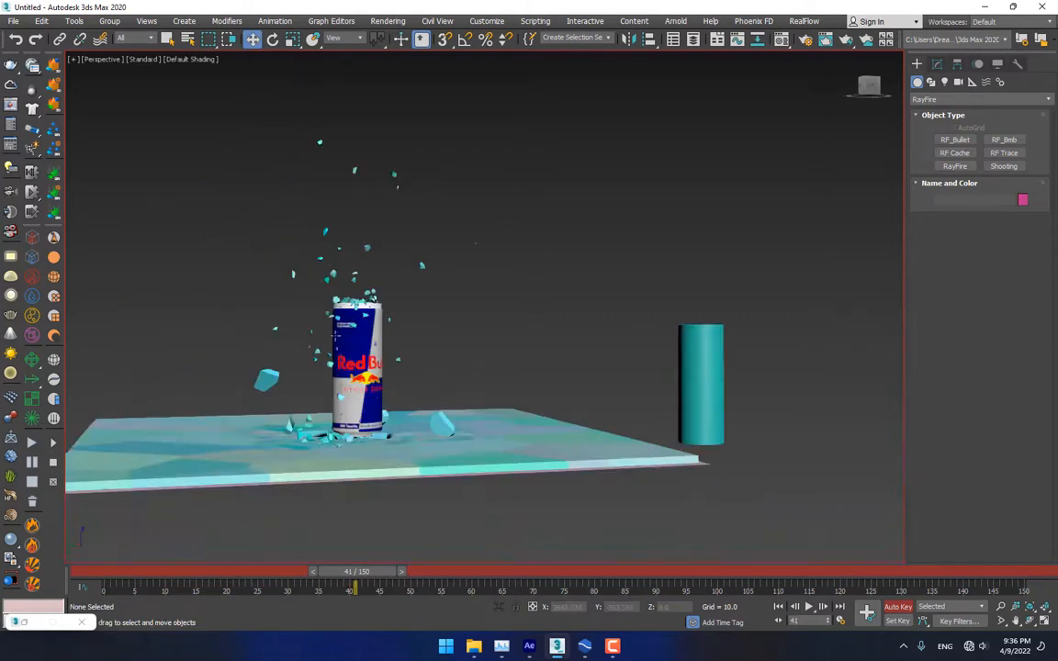
{"action": "scroll", "coordinate": [336, 341], "scroll_direction": "up", "scroll_amount": 3}
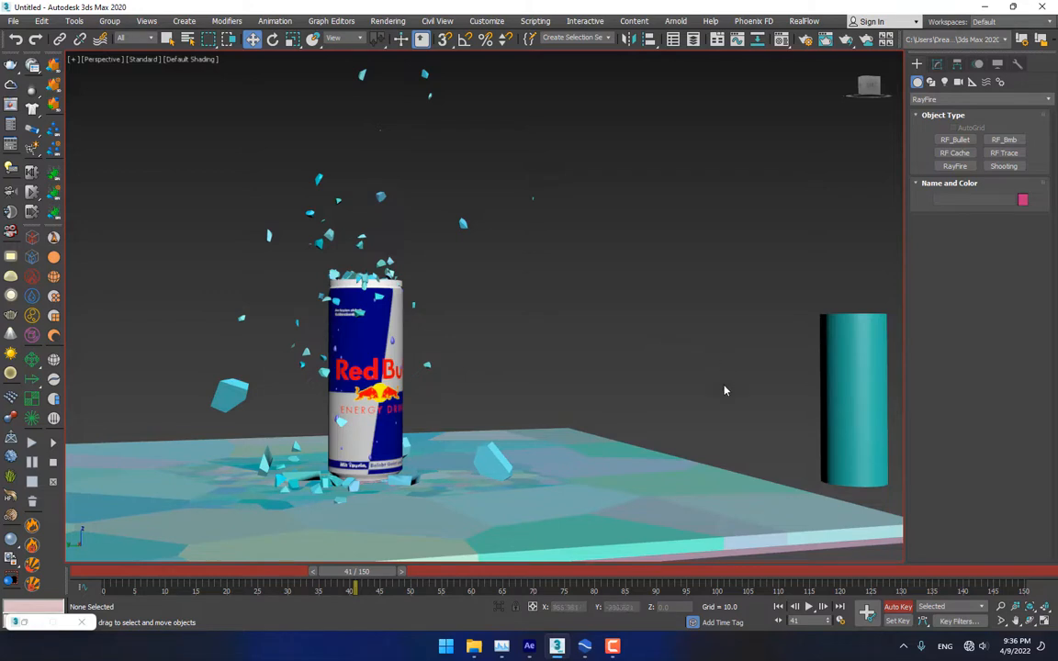
{"action": "left_click", "coordinate": [854, 376]}
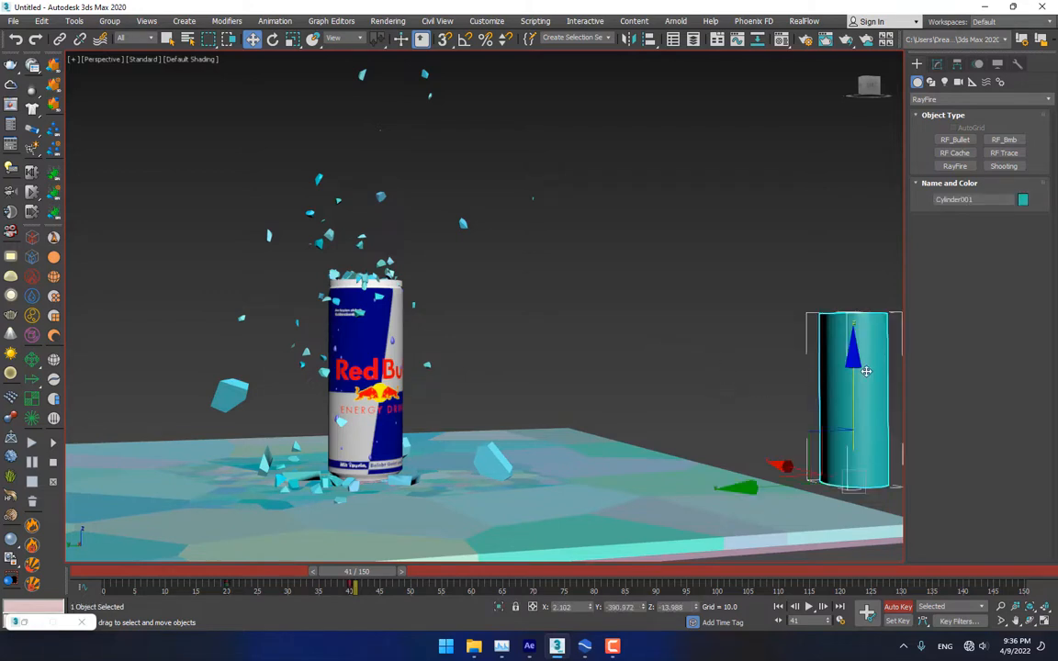
{"action": "left_click", "coordinate": [897, 607]}
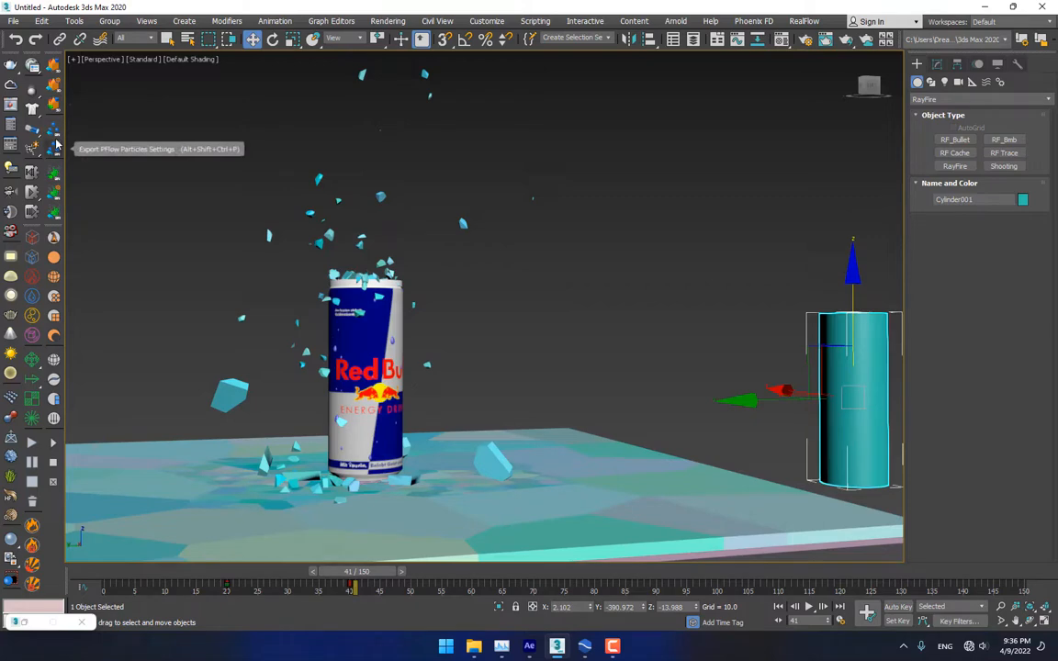
Export Cylinder001 over frames 0-150 as cane.sd on the Desktop using SD File Export Settings
{"action": "left_click", "coordinate": [52, 66]}
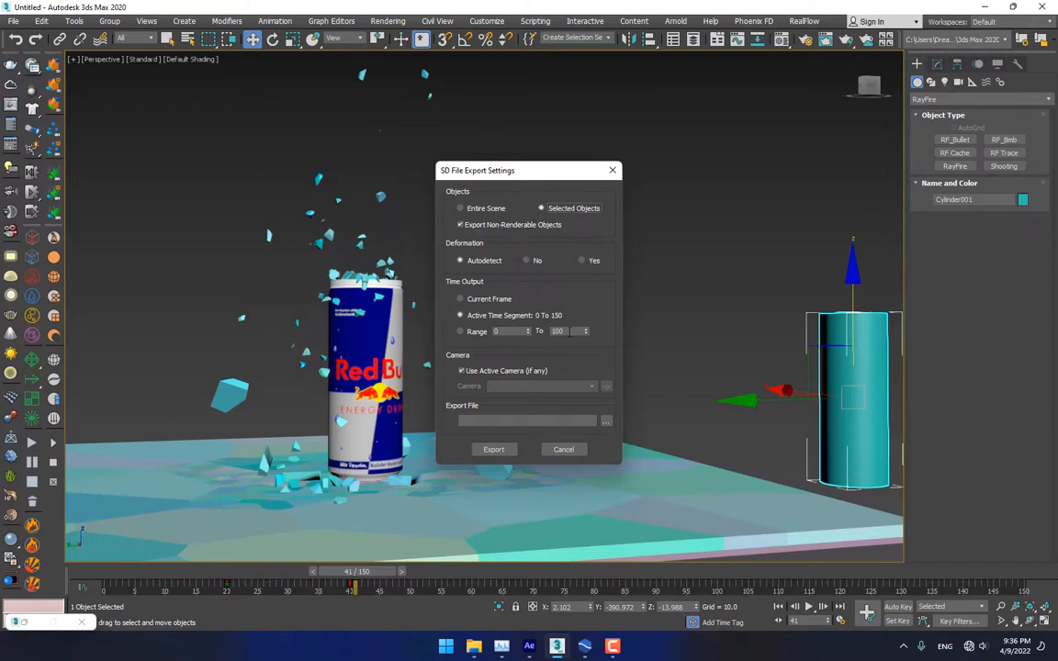
{"action": "left_click", "coordinate": [605, 422]}
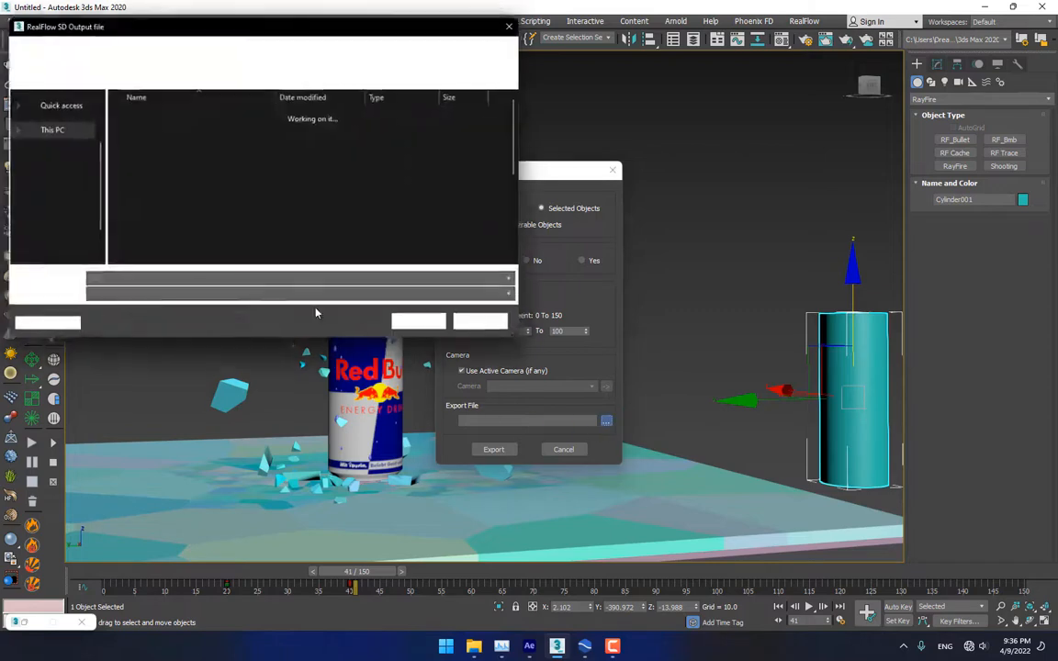
{"action": "scroll", "coordinate": [63, 122], "scroll_direction": "up", "scroll_amount": 2}
{"action": "left_click", "coordinate": [51, 124]}
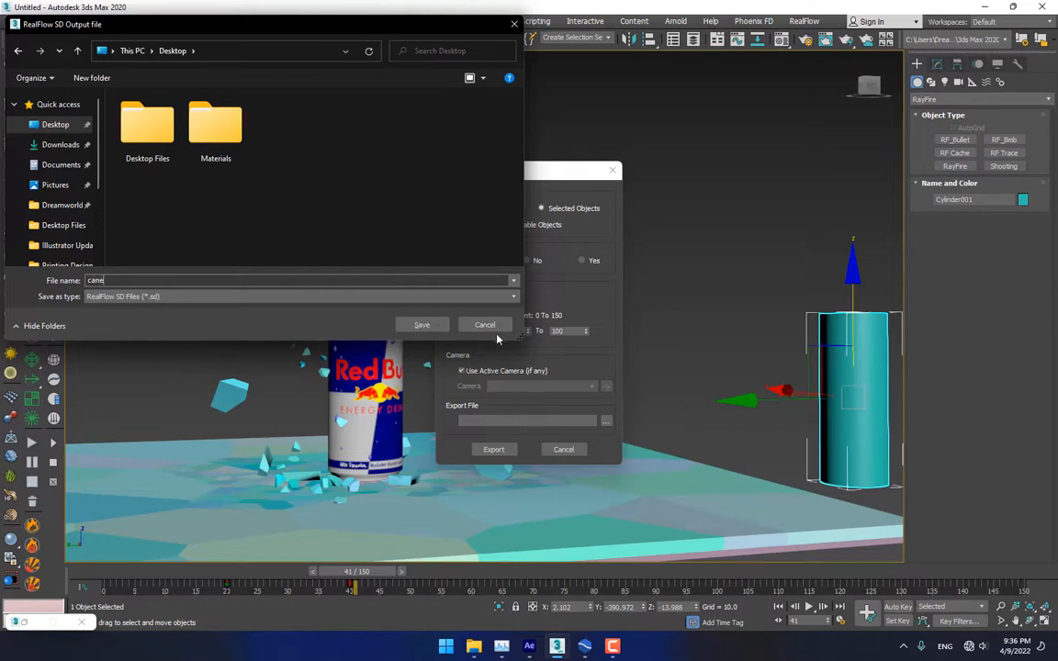
{"action": "left_click", "coordinate": [425, 325]}
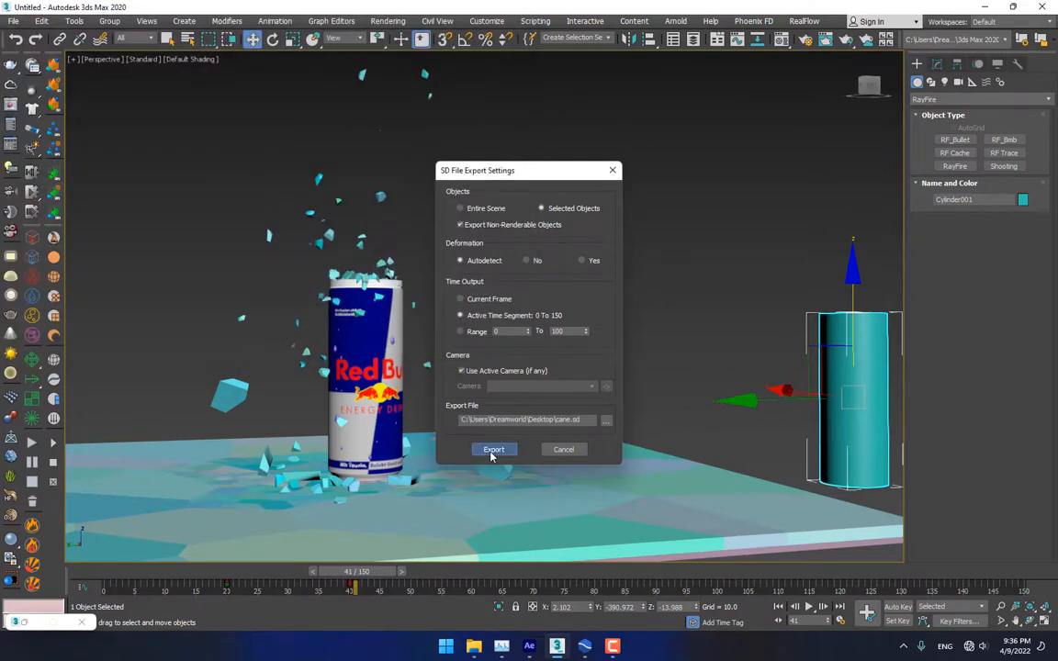
{"action": "left_click", "coordinate": [493, 450]}
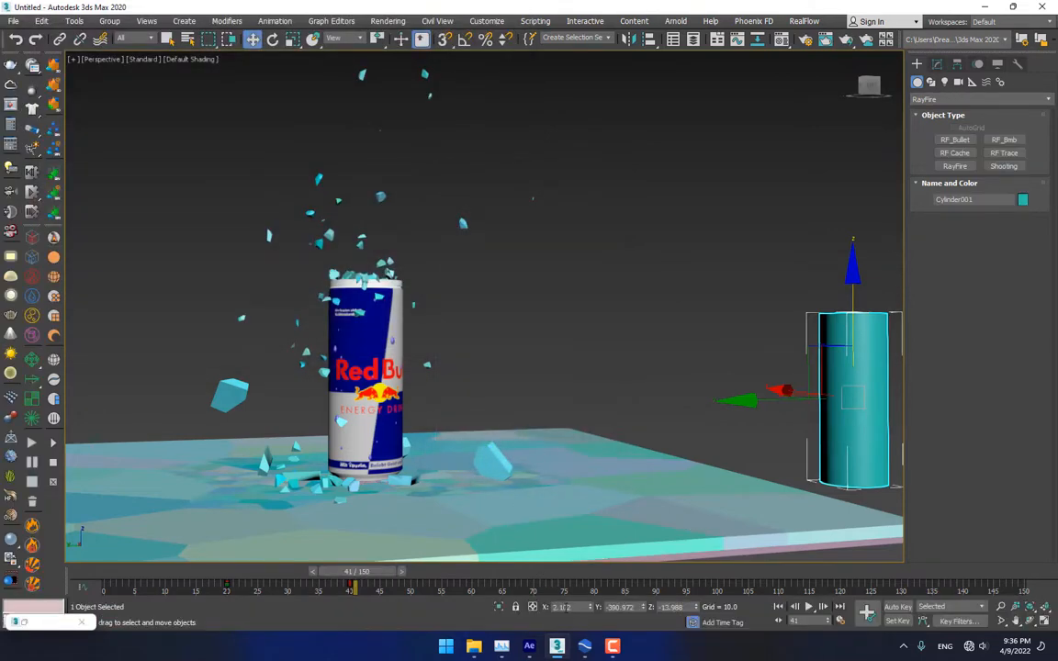
{"action": "left_click", "coordinate": [585, 647]}
Create a new RealFlow project named 'animate' saved in the scenes folder
{"action": "scroll", "coordinate": [299, 207], "scroll_direction": "up", "scroll_amount": 2}
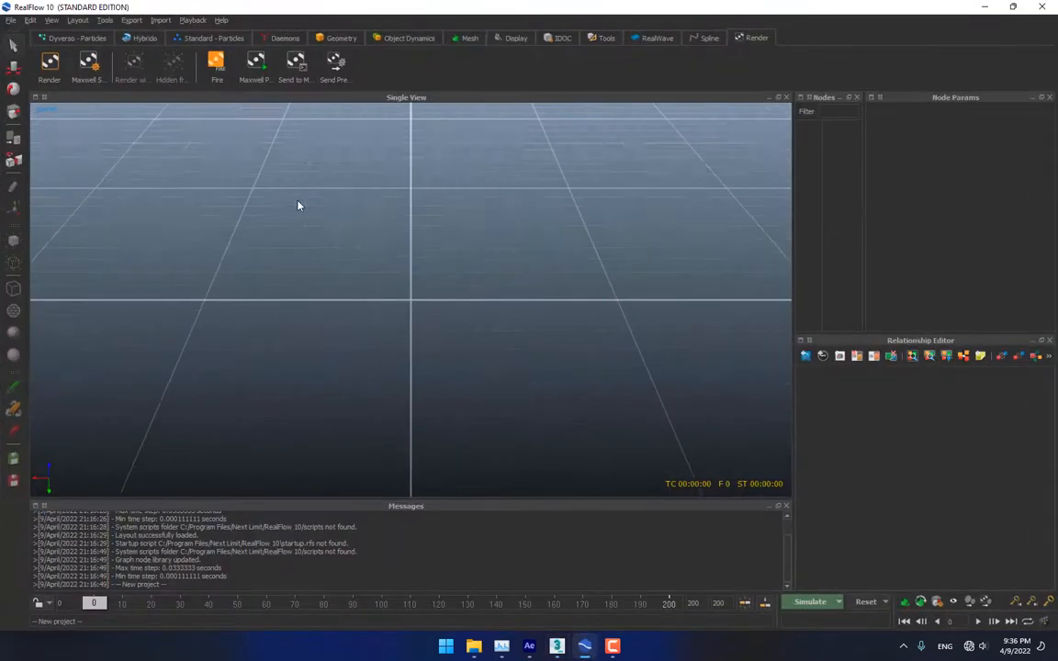
{"action": "scroll", "coordinate": [300, 208], "scroll_direction": "down", "scroll_amount": 5}
{"action": "scroll", "coordinate": [299, 208], "scroll_direction": "up", "scroll_amount": 1}
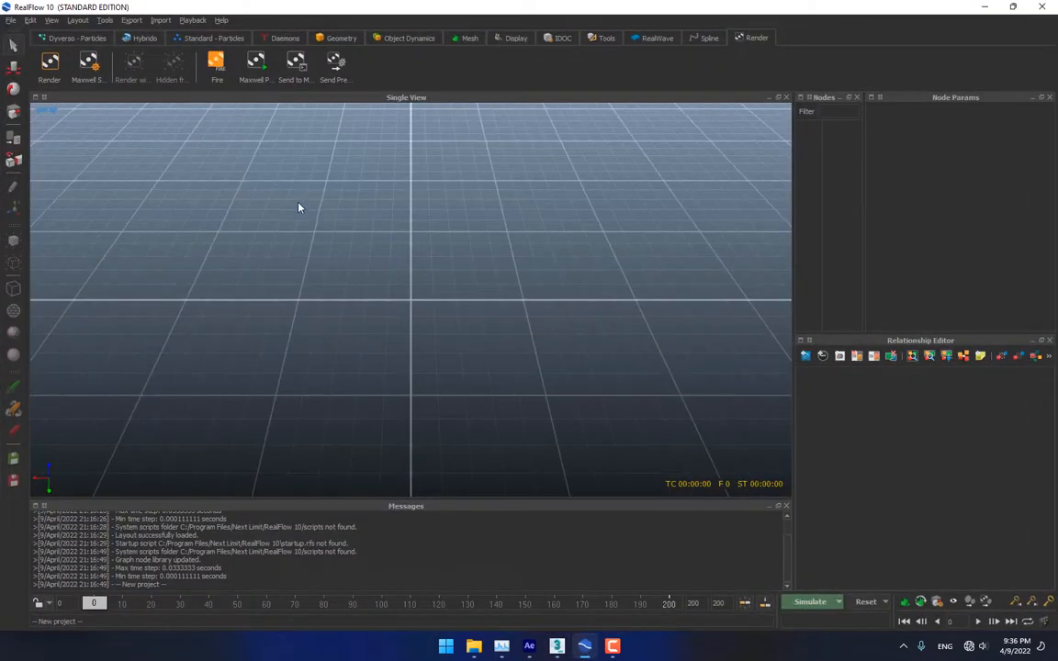
{"action": "left_click", "coordinate": [11, 20]}
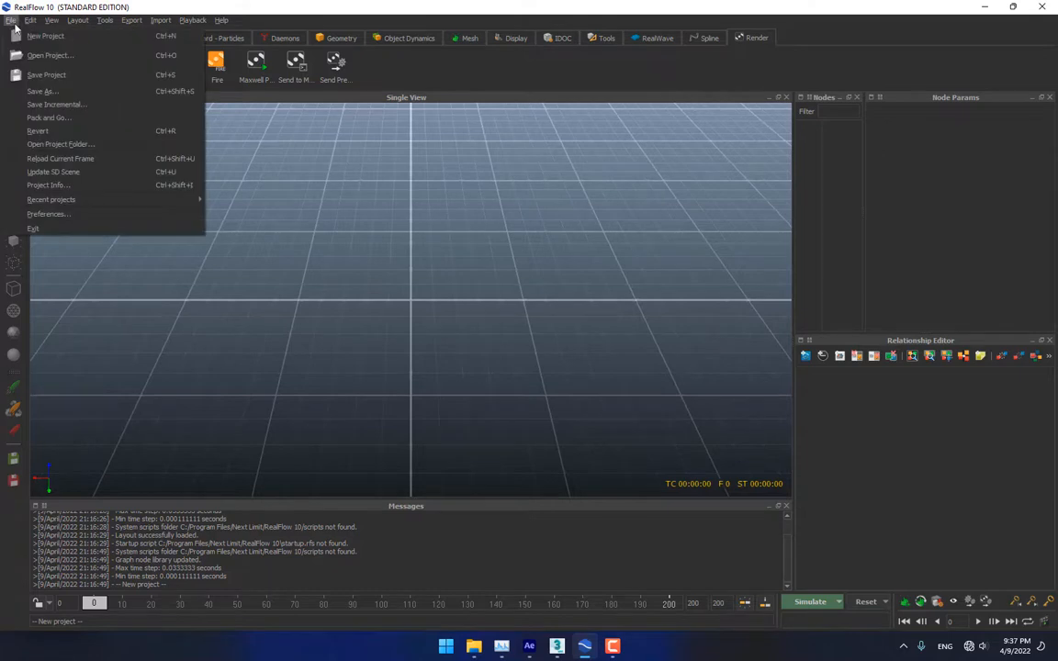
{"action": "left_click", "coordinate": [32, 34]}
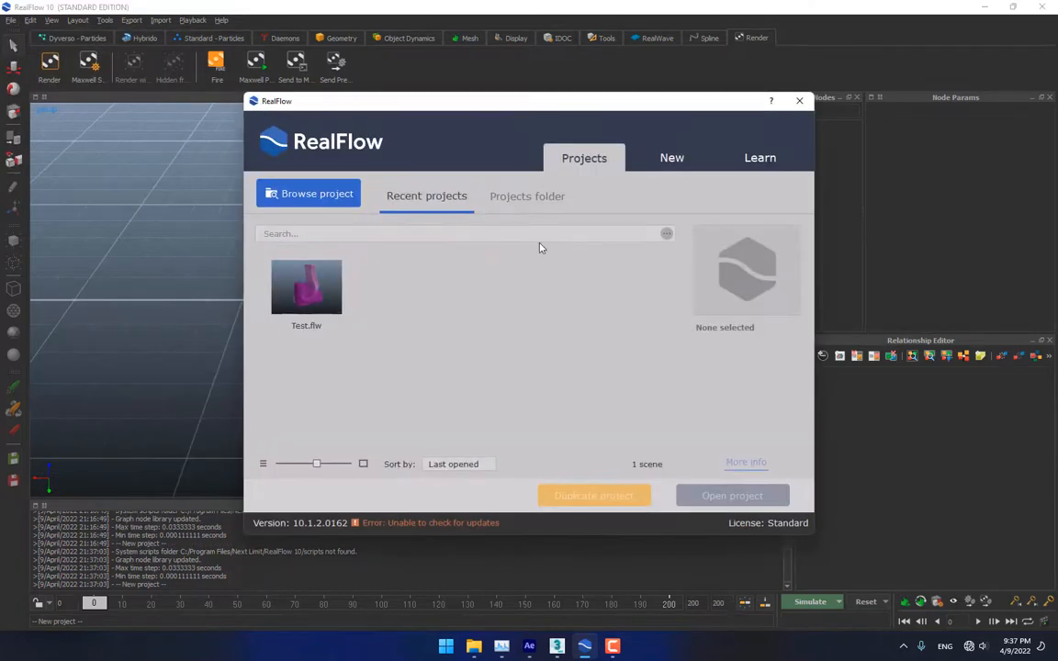
{"action": "left_click", "coordinate": [671, 160]}
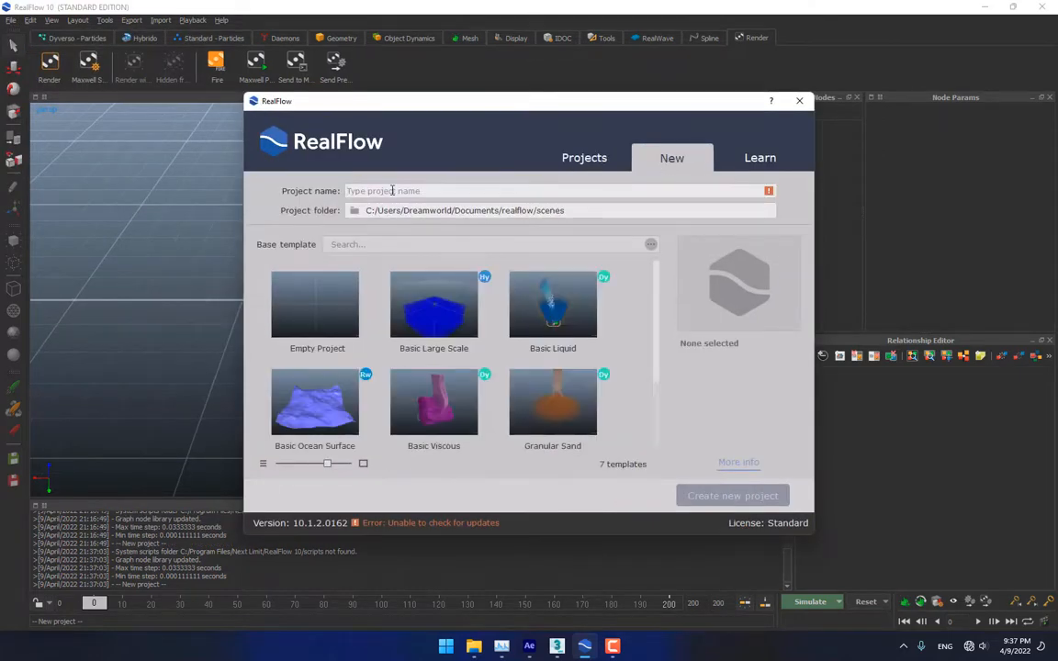
{"action": "left_click", "coordinate": [393, 190]}
{"action": "type", "text": "anim"}
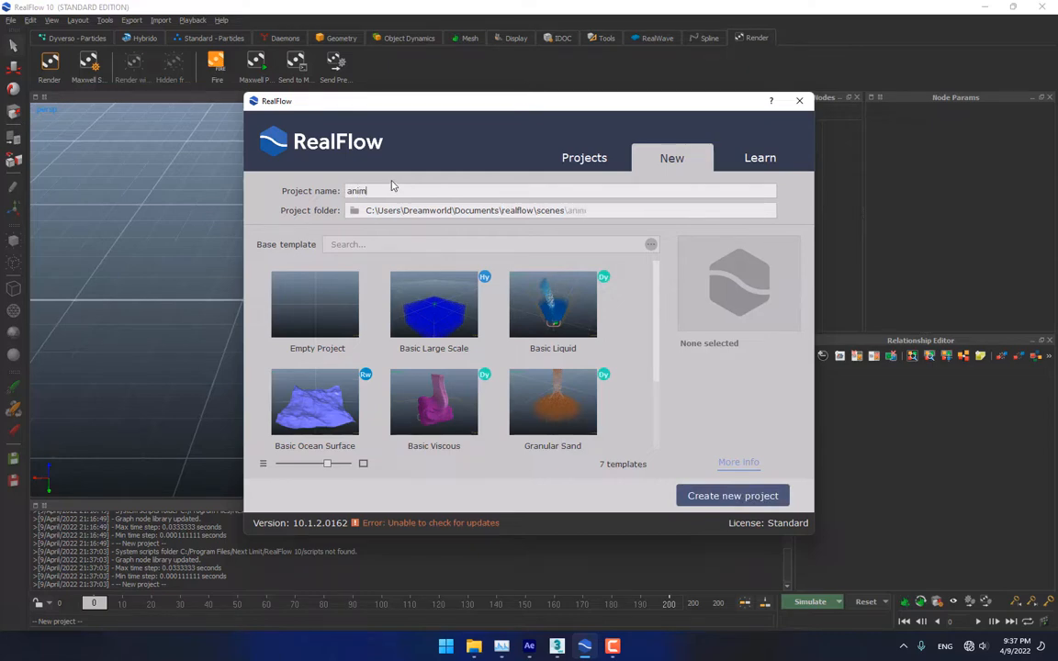
{"action": "type", "text": "ate"}
{"action": "left_click", "coordinate": [728, 496]}
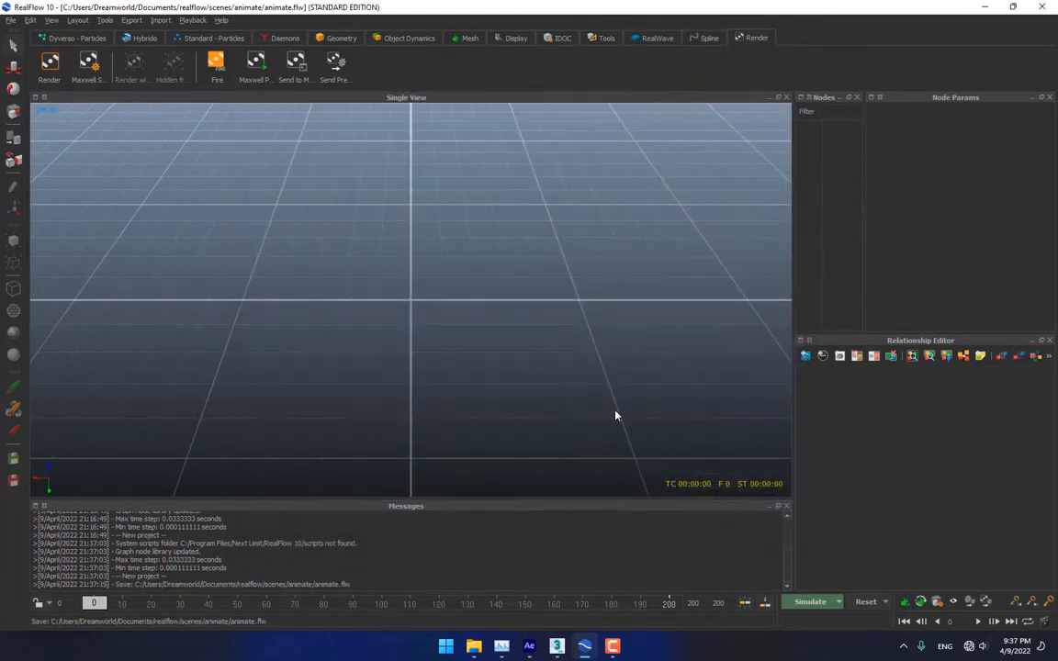
Import cane.sd from the Desktop via Geometry > Import and orbit to view Cylinder001
{"action": "scroll", "coordinate": [507, 275], "scroll_direction": "down", "scroll_amount": 4}
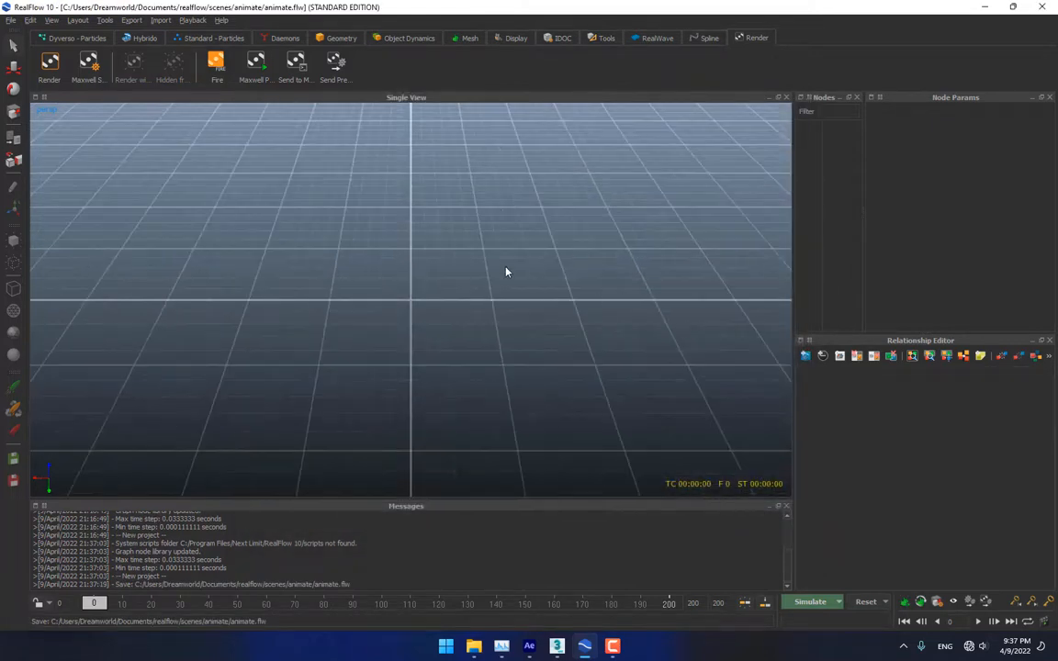
{"action": "left_click", "coordinate": [349, 41]}
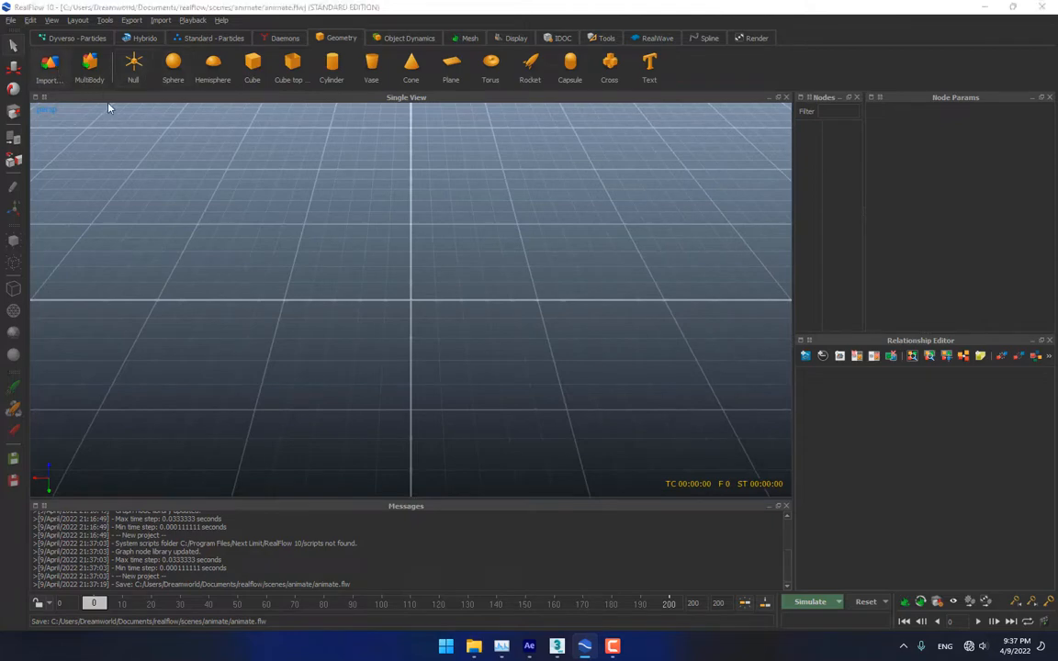
{"action": "left_click", "coordinate": [47, 65]}
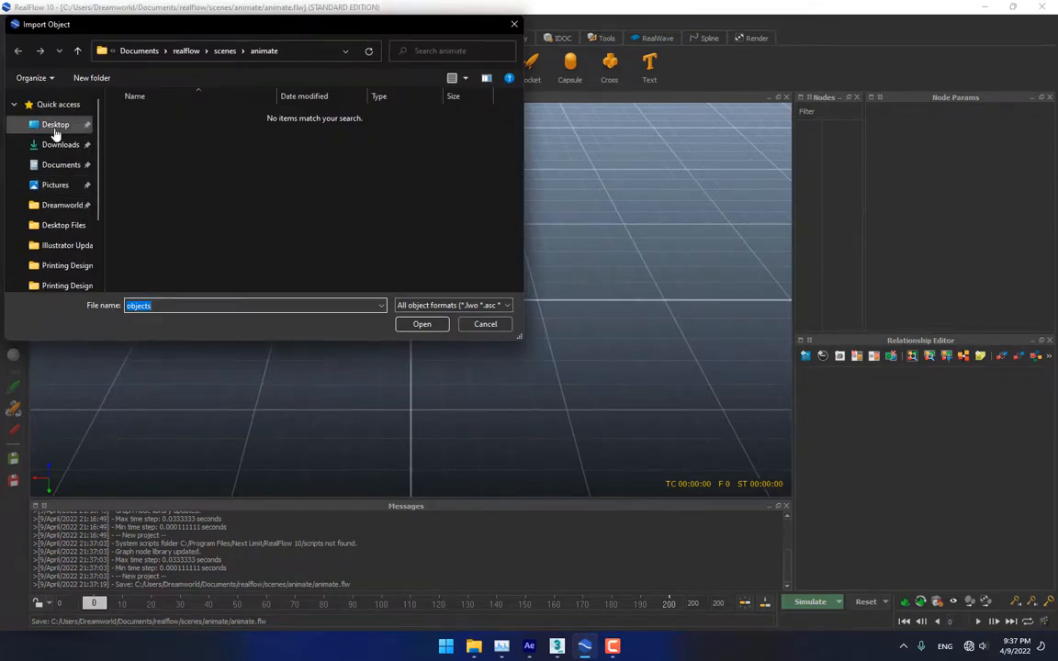
{"action": "left_click", "coordinate": [55, 128]}
{"action": "double_click", "coordinate": [283, 126]}
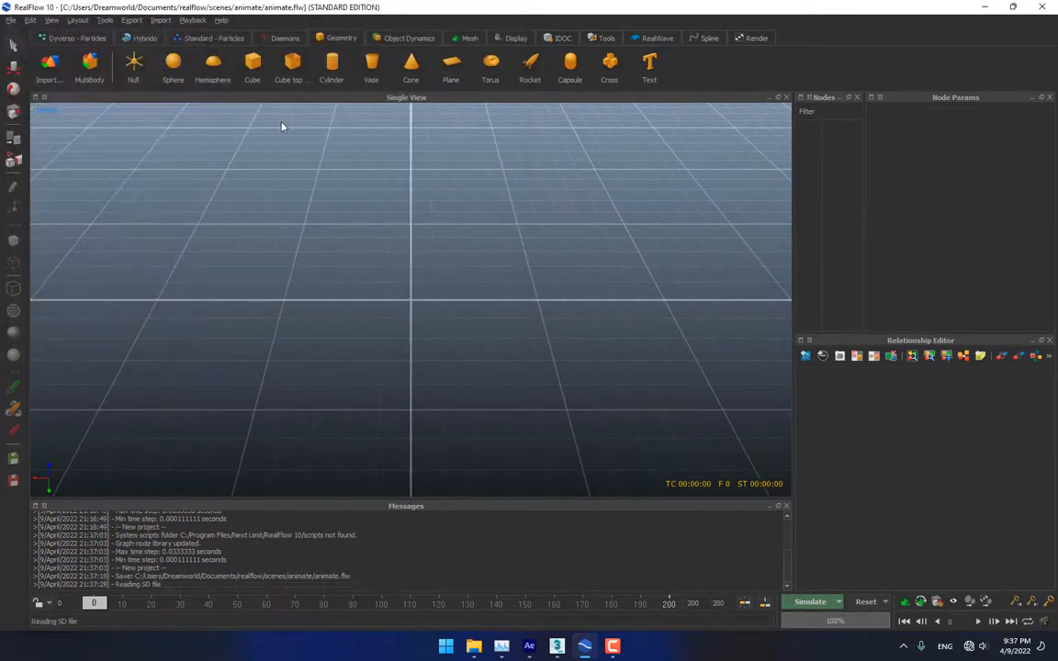
{"action": "scroll", "coordinate": [455, 229], "scroll_direction": "down", "scroll_amount": 4}
{"action": "scroll", "coordinate": [458, 172], "scroll_direction": "down", "scroll_amount": 5}
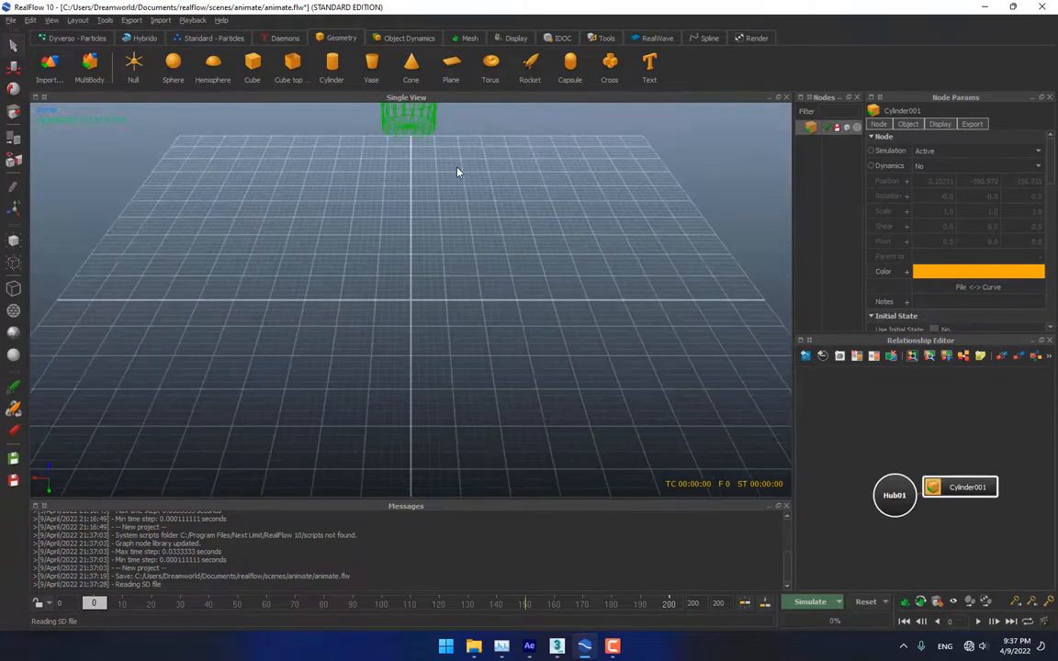
{"action": "scroll", "coordinate": [460, 169], "scroll_direction": "down", "scroll_amount": 2}
{"action": "left_click_drag", "start_coordinate": [481, 313], "coordinate": [469, 226], "text": "alt"}
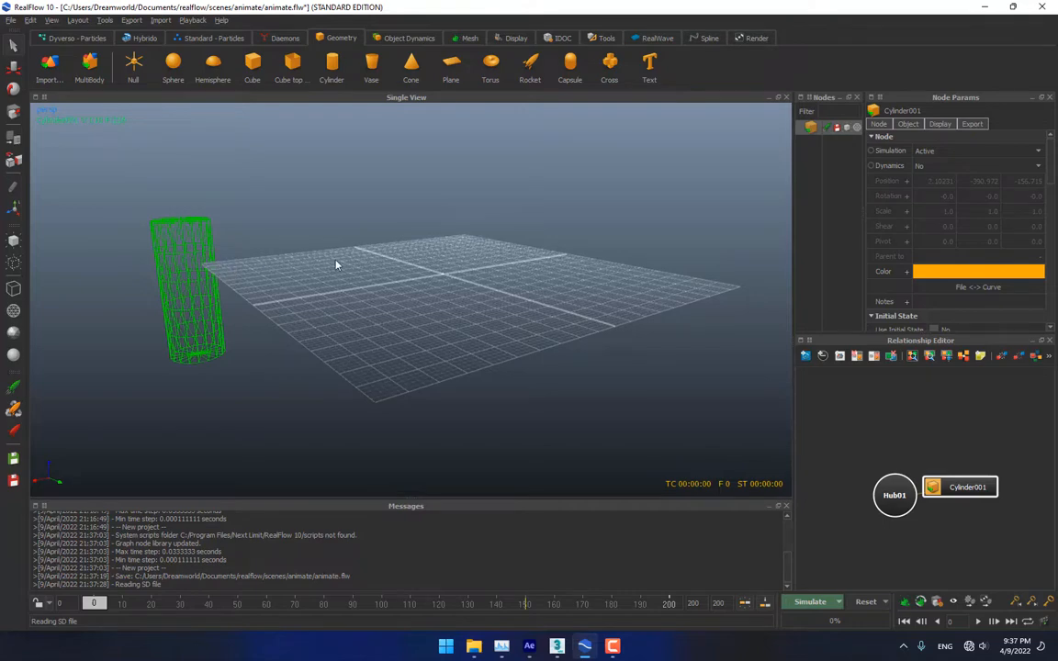
{"action": "left_click", "coordinate": [556, 646]}
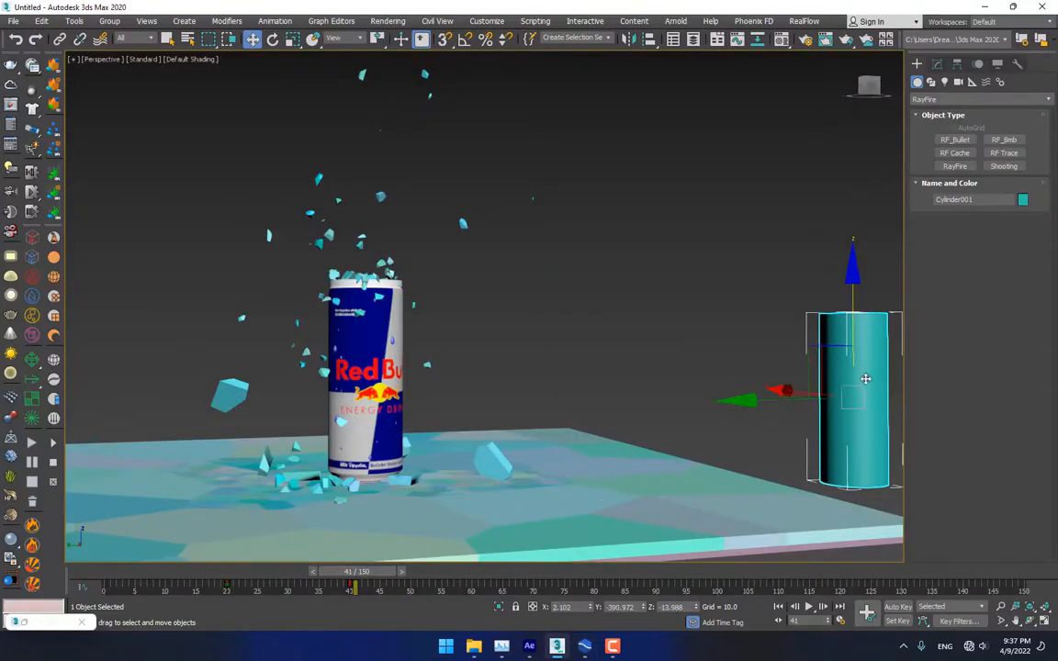
In four-viewport layout, move Cylinder001 over the can in Top view and raise it in Left view
{"action": "key", "text": "alt+w"}
{"action": "scroll", "coordinate": [313, 193], "scroll_direction": "down", "scroll_amount": 6}
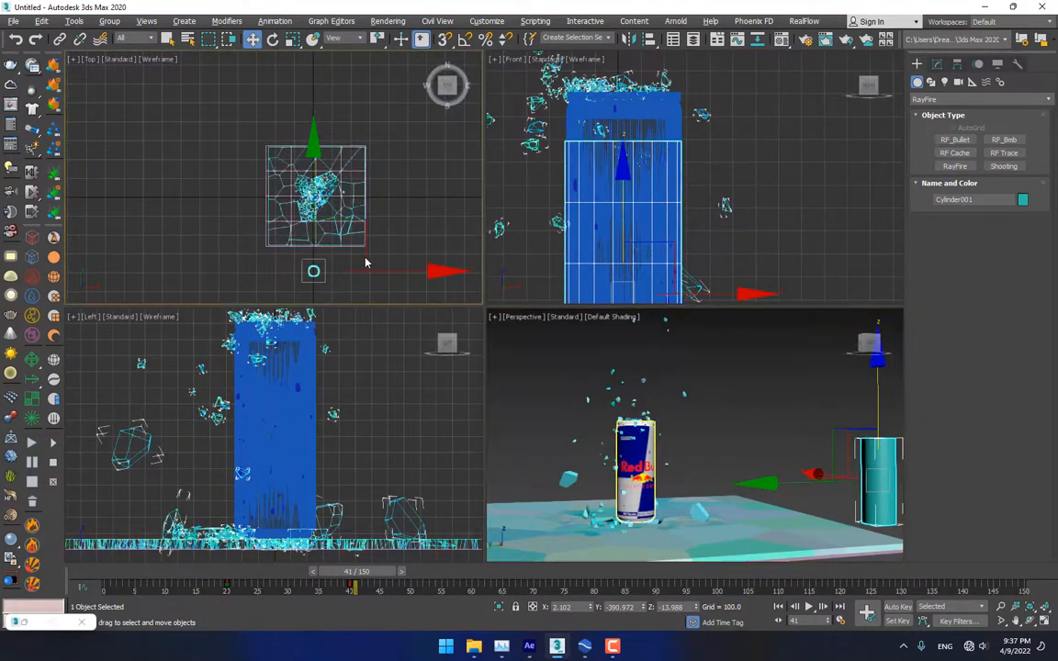
{"action": "left_click_drag", "start_coordinate": [364, 261], "coordinate": [366, 185]}
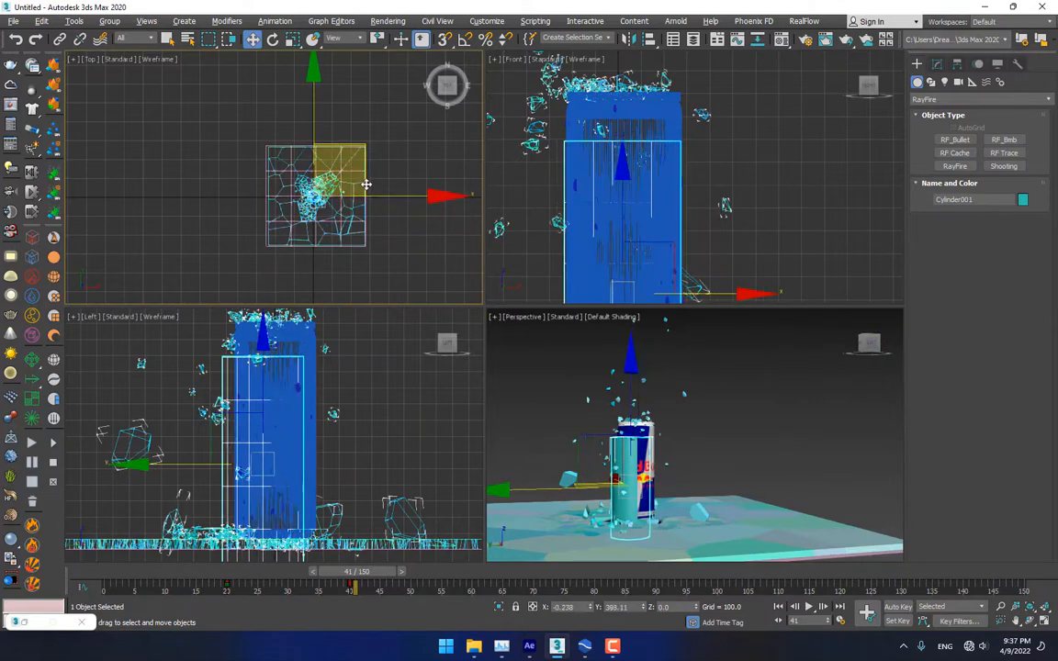
{"action": "right_click", "coordinate": [359, 407]}
{"action": "left_click_drag", "start_coordinate": [290, 374], "coordinate": [288, 338]}
{"action": "scroll", "coordinate": [650, 194], "scroll_direction": "down", "scroll_amount": 5}
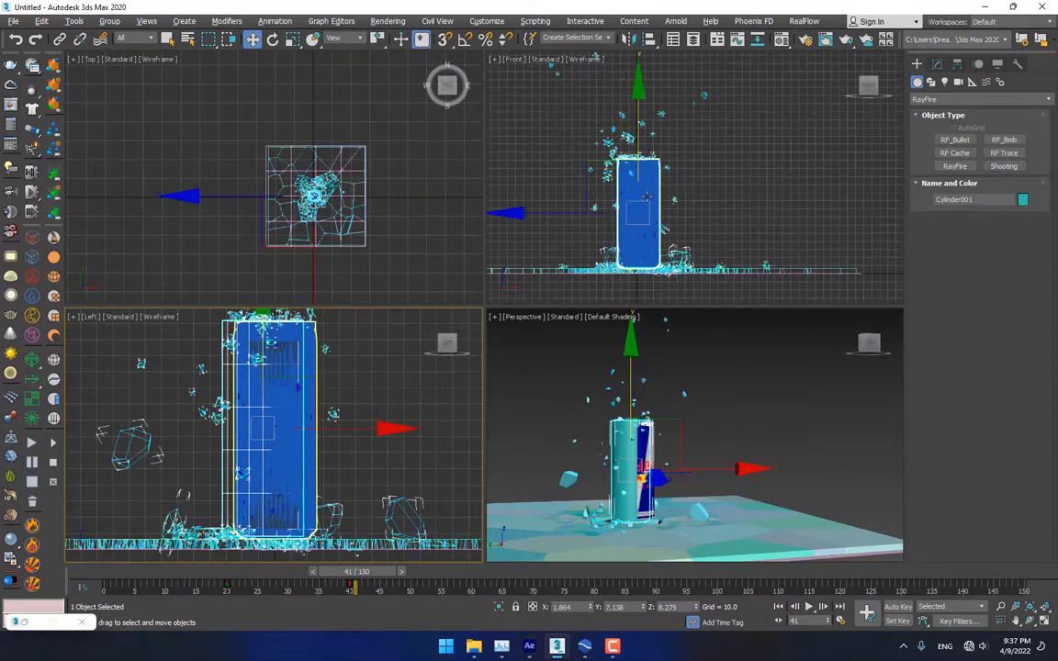
{"action": "scroll", "coordinate": [650, 198], "scroll_direction": "up", "scroll_amount": 5}
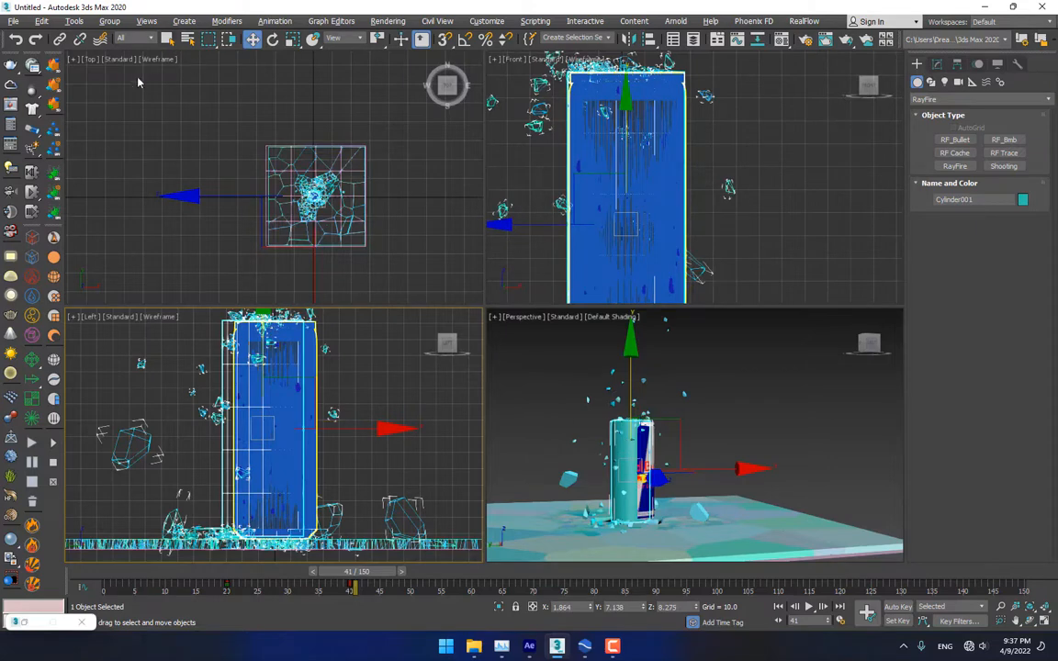
Re-export Cylinder001 as an SD file and return to RealFlow
{"action": "left_click", "coordinate": [54, 66]}
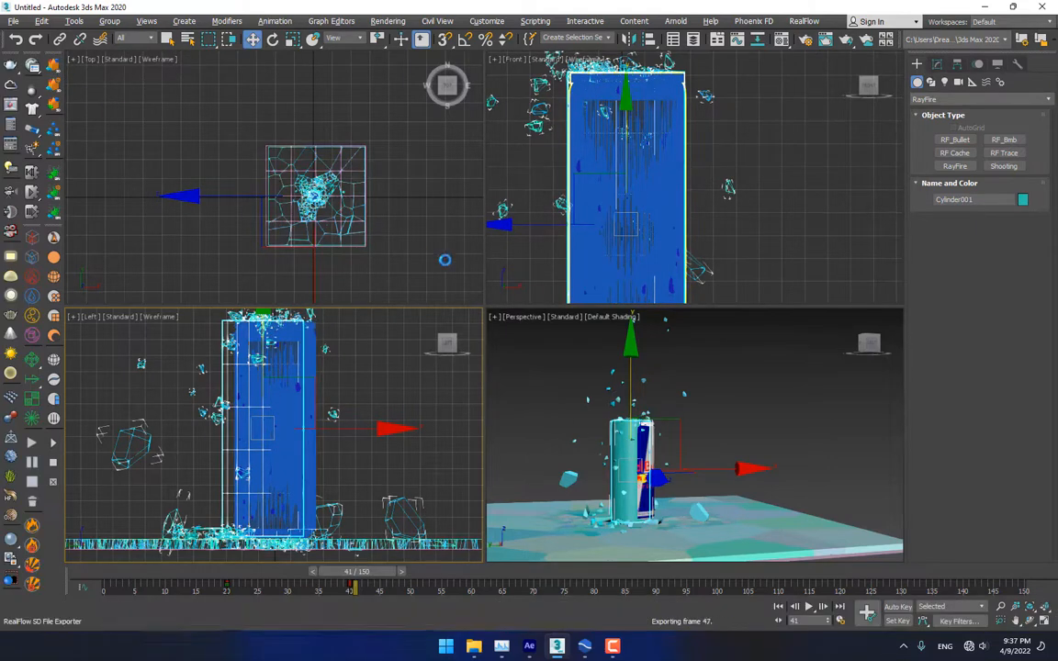
{"action": "left_click", "coordinate": [584, 648]}
{"action": "scroll", "coordinate": [383, 310], "scroll_direction": "up", "scroll_amount": 2}
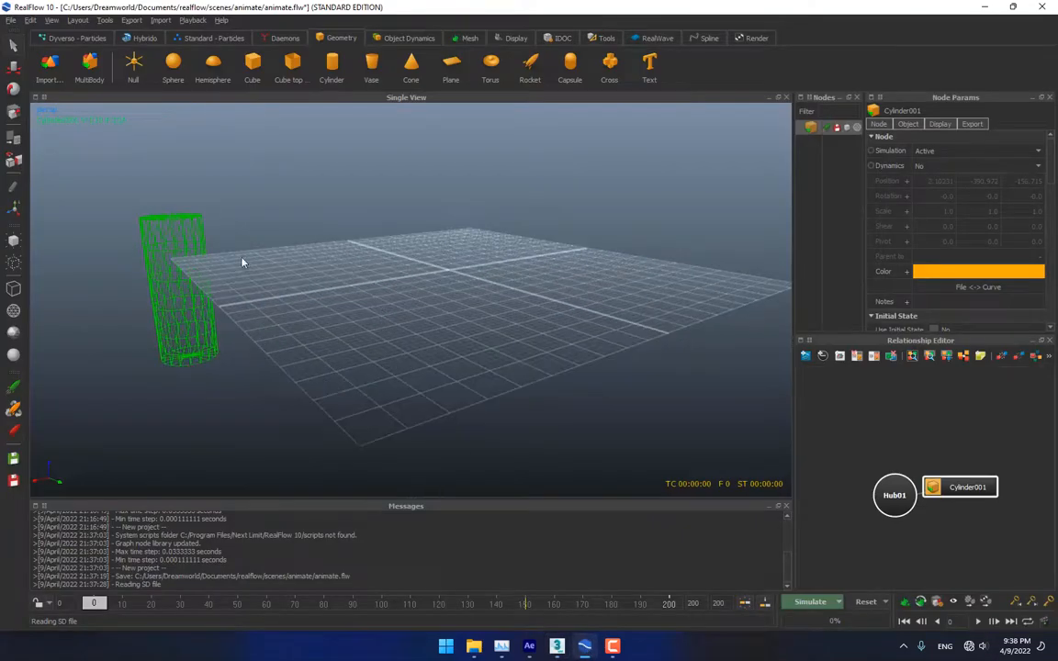
Delete the previously imported Cylinder001 from the RealFlow scene
{"action": "left_click", "coordinate": [143, 212]}
{"action": "left_click_drag", "start_coordinate": [220, 197], "coordinate": [142, 268]}
{"action": "key", "text": "Delete"}
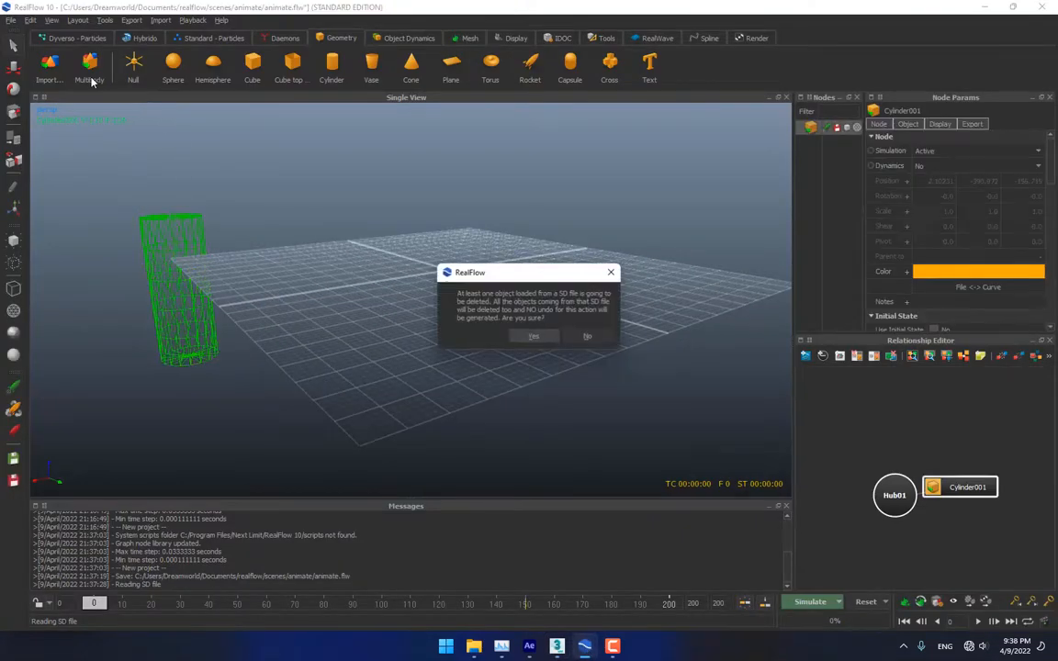
{"action": "left_click", "coordinate": [534, 337]}
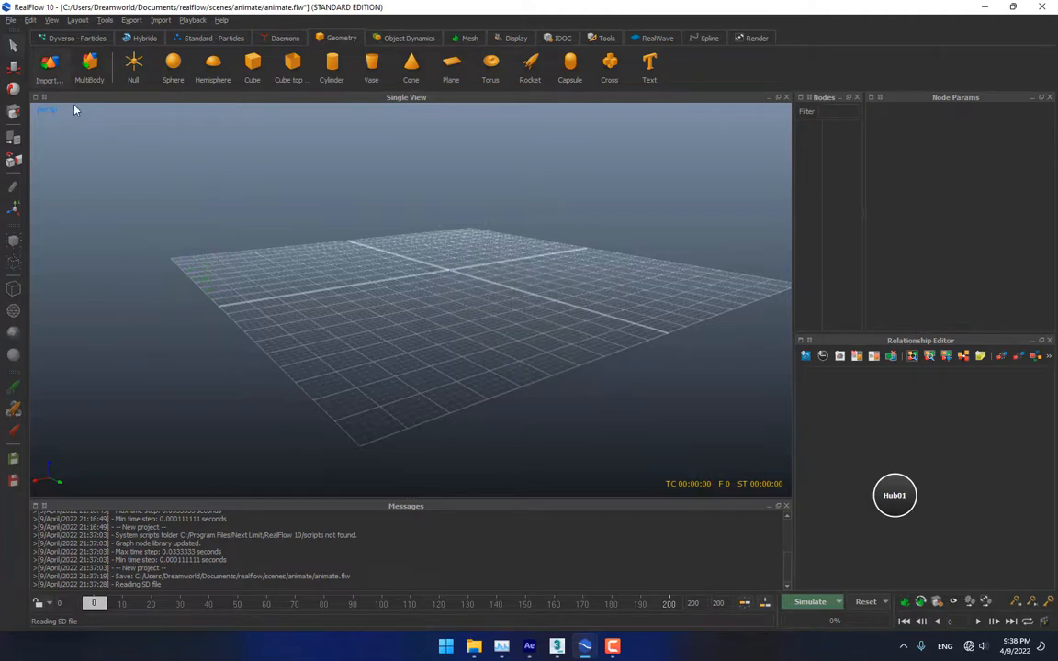
Import the re-exported cane.sd file and scrub frames to check the cylinder rising
{"action": "double_click", "coordinate": [282, 143]}
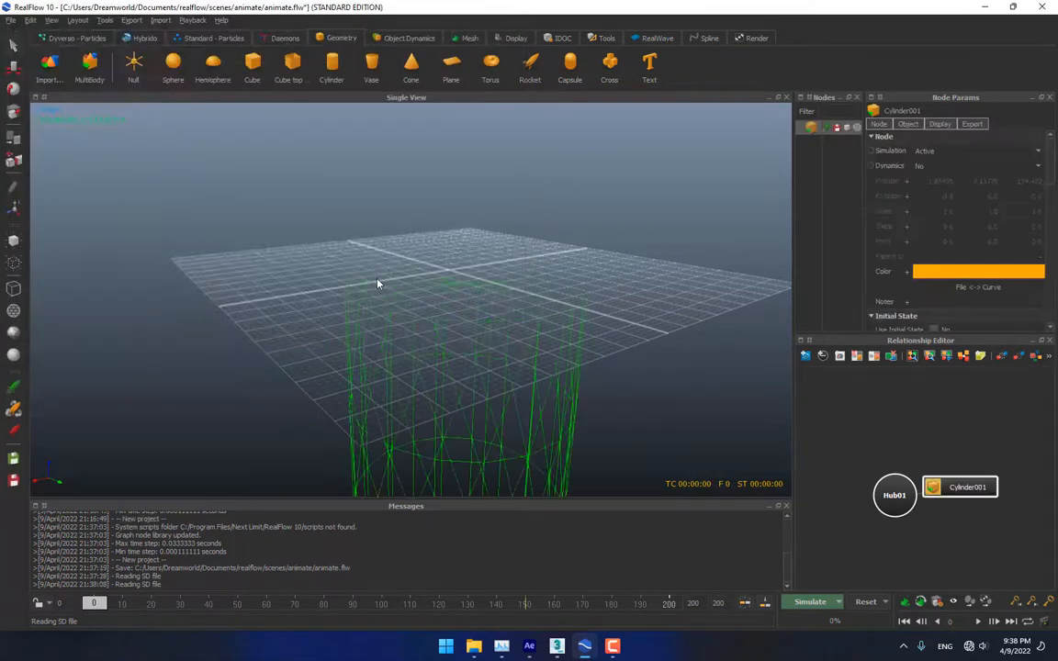
{"action": "scroll", "coordinate": [504, 301], "scroll_direction": "down", "scroll_amount": 5}
{"action": "scroll", "coordinate": [506, 302], "scroll_direction": "up", "scroll_amount": 2}
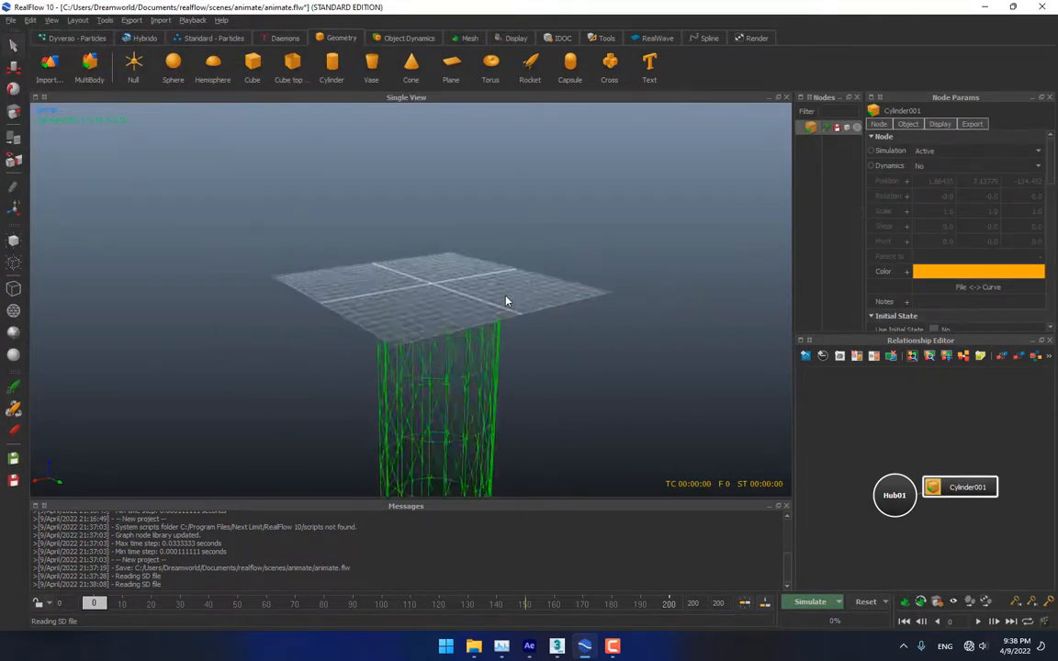
{"action": "scroll", "coordinate": [506, 301], "scroll_direction": "down", "scroll_amount": 2}
{"action": "left_click_drag", "start_coordinate": [120, 610], "coordinate": [290, 633]}
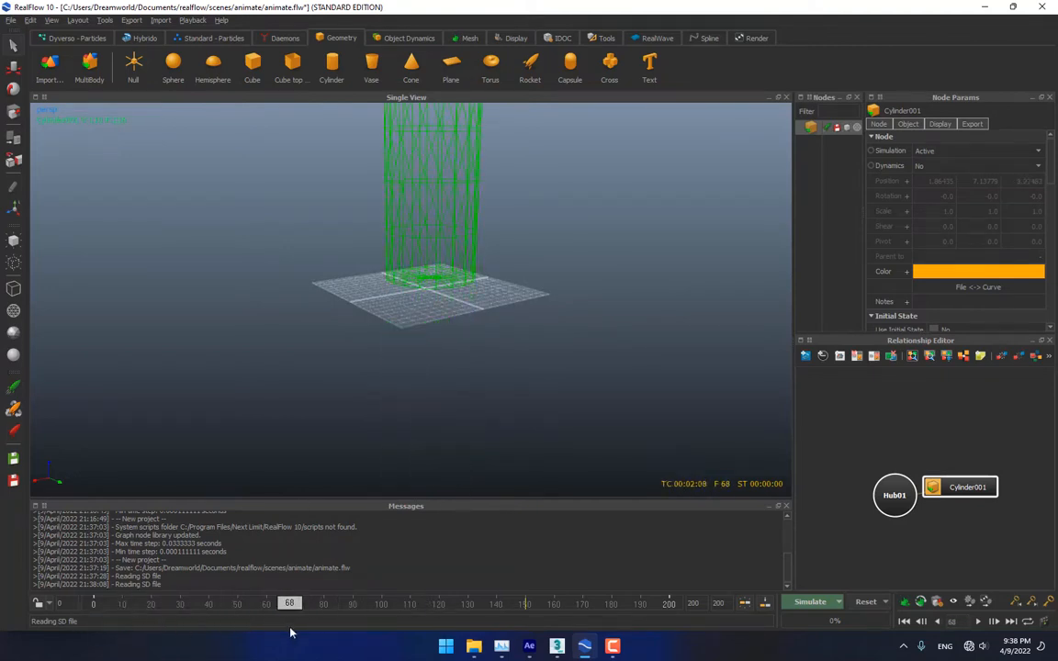
{"action": "left_click", "coordinate": [557, 648]}
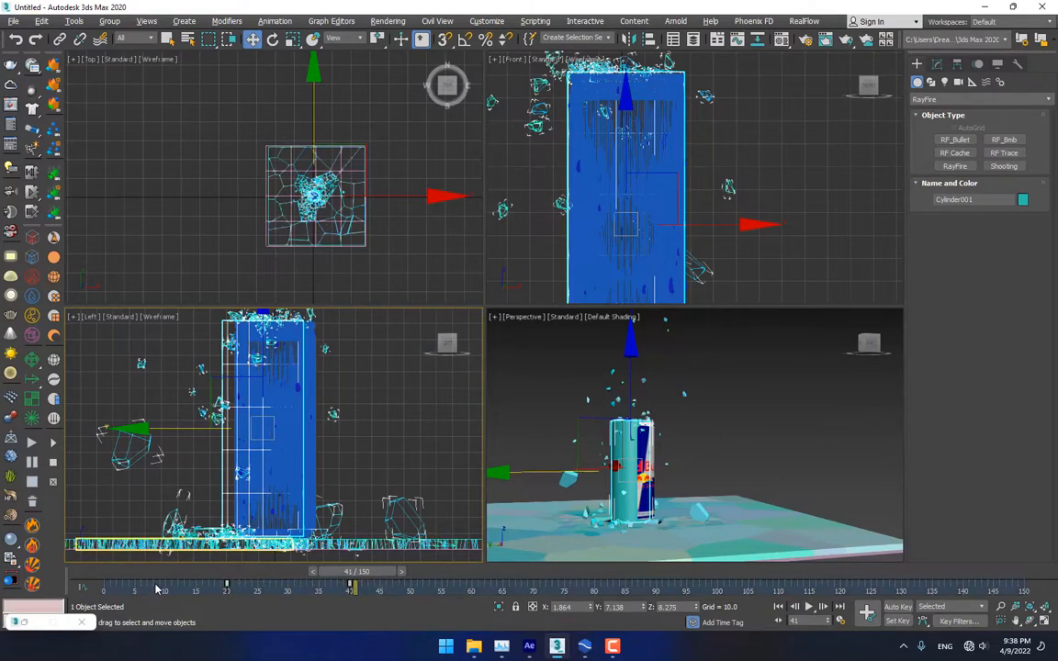
{"action": "left_click", "coordinate": [253, 461]}
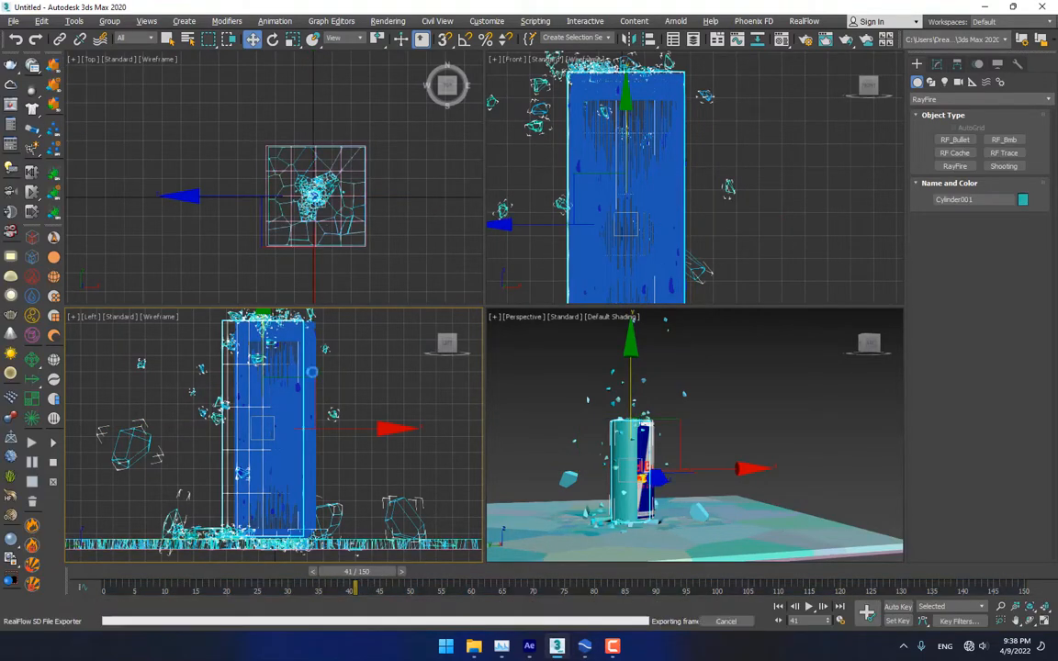
{"action": "left_click", "coordinate": [583, 648]}
{"action": "left_click_drag", "start_coordinate": [308, 615], "coordinate": [105, 606]}
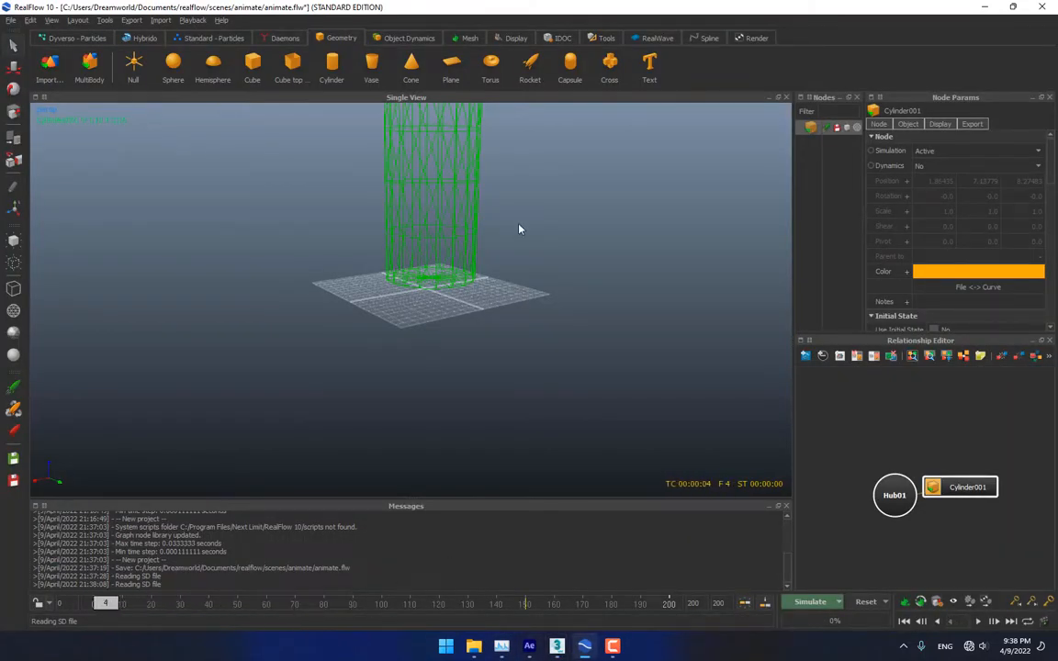
{"action": "middle_click_drag", "start_coordinate": [507, 237], "coordinate": [476, 332], "text": "alt"}
{"action": "left_click_drag", "start_coordinate": [476, 331], "coordinate": [445, 322], "text": "alt"}
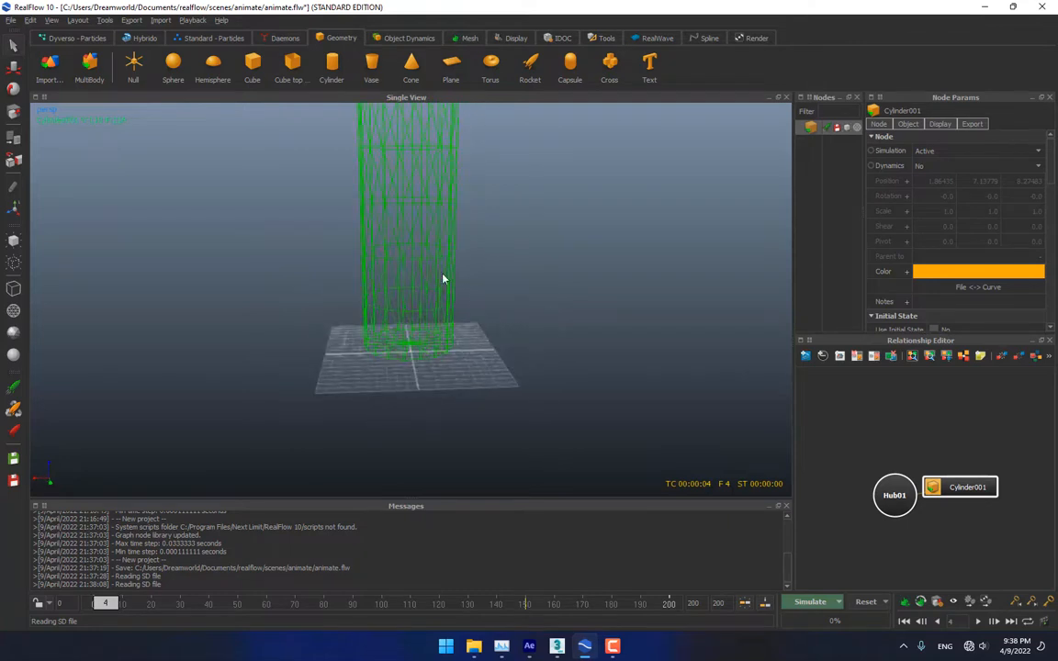
{"action": "middle_click_drag", "start_coordinate": [443, 274], "coordinate": [445, 353], "text": "alt"}
{"action": "left_click_drag", "start_coordinate": [445, 357], "coordinate": [465, 341], "text": "alt"}
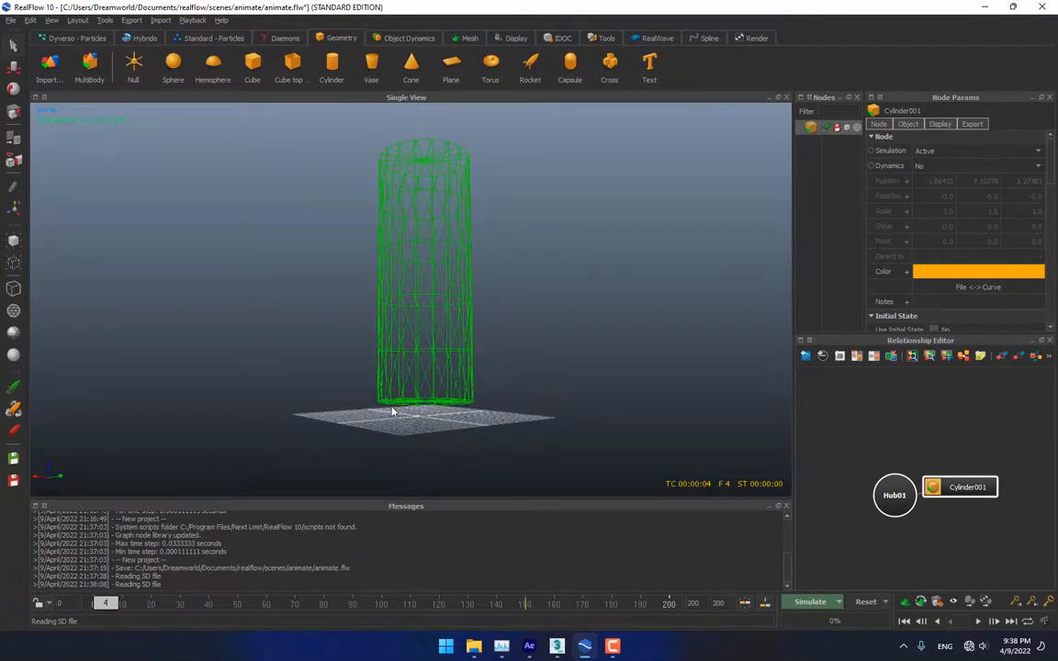
{"action": "left_click_drag", "start_coordinate": [450, 334], "coordinate": [432, 356], "text": "alt"}
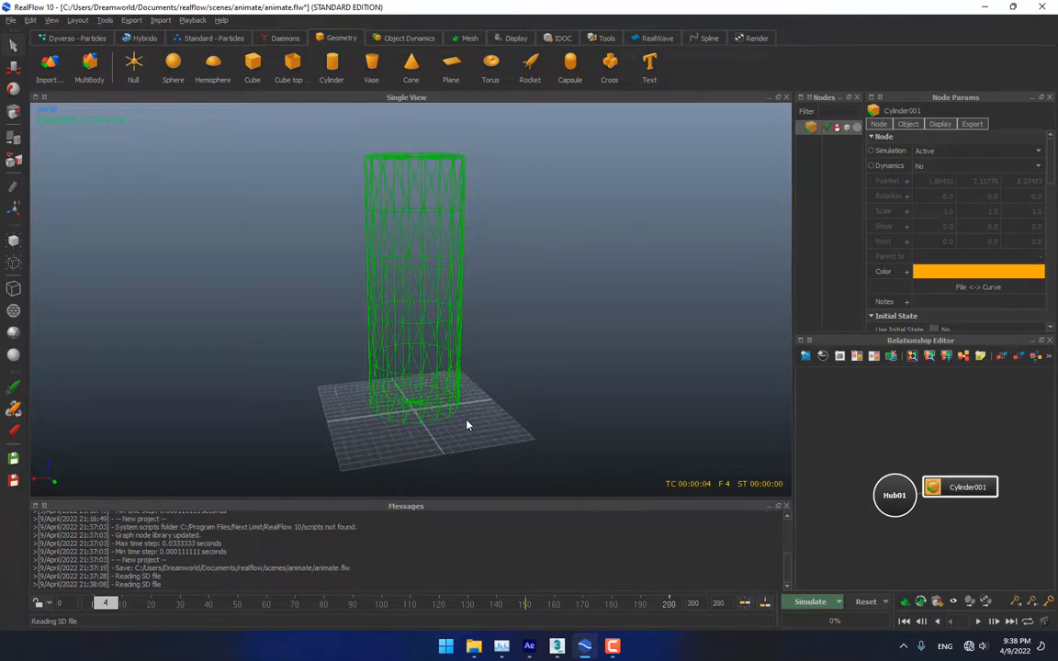
{"action": "scroll", "coordinate": [424, 427], "scroll_direction": "up", "scroll_amount": 5}
{"action": "middle_click_drag", "start_coordinate": [428, 439], "coordinate": [467, 207], "text": "alt"}
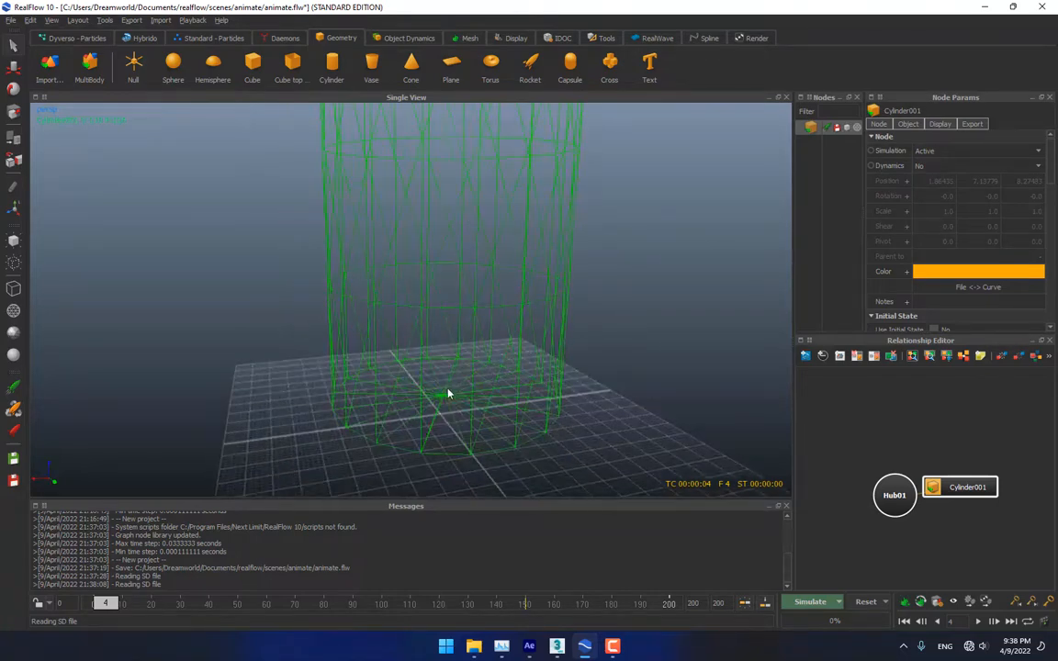
{"action": "middle_click_drag", "start_coordinate": [449, 393], "coordinate": [454, 279], "text": "alt"}
{"action": "scroll", "coordinate": [468, 318], "scroll_direction": "up", "scroll_amount": 3}
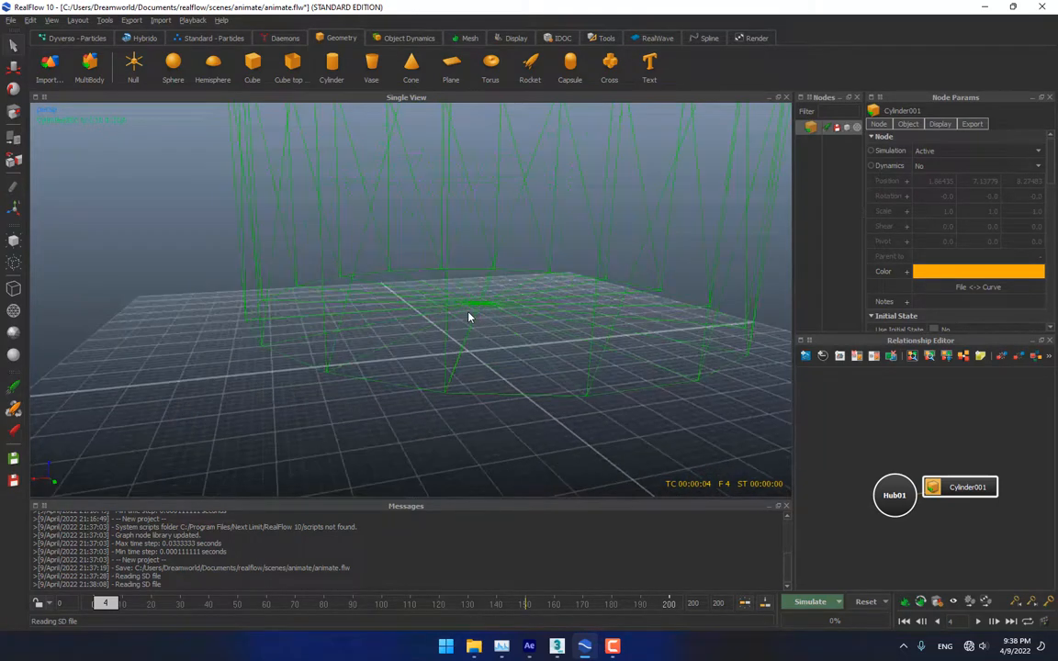
{"action": "scroll", "coordinate": [450, 329], "scroll_direction": "down", "scroll_amount": 5}
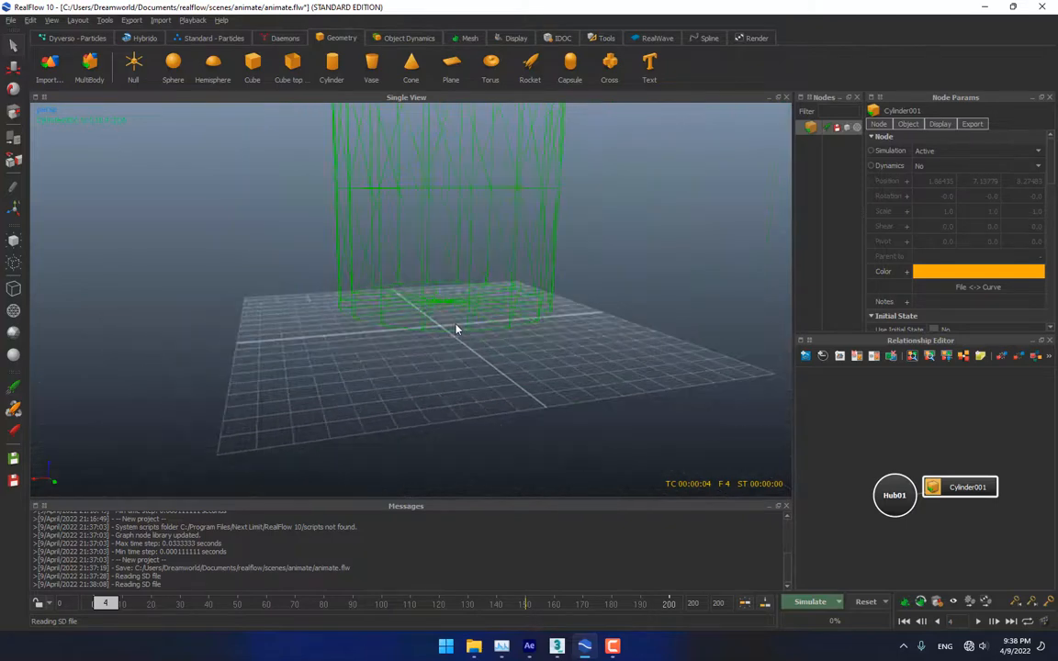
{"action": "middle_click_drag", "start_coordinate": [491, 241], "coordinate": [440, 407], "text": "alt"}
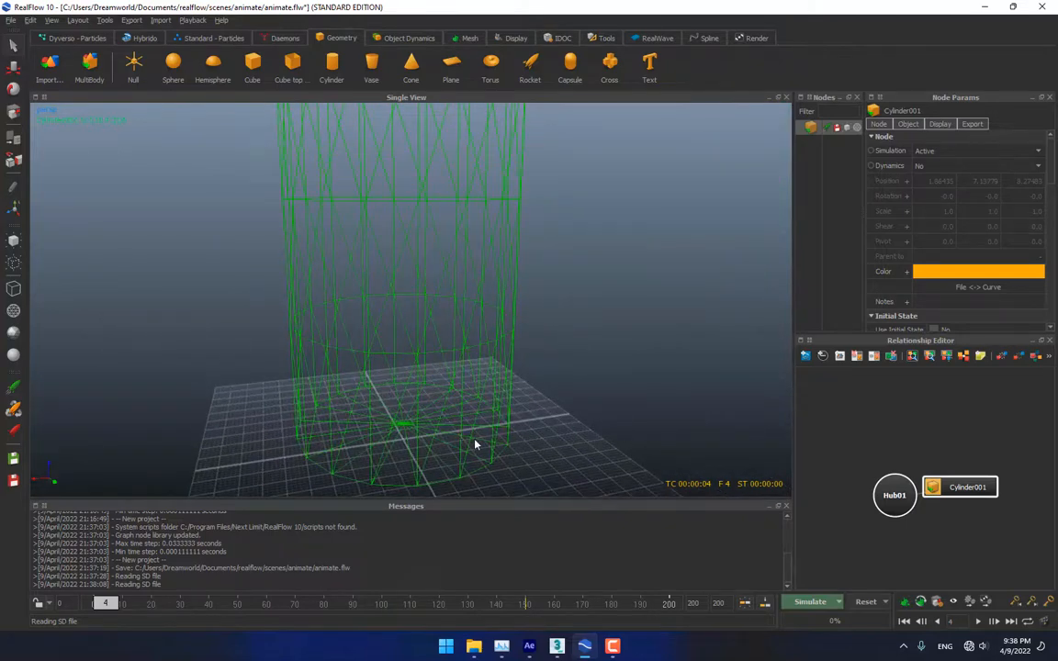
{"action": "scroll", "coordinate": [475, 442], "scroll_direction": "up", "scroll_amount": 5}
{"action": "scroll", "coordinate": [409, 361], "scroll_direction": "down", "scroll_amount": 6}
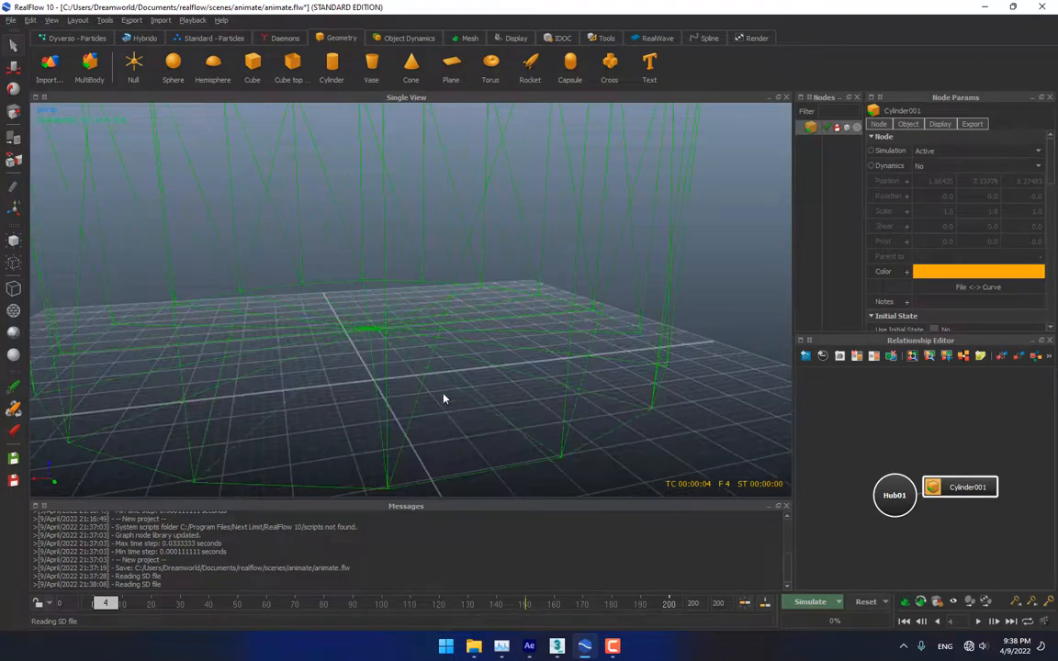
{"action": "middle_click_drag", "start_coordinate": [476, 399], "coordinate": [475, 451], "text": "alt"}
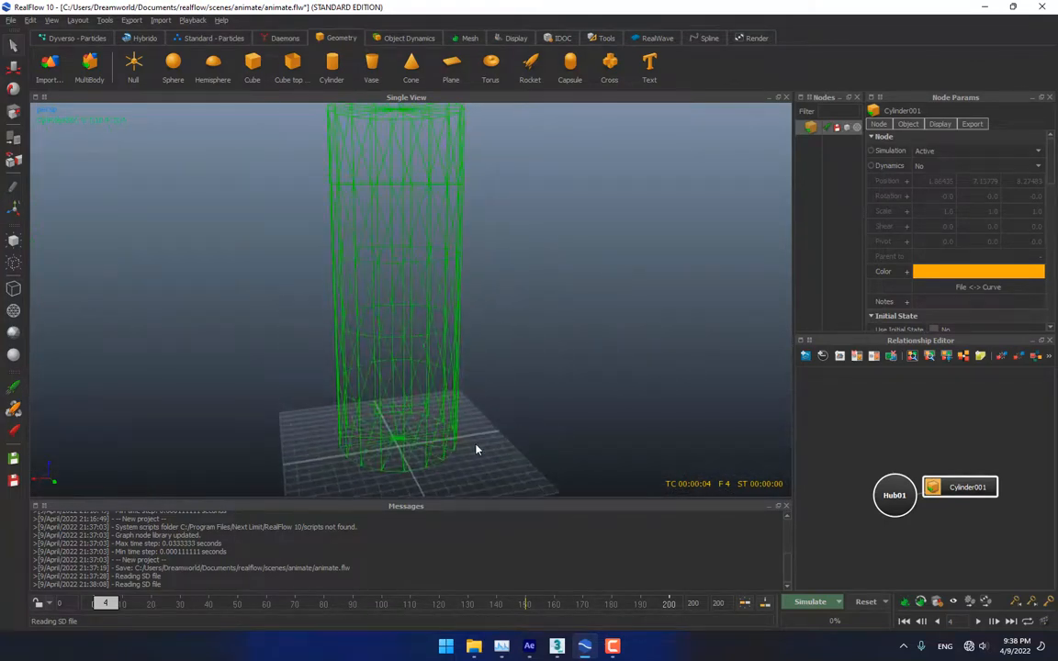
Set the Geometry scale in Scale options to 0.2
{"action": "left_click", "coordinate": [951, 602]}
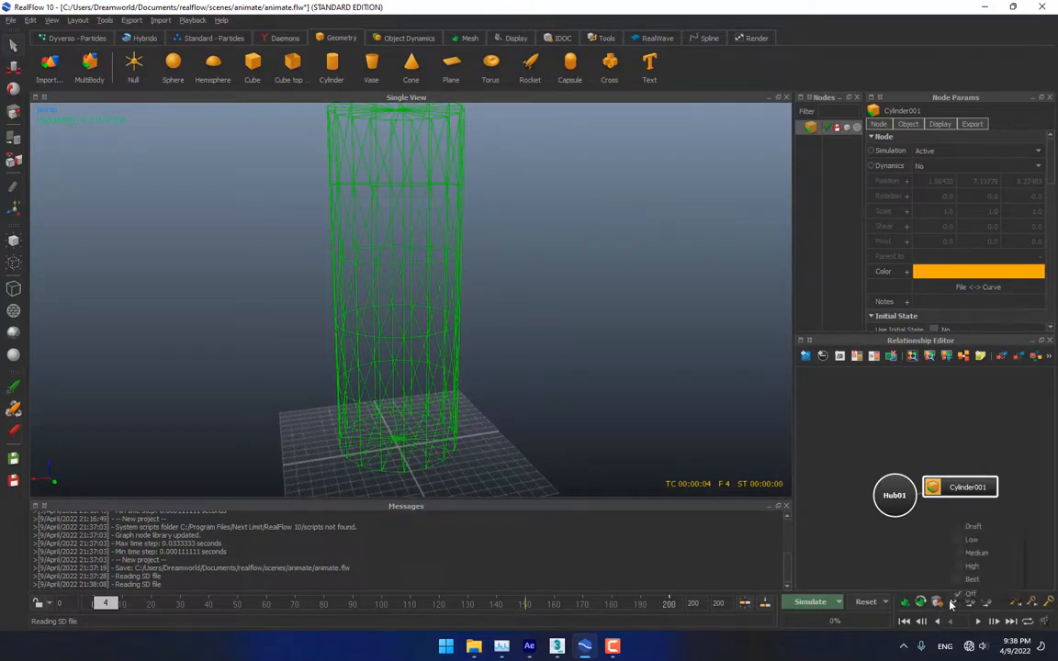
{"action": "left_click", "coordinate": [937, 602]}
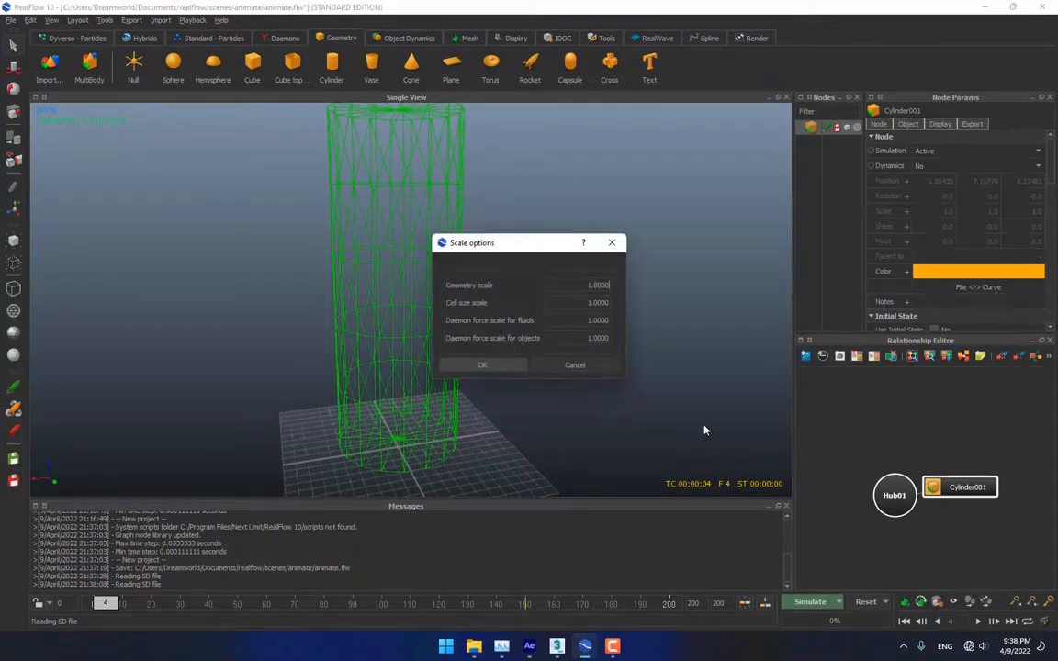
{"action": "left_click_drag", "start_coordinate": [591, 285], "coordinate": [655, 293]}
{"action": "type", "text": "0.2"}
{"action": "key", "text": "Return"}
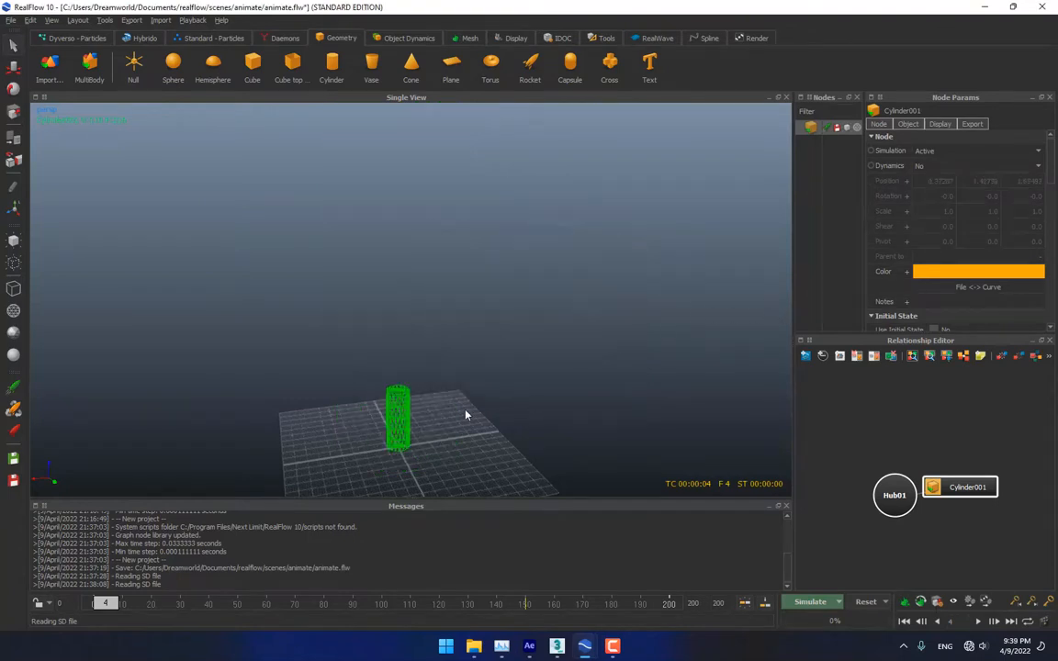
{"action": "scroll", "coordinate": [423, 406], "scroll_direction": "up", "scroll_amount": 4}
Recentre the view on the cylinder and add a Circle emitter from the Standard - Particles shelf
{"action": "middle_click_drag", "start_coordinate": [450, 465], "coordinate": [492, 253]}
{"action": "mouse_move", "coordinate": [469, 414]}
{"action": "middle_mouse_down"}
{"action": "mouse_move", "coordinate": [458, 250]}
{"action": "mouse_move", "coordinate": [463, 295]}
{"action": "middle_mouse_up"}
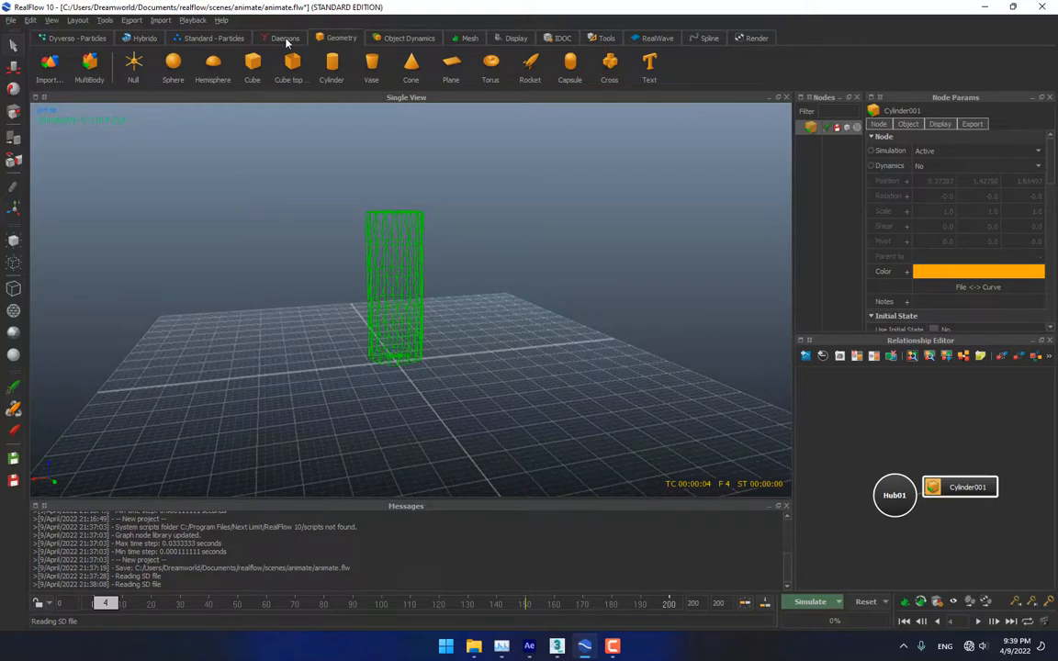
{"action": "left_click", "coordinate": [207, 38]}
{"action": "left_click", "coordinate": [50, 64]}
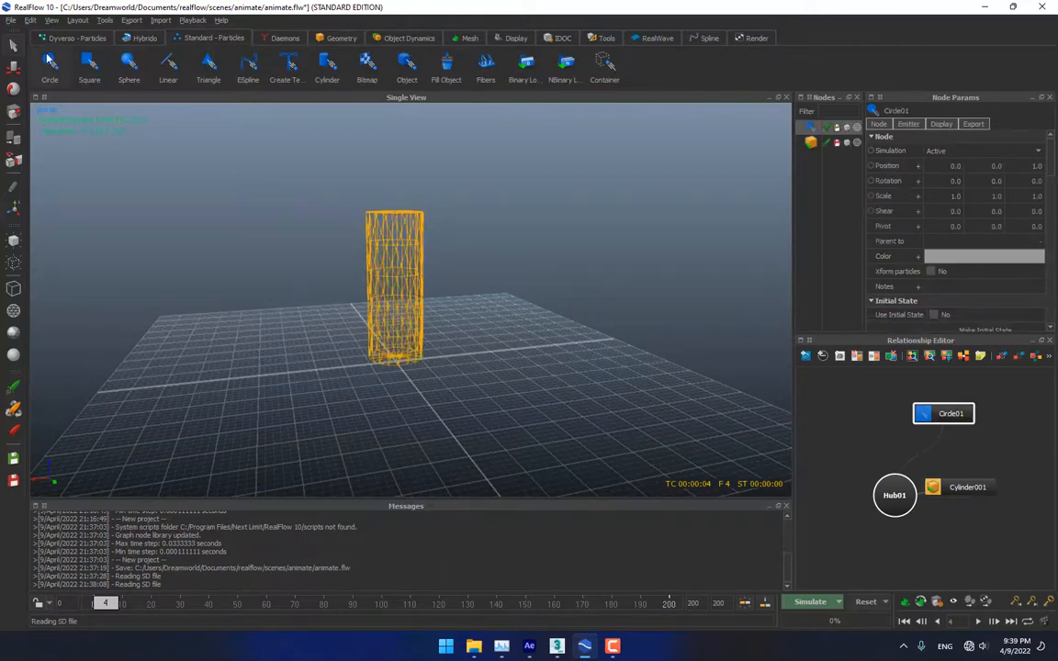
Recentre on the enlarged cylinder and change the Geometry scale from 0.2 to 0.1
{"action": "scroll", "coordinate": [400, 334], "scroll_direction": "up", "scroll_amount": 5}
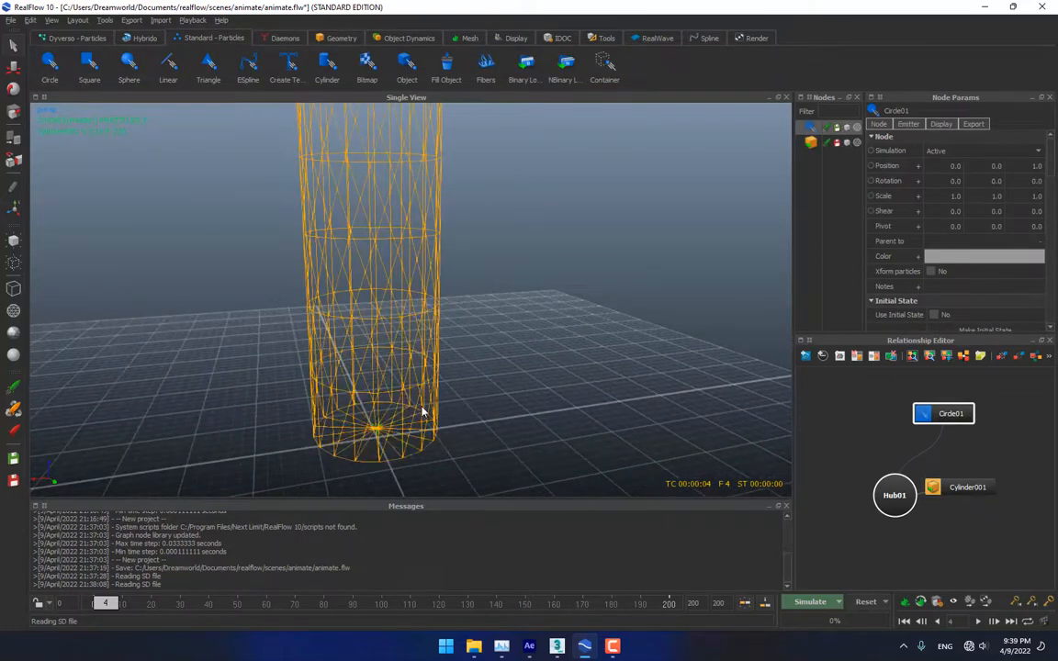
{"action": "middle_click_drag", "start_coordinate": [423, 411], "coordinate": [462, 314]}
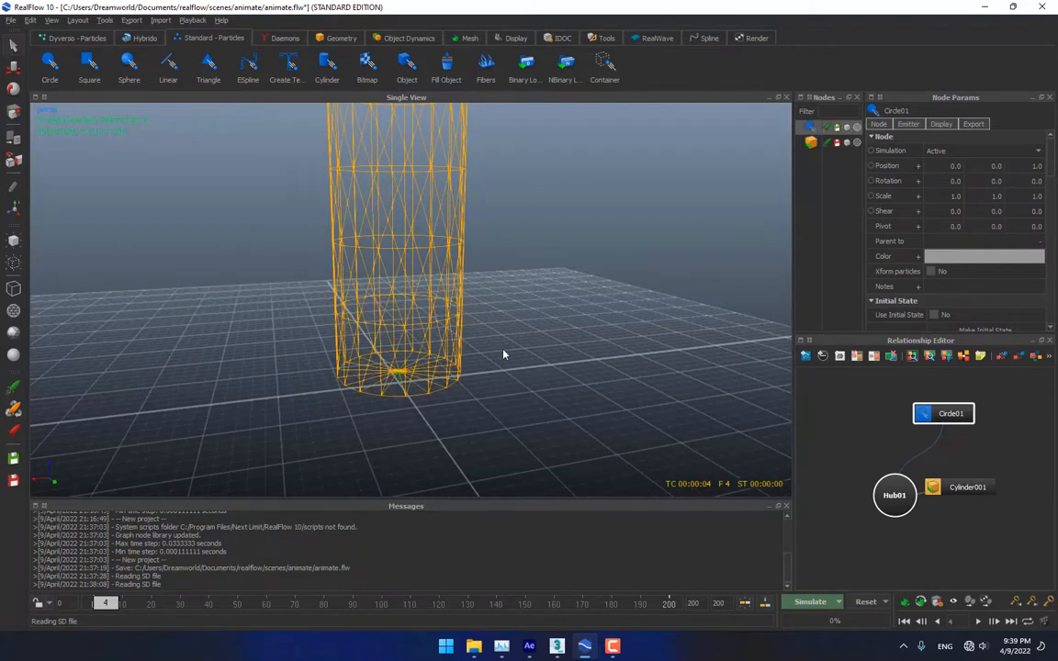
{"action": "left_click", "coordinate": [936, 602]}
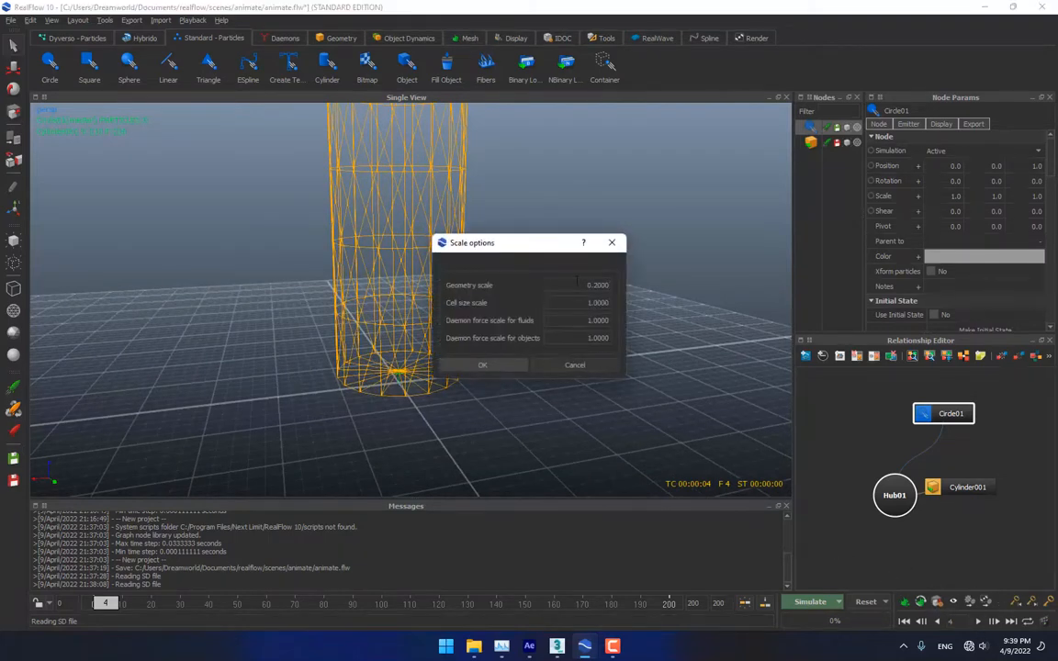
{"action": "key", "text": "BackSpace"}
{"action": "key", "text": "BackSpace"}
{"action": "key", "text": "BackSpace"}
{"action": "key", "text": "BackSpace"}
{"action": "type", "text": "1"}
{"action": "key", "text": "Return"}
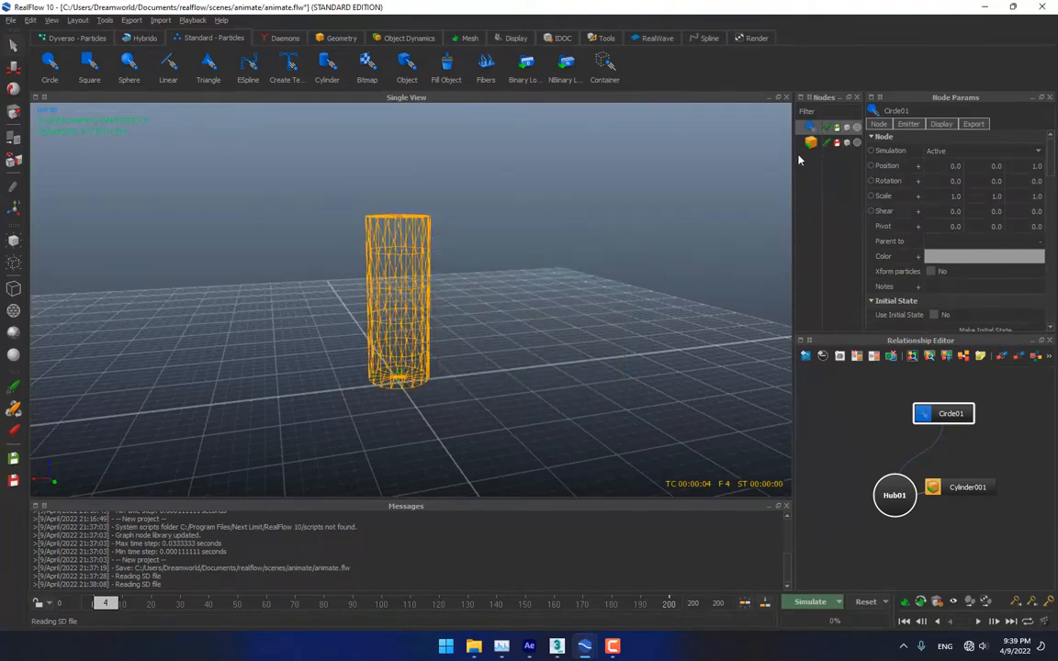
{"action": "left_click_drag", "start_coordinate": [792, 161], "coordinate": [721, 193]}
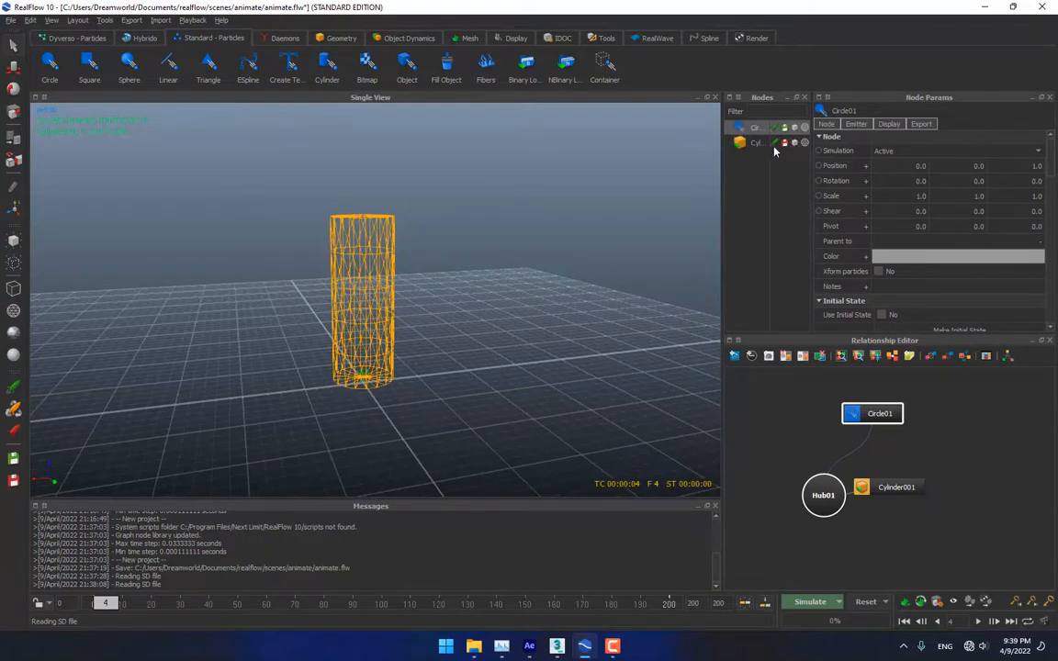
Raise the Circle01 emitter and move it to the left of the cylinder
{"action": "left_click_drag", "start_coordinate": [812, 145], "coordinate": [845, 153]}
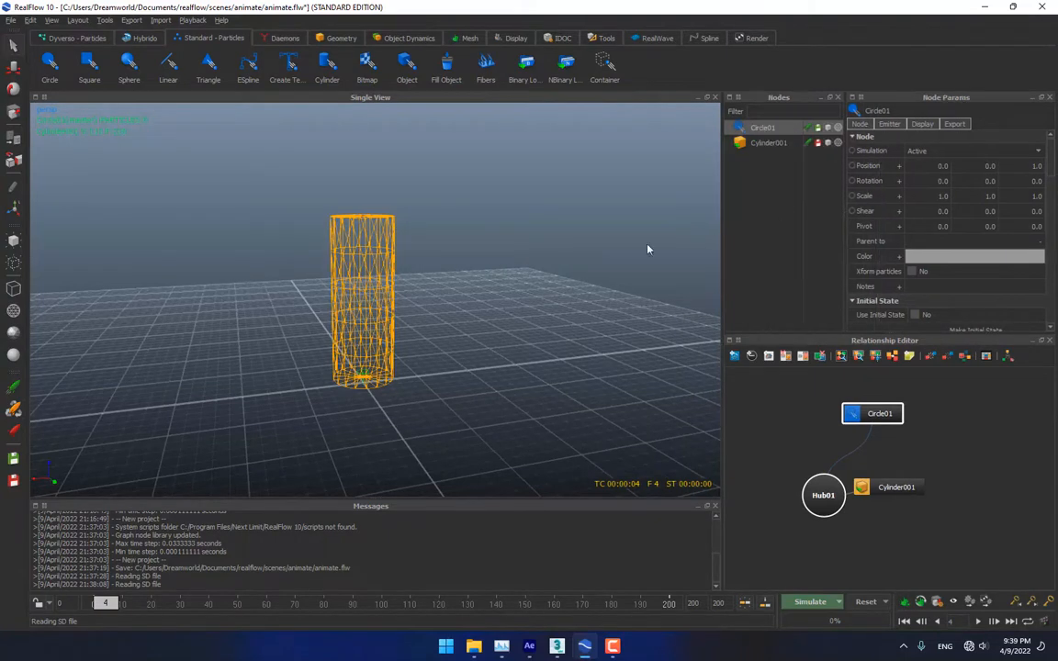
{"action": "left_click", "coordinate": [14, 67]}
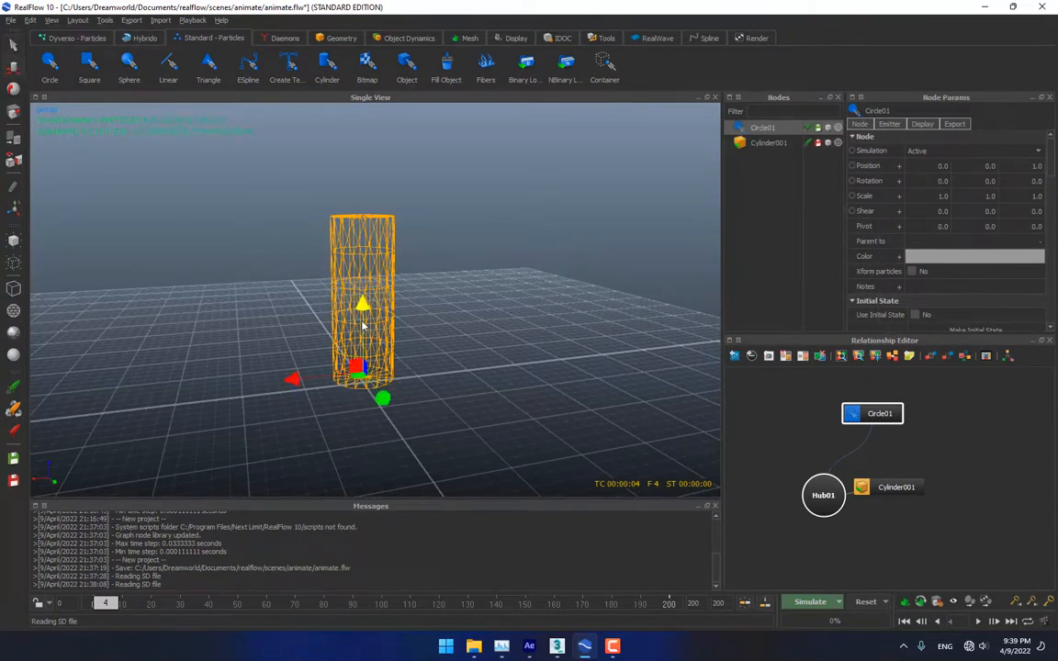
{"action": "left_click_drag", "start_coordinate": [369, 371], "coordinate": [377, 237]}
{"action": "left_click_drag", "start_coordinate": [375, 314], "coordinate": [447, 302], "text": "alt"}
{"action": "left_click_drag", "start_coordinate": [325, 308], "coordinate": [230, 312]}
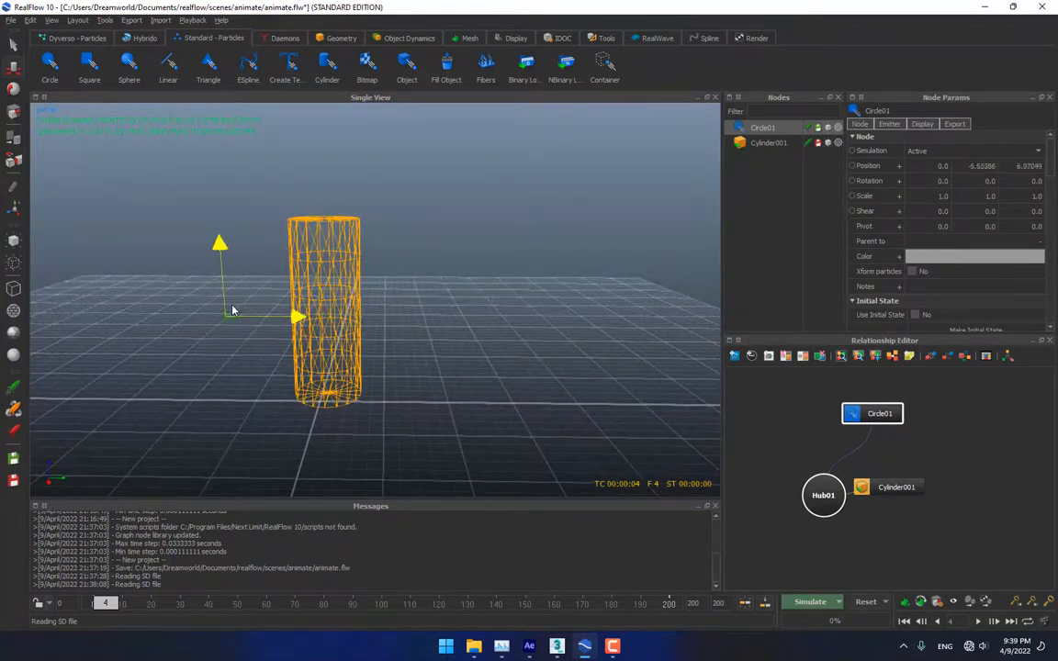
Tilt Circle01 to about 70 degrees on X and shift it farther left
{"action": "left_click", "coordinate": [14, 87]}
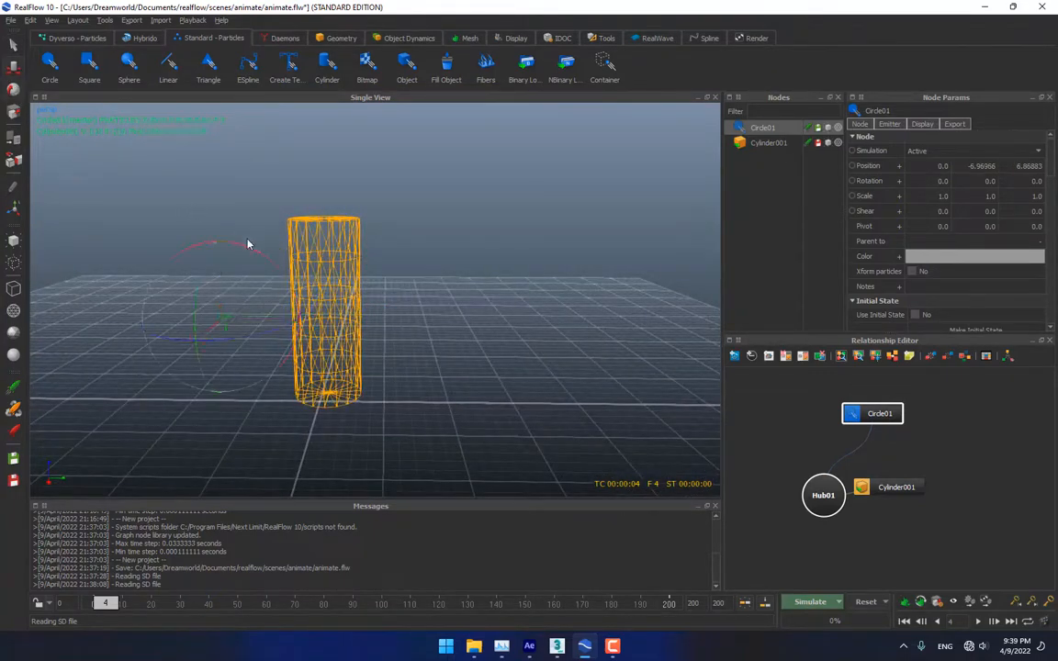
{"action": "left_click_drag", "start_coordinate": [247, 244], "coordinate": [210, 239]}
{"action": "left_click_drag", "start_coordinate": [282, 270], "coordinate": [205, 217]}
{"action": "left_click", "coordinate": [13, 67]}
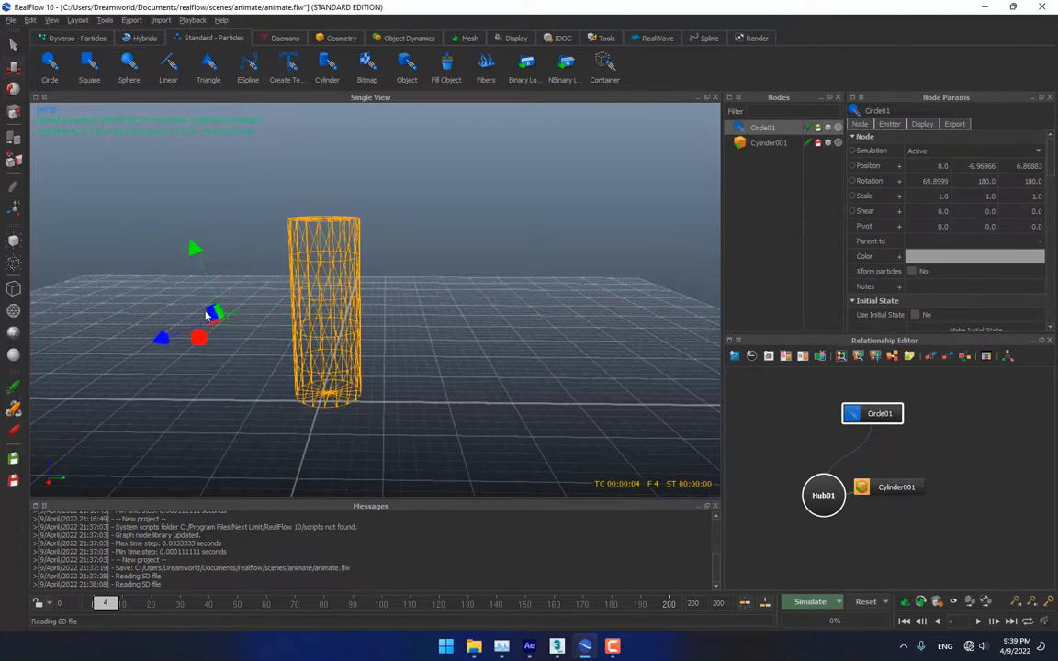
{"action": "left_click_drag", "start_coordinate": [206, 315], "coordinate": [167, 317]}
{"action": "left_click_drag", "start_coordinate": [292, 308], "coordinate": [301, 265], "text": "alt"}
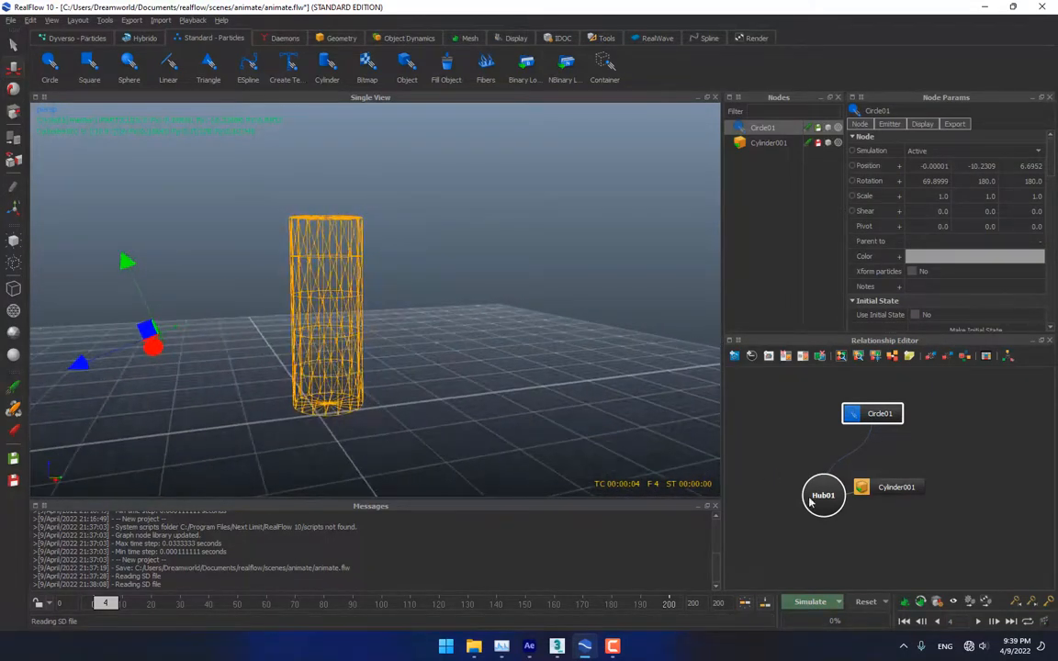
Run the simulation, checking Top, Front and Side views, and stop it at frame 44
{"action": "left_click", "coordinate": [806, 603]}
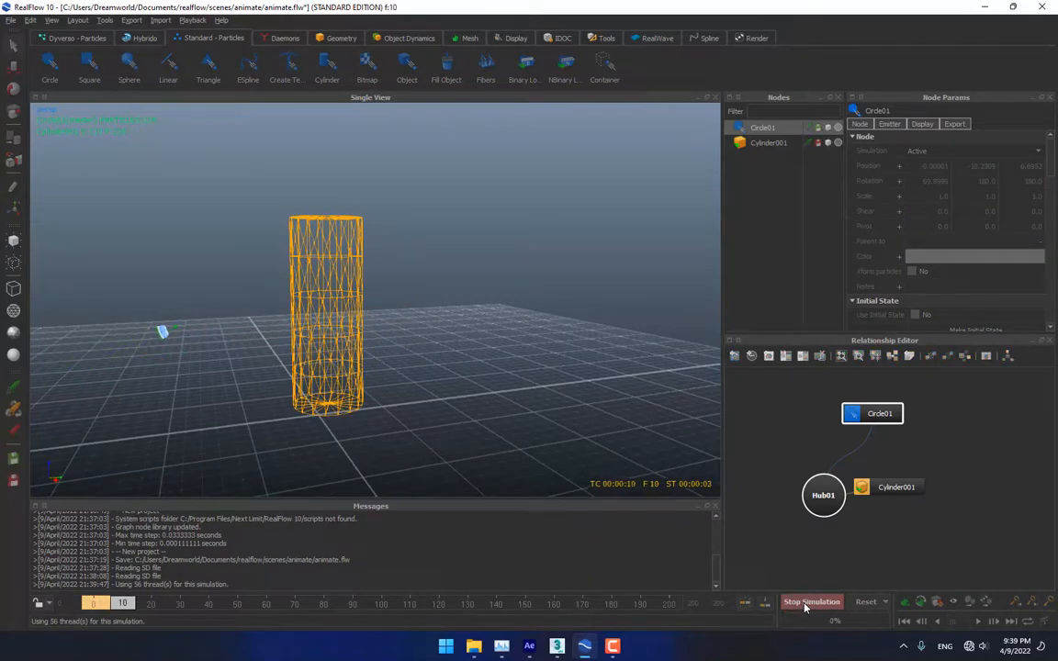
{"action": "left_click_drag", "start_coordinate": [172, 384], "coordinate": [362, 324], "text": "alt"}
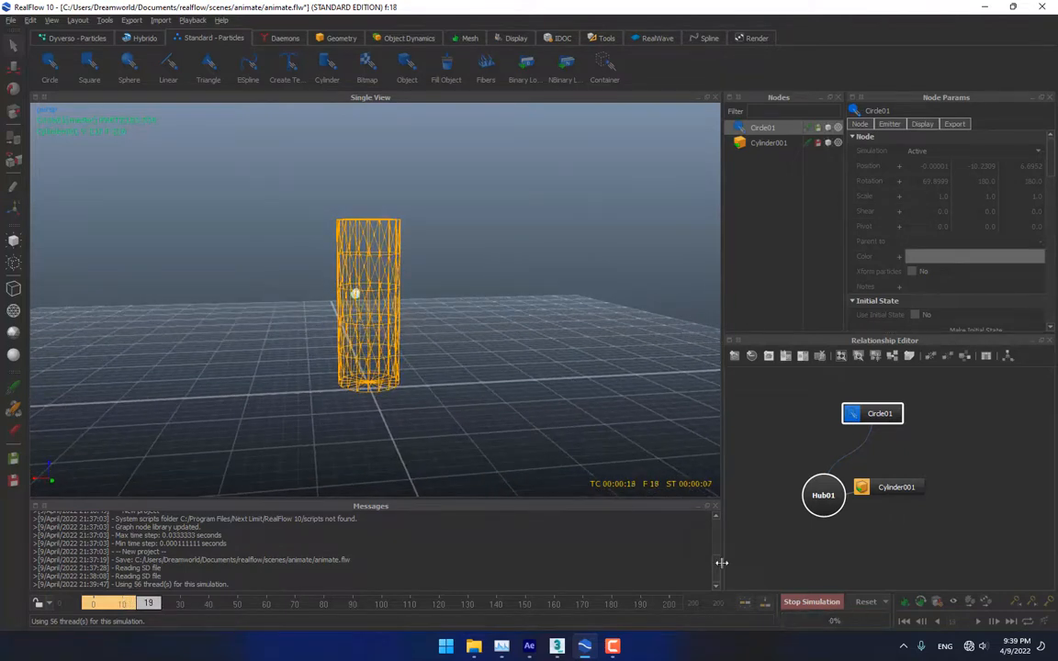
{"action": "key", "text": "1"}
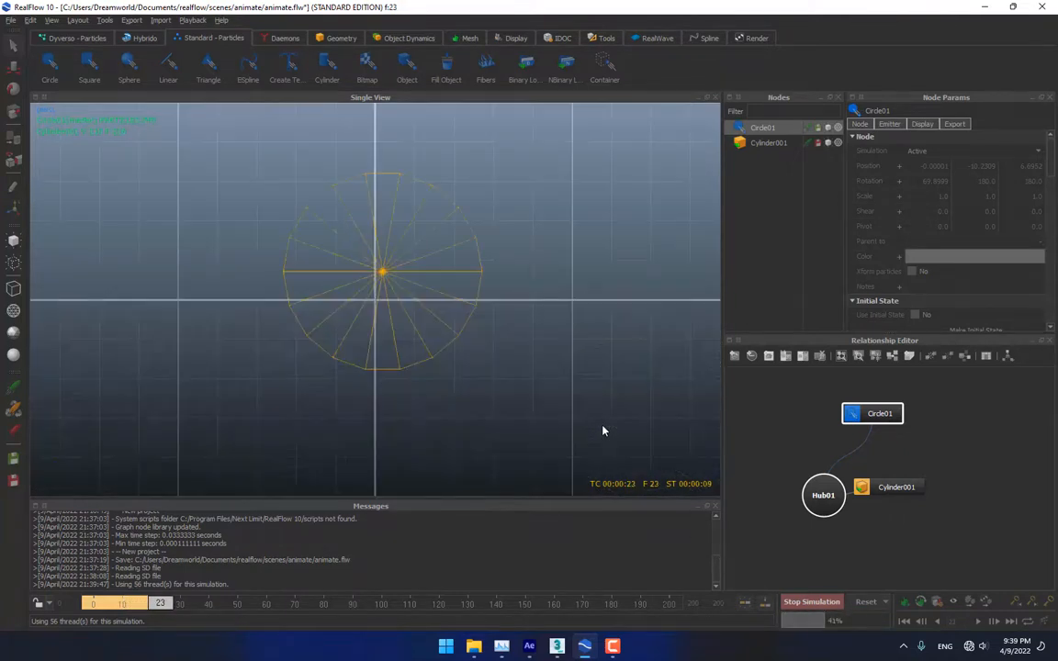
{"action": "right_click_drag", "start_coordinate": [603, 425], "coordinate": [494, 344], "text": "alt"}
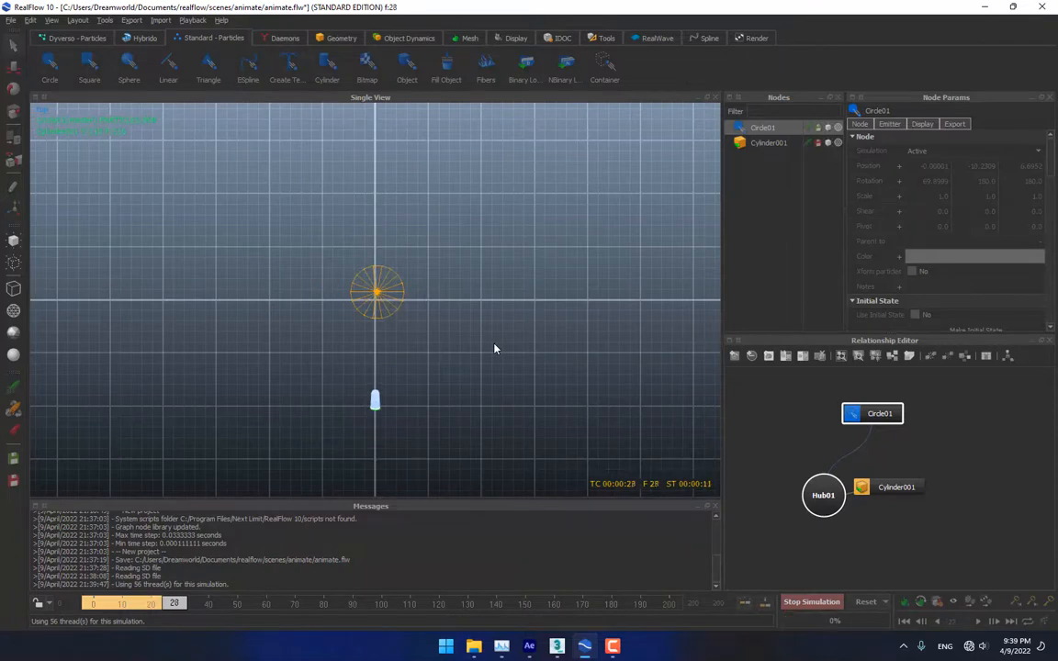
{"action": "key", "text": "2"}
{"action": "scroll", "coordinate": [494, 329], "scroll_direction": "down", "scroll_amount": 5}
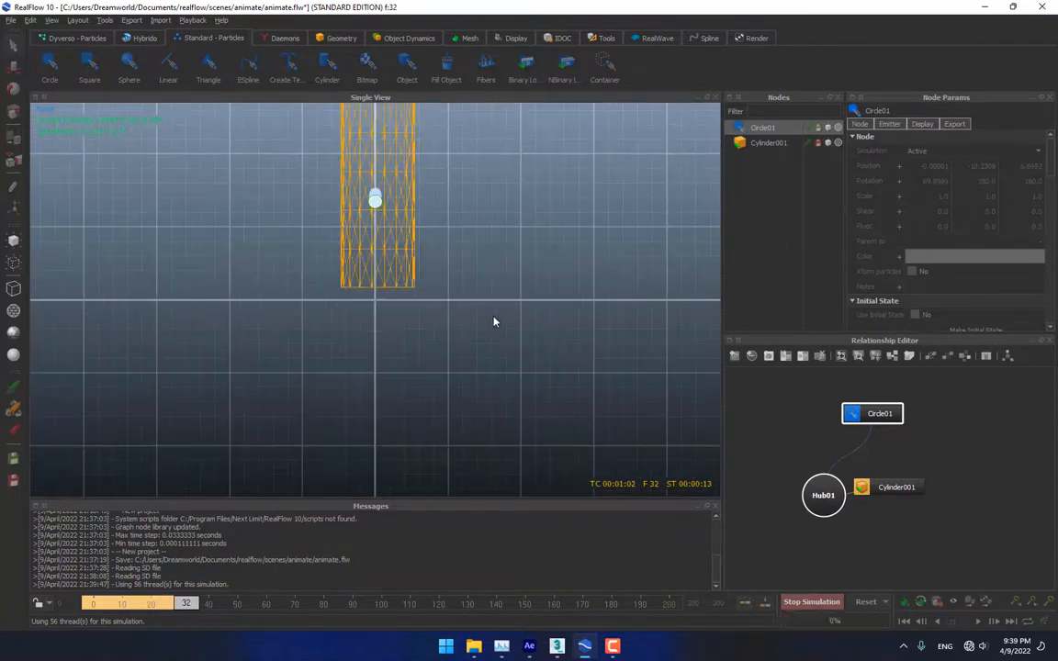
{"action": "key", "text": "3"}
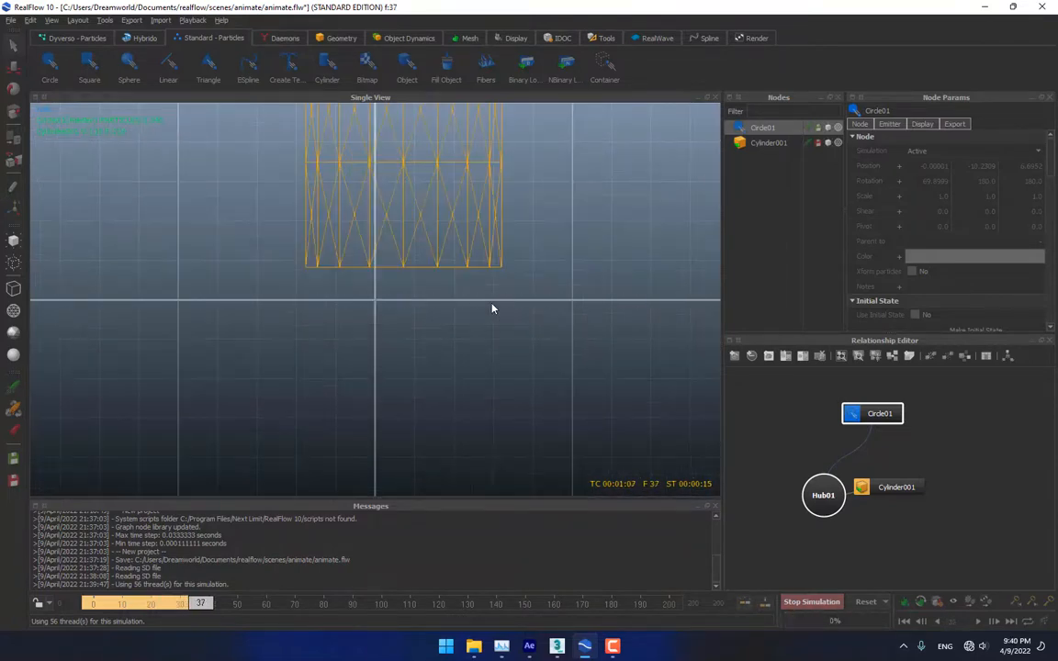
{"action": "scroll", "coordinate": [494, 310], "scroll_direction": "down", "scroll_amount": 7}
{"action": "scroll", "coordinate": [493, 309], "scroll_direction": "up", "scroll_amount": 5}
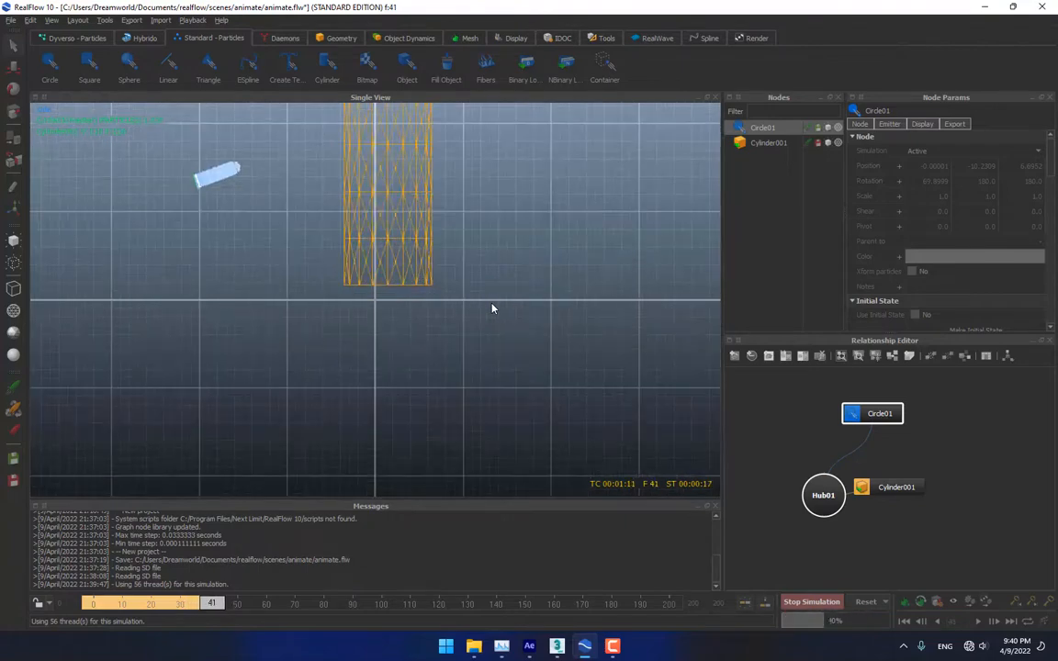
{"action": "left_click", "coordinate": [811, 603]}
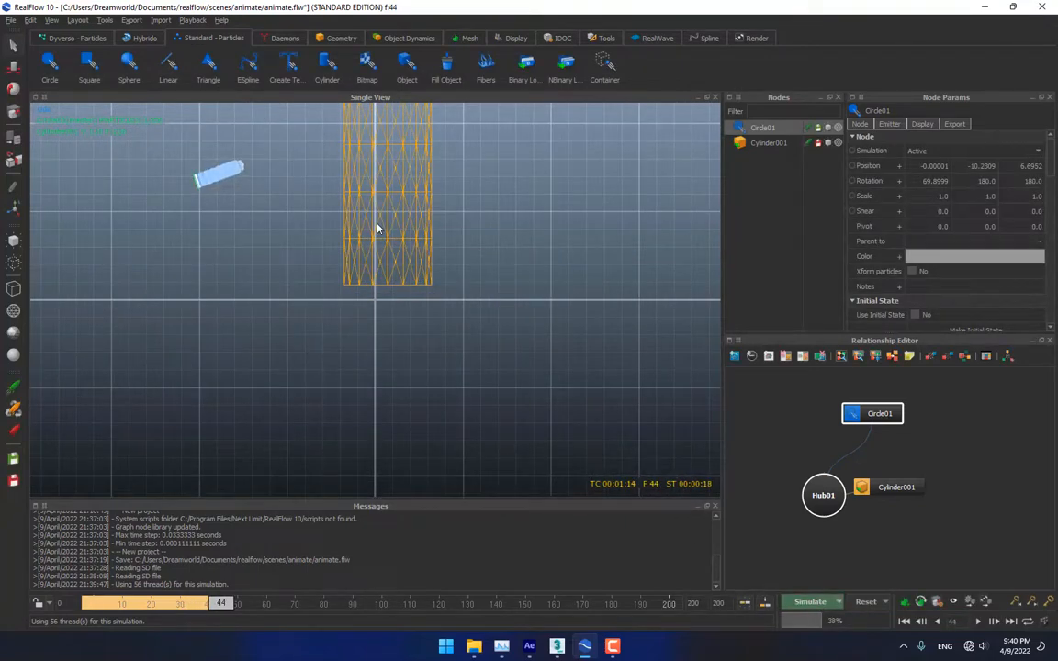
Set the Circle emitter's Speed to 0.0 and simulate to frame 200
{"action": "key", "text": "1"}
{"action": "left_click_drag", "start_coordinate": [383, 266], "coordinate": [422, 287], "text": "alt"}
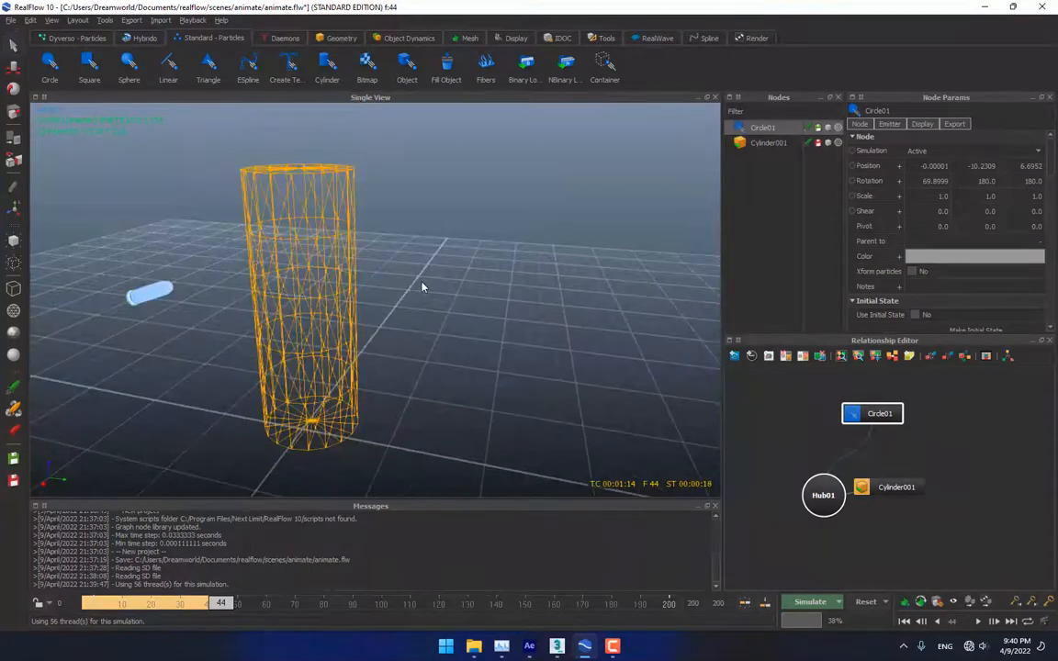
{"action": "scroll", "coordinate": [903, 232], "scroll_direction": "down", "scroll_amount": 6}
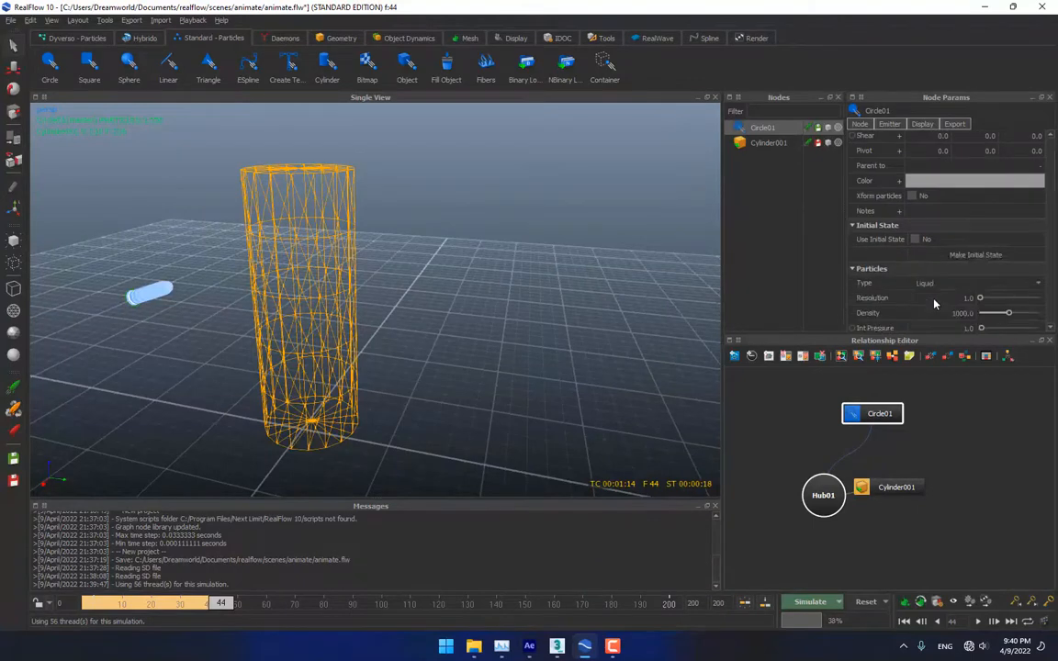
{"action": "scroll", "coordinate": [909, 221], "scroll_direction": "down", "scroll_amount": 10}
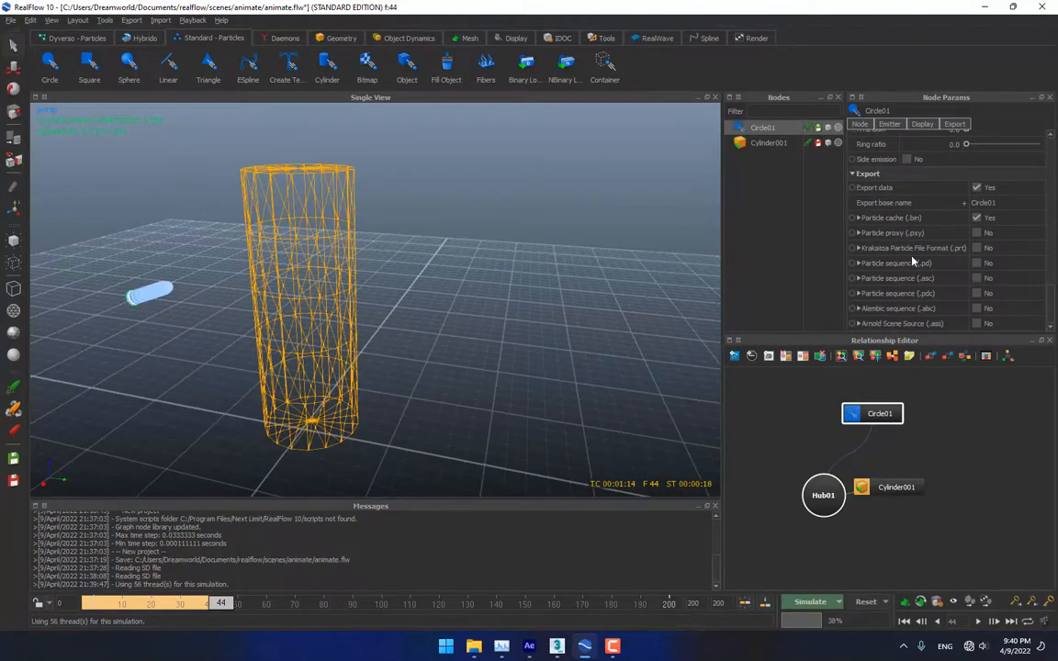
{"action": "scroll", "coordinate": [912, 257], "scroll_direction": "up", "scroll_amount": 3}
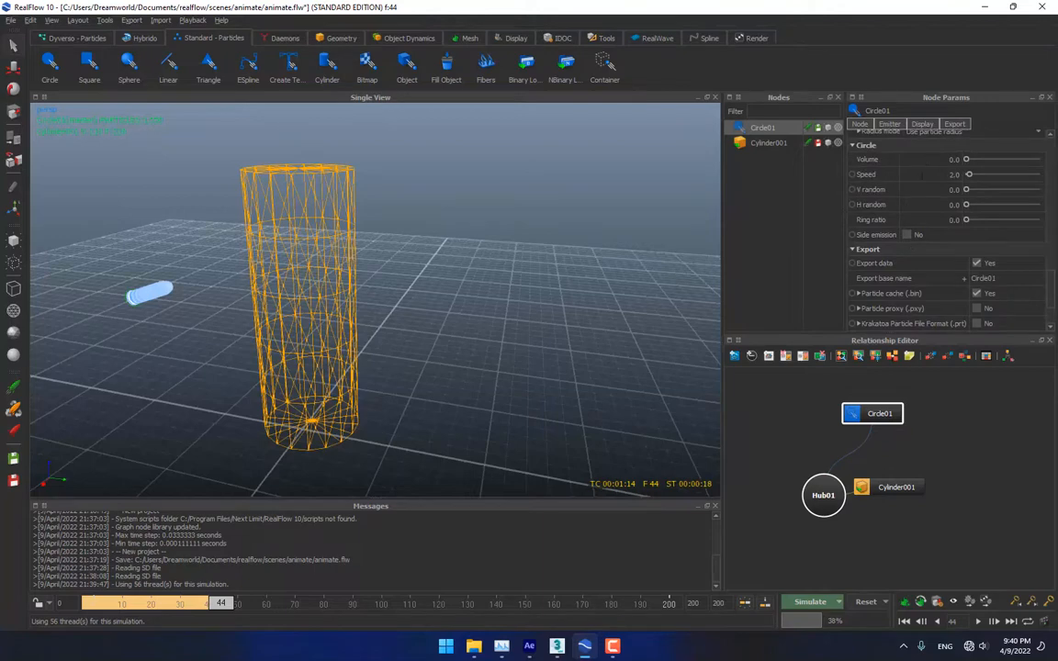
{"action": "double_click", "coordinate": [923, 174]}
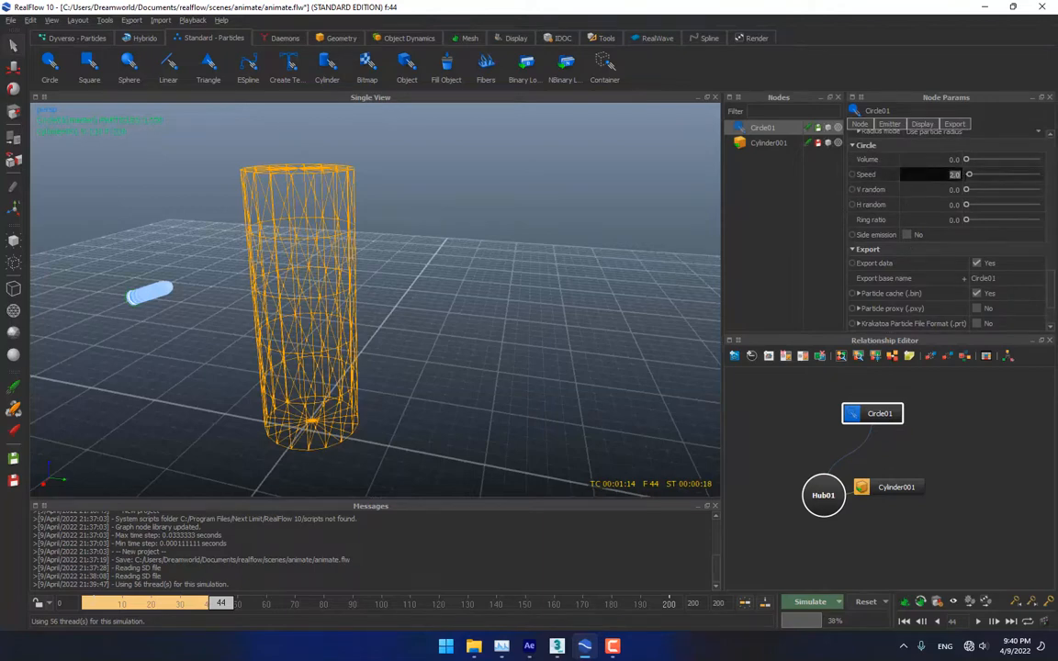
{"action": "left_click", "coordinate": [808, 602]}
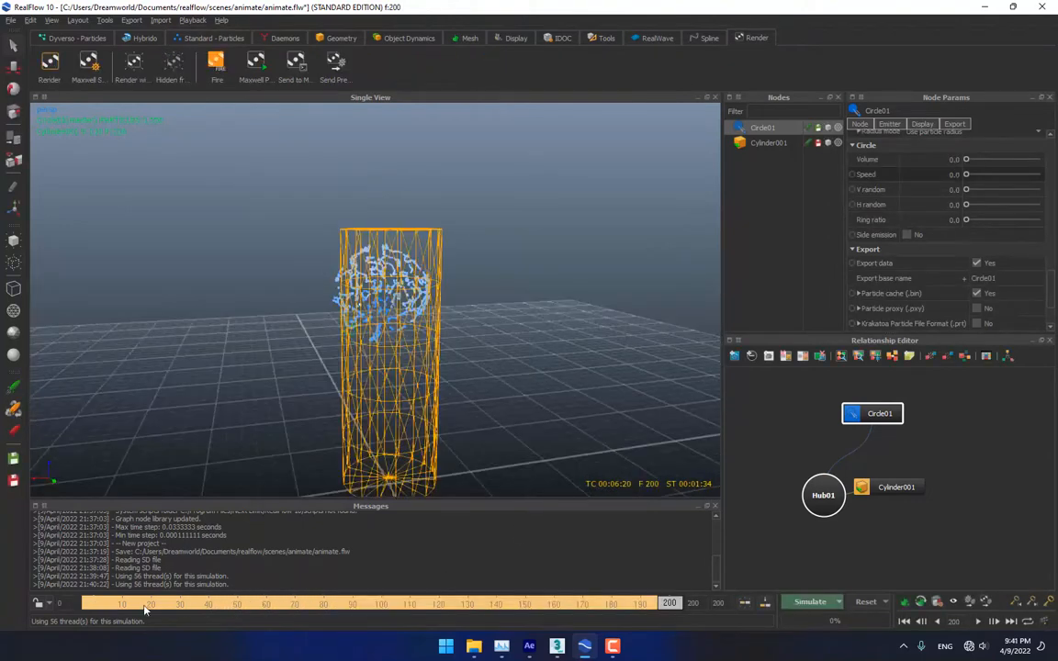
Review the cached frames (168, 54) around the cylinder, then return to frame 0
{"action": "left_click_drag", "start_coordinate": [125, 607], "coordinate": [411, 584]}
{"action": "mouse_move", "coordinate": [452, 425]}
{"action": "left_mouse_down", "text": "alt"}
{"action": "mouse_move", "coordinate": [461, 409]}
{"action": "mouse_move", "coordinate": [444, 406]}
{"action": "left_mouse_up", "text": "alt"}
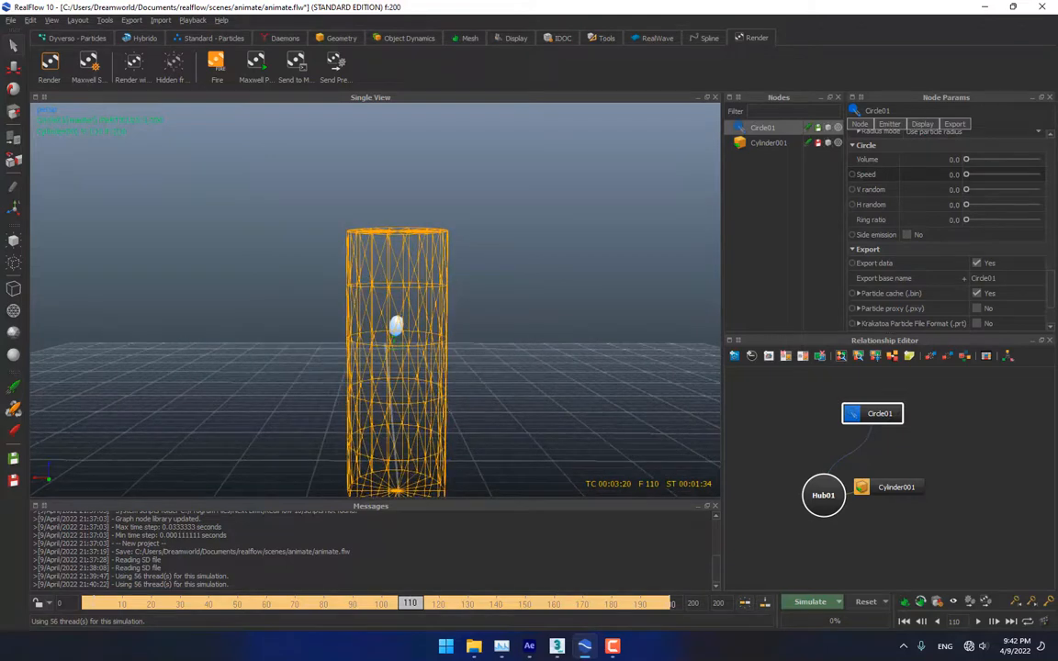
{"action": "mouse_move", "coordinate": [410, 604]}
{"action": "left_mouse_down"}
{"action": "mouse_move", "coordinate": [366, 604]}
{"action": "mouse_move", "coordinate": [673, 606]}
{"action": "mouse_move", "coordinate": [342, 605]}
{"action": "mouse_move", "coordinate": [587, 605]}
{"action": "mouse_move", "coordinate": [449, 604]}
{"action": "mouse_move", "coordinate": [495, 605]}
{"action": "left_mouse_up"}
{"action": "left_click_drag", "start_coordinate": [402, 579], "coordinate": [243, 576]}
{"action": "left_click_drag", "start_coordinate": [243, 343], "coordinate": [176, 318], "text": "alt"}
{"action": "left_click_drag", "start_coordinate": [249, 604], "coordinate": [28, 618]}
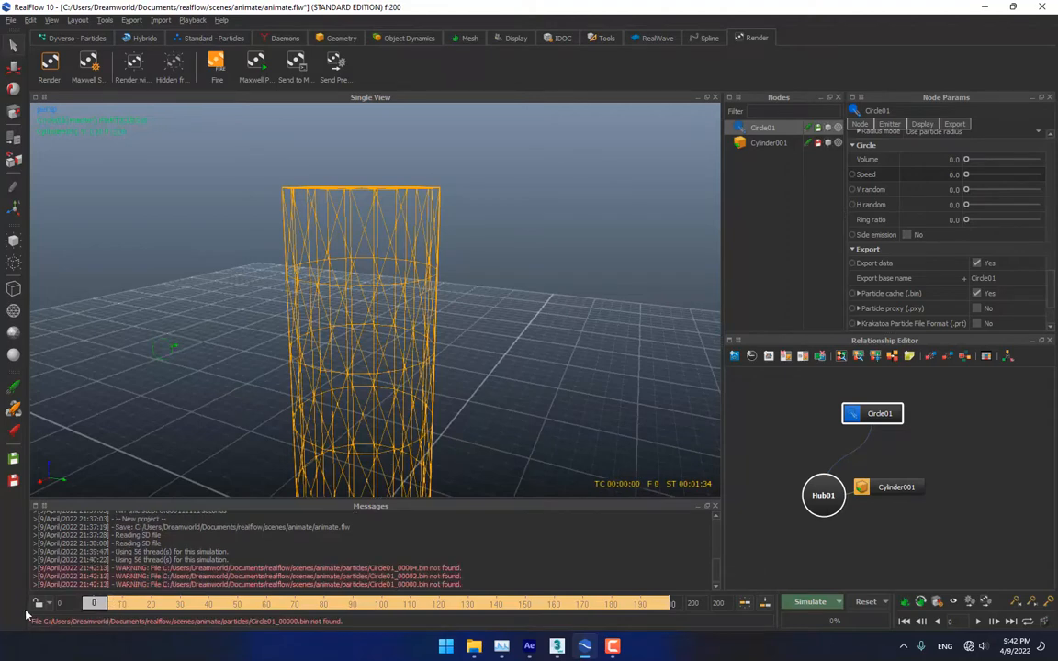
Scale the Circle01 emitter up to about 2.49
{"action": "left_click", "coordinate": [11, 92]}
{"action": "left_click", "coordinate": [14, 111]}
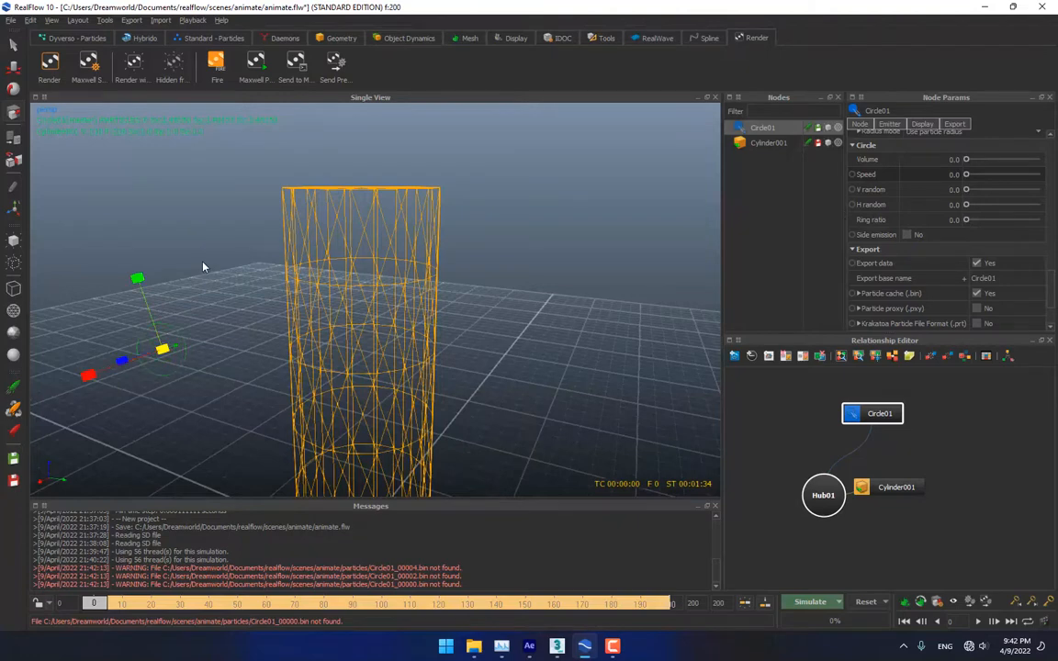
{"action": "left_click_drag", "start_coordinate": [205, 266], "coordinate": [234, 333], "text": "alt"}
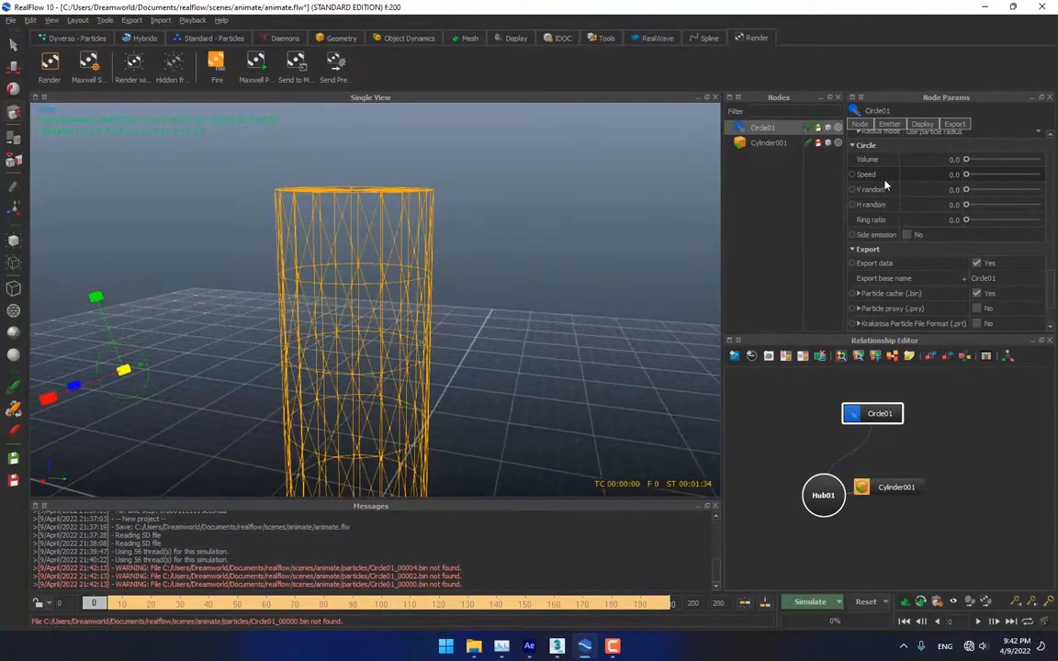
{"action": "scroll", "coordinate": [881, 193], "scroll_direction": "up", "scroll_amount": 10}
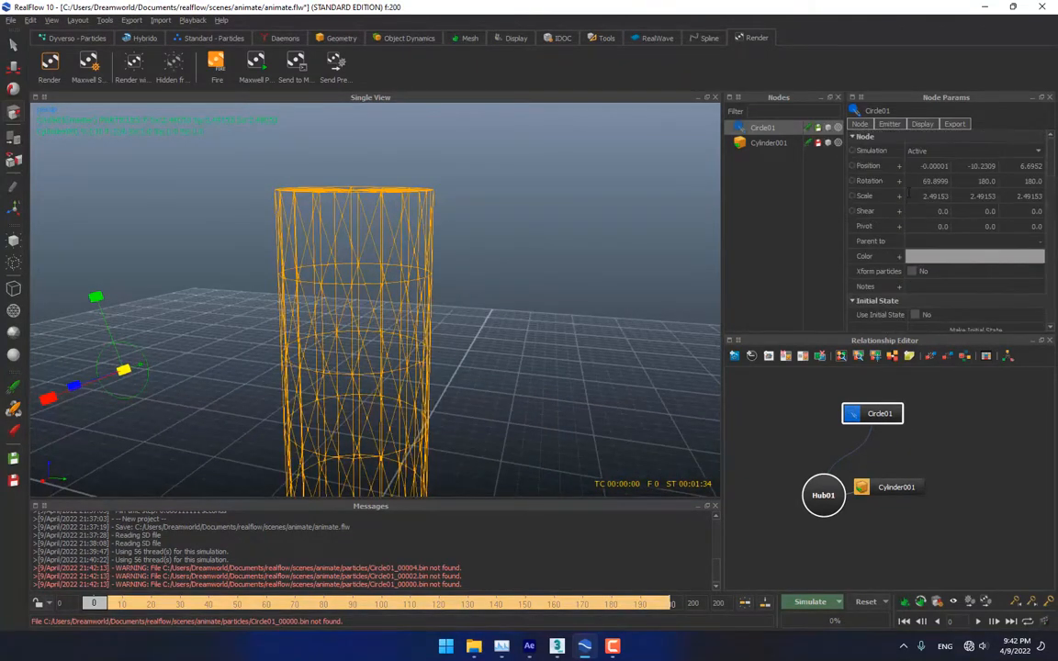
{"action": "scroll", "coordinate": [889, 260], "scroll_direction": "down", "scroll_amount": 5}
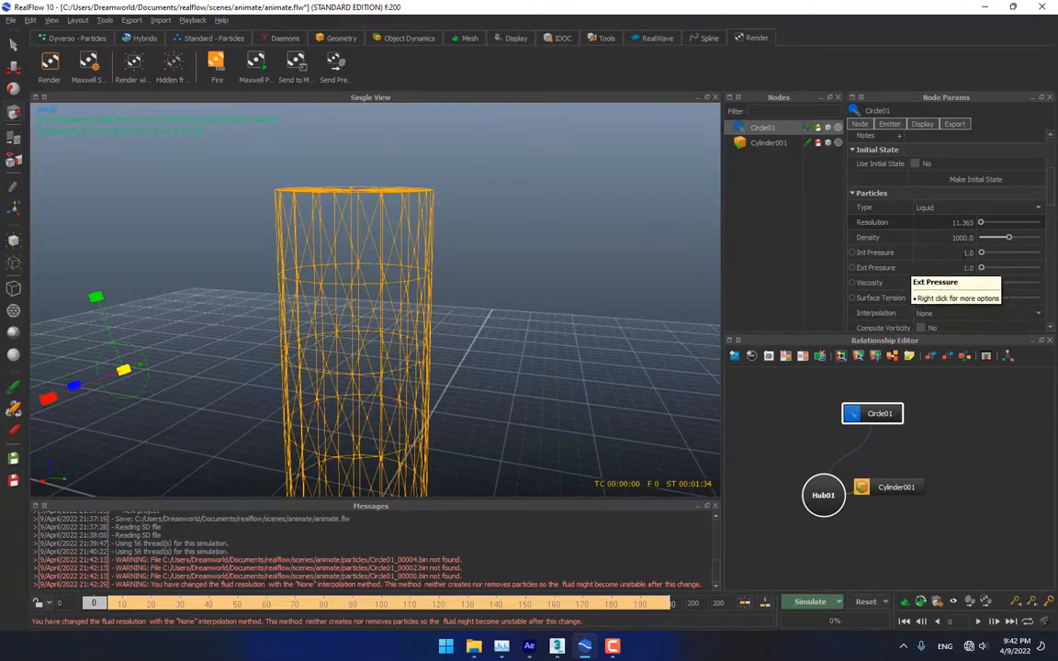
{"action": "scroll", "coordinate": [947, 268], "scroll_direction": "down", "scroll_amount": 3}
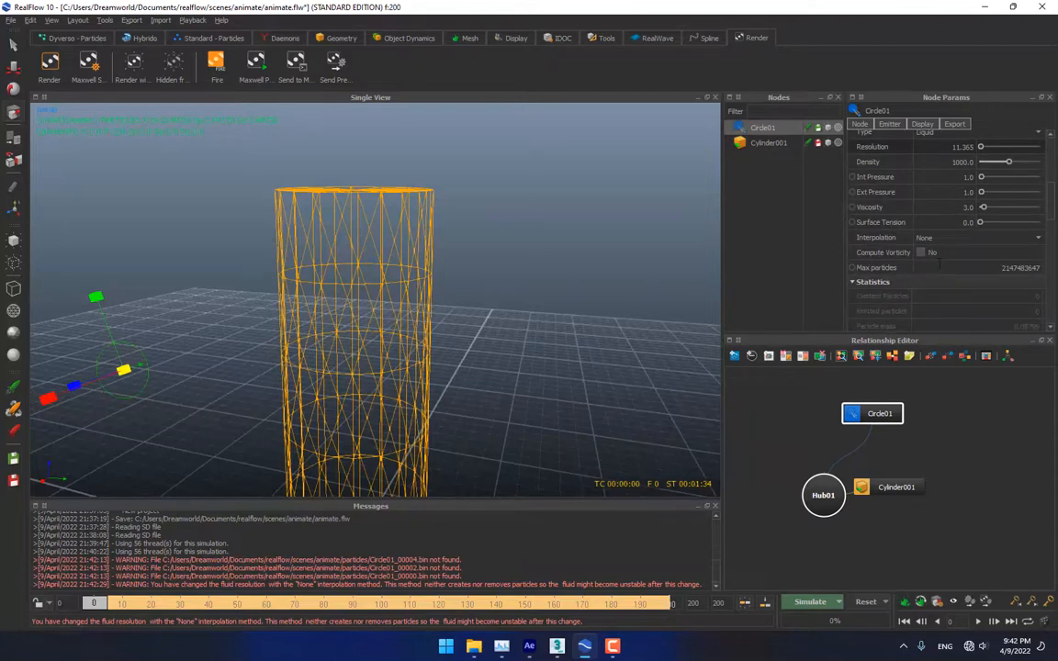
Set Circle01's Viscosity to 2.0, V and H random to 1.0, and Speed to 10
{"action": "left_click", "coordinate": [957, 206]}
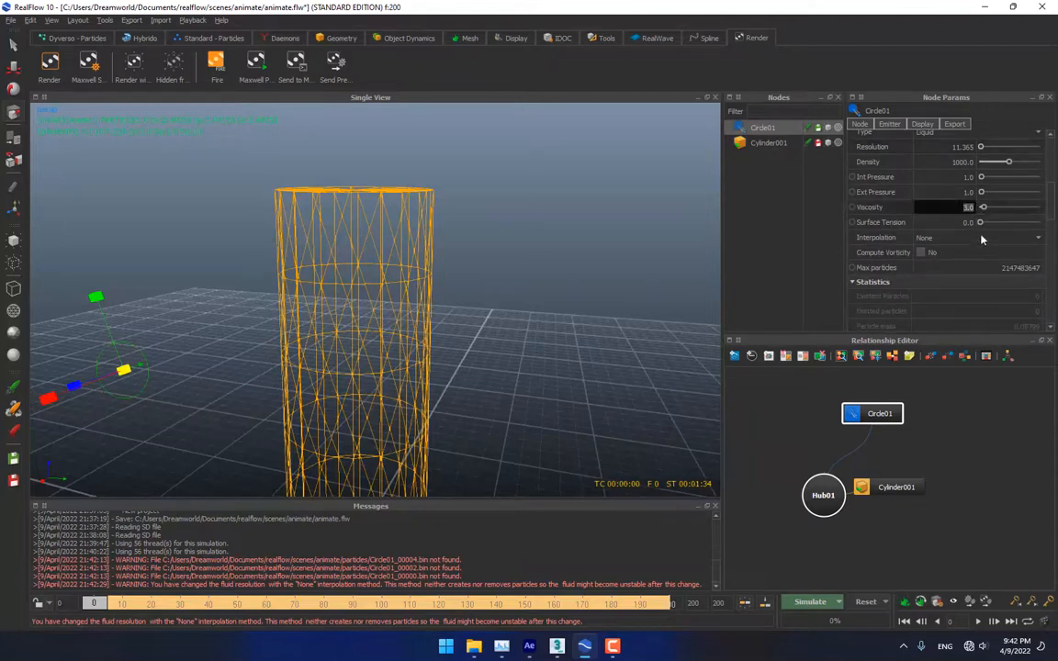
{"action": "type", "text": "2"}
{"action": "key", "text": "Return"}
{"action": "scroll", "coordinate": [983, 258], "scroll_direction": "down", "scroll_amount": 1}
{"action": "scroll", "coordinate": [983, 258], "scroll_direction": "down", "scroll_amount": 8}
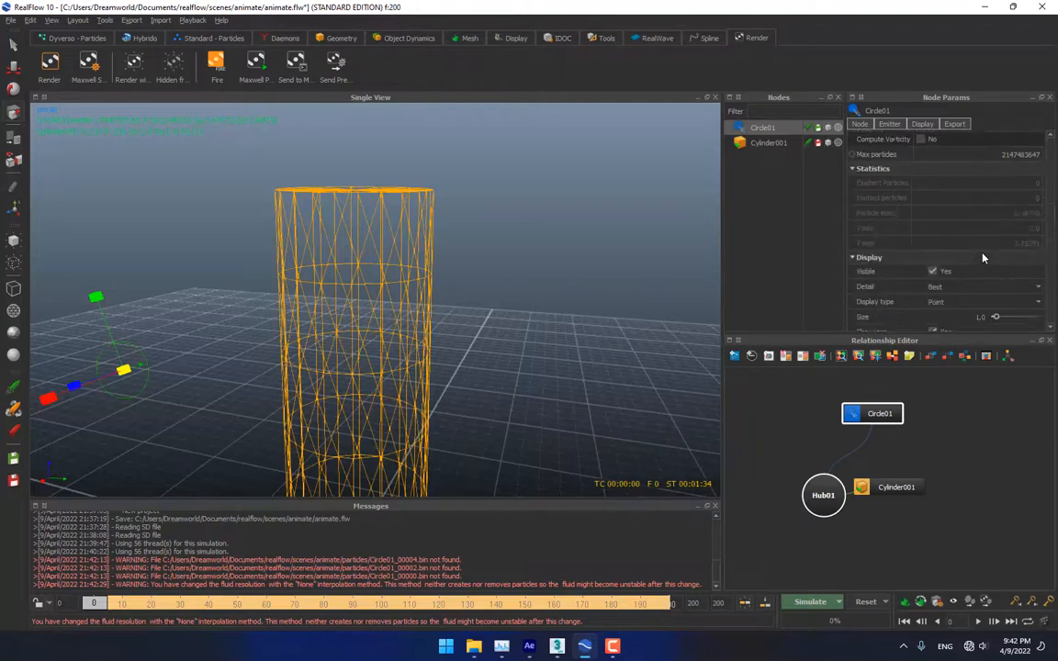
{"action": "scroll", "coordinate": [983, 258], "scroll_direction": "down", "scroll_amount": 1}
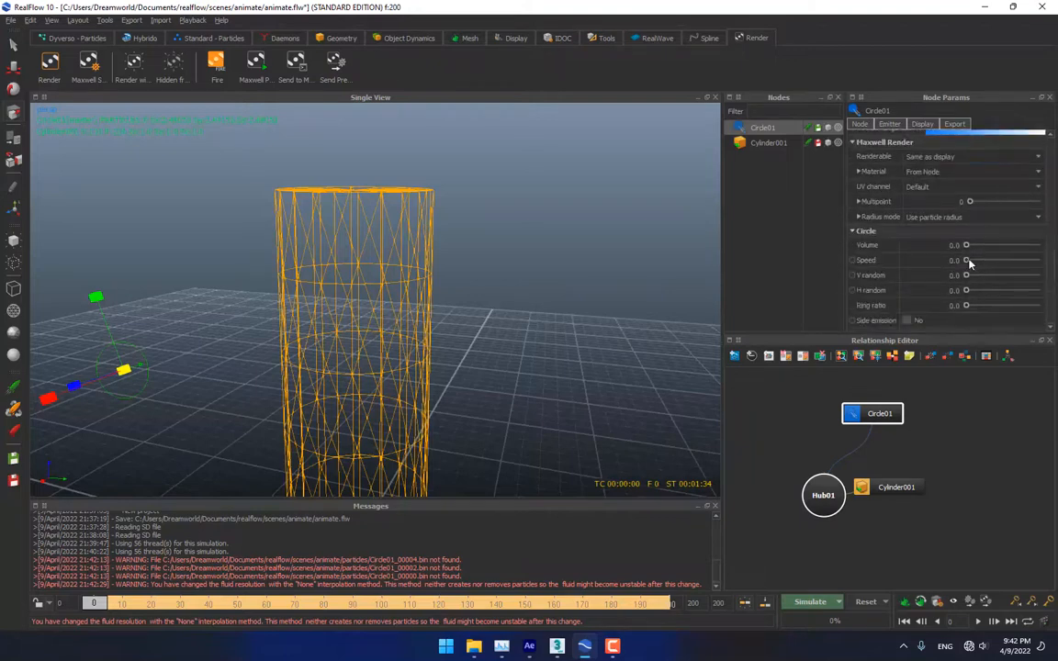
{"action": "double_click", "coordinate": [948, 275]}
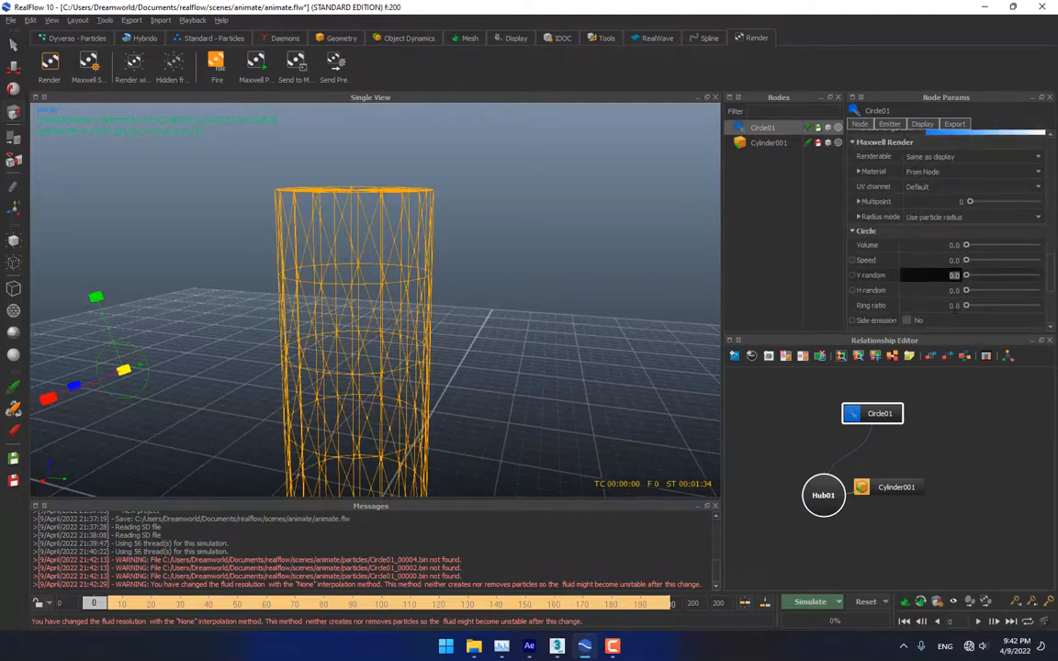
{"action": "type", "text": "1"}
{"action": "double_click", "coordinate": [951, 292]}
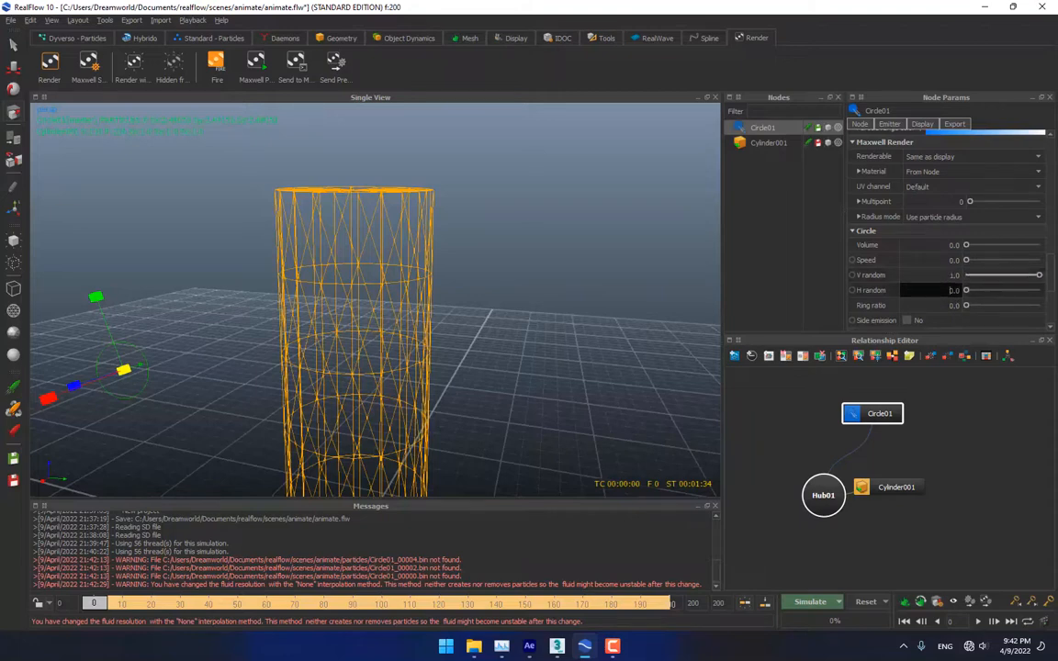
{"action": "type", "text": "1"}
{"action": "double_click", "coordinate": [953, 275]}
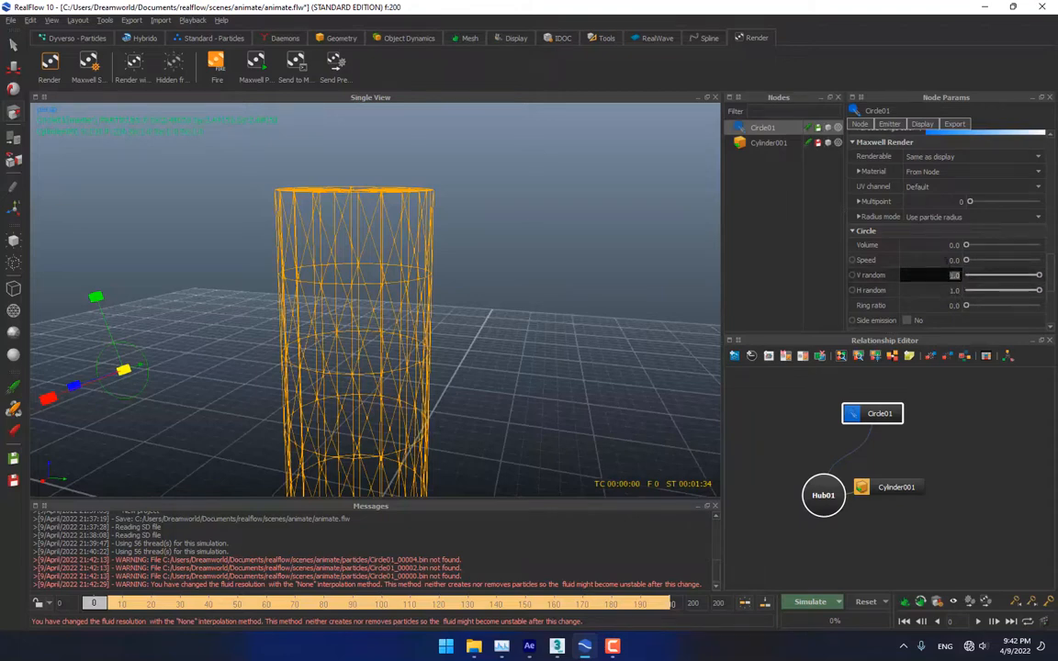
{"action": "double_click", "coordinate": [947, 261]}
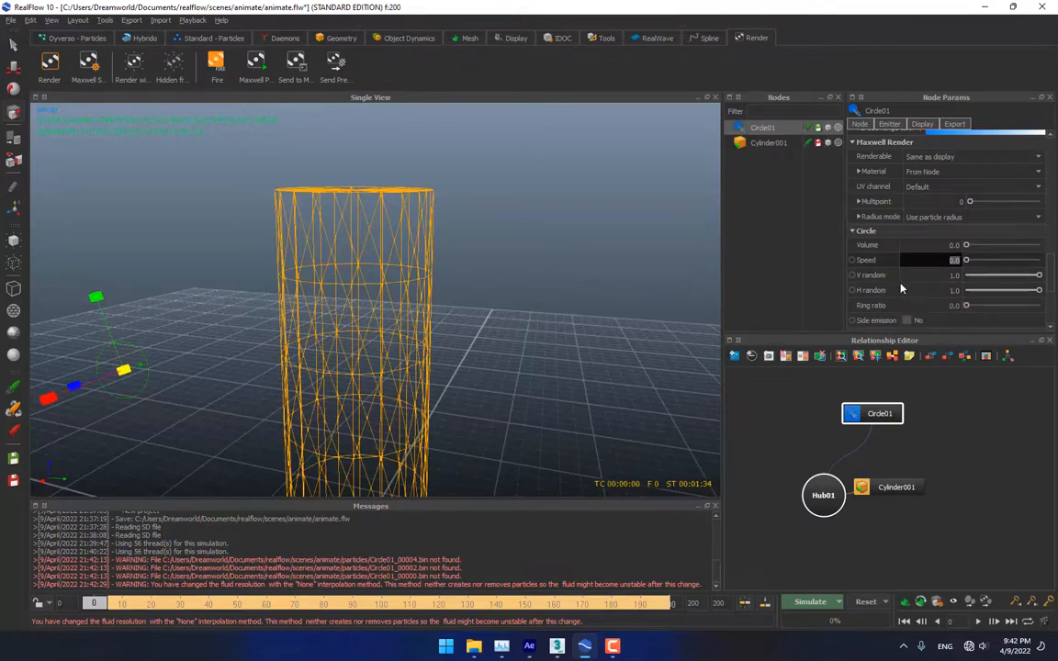
{"action": "type", "text": "10"}
Resimulate from frame 0, overwriting the cache, and watch Circle01 spray a dense particle disc
{"action": "left_click", "coordinate": [811, 603]}
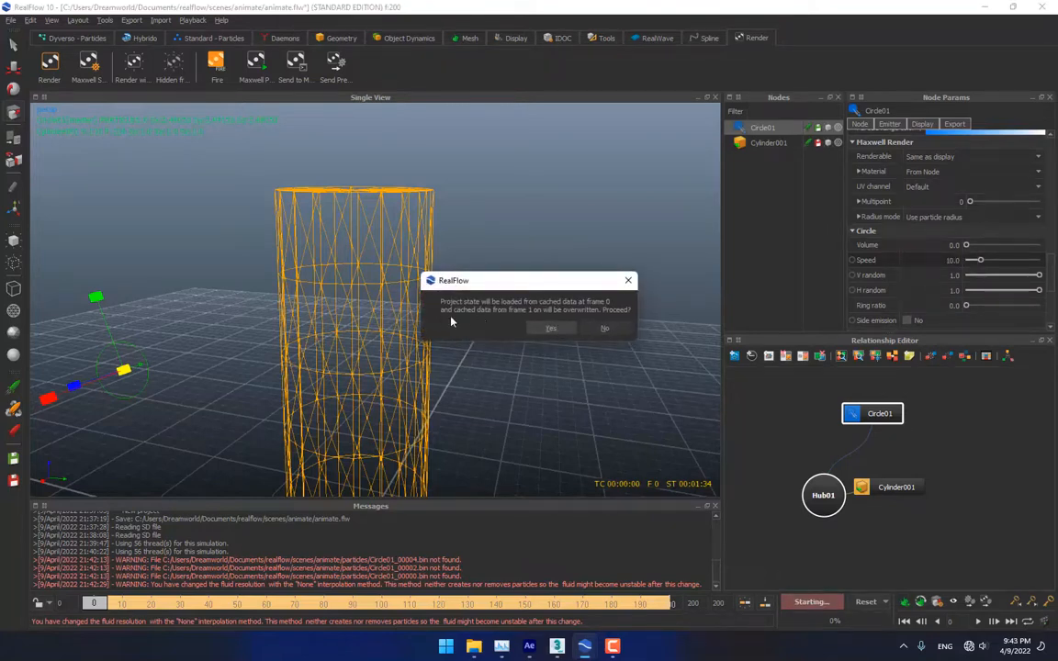
{"action": "left_click", "coordinate": [548, 329]}
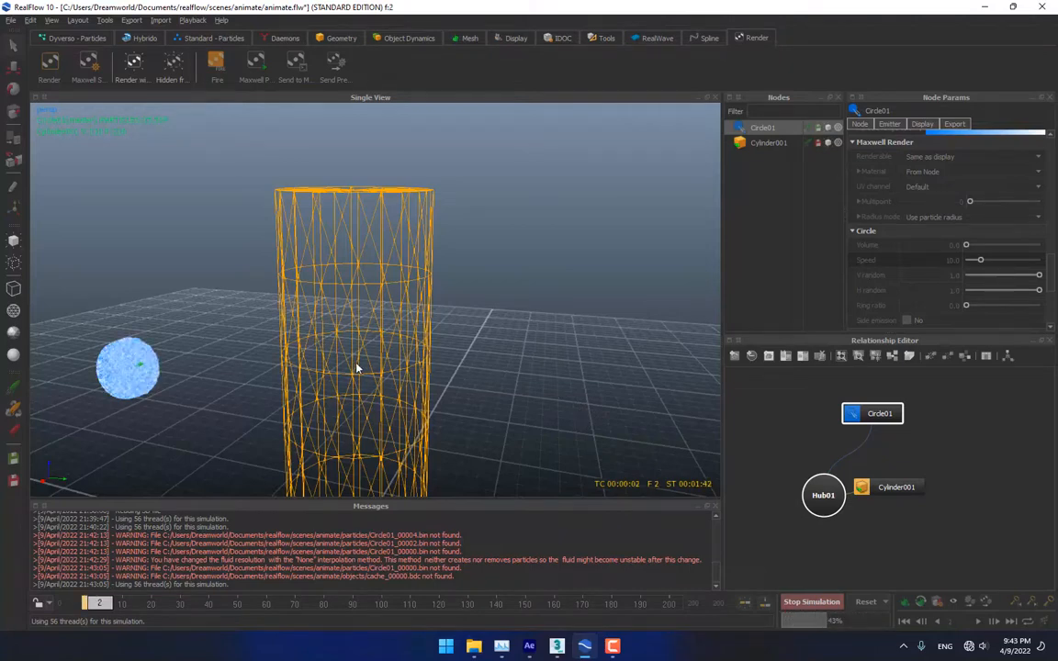
{"action": "left_click_drag", "start_coordinate": [295, 366], "coordinate": [404, 332], "text": "alt"}
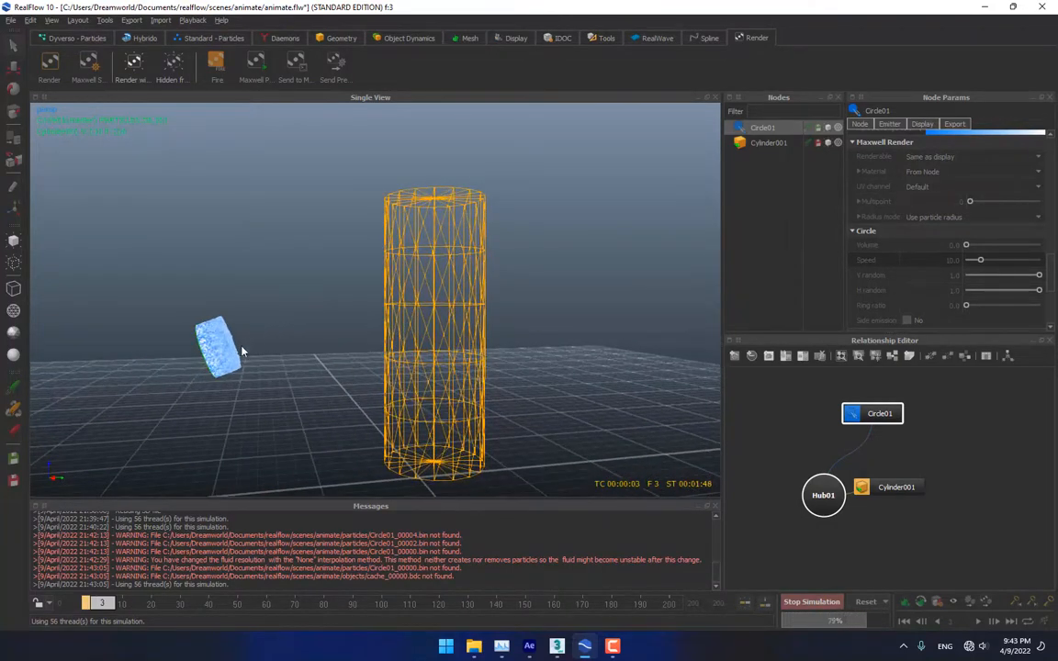
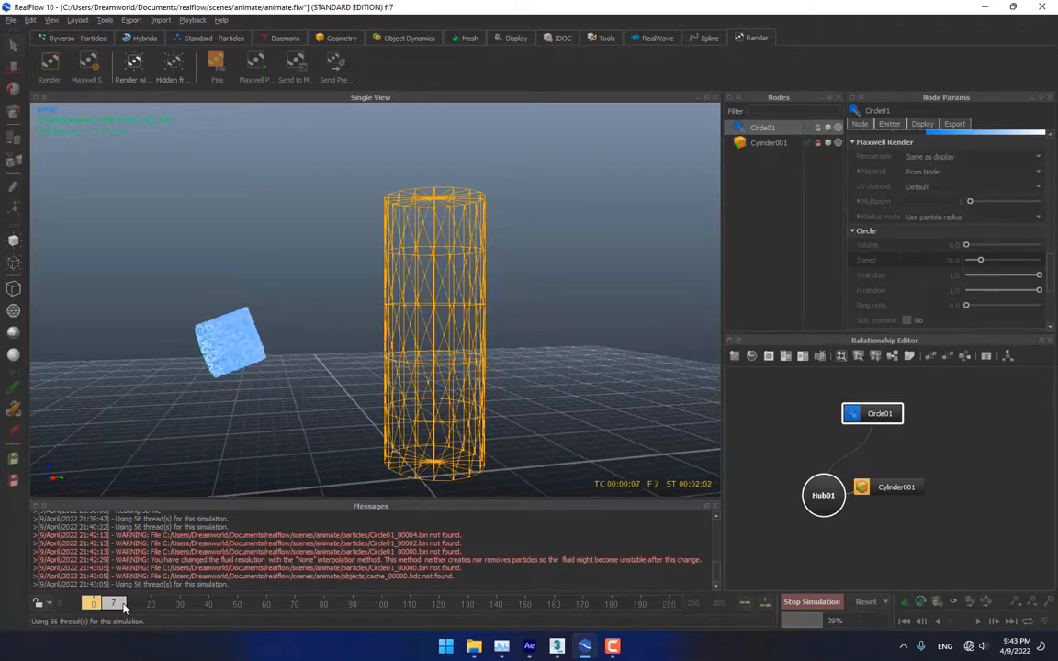
Stop the running simulation and set Circle01's Speed to 0
{"action": "left_click", "coordinate": [797, 603]}
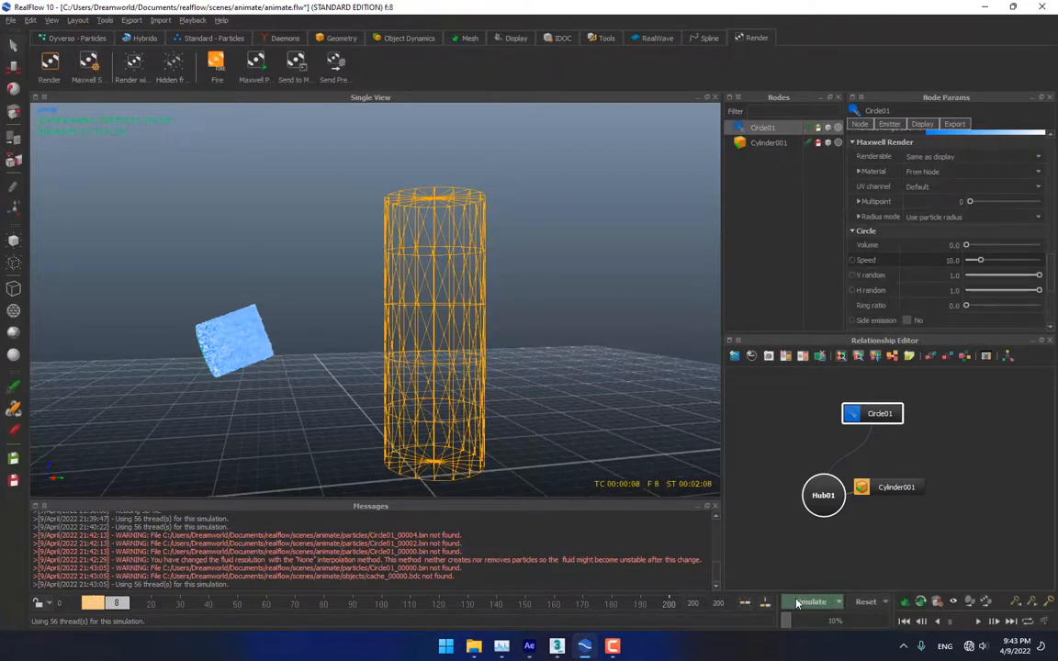
{"action": "left_click", "coordinate": [953, 260]}
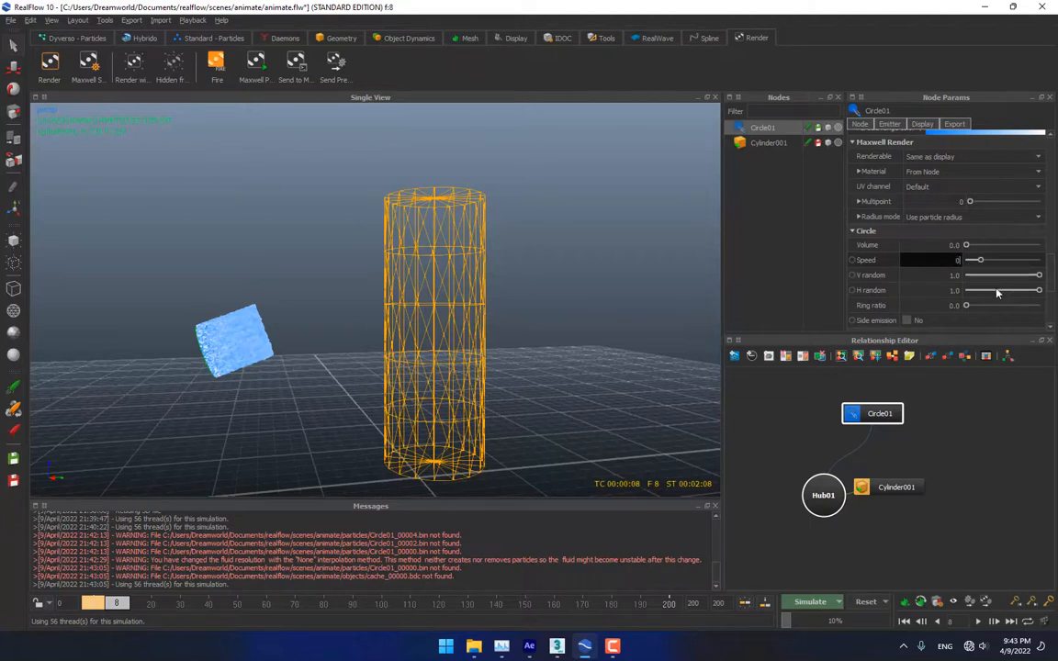
{"action": "type", "text": "0"}
{"action": "key", "text": "Return"}
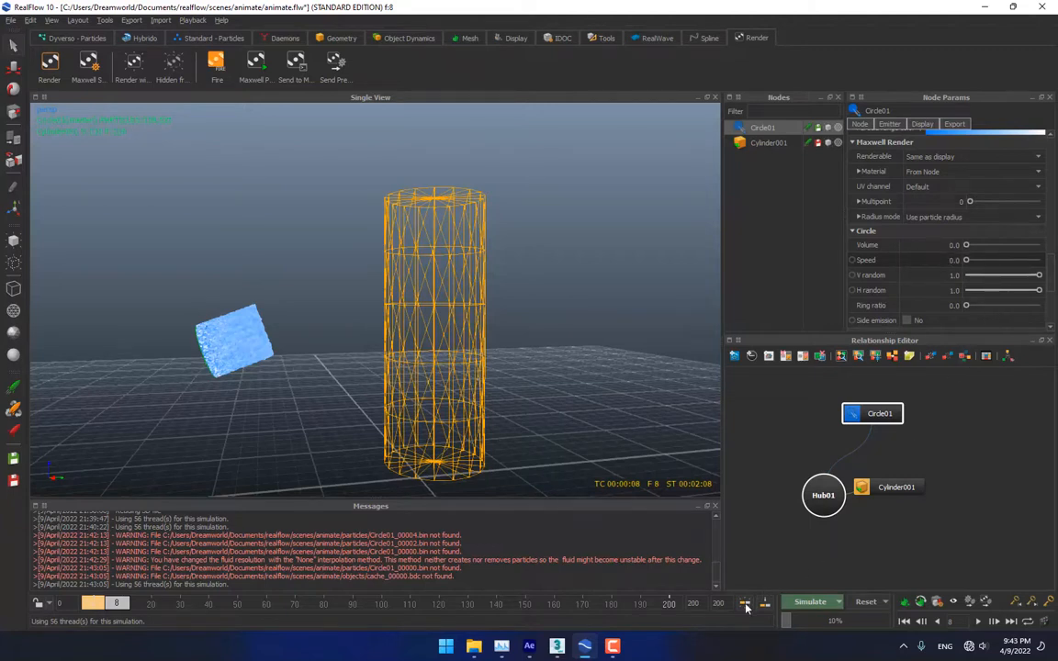
Re-simulate at speed 0, orbit to face the cylinder, and stop at frame 9
{"action": "left_click", "coordinate": [811, 602]}
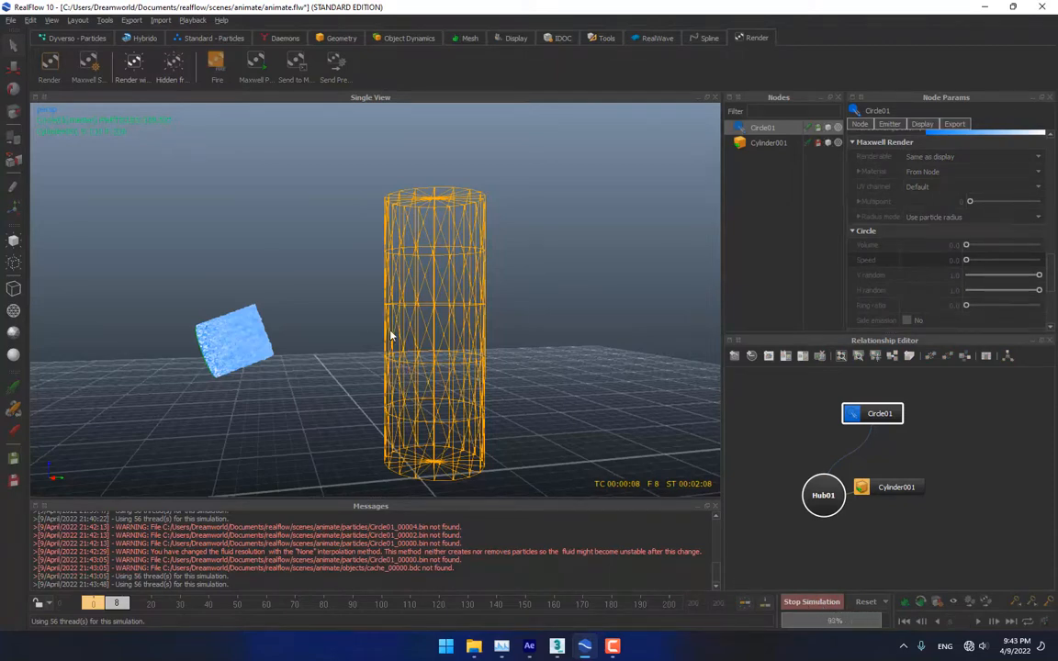
{"action": "mouse_move", "coordinate": [401, 349]}
{"action": "left_mouse_down", "text": "alt"}
{"action": "mouse_move", "coordinate": [250, 346]}
{"action": "mouse_move", "coordinate": [385, 338]}
{"action": "left_mouse_up", "text": "alt"}
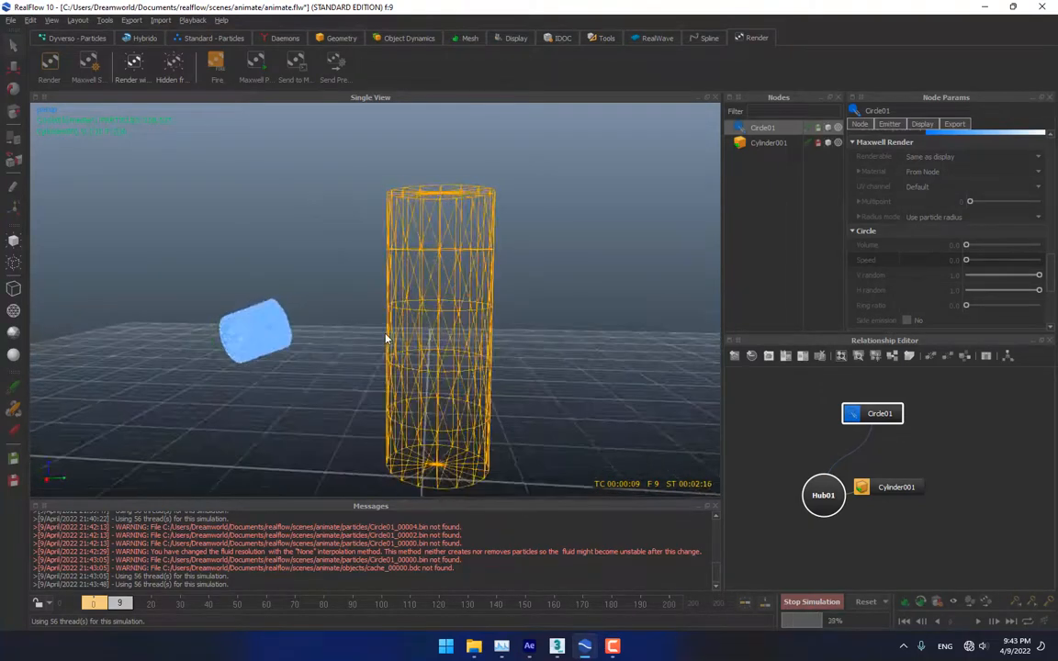
{"action": "left_click", "coordinate": [796, 609]}
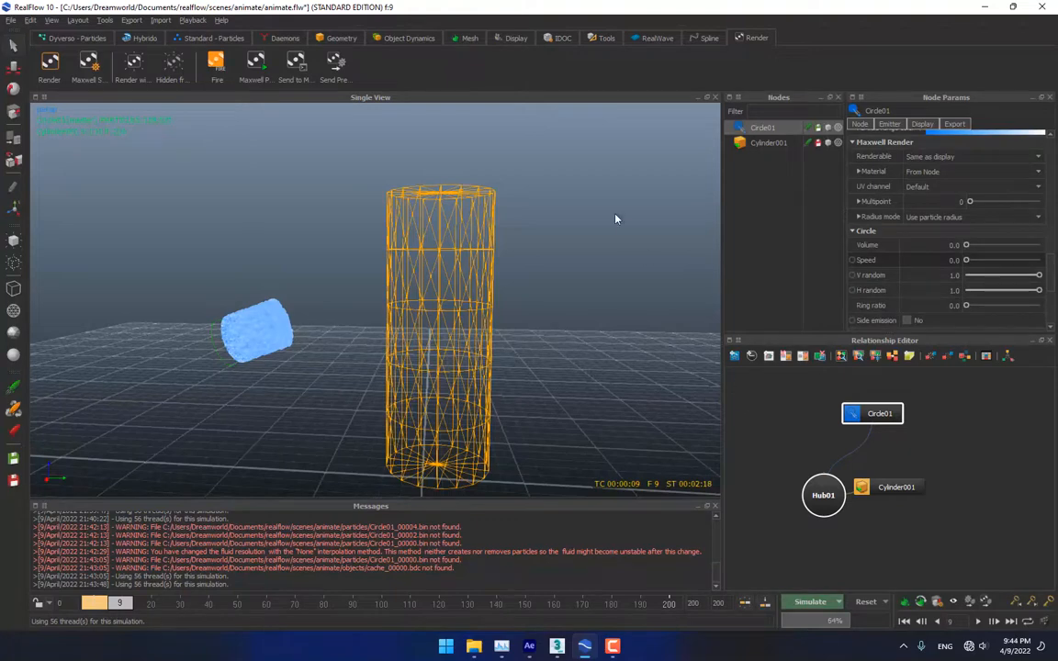
{"action": "left_click", "coordinate": [470, 38]}
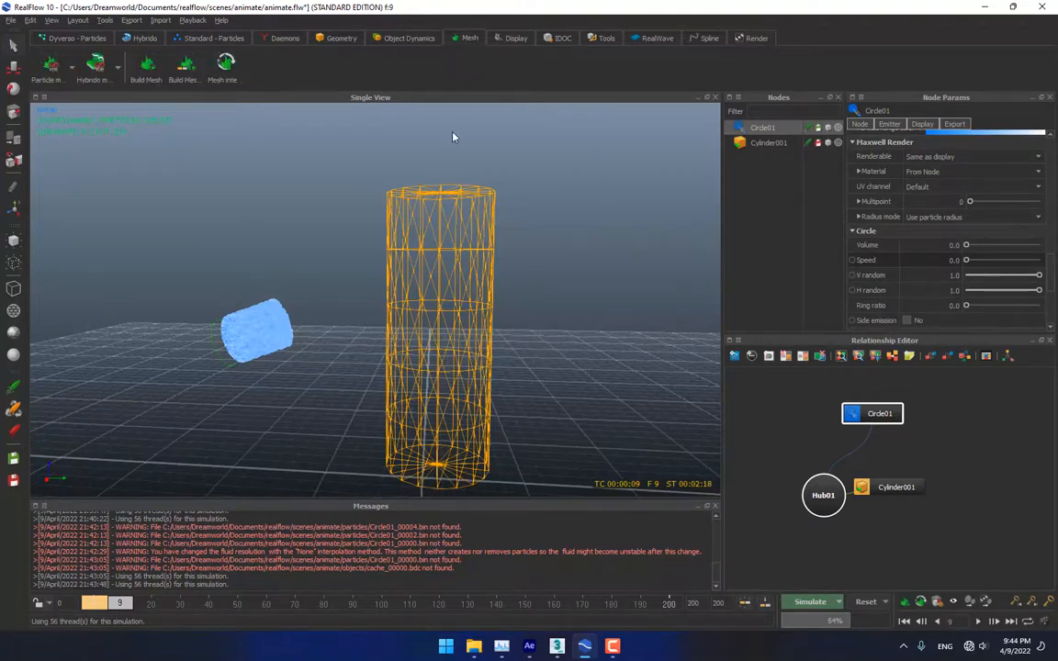
Add a Particle mesh (Legacy) node for the fluid
{"action": "left_click", "coordinate": [72, 81]}
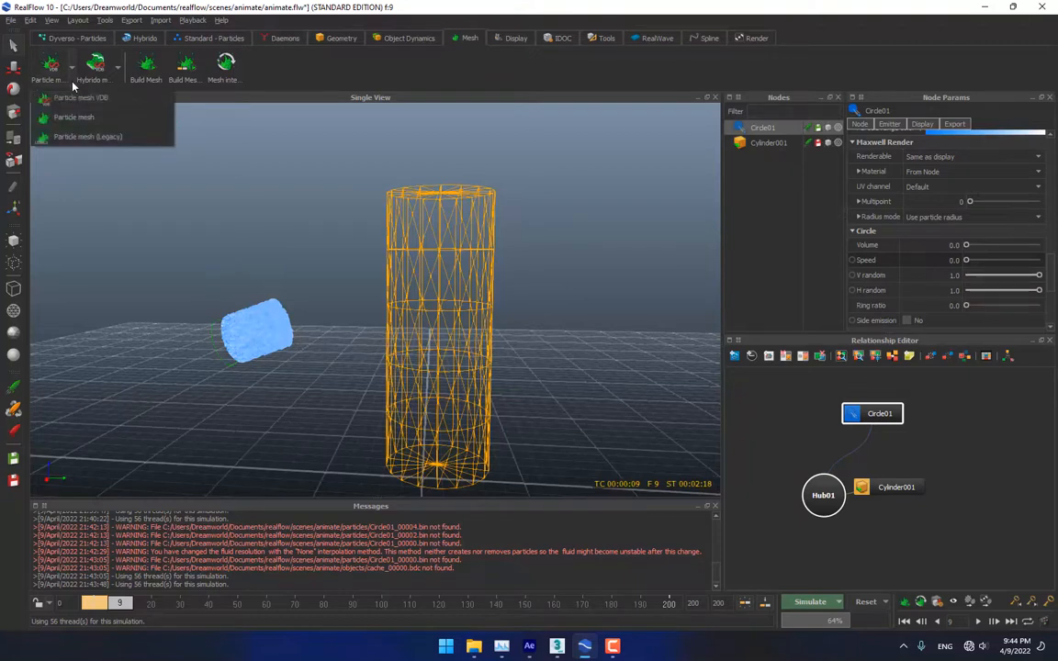
{"action": "left_click", "coordinate": [89, 137]}
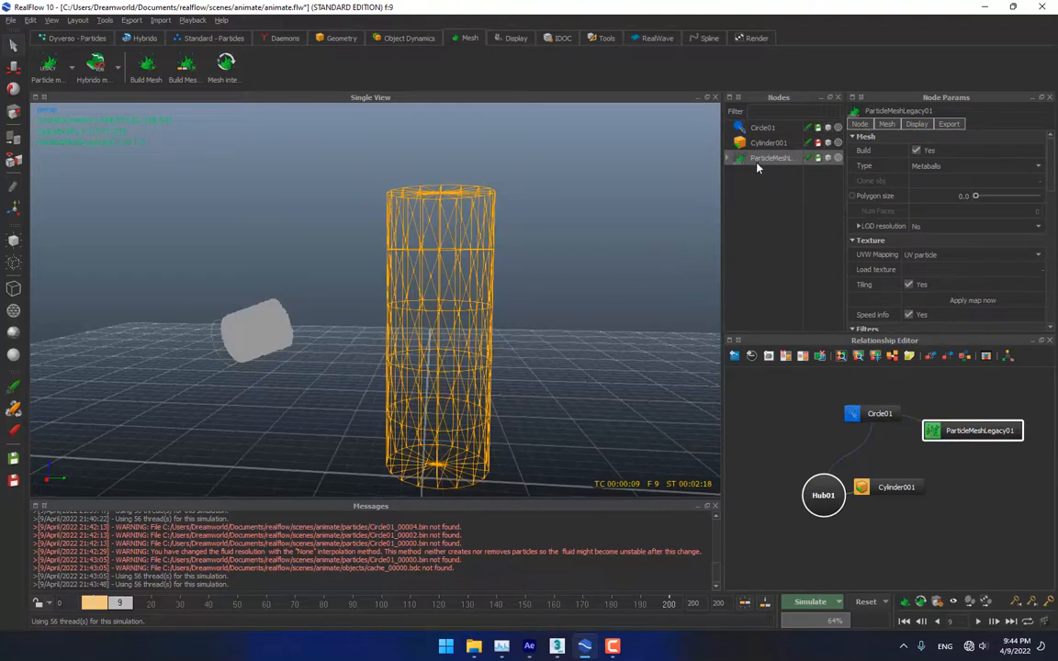
{"action": "scroll", "coordinate": [1006, 296], "scroll_direction": "down", "scroll_amount": 2}
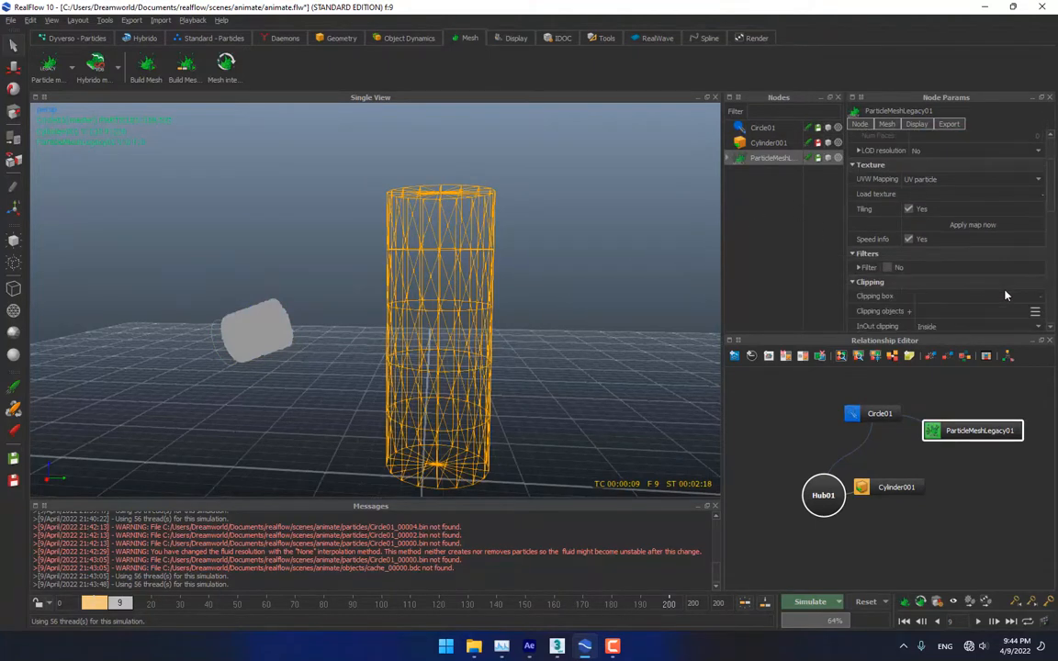
{"action": "scroll", "coordinate": [919, 257], "scroll_direction": "down", "scroll_amount": 1}
Enable mesh filtering with Relaxation 0.5 and Tension 0.7, then rewind to frame 0
{"action": "left_click", "coordinate": [871, 230]}
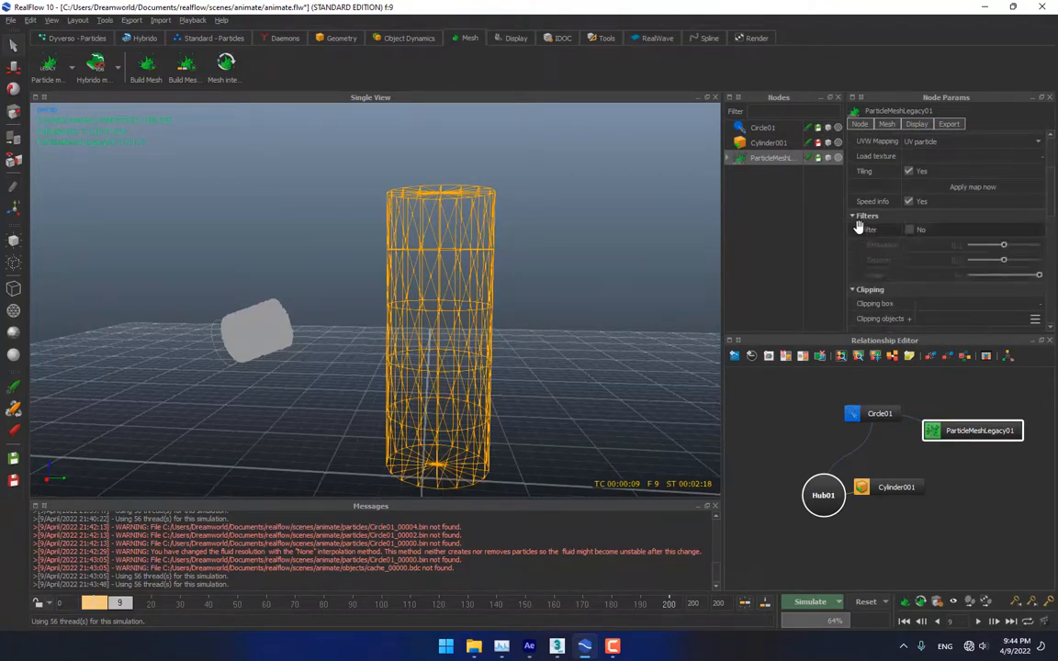
{"action": "left_click", "coordinate": [909, 231]}
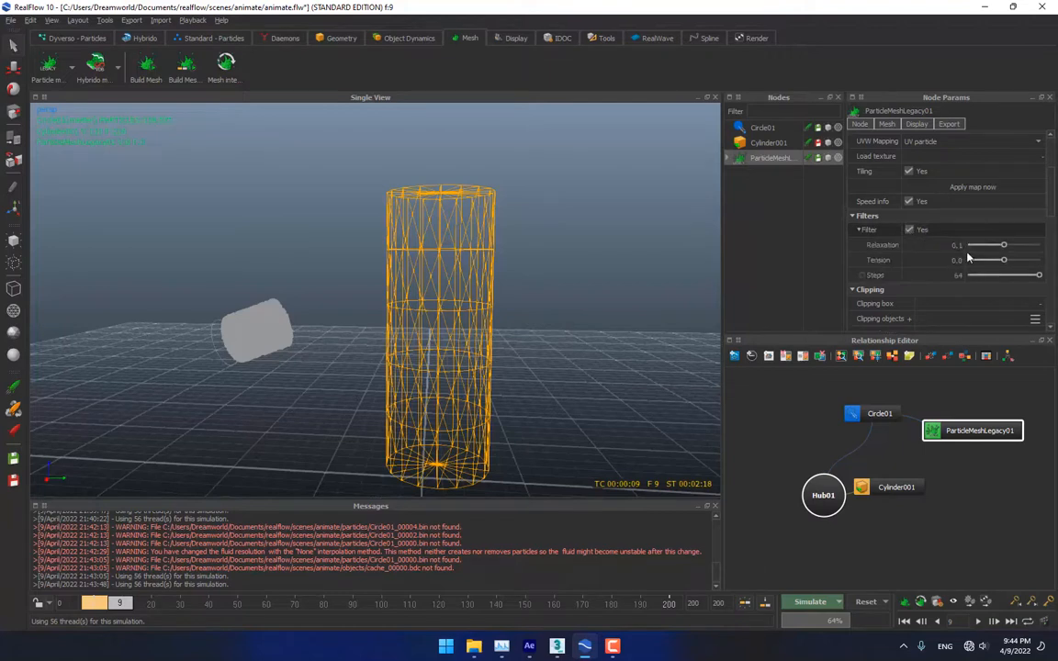
{"action": "double_click", "coordinate": [957, 246]}
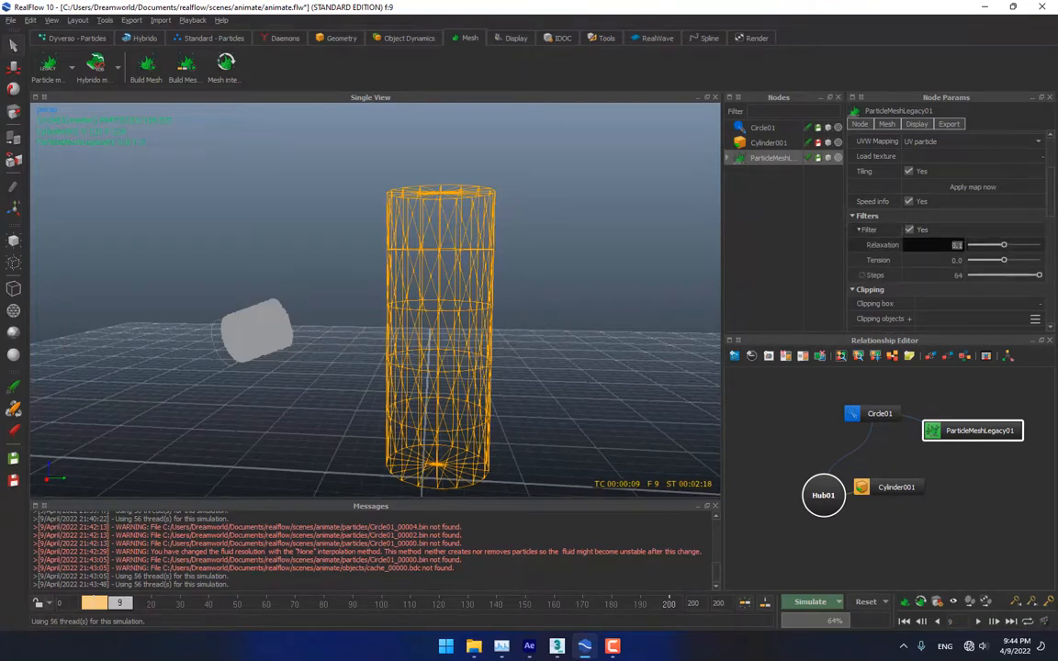
{"action": "type", "text": "0.5"}
{"action": "key", "text": "Tab"}
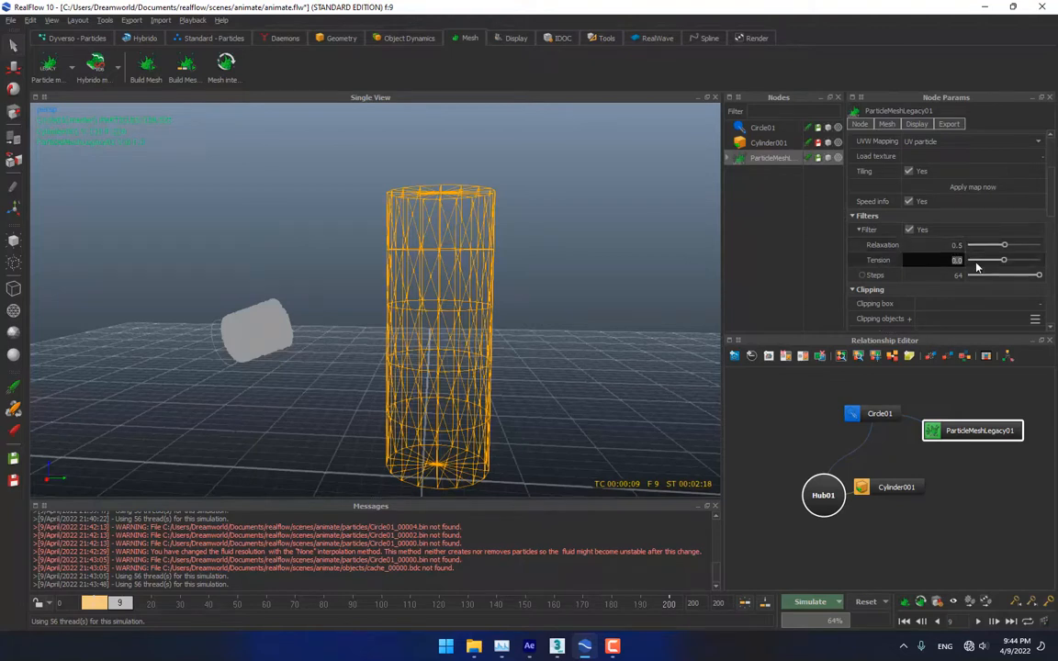
{"action": "type", "text": "0."}
{"action": "scroll", "coordinate": [931, 290], "scroll_direction": "down", "scroll_amount": 10}
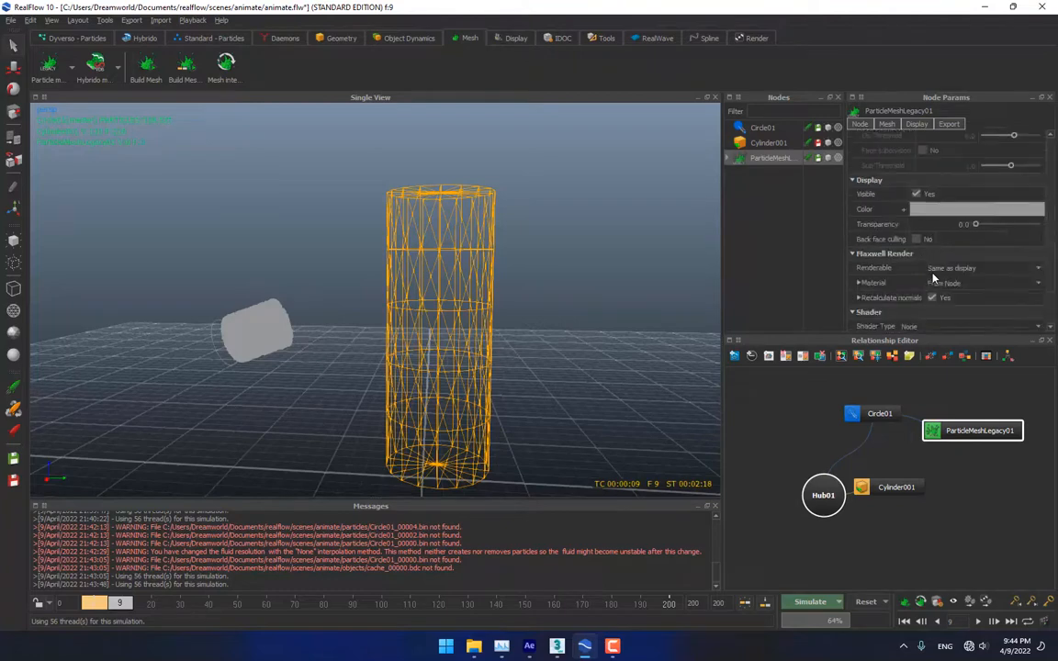
{"action": "scroll", "coordinate": [932, 278], "scroll_direction": "down", "scroll_amount": 5}
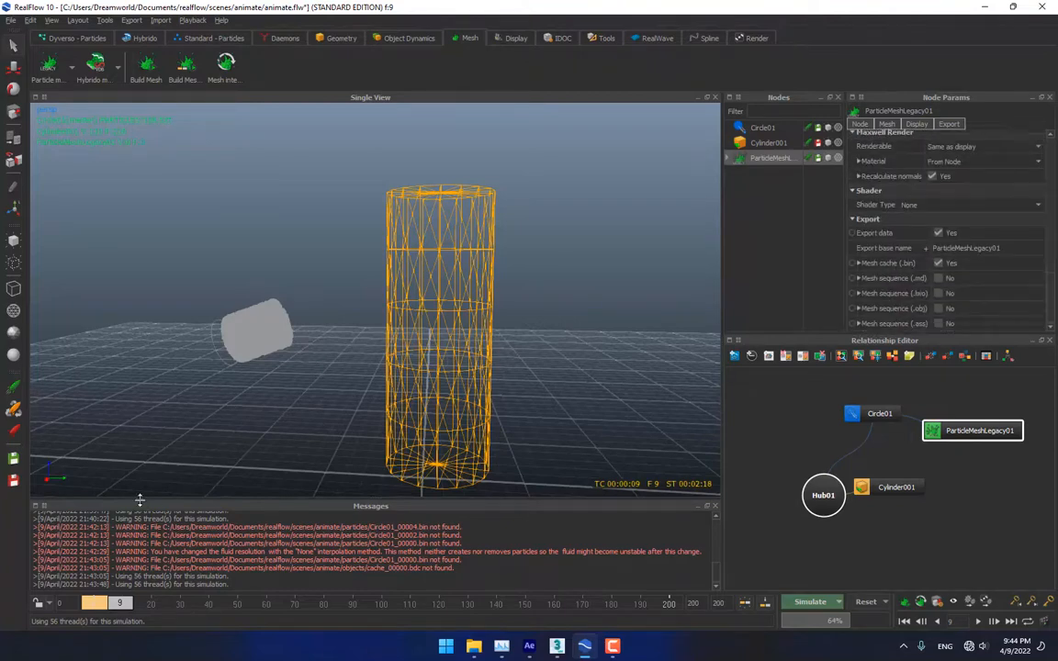
{"action": "left_click", "coordinate": [89, 605]}
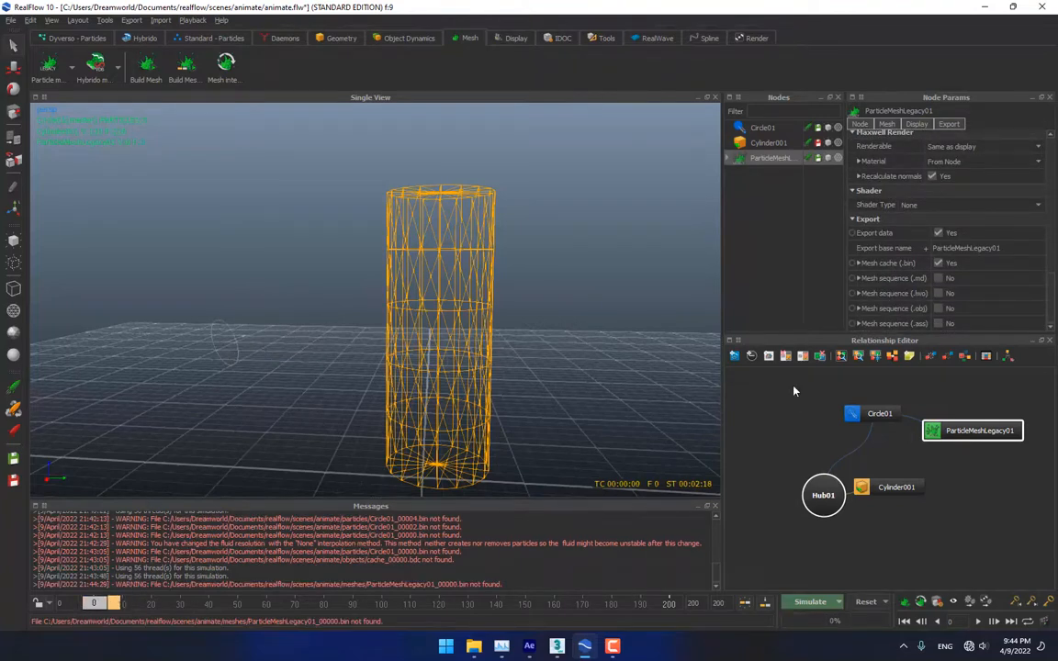
Select Circle01 and set its Speed back to 10
{"action": "left_click", "coordinate": [763, 127]}
{"action": "scroll", "coordinate": [905, 287], "scroll_direction": "down", "scroll_amount": 5}
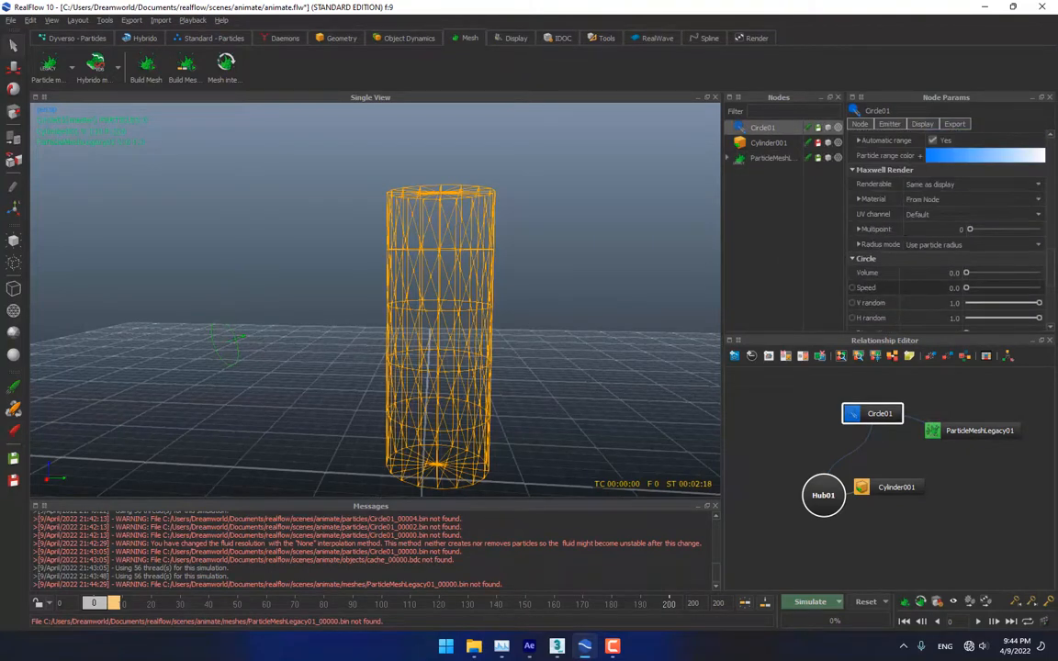
{"action": "double_click", "coordinate": [954, 287]}
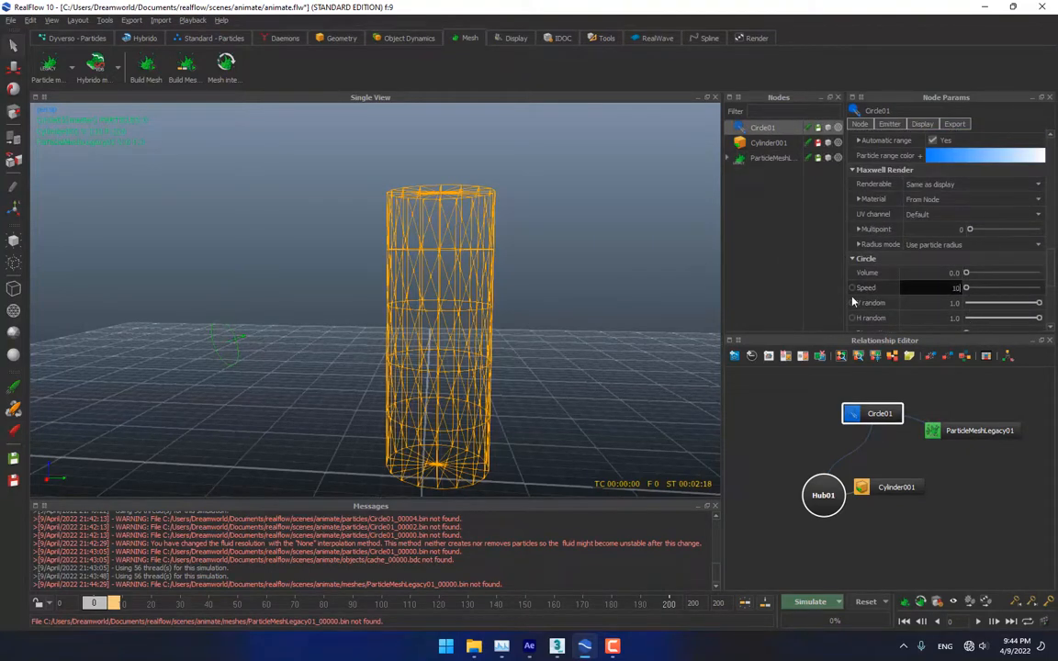
{"action": "left_click", "coordinate": [802, 287]}
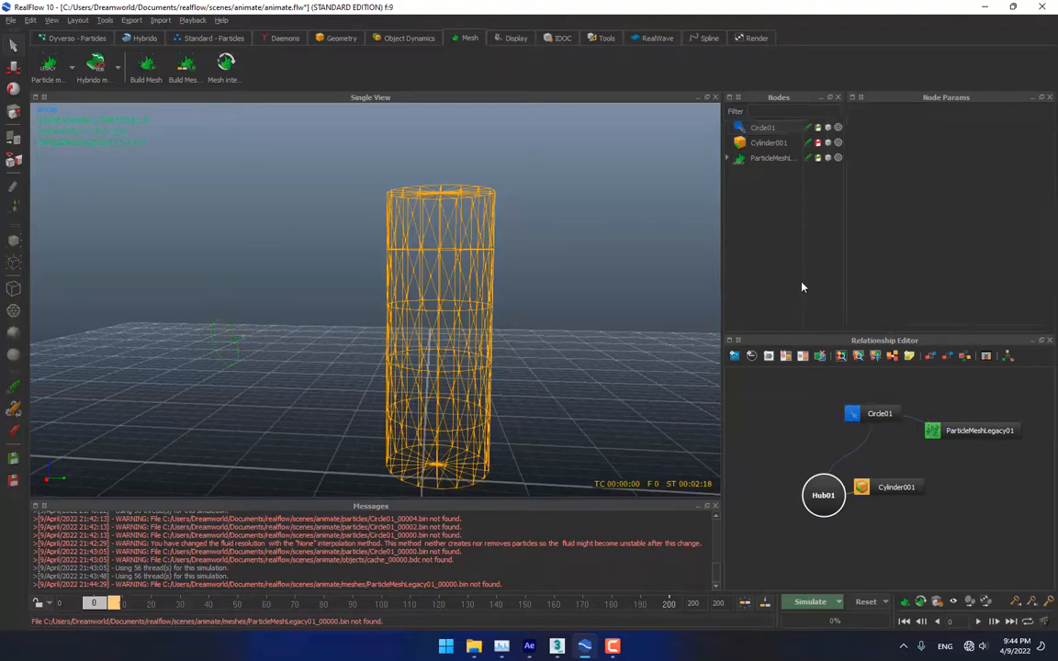
{"action": "left_click", "coordinate": [763, 127]}
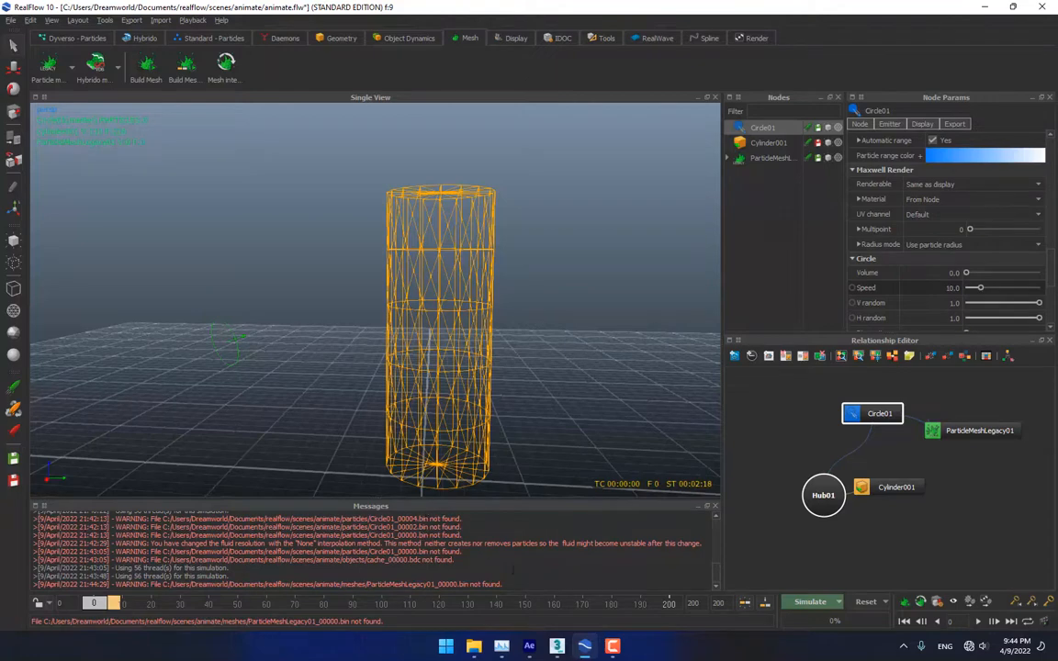
Re-simulate, confirming Yes, until the blue meshed blob appears at frame 6
{"action": "left_click", "coordinate": [810, 602]}
{"action": "left_click", "coordinate": [546, 328]}
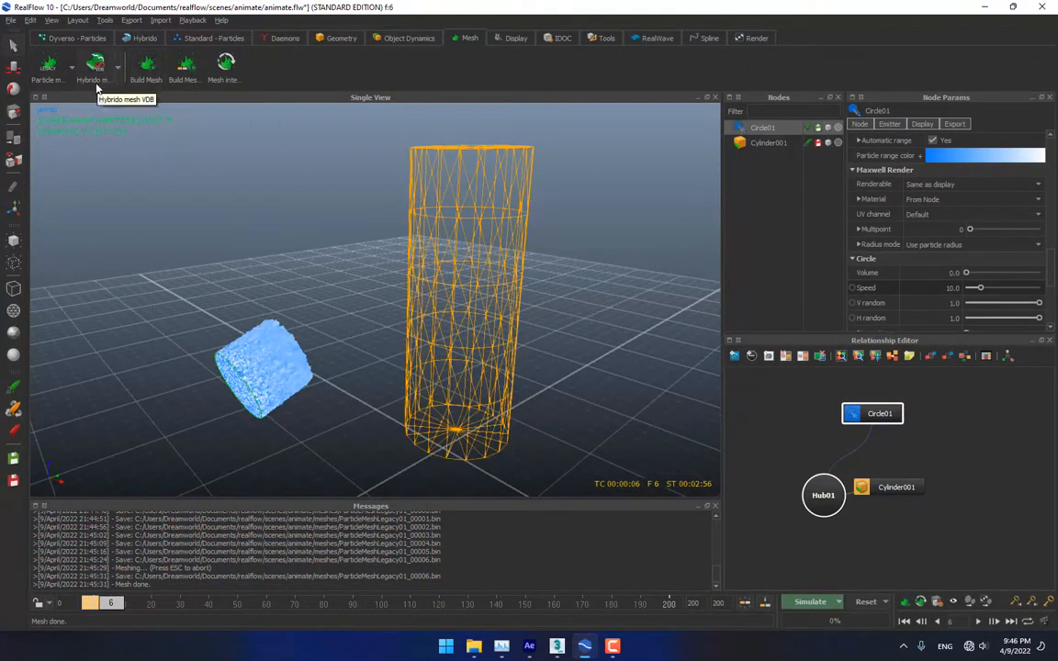
{"action": "left_click", "coordinate": [72, 70]}
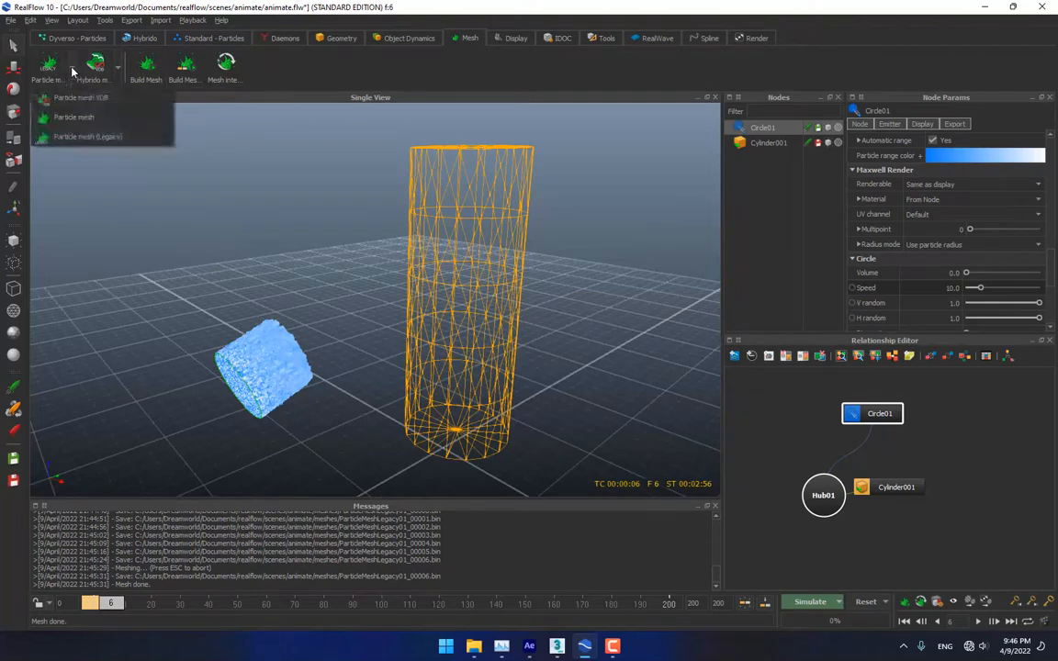
Add a standard ParticleMesh01 and build its mesh
{"action": "left_click", "coordinate": [73, 118]}
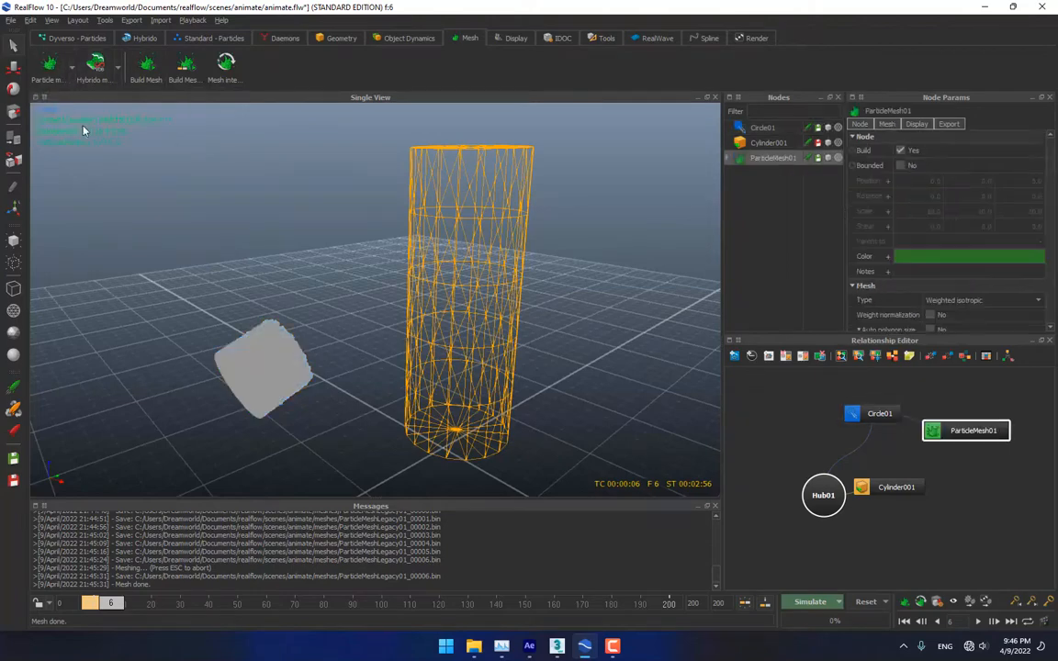
{"action": "right_click", "coordinate": [773, 158]}
{"action": "left_click", "coordinate": [794, 230]}
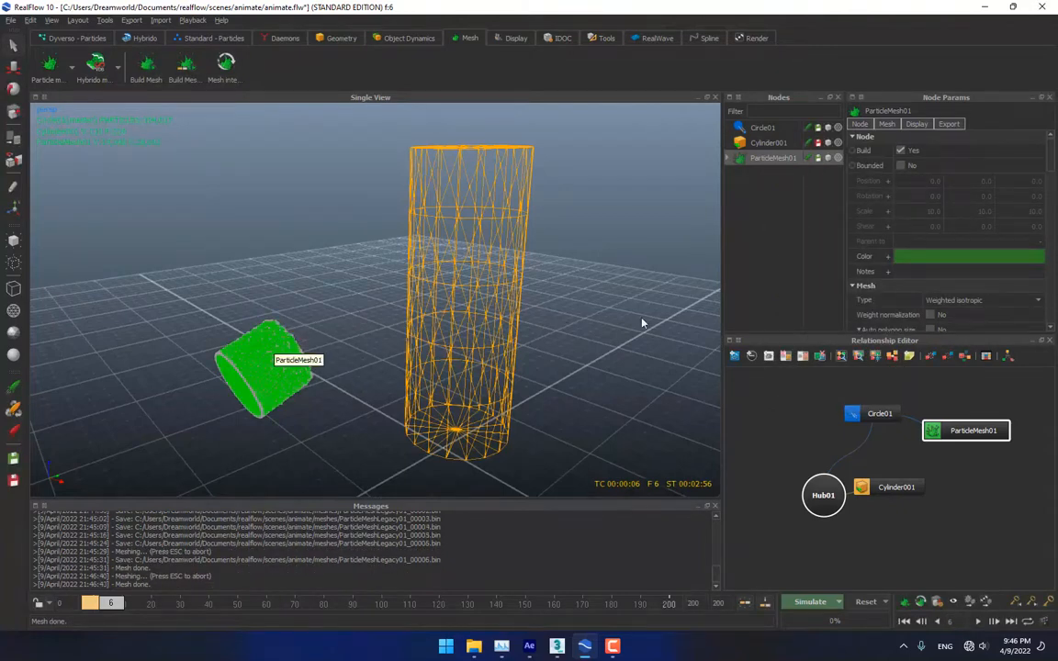
{"action": "scroll", "coordinate": [928, 265], "scroll_direction": "down", "scroll_amount": 10}
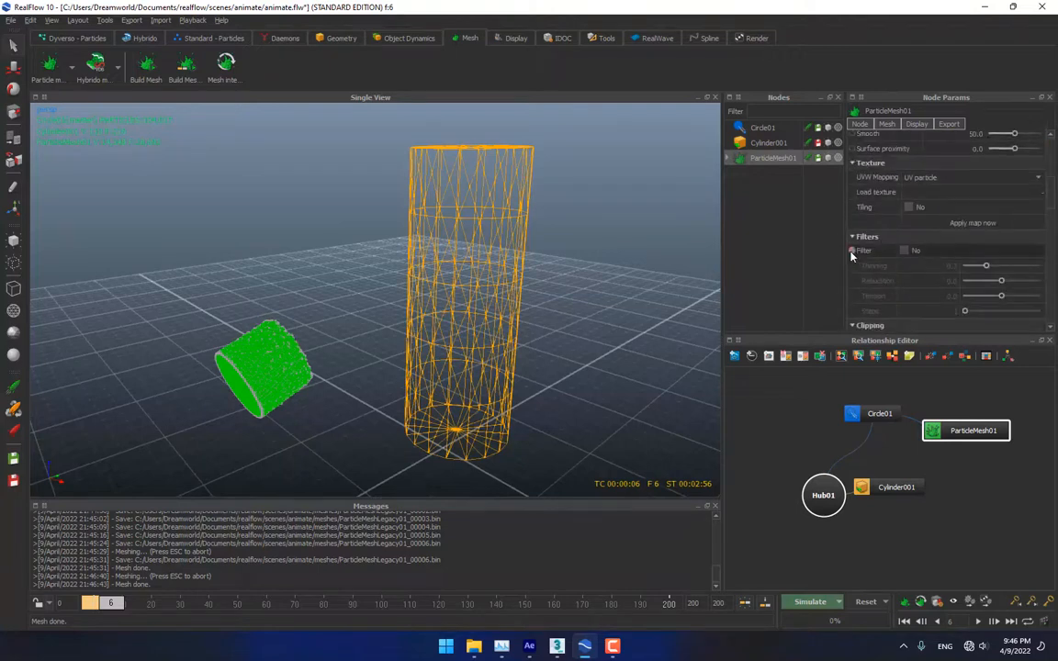
Enable ParticleMesh01 filtering with Thinning 0.5, Relaxation 0.7 and Tension 3.0
{"action": "left_click", "coordinate": [905, 251]}
{"action": "double_click", "coordinate": [954, 266]}
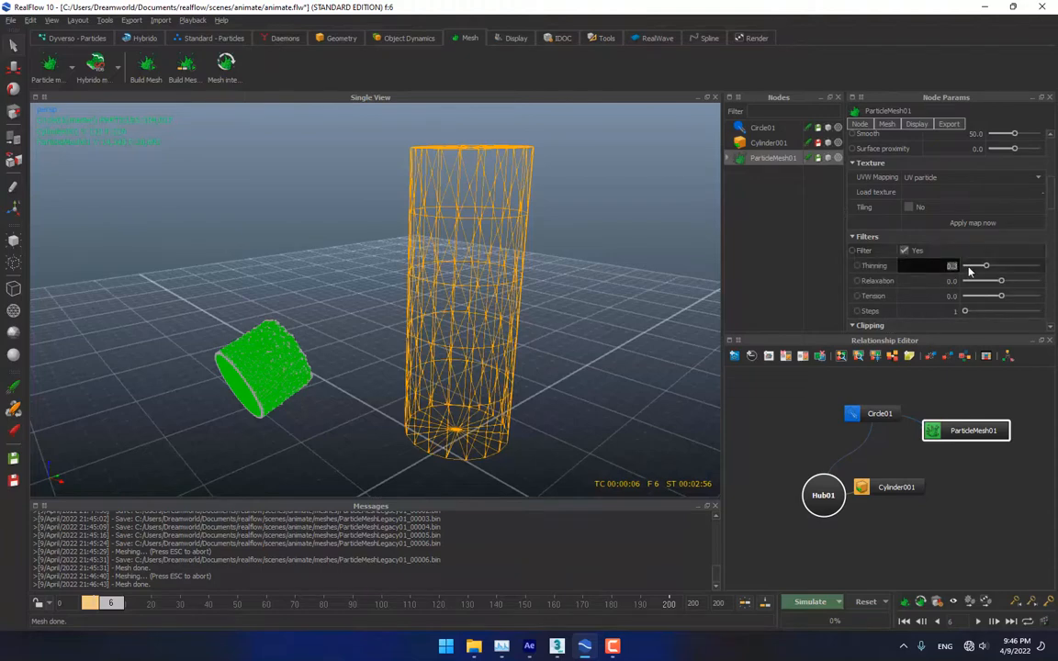
{"action": "type", "text": "0.5"}
{"action": "key", "text": "Tab"}
{"action": "type", "text": ".7"}
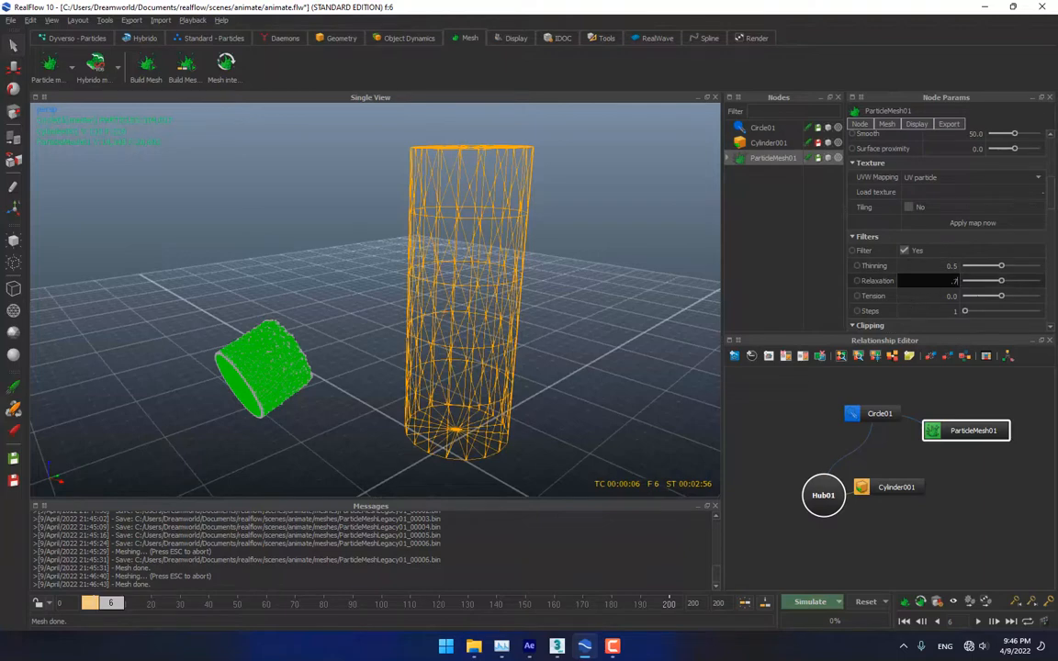
{"action": "left_click_drag", "start_coordinate": [951, 281], "coordinate": [966, 281]}
{"action": "key", "text": "Tab"}
{"action": "type", "text": "."}
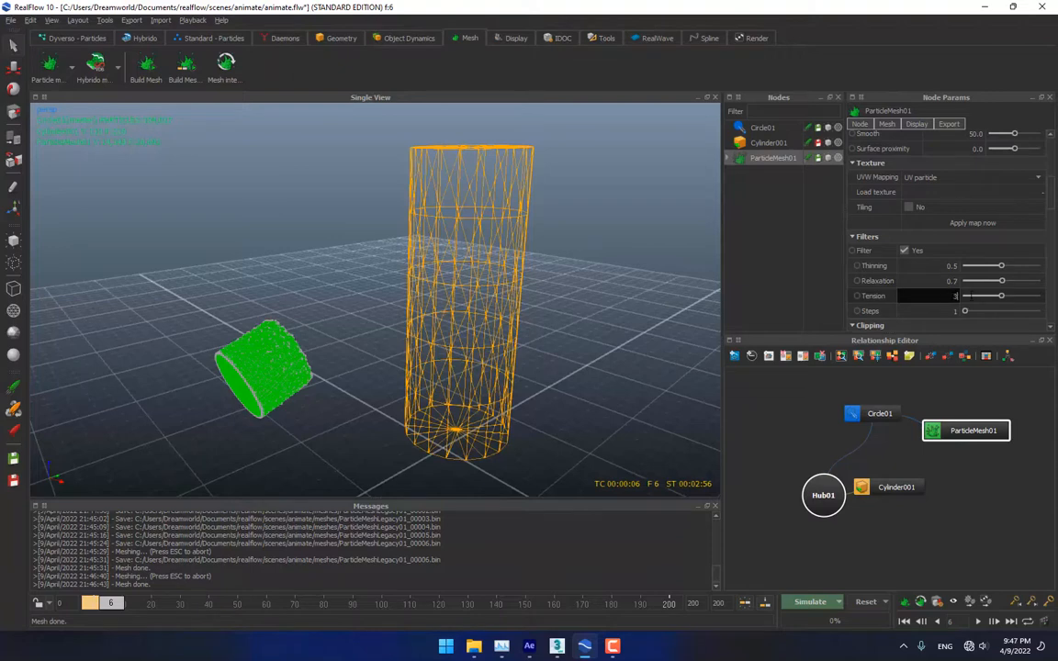
Rebuild the mesh with the new filters, inspect it, and rewind to frame 0
{"action": "right_click", "coordinate": [762, 158]}
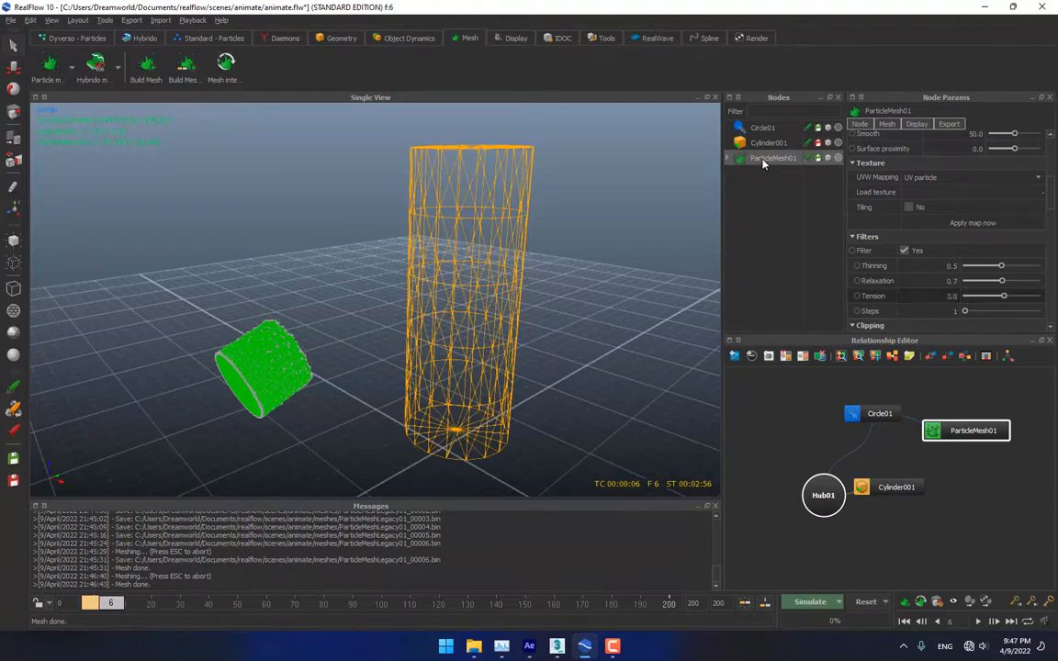
{"action": "left_click", "coordinate": [781, 218]}
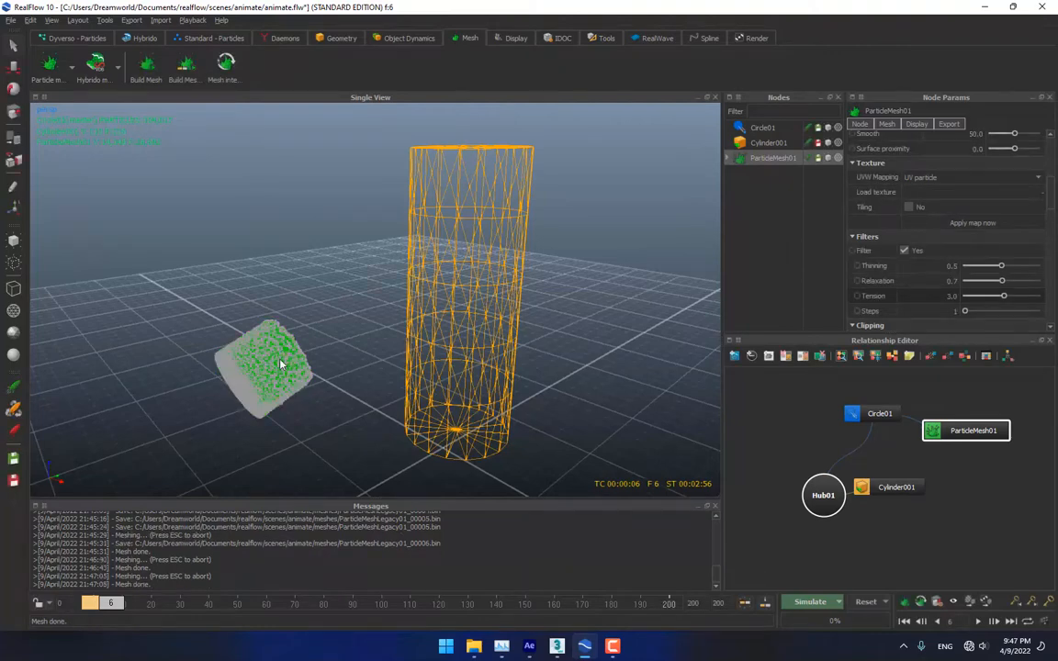
{"action": "left_click_drag", "start_coordinate": [280, 364], "coordinate": [76, 531], "text": "alt"}
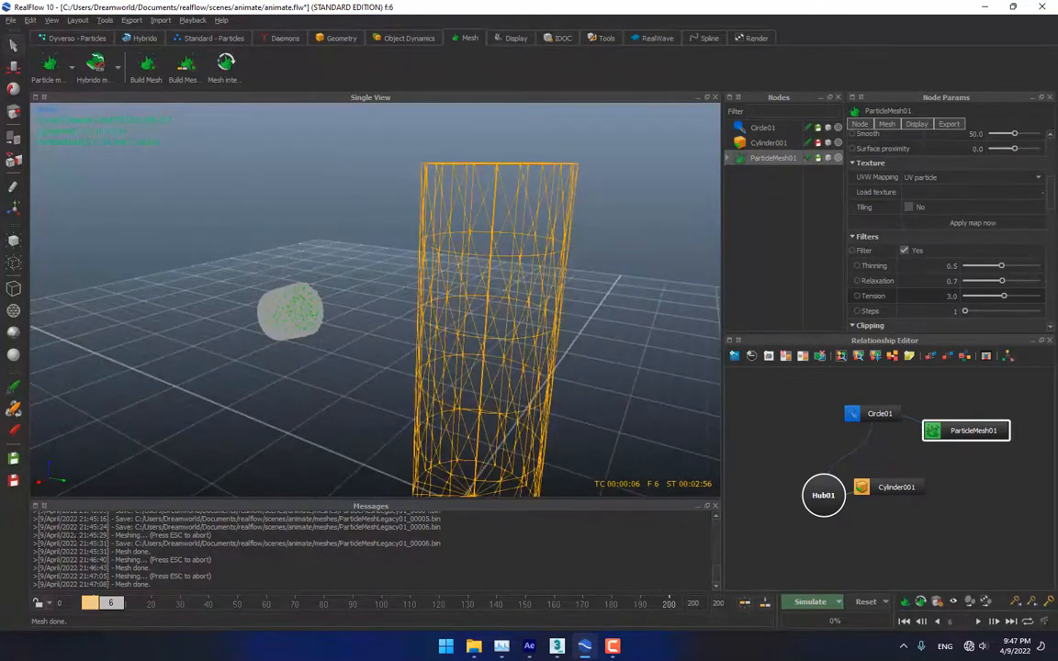
{"action": "left_click_drag", "start_coordinate": [110, 603], "coordinate": [94, 603]}
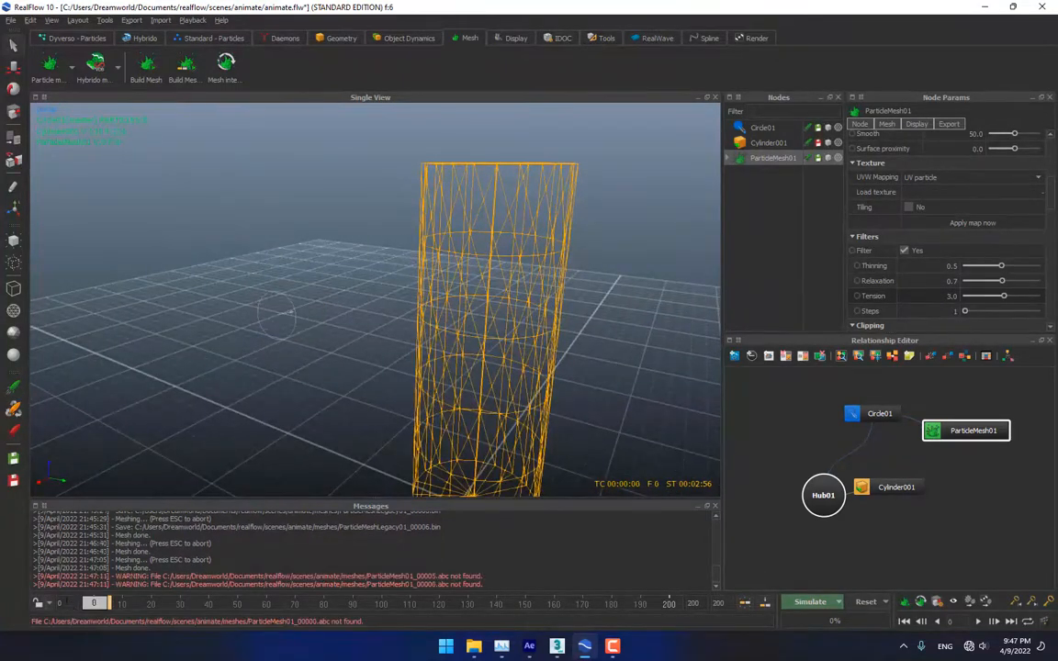
Re-simulate from frame 0, confirming the cache dialog, letting Circle01 run to frame 10
{"action": "left_click", "coordinate": [807, 603]}
{"action": "left_click", "coordinate": [558, 331]}
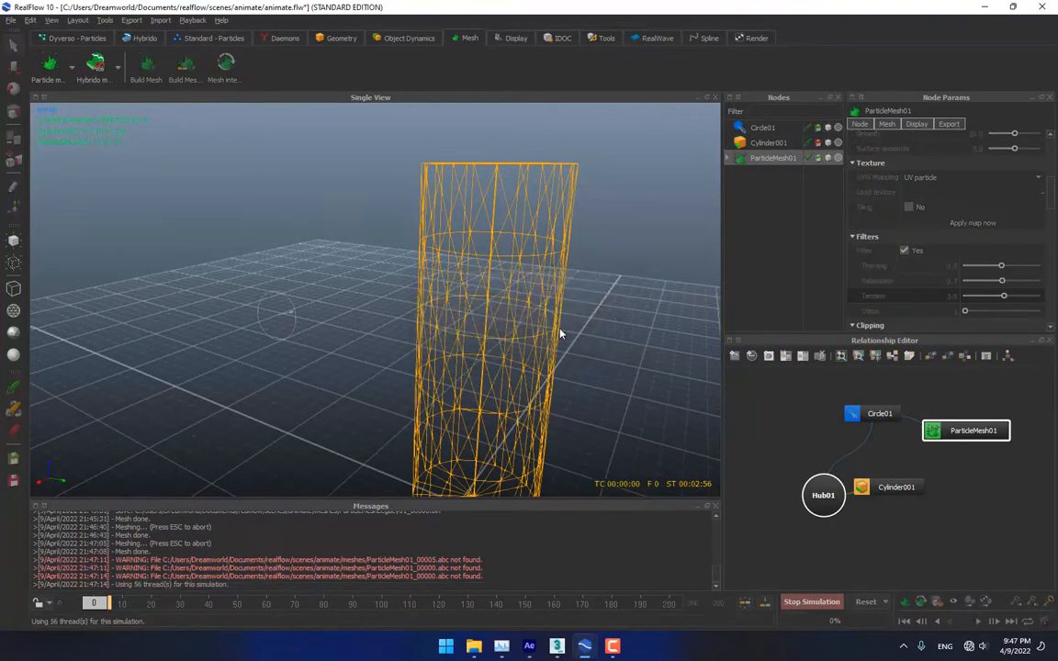
{"action": "left_click", "coordinate": [289, 316]}
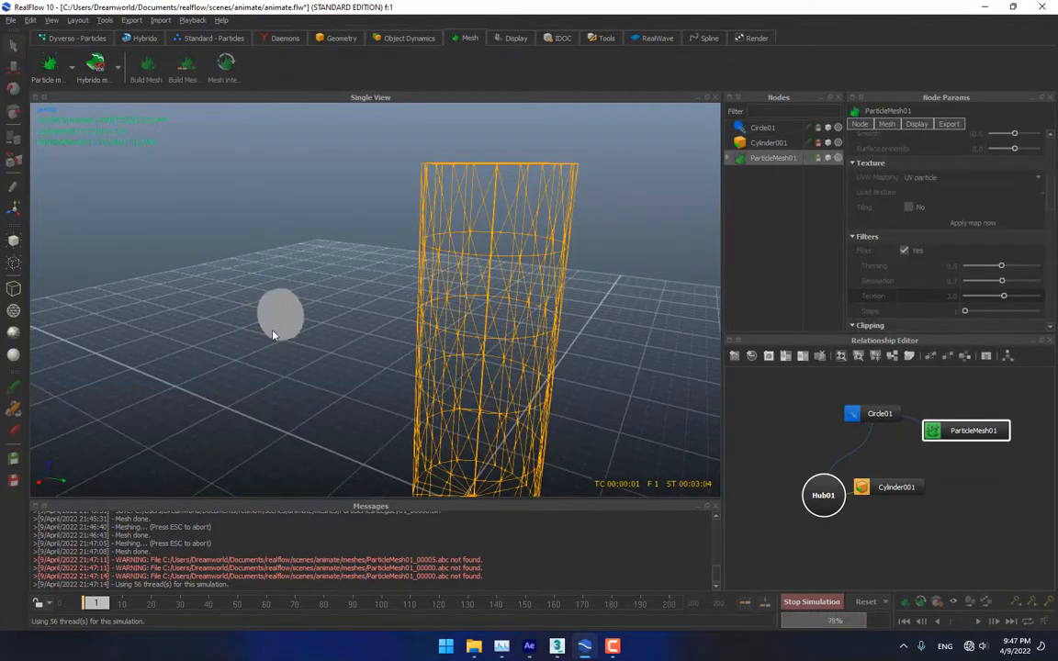
{"action": "scroll", "coordinate": [261, 319], "scroll_direction": "up", "scroll_amount": 3}
{"action": "scroll", "coordinate": [212, 326], "scroll_direction": "up", "scroll_amount": 2}
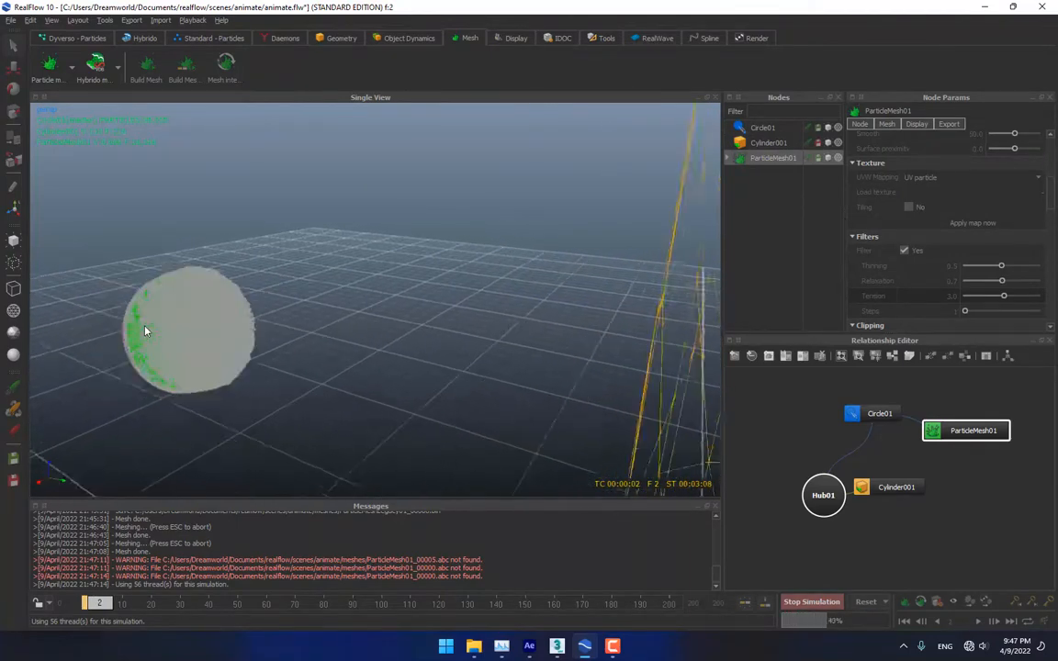
{"action": "scroll", "coordinate": [145, 332], "scroll_direction": "down", "scroll_amount": 3}
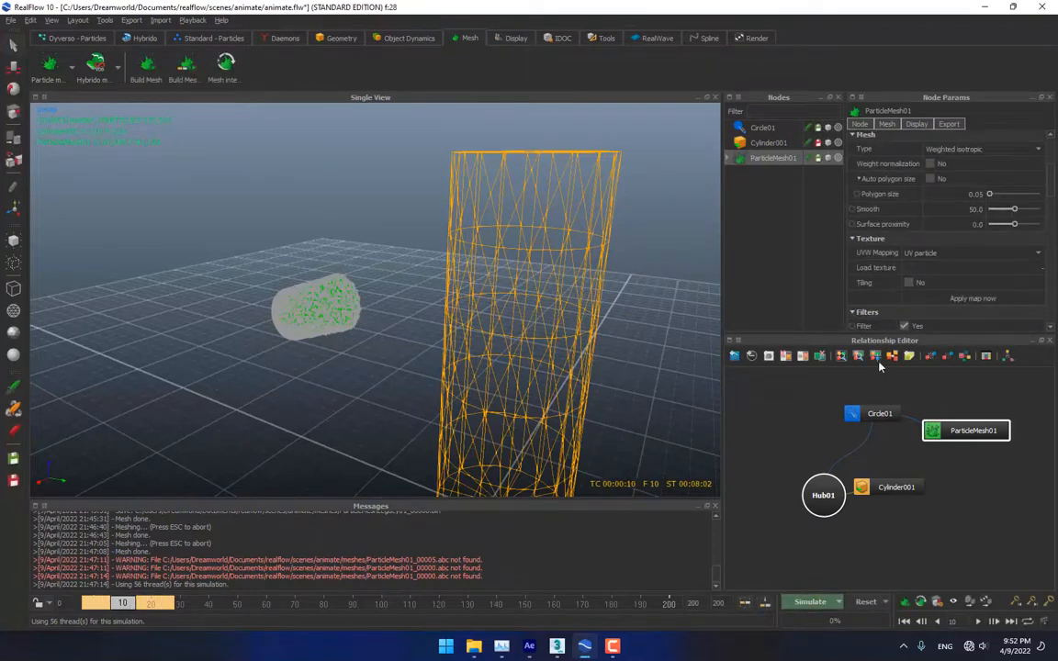
Set Circle01's Speed to 0
{"action": "scroll", "coordinate": [863, 272], "scroll_direction": "down", "scroll_amount": 2}
{"action": "left_click", "coordinate": [761, 128]}
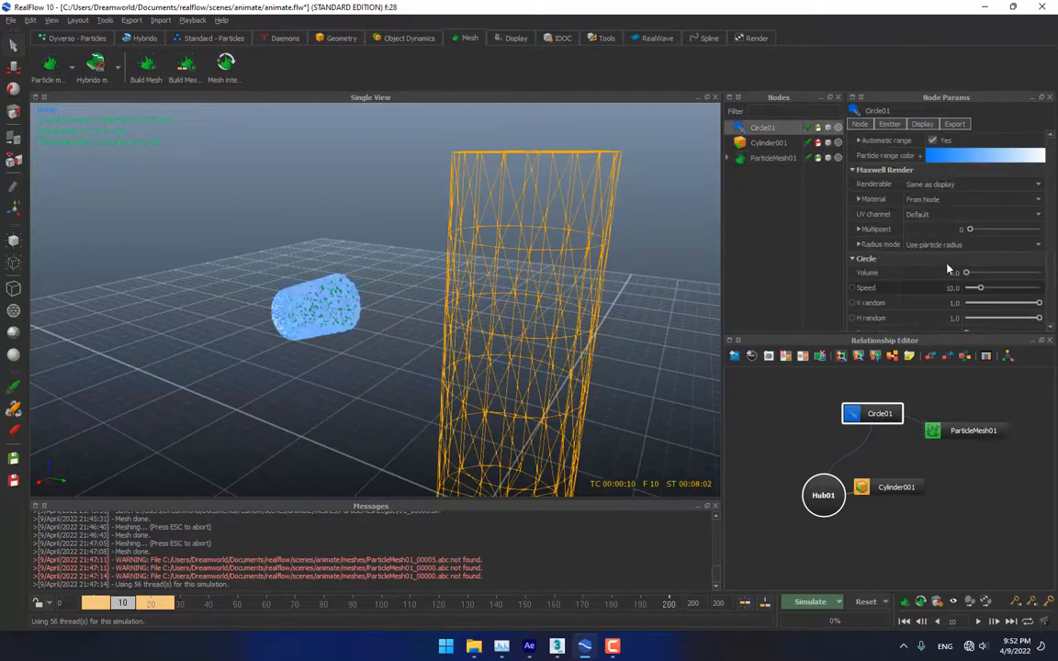
{"action": "double_click", "coordinate": [953, 288]}
{"action": "type", "text": "0"}
Re-simulate, overwriting the cache, then stop and play back the splash
{"action": "left_click", "coordinate": [810, 602]}
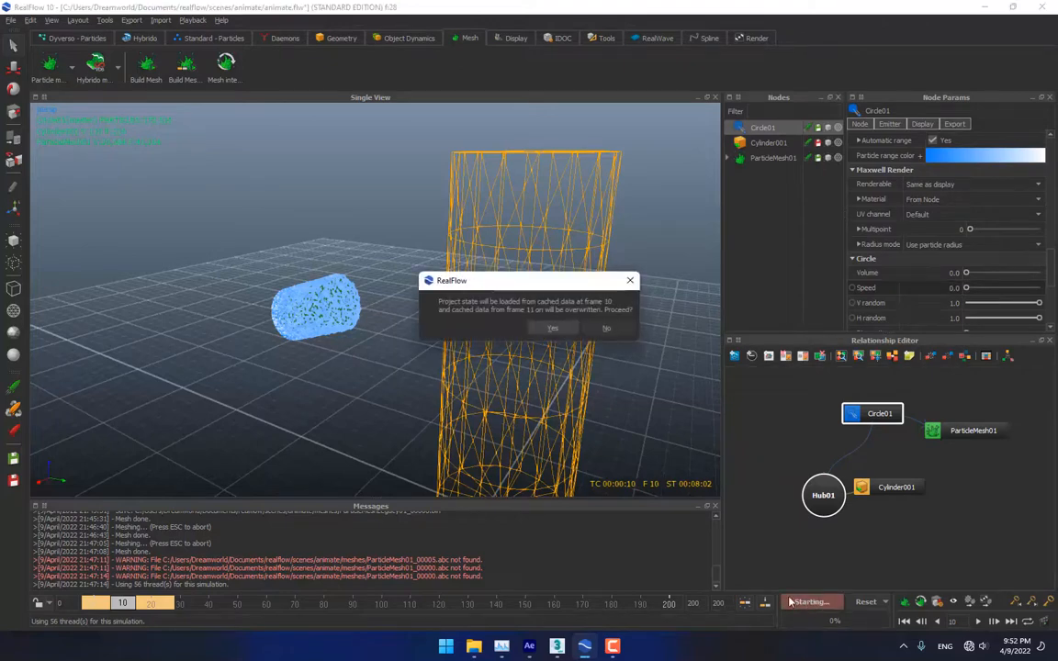
{"action": "left_click", "coordinate": [553, 329]}
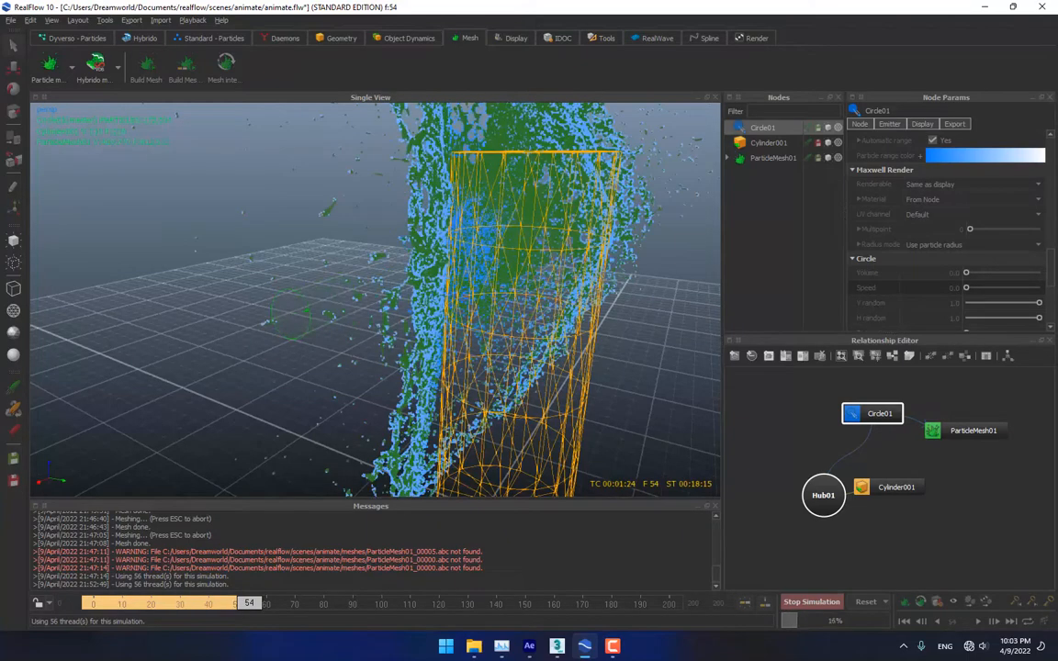
{"action": "left_click", "coordinate": [808, 602]}
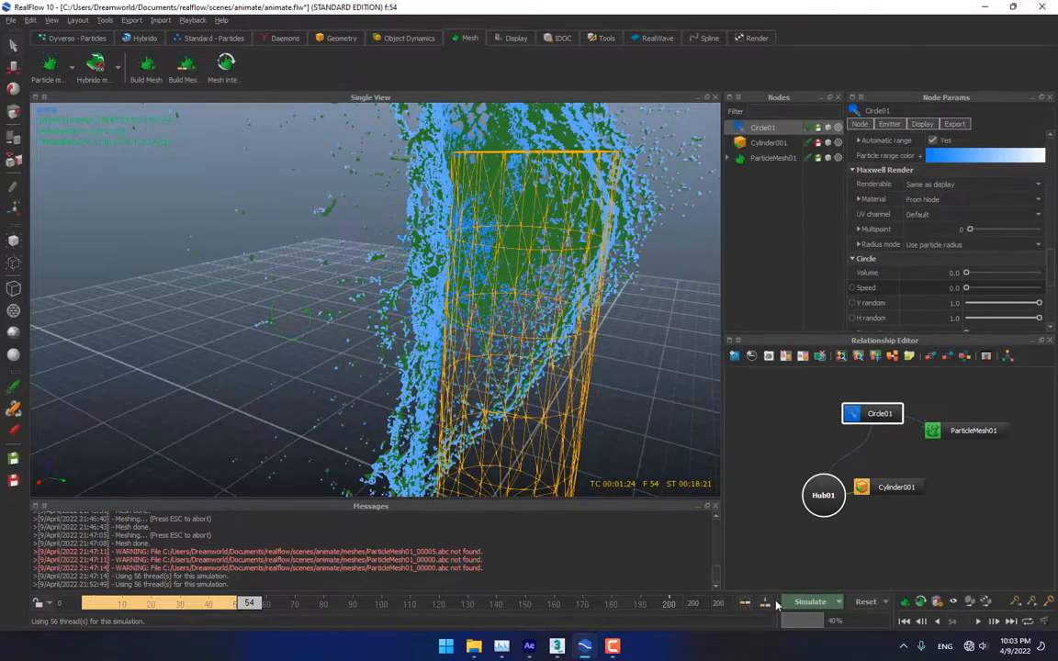
{"action": "key", "text": "alt+d"}
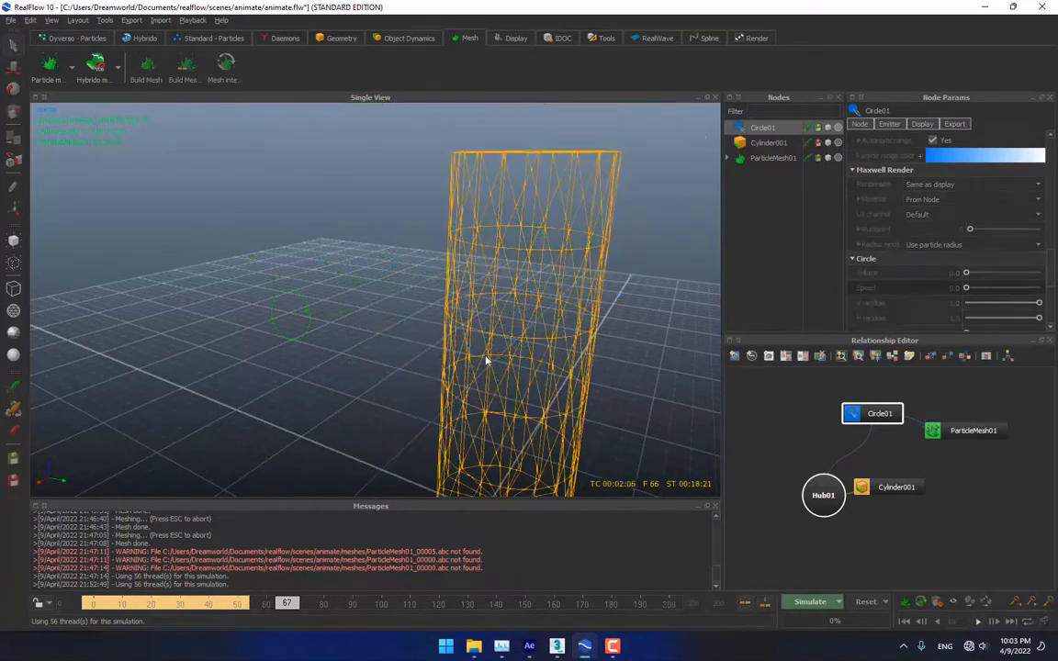
{"action": "key", "text": "Escape"}
Scrub to frame 42, orbit around the cylinder, and open the Render settings window
{"action": "left_click", "coordinate": [101, 602]}
{"action": "left_click_drag", "start_coordinate": [515, 395], "coordinate": [459, 369], "text": "alt"}
{"action": "left_click_drag", "start_coordinate": [101, 604], "coordinate": [217, 603]}
{"action": "left_click_drag", "start_coordinate": [423, 414], "coordinate": [489, 356], "text": "alt"}
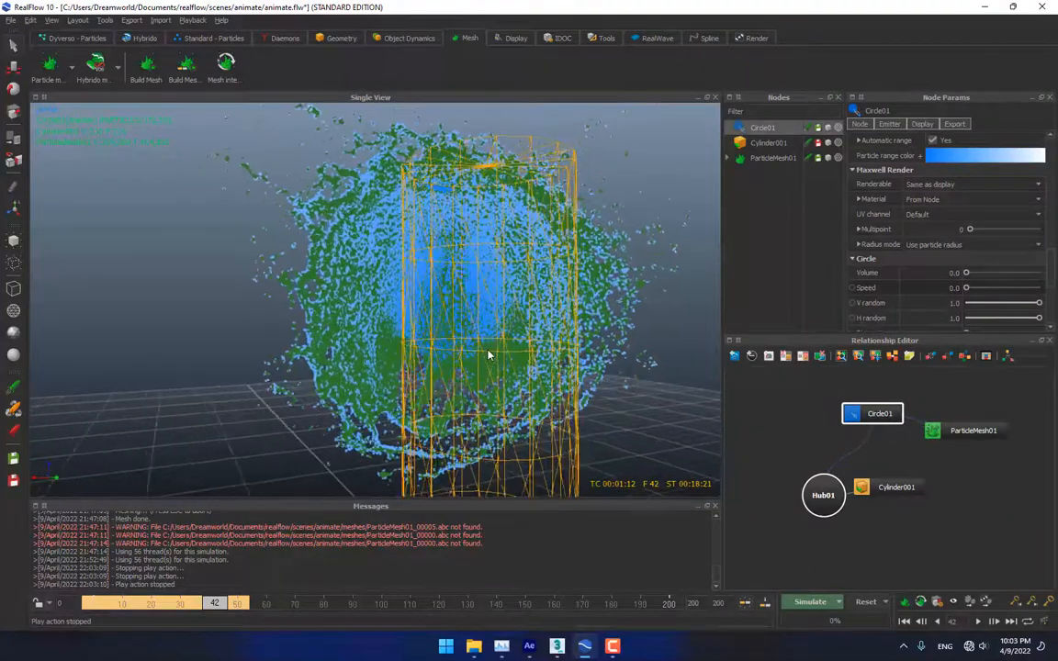
{"action": "left_click", "coordinate": [753, 38]}
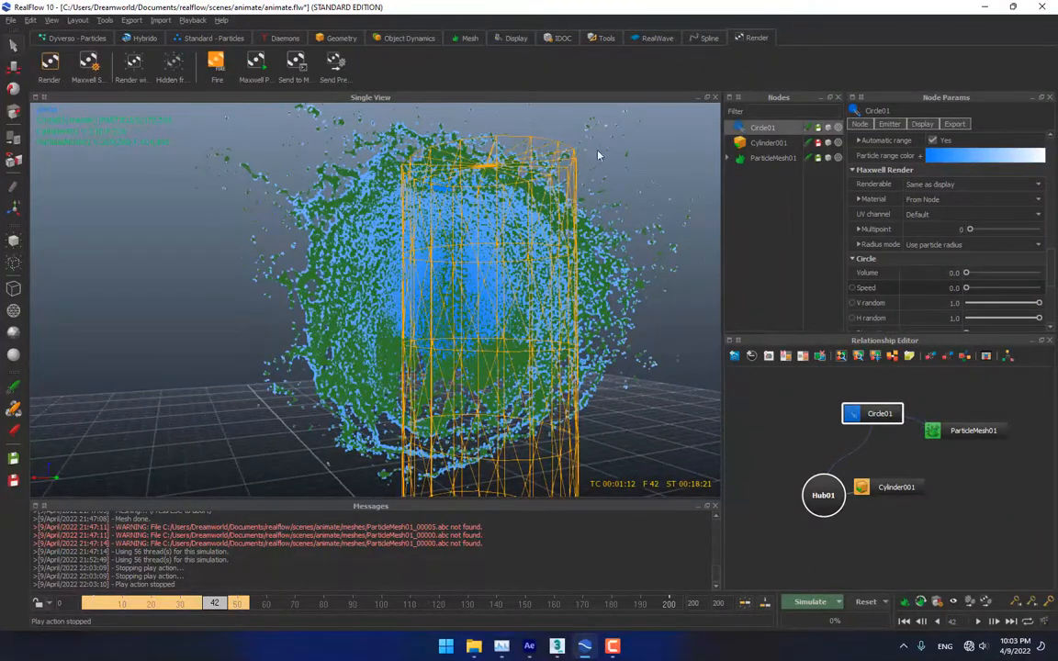
{"action": "left_click", "coordinate": [46, 79]}
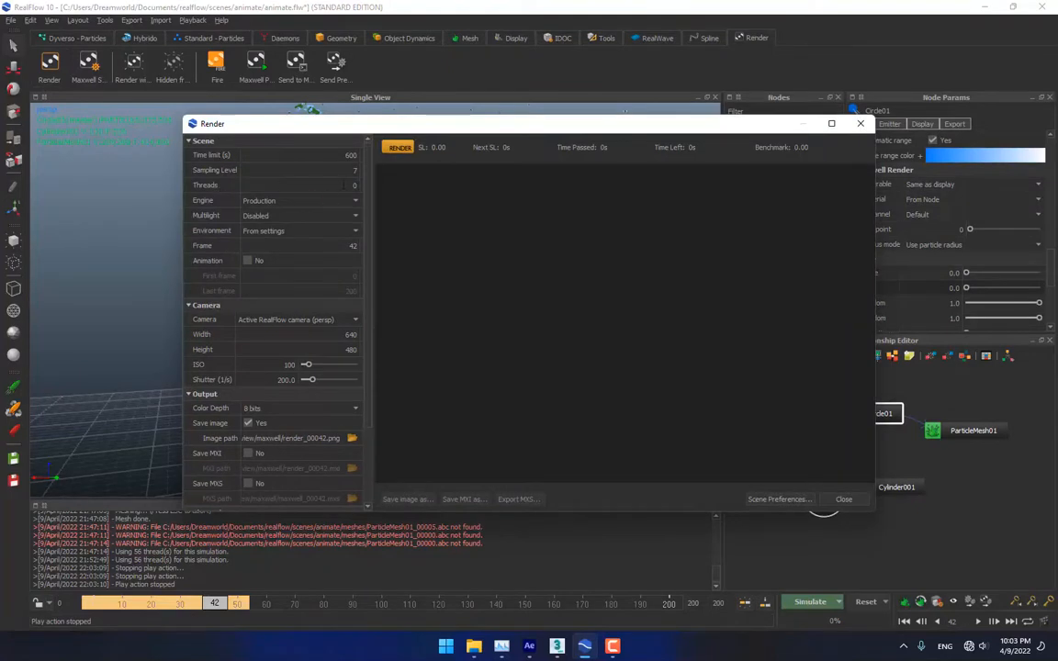
Set the render thread count and render frame 42 with Task Manager monitoring CPU
{"action": "left_click", "coordinate": [342, 184]}
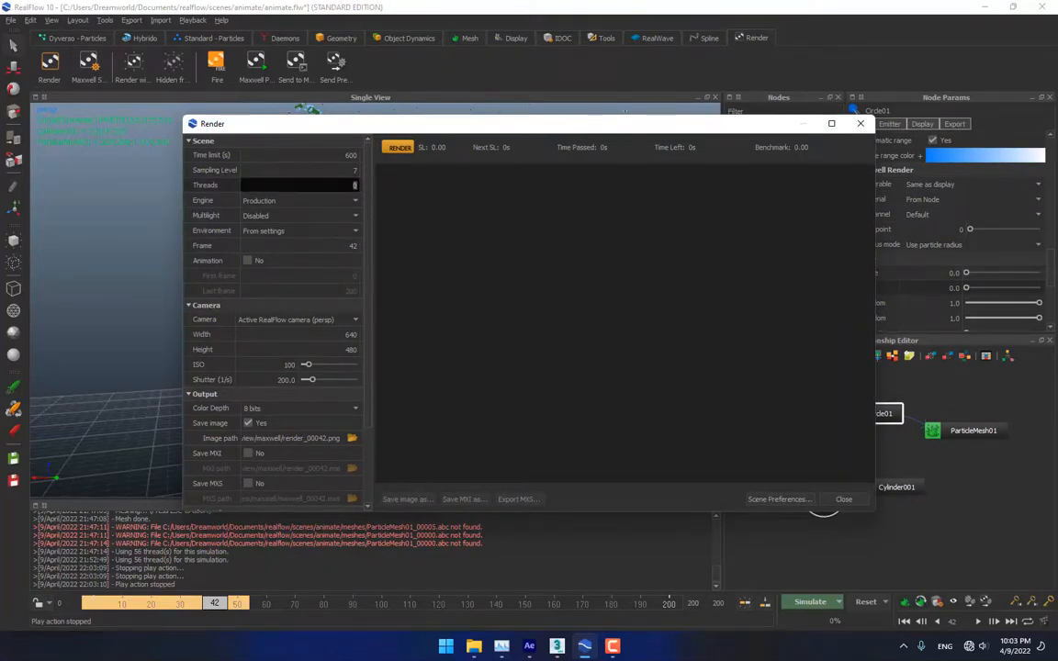
{"action": "key", "text": "ctrl+shift+Escape"}
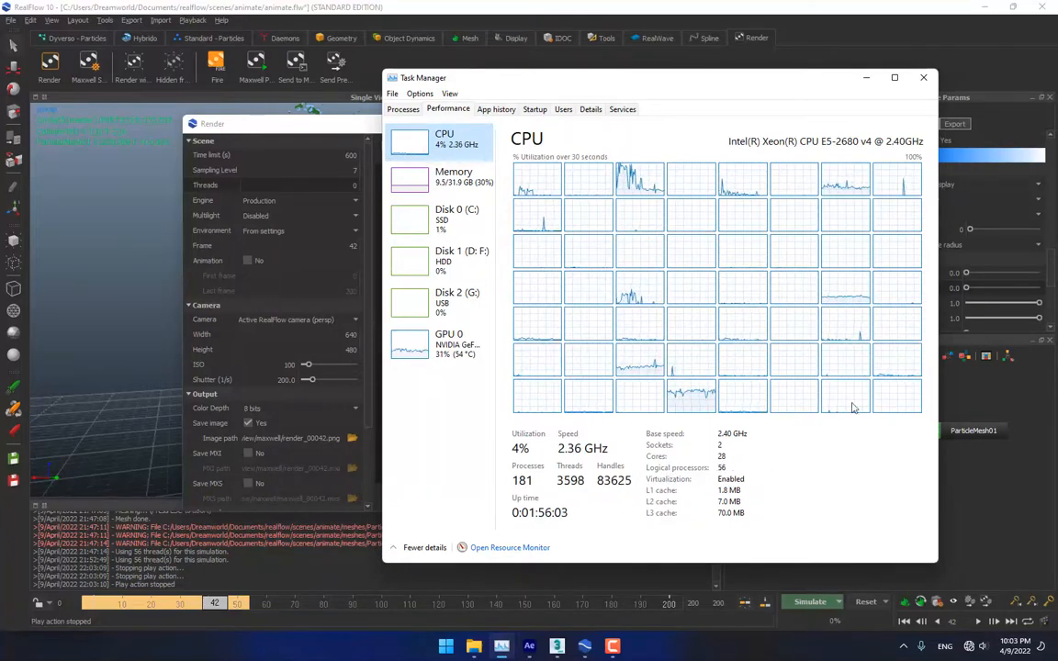
{"action": "left_click_drag", "start_coordinate": [781, 82], "coordinate": [0, 131]}
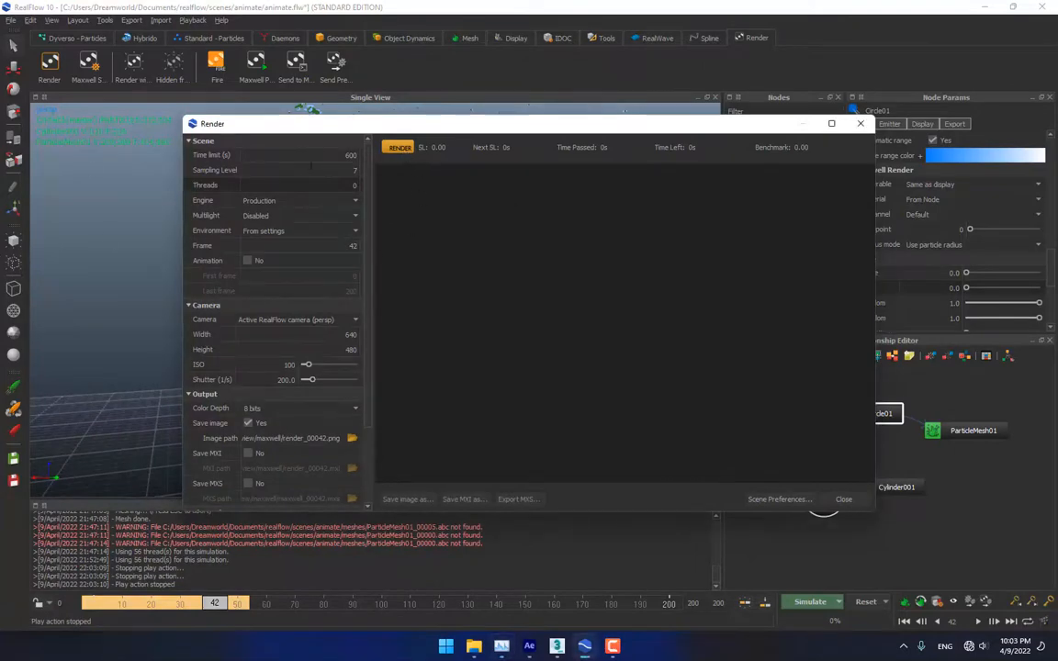
{"action": "left_click", "coordinate": [400, 147]}
{"action": "left_click_drag", "start_coordinate": [0, 165], "coordinate": [812, 87]}
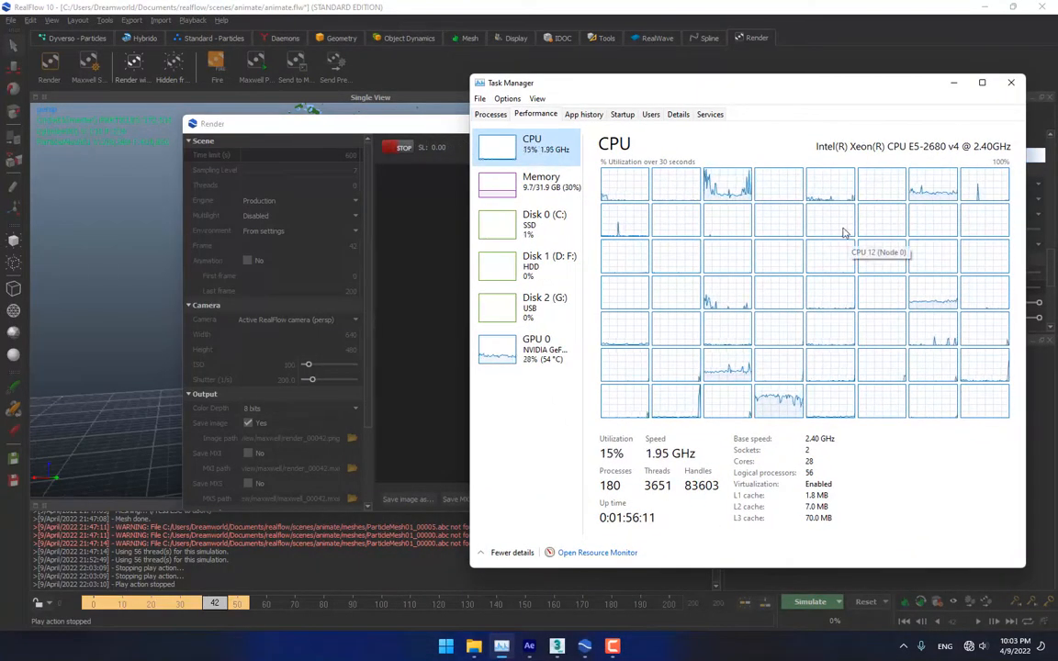
Review the finished frame-42 render, then close the render window, discarding it
{"action": "left_click_drag", "start_coordinate": [707, 89], "coordinate": [836, 350]}
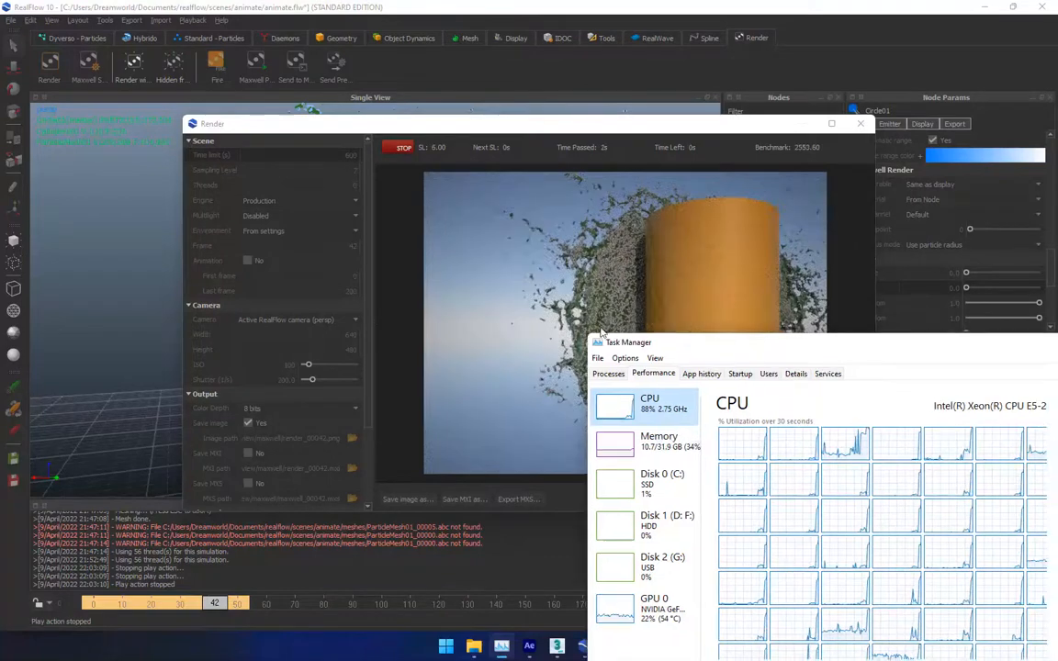
{"action": "left_click_drag", "start_coordinate": [728, 359], "coordinate": [74, 118]}
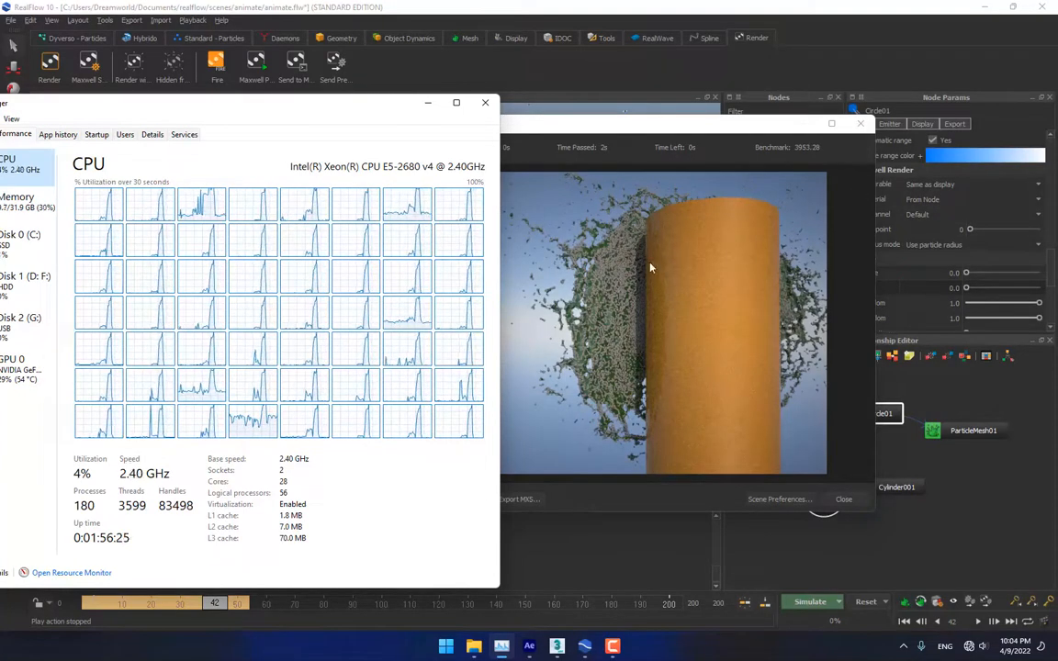
{"action": "left_click_drag", "start_coordinate": [321, 102], "coordinate": [0, 171]}
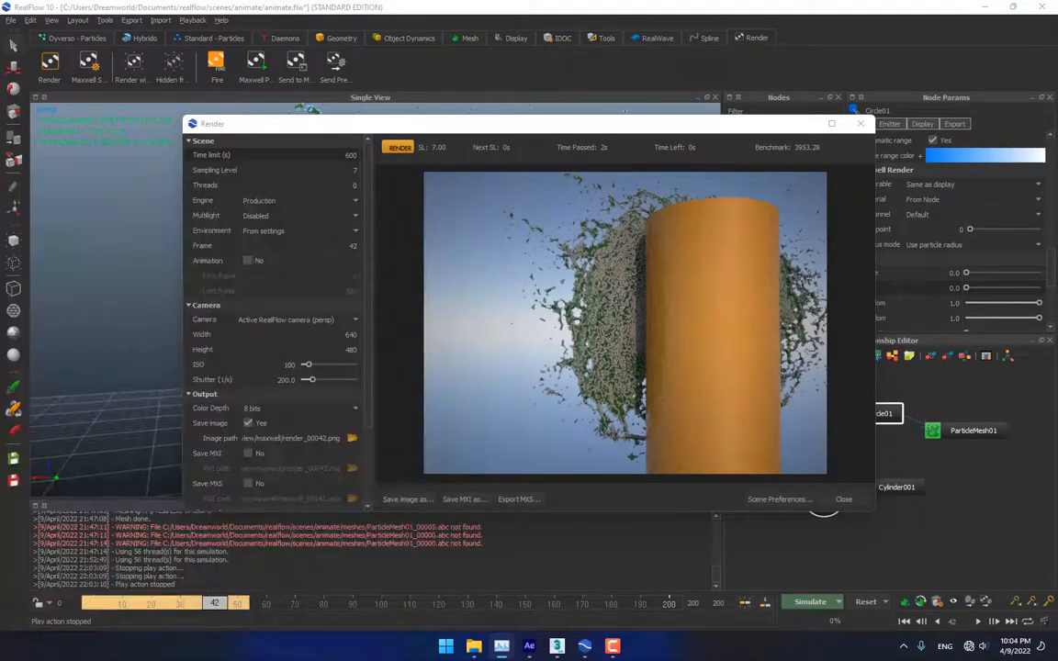
{"action": "left_click", "coordinate": [846, 499]}
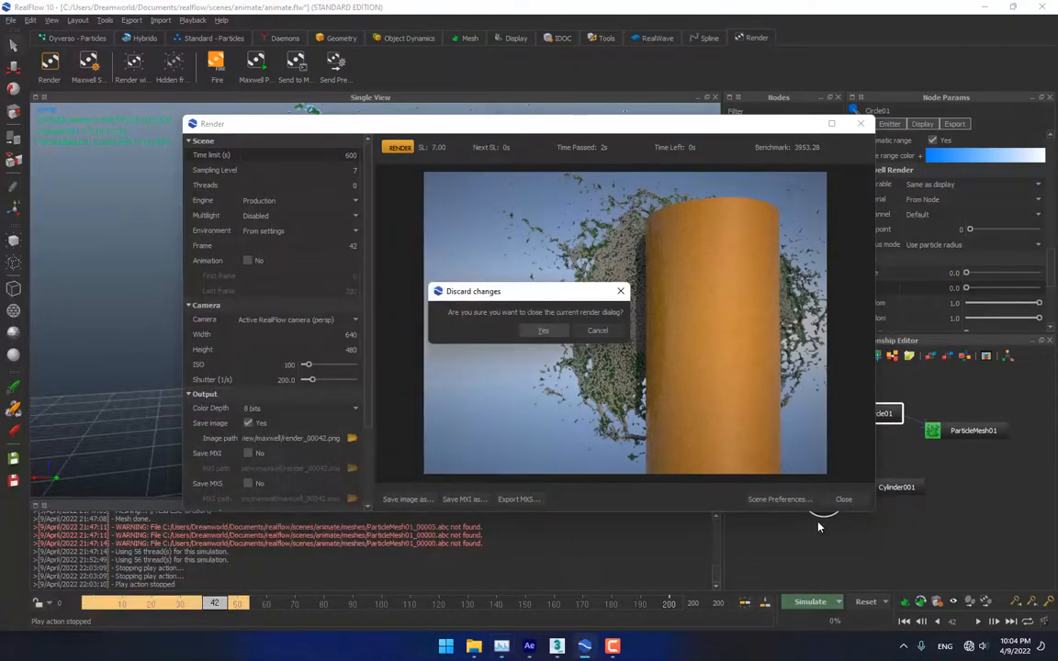
{"action": "left_click", "coordinate": [542, 333]}
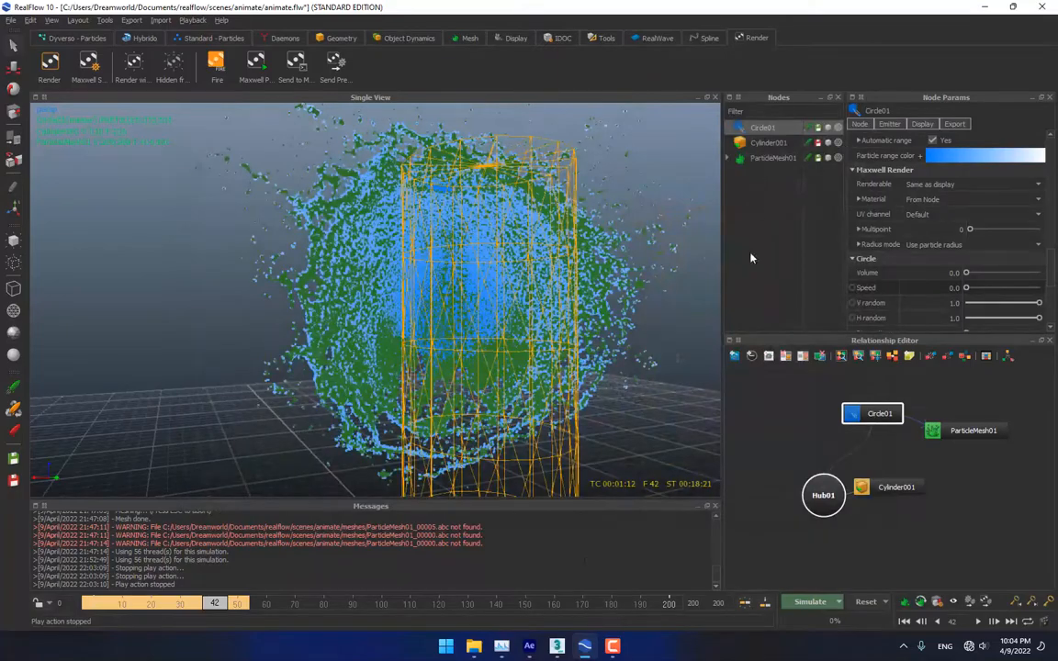
In 3ds Max, delete RFMeshLoader001 and frame the fractured plate and can in Perspective
{"action": "left_click", "coordinate": [557, 643]}
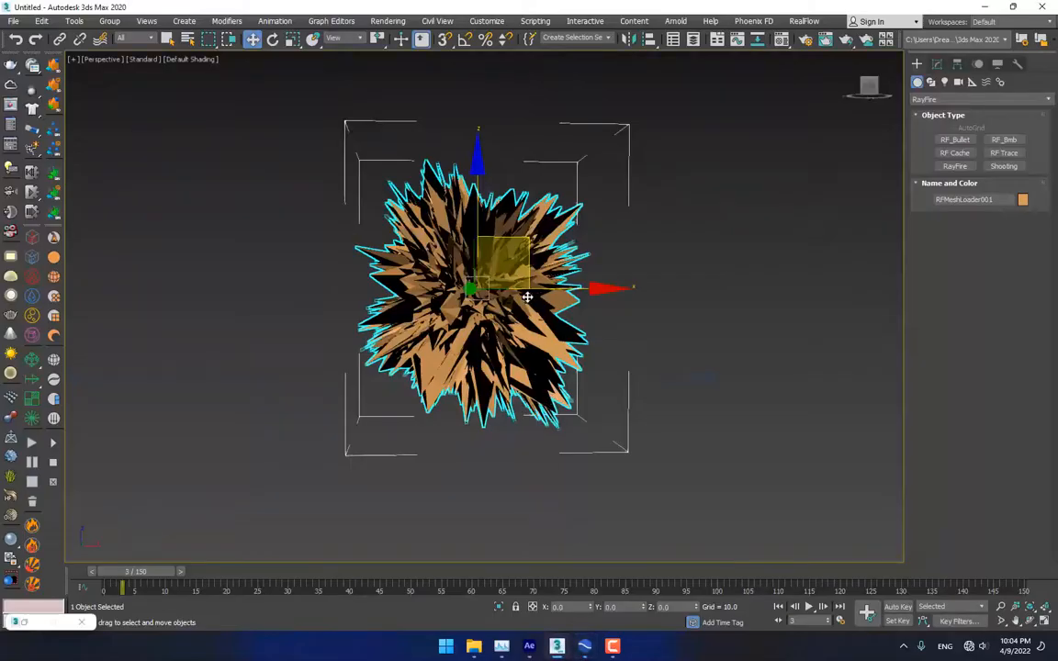
{"action": "key", "text": "Delete"}
{"action": "scroll", "coordinate": [550, 378], "scroll_direction": "down", "scroll_amount": 10}
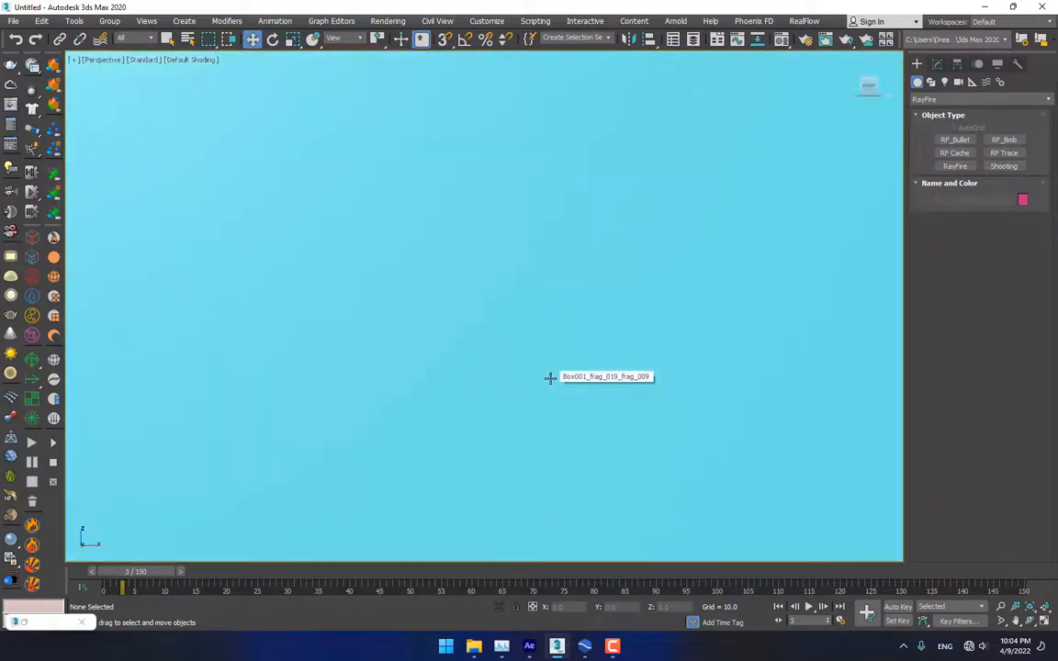
{"action": "scroll", "coordinate": [550, 377], "scroll_direction": "down", "scroll_amount": 10}
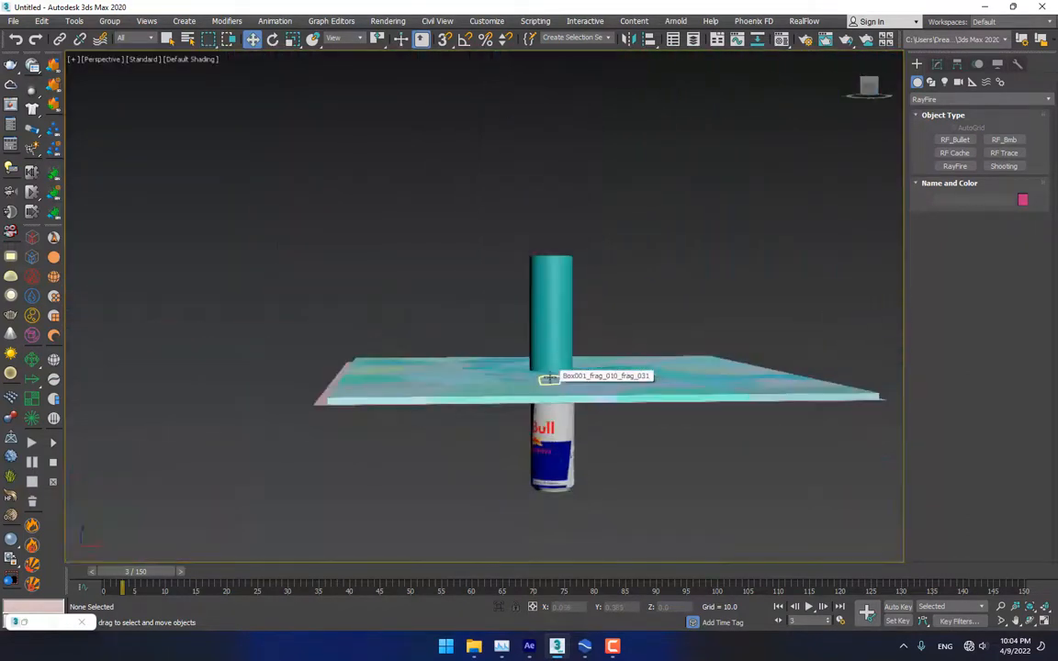
{"action": "middle_click_drag", "start_coordinate": [591, 350], "coordinate": [522, 369]}
{"action": "scroll", "coordinate": [525, 418], "scroll_direction": "up", "scroll_amount": 2}
{"action": "scroll", "coordinate": [524, 418], "scroll_direction": "down", "scroll_amount": 2}
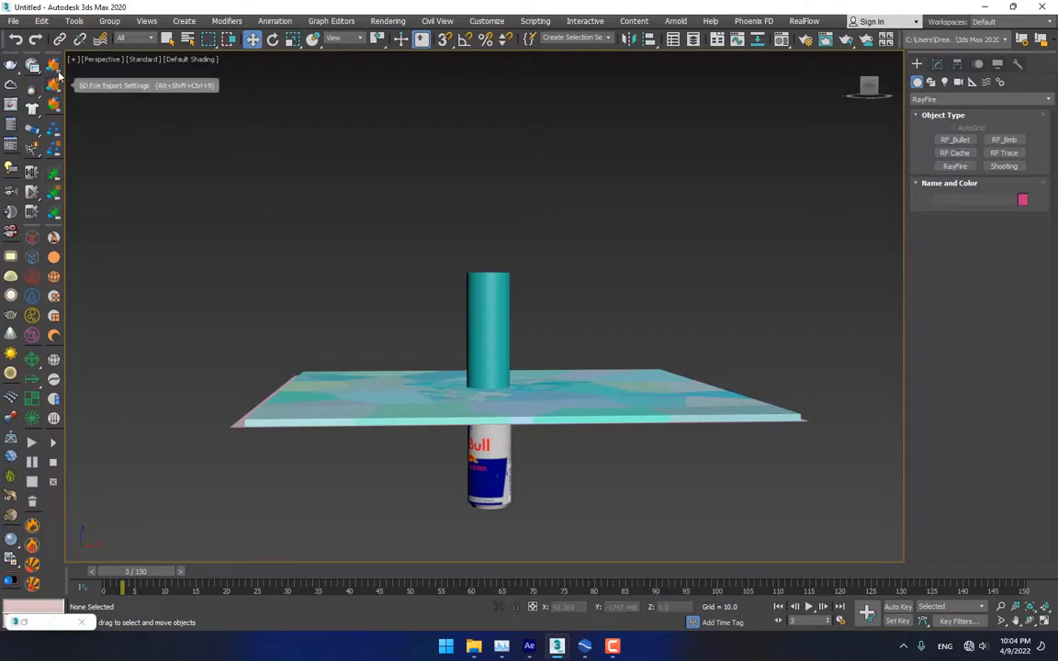
Browse animate > meshes for RealFlow BIN mesh files, cancel without loading, and return to RealFlow
{"action": "left_click", "coordinate": [51, 153]}
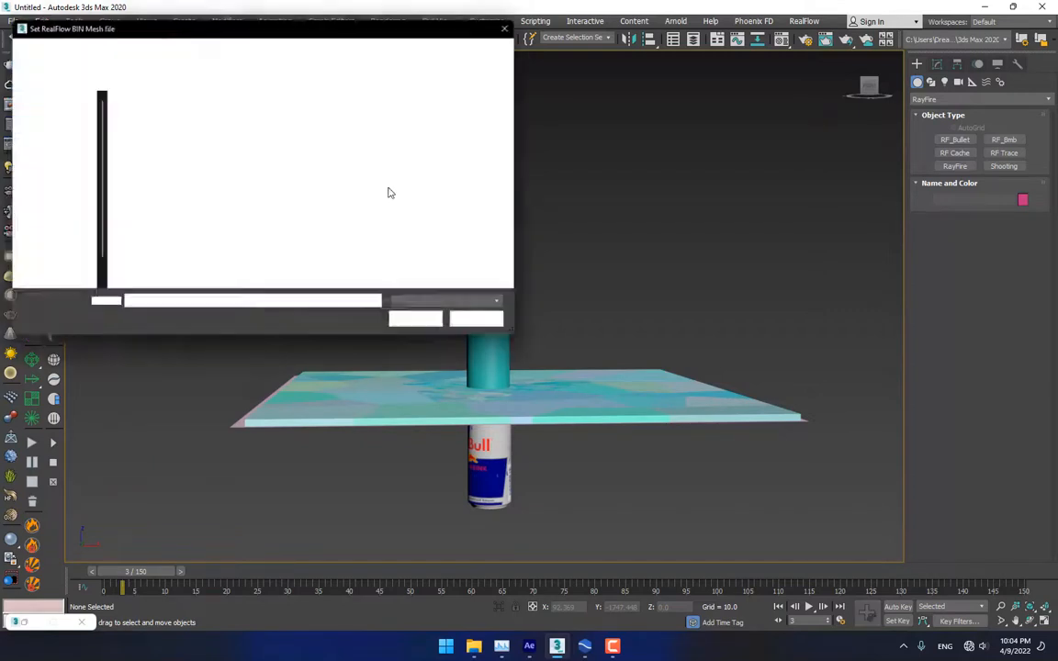
{"action": "left_click", "coordinate": [215, 55]}
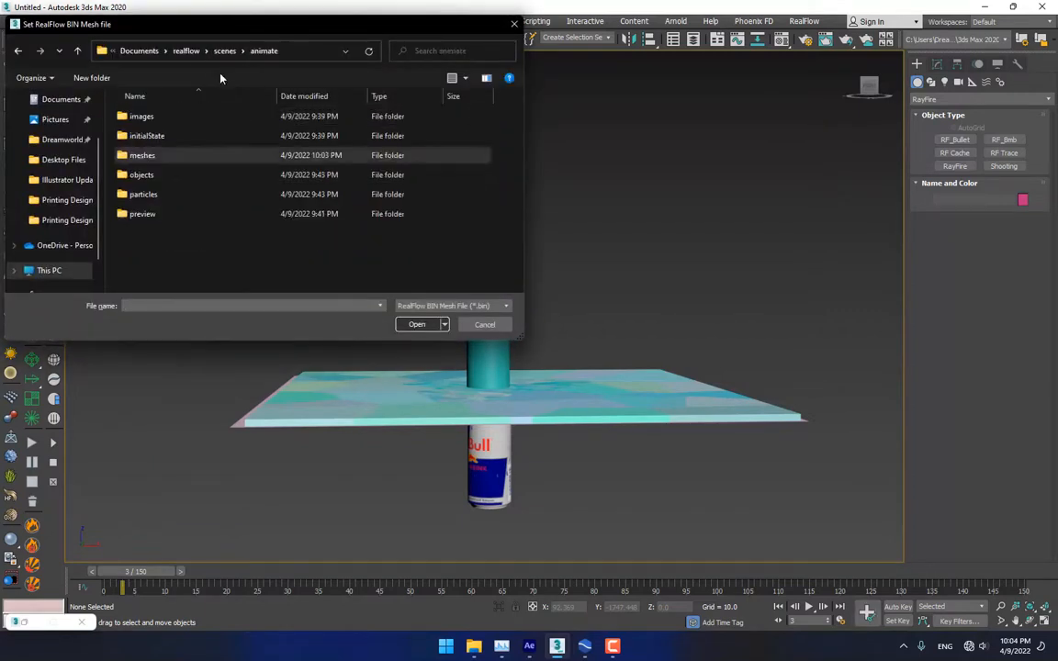
{"action": "double_click", "coordinate": [142, 159]}
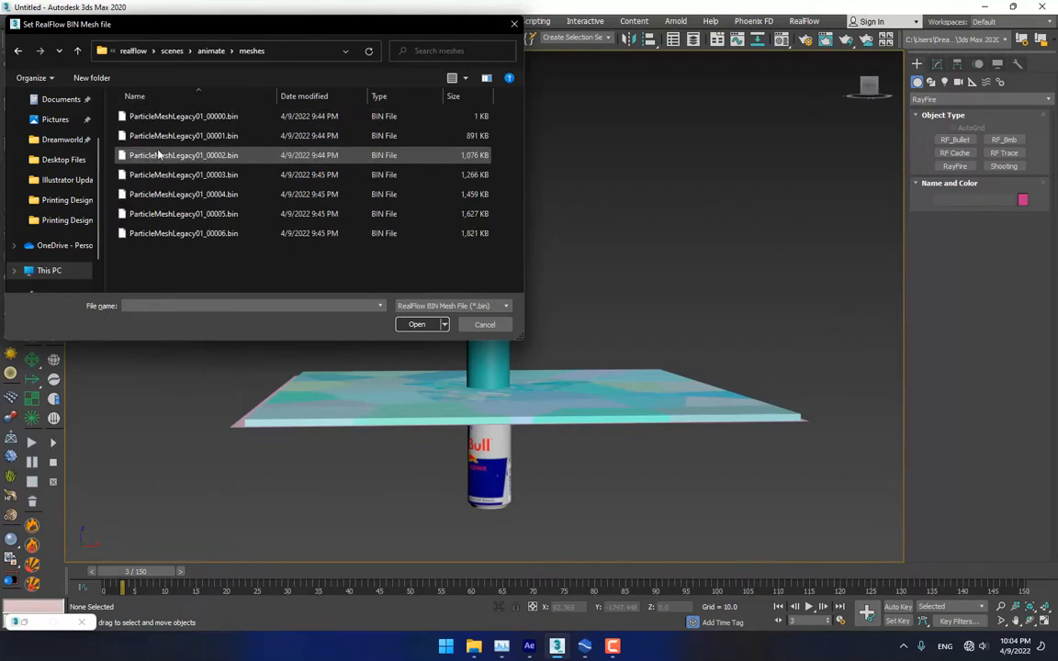
{"action": "left_click", "coordinate": [194, 51]}
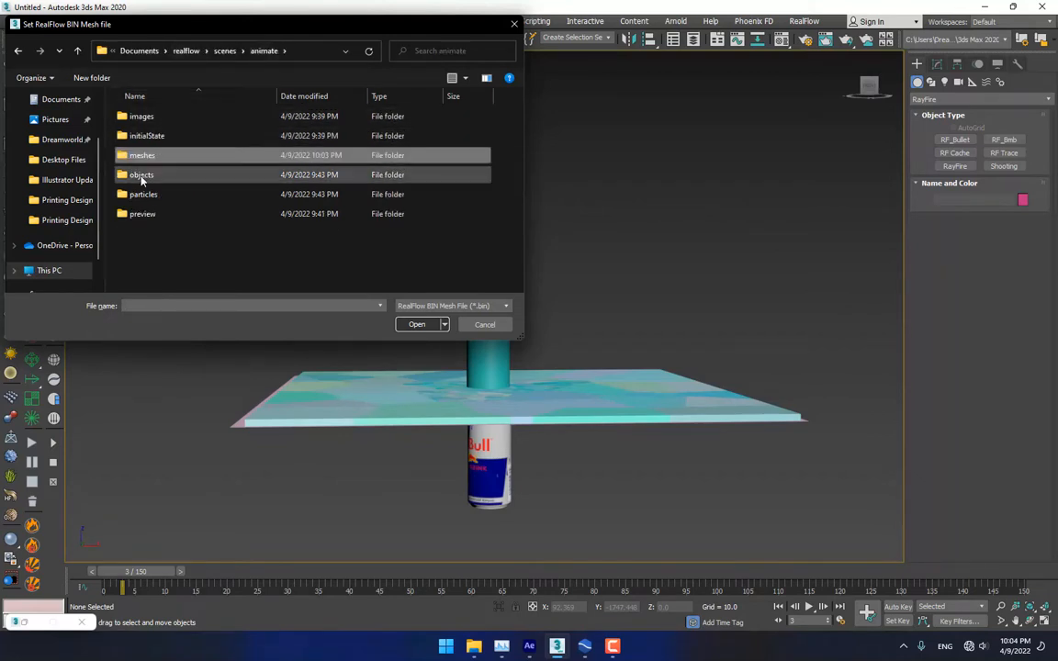
{"action": "double_click", "coordinate": [144, 214]}
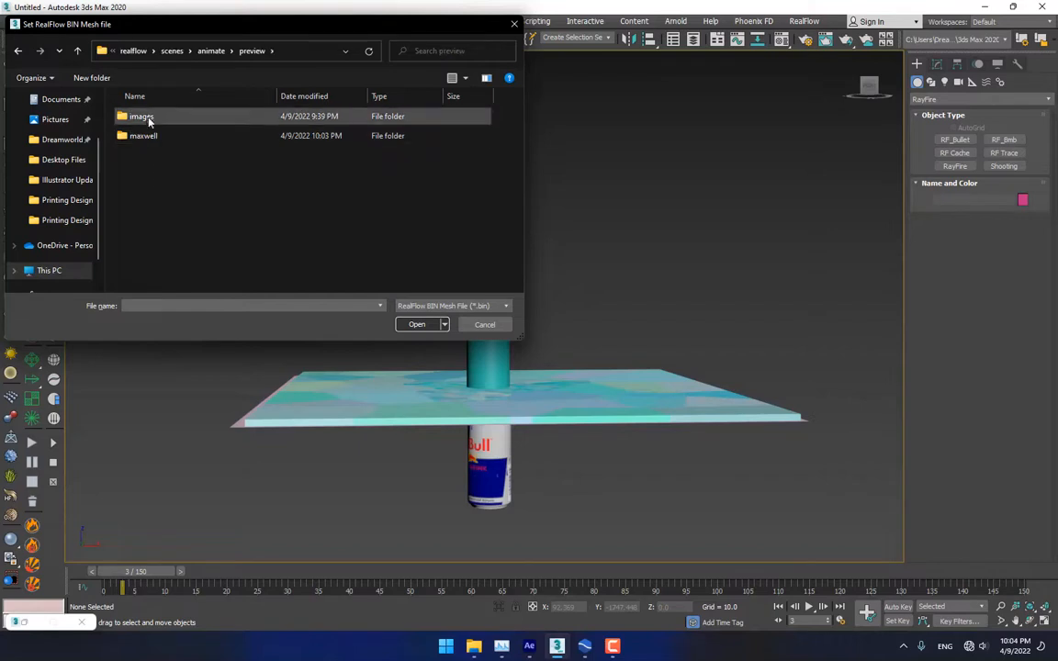
{"action": "left_click", "coordinate": [198, 51]}
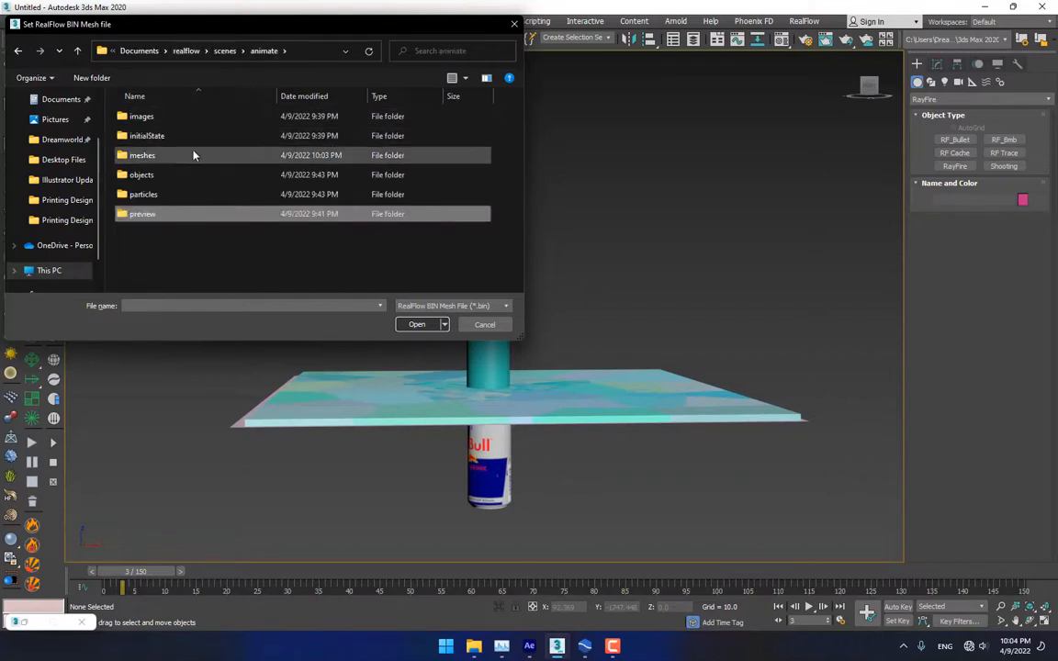
{"action": "left_click", "coordinate": [142, 156]}
{"action": "double_click", "coordinate": [141, 157]}
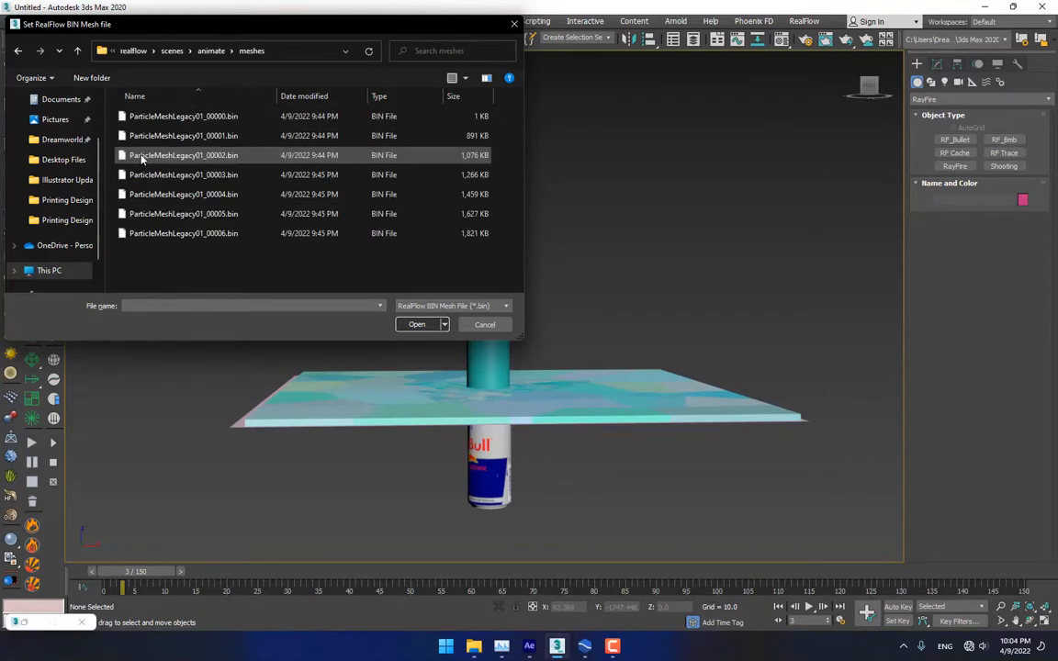
{"action": "left_click", "coordinate": [484, 325]}
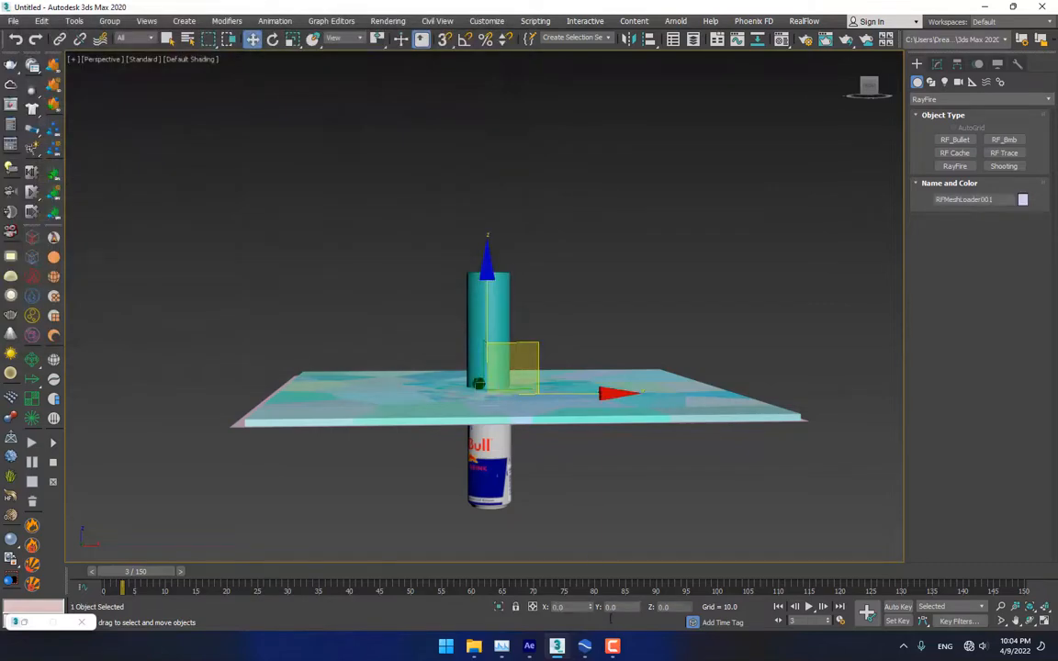
{"action": "left_click", "coordinate": [587, 648]}
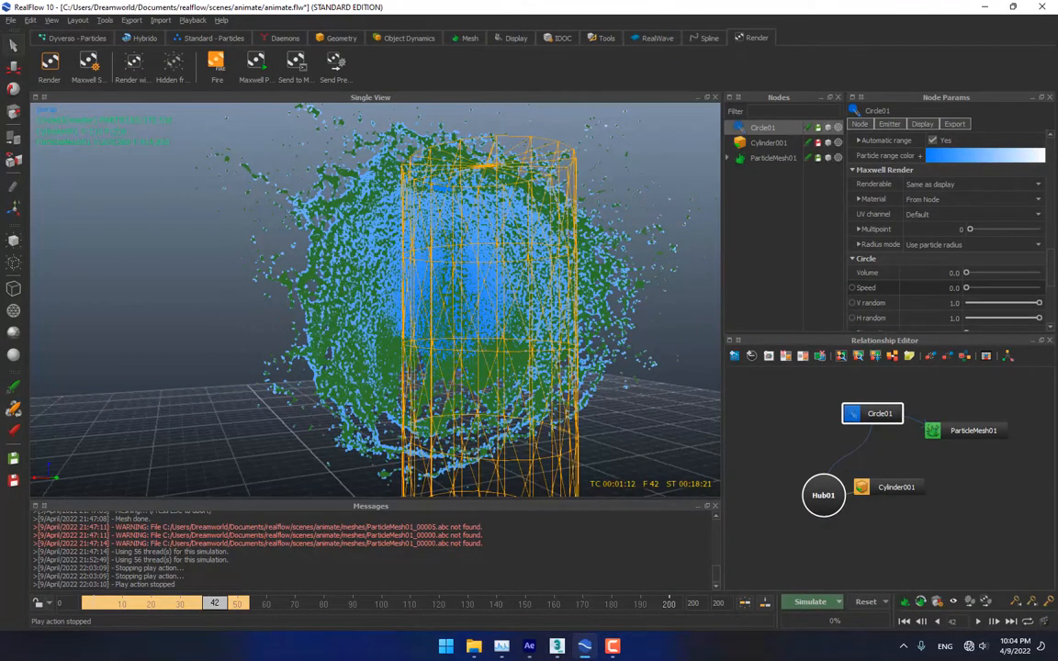
With Circle01 selected, stop the mesh simulation at frame 86 and return to 3ds Max
{"action": "scroll", "coordinate": [184, 555], "scroll_direction": "up", "scroll_amount": 2}
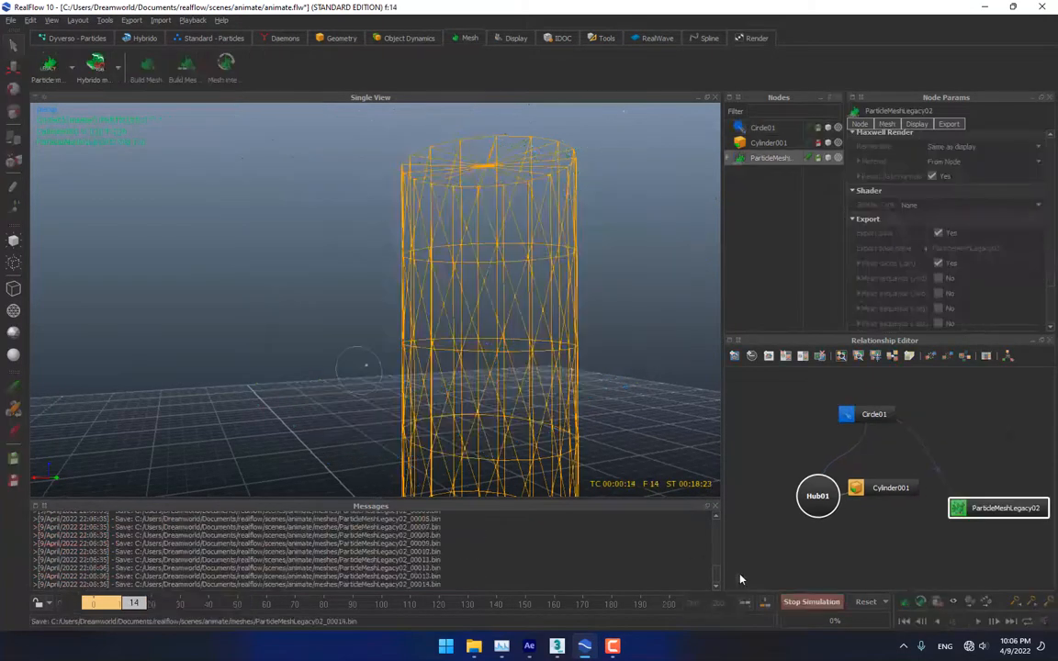
{"action": "left_click", "coordinate": [763, 128]}
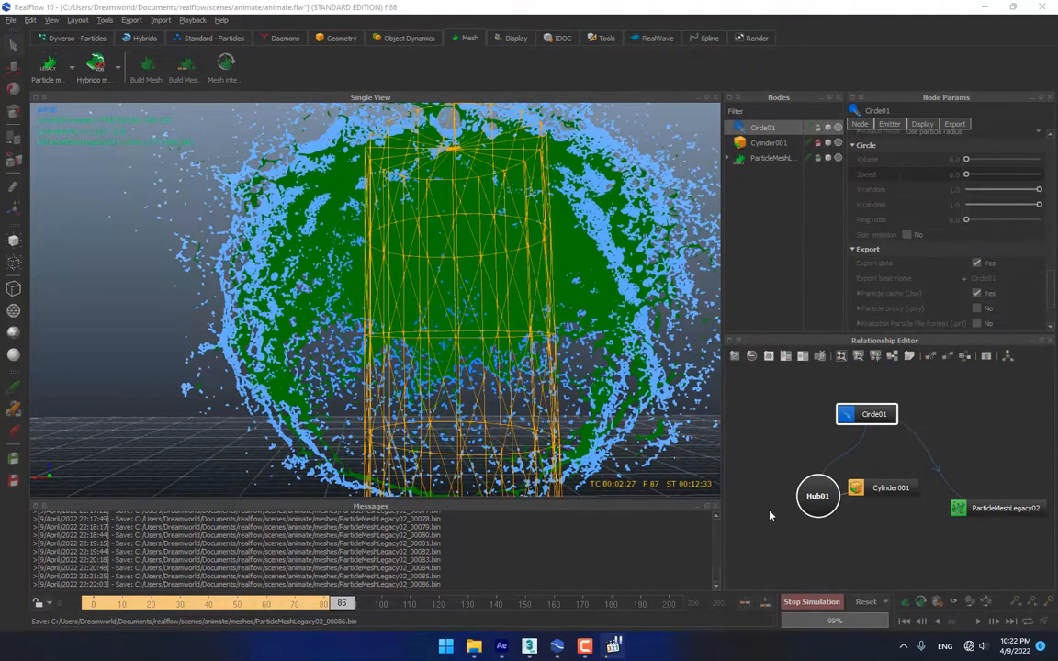
{"action": "left_click", "coordinate": [805, 603]}
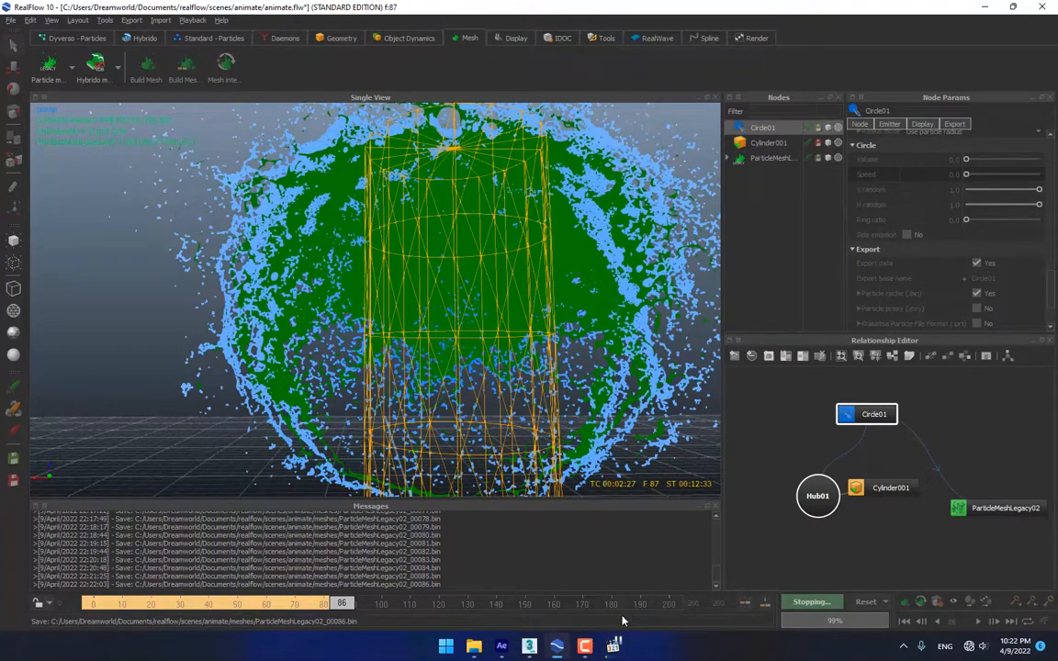
{"action": "left_click", "coordinate": [529, 648]}
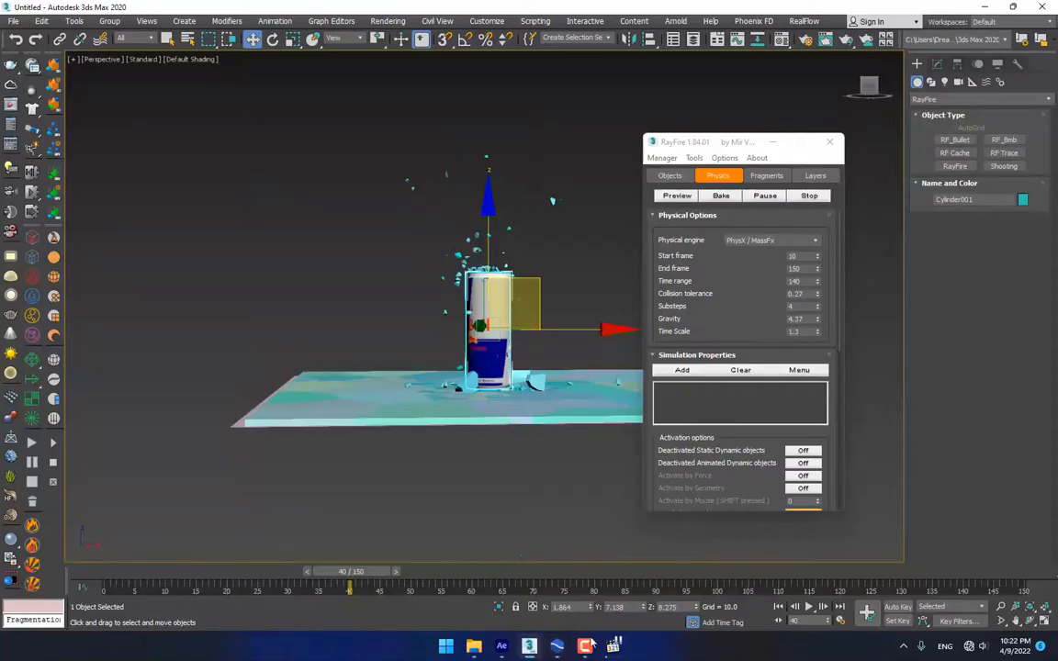
Create a RealFlow mesh loader from ParticleMeshLegacy01_00001.bin in the meshes folder
{"action": "left_click", "coordinate": [54, 126]}
{"action": "left_click", "coordinate": [562, 413]}
{"action": "left_click", "coordinate": [53, 154]}
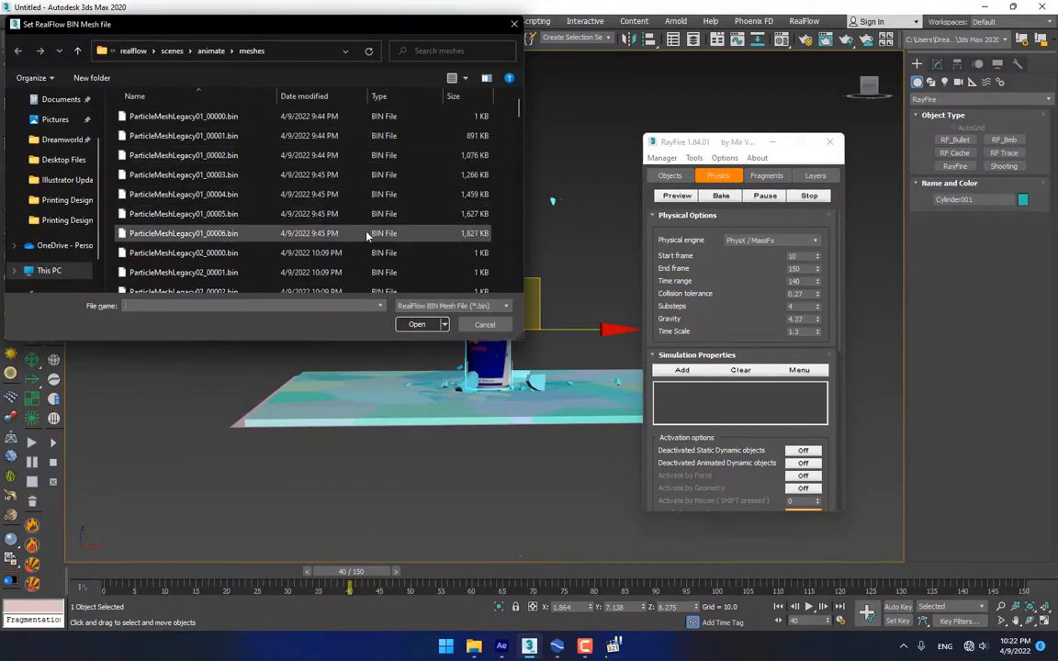
{"action": "scroll", "coordinate": [422, 241], "scroll_direction": "down", "scroll_amount": 20}
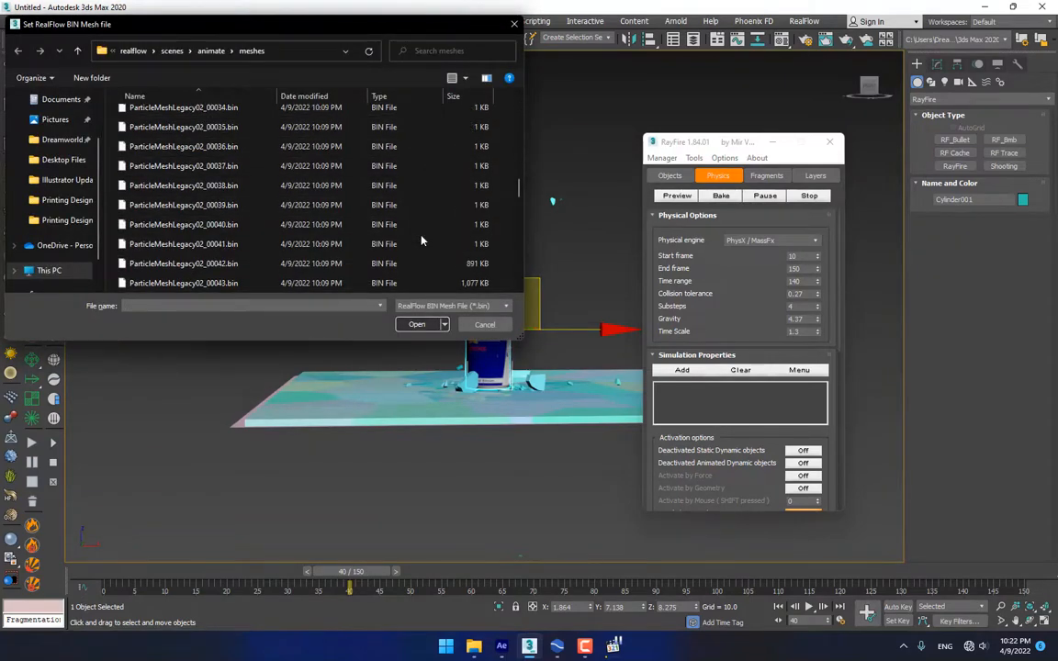
{"action": "scroll", "coordinate": [422, 241], "scroll_direction": "up", "scroll_amount": 3}
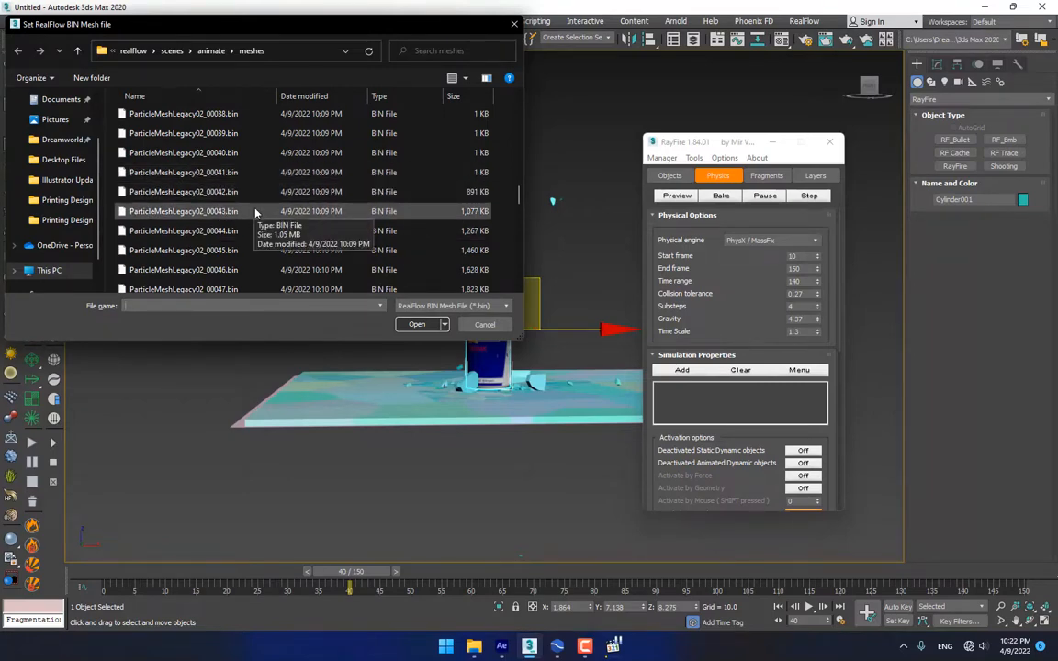
{"action": "left_click_drag", "start_coordinate": [517, 189], "coordinate": [467, 94]}
{"action": "left_click", "coordinate": [211, 115]}
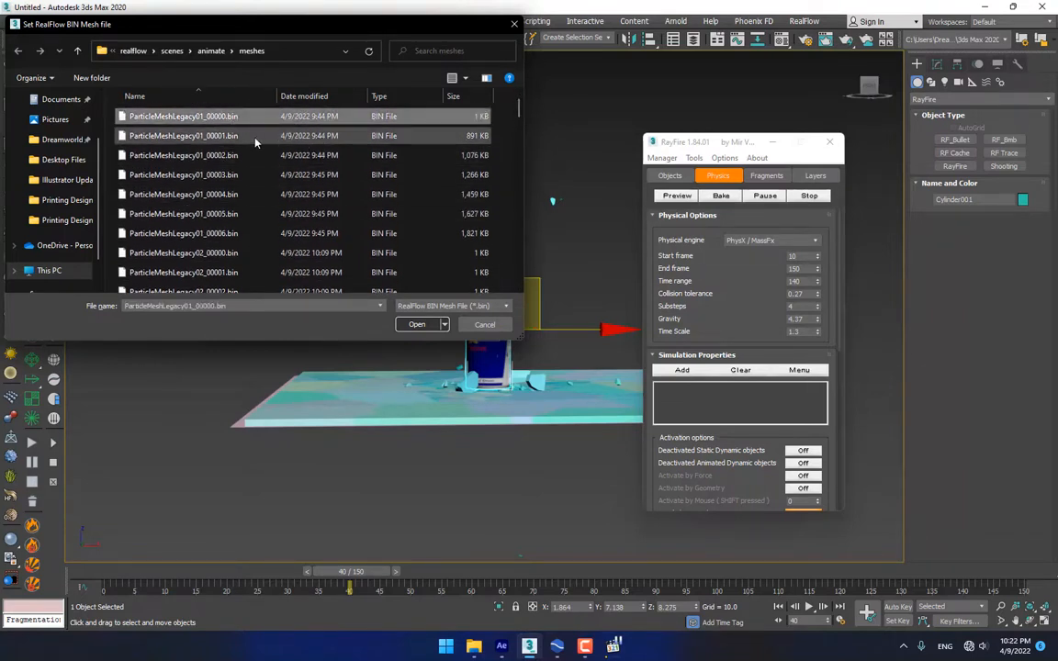
{"action": "left_click", "coordinate": [256, 138]}
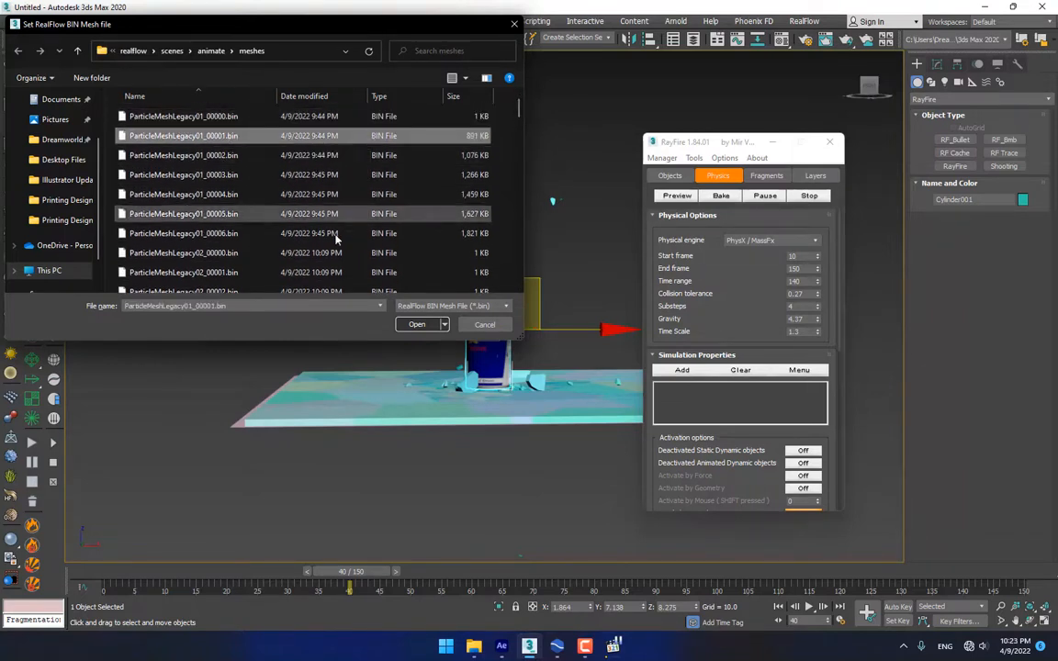
{"action": "left_click", "coordinate": [415, 324]}
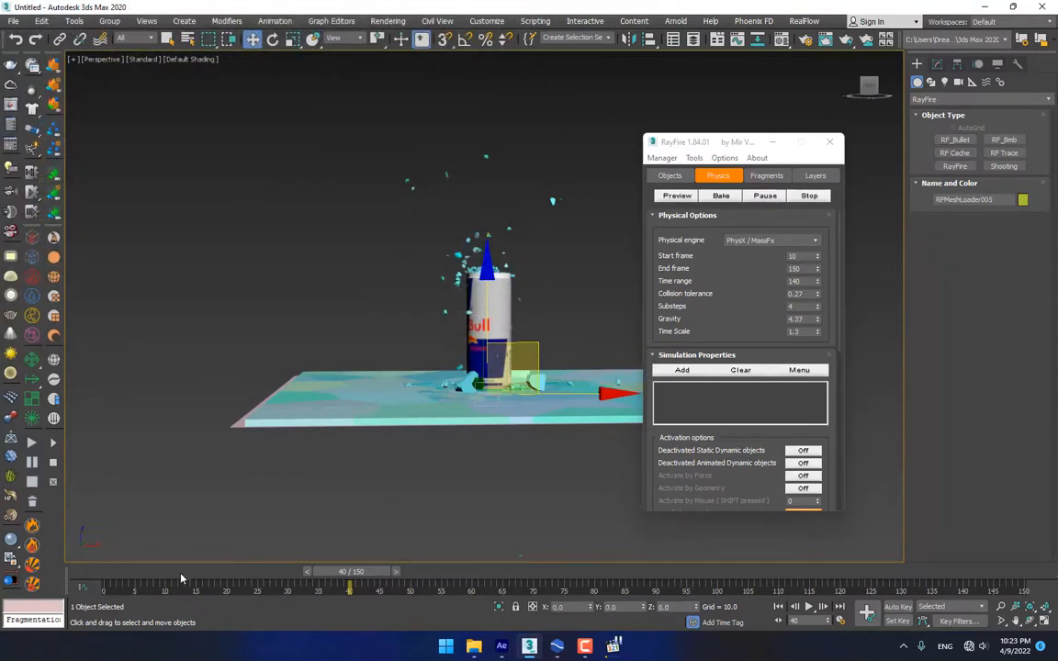
Scrub the timeline to frame 80 and hide the emitter cylinder
{"action": "left_click_drag", "start_coordinate": [377, 571], "coordinate": [595, 556]}
{"action": "middle_click_drag", "start_coordinate": [455, 306], "coordinate": [496, 294], "text": "alt"}
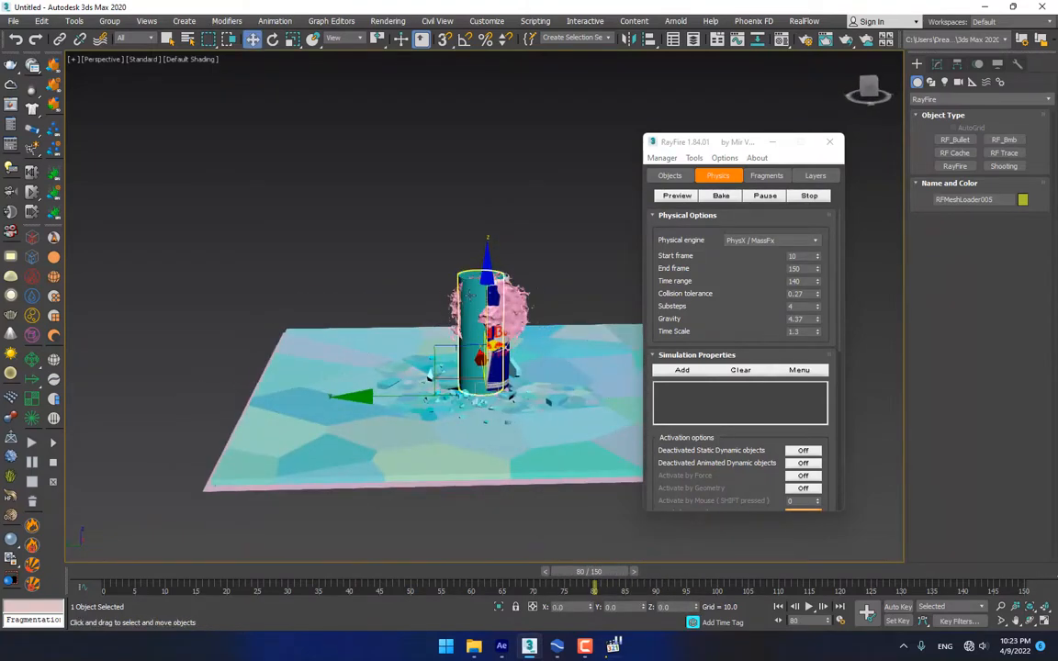
{"action": "left_click", "coordinate": [471, 295]}
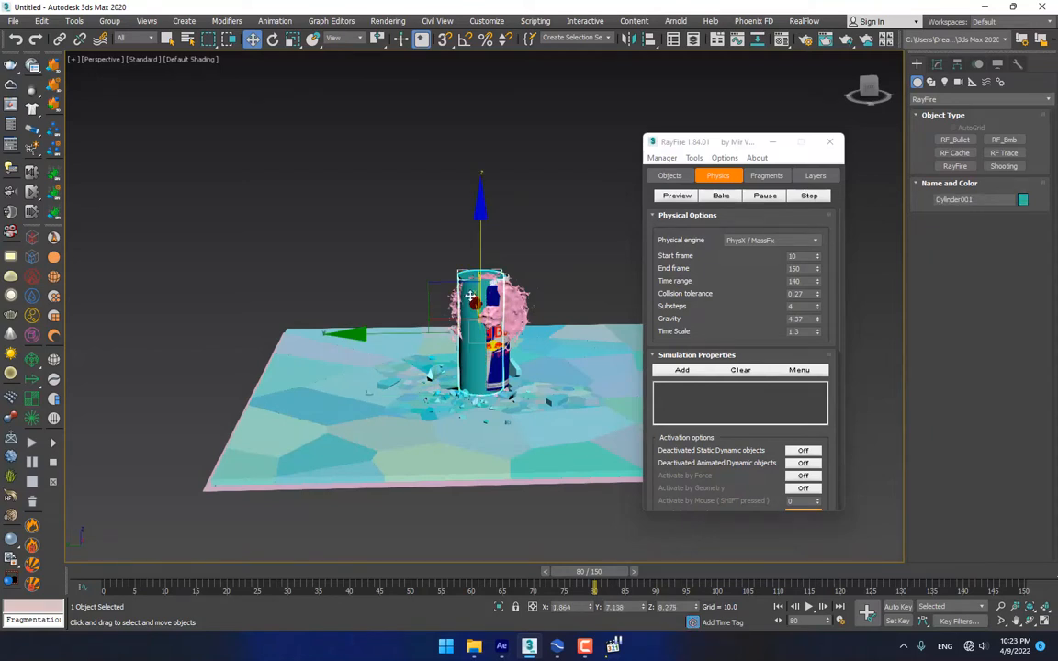
{"action": "right_click", "coordinate": [470, 296]}
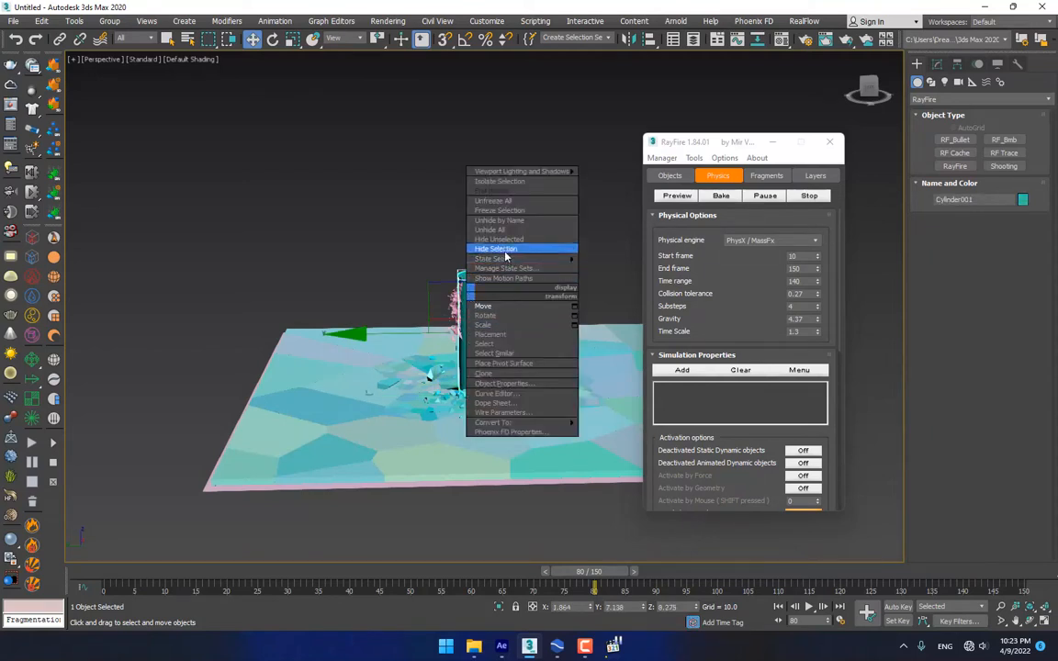
{"action": "left_click", "coordinate": [500, 249]}
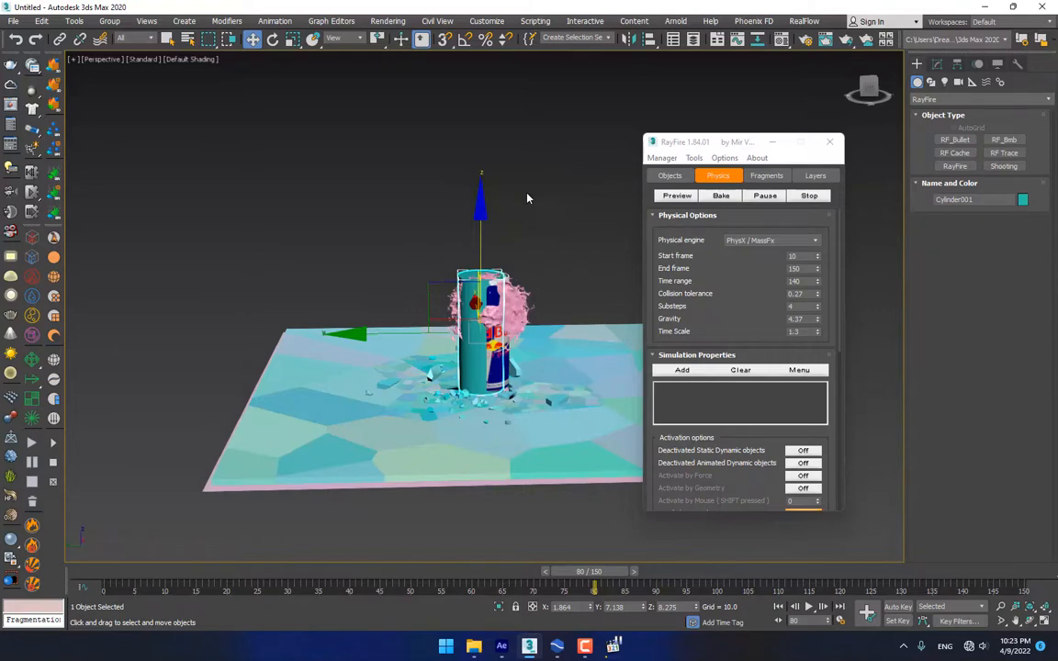
Rotate the pink splash mesh to -177.63° around Z
{"action": "left_click", "coordinate": [470, 280]}
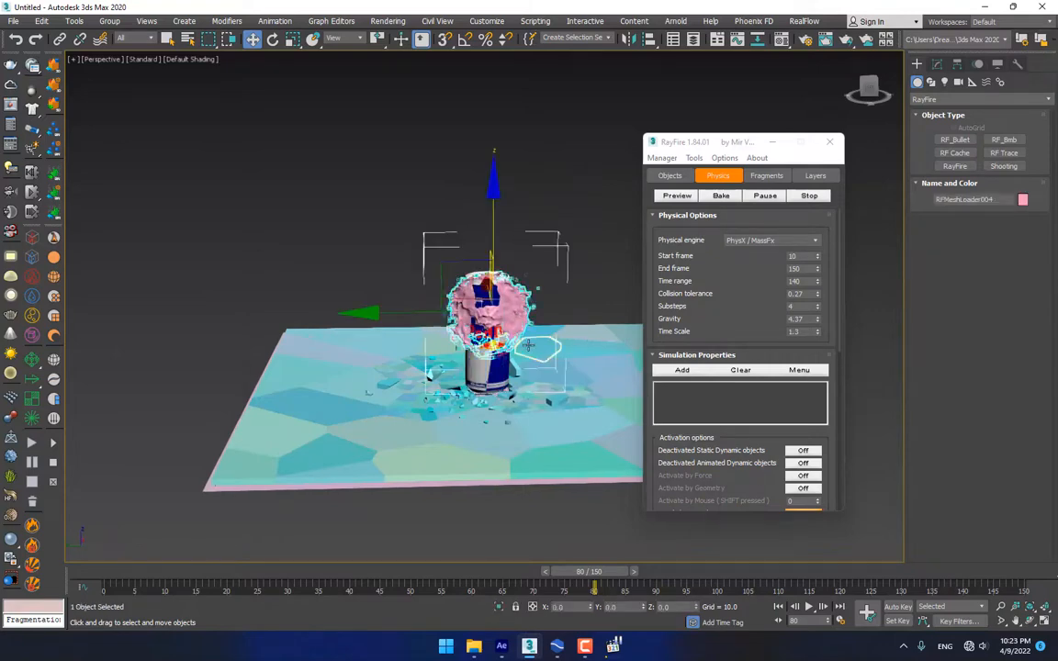
{"action": "mouse_move", "coordinate": [549, 330]}
{"action": "middle_mouse_down", "text": "alt"}
{"action": "mouse_move", "coordinate": [371, 338]}
{"action": "mouse_move", "coordinate": [343, 326]}
{"action": "mouse_move", "coordinate": [521, 320]}
{"action": "mouse_move", "coordinate": [556, 333]}
{"action": "mouse_move", "coordinate": [555, 319]}
{"action": "middle_mouse_up", "text": "alt"}
{"action": "scroll", "coordinate": [518, 314], "scroll_direction": "up", "scroll_amount": 5}
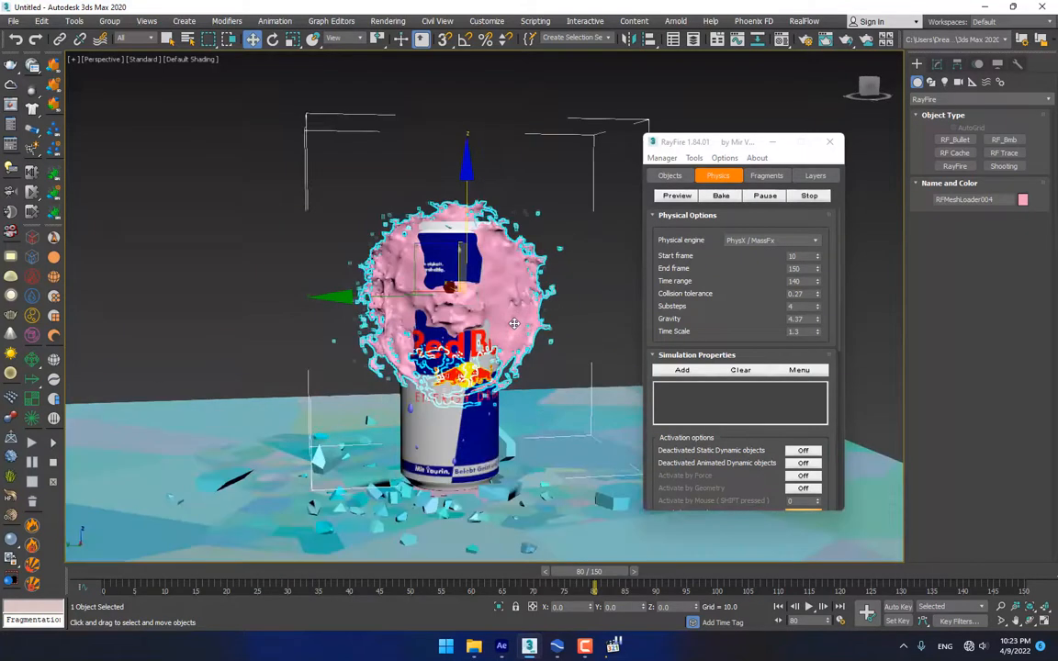
{"action": "key", "text": "e"}
{"action": "left_click_drag", "start_coordinate": [538, 521], "coordinate": [315, 539]}
{"action": "middle_click_drag", "start_coordinate": [430, 261], "coordinate": [455, 401], "text": "alt"}
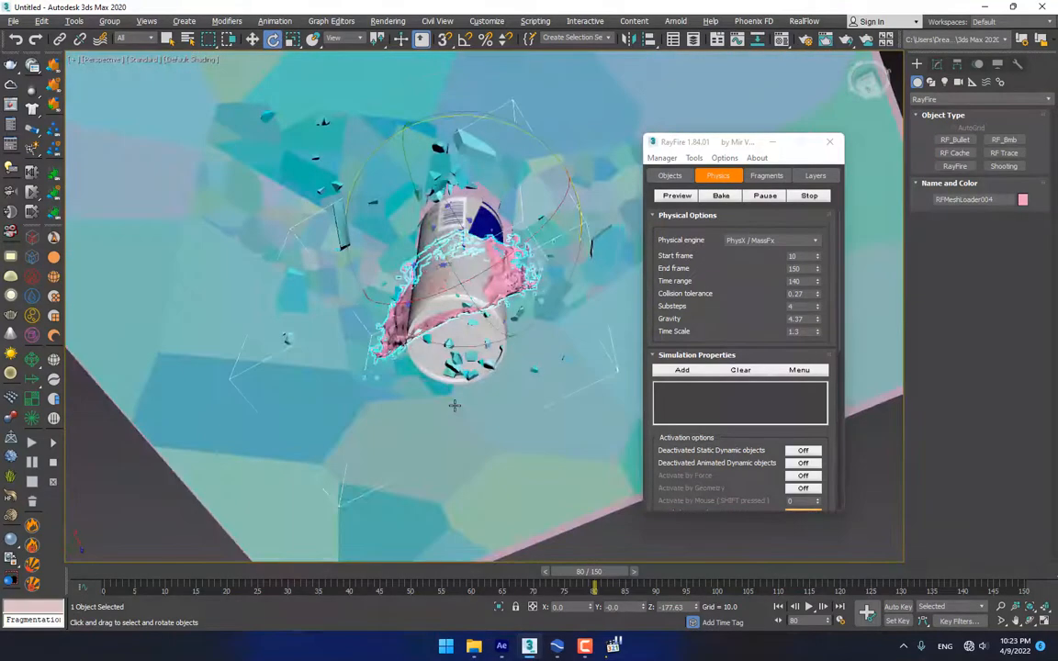
Move the splash mesh across the ground so it is centred over the can
{"action": "key", "text": "w"}
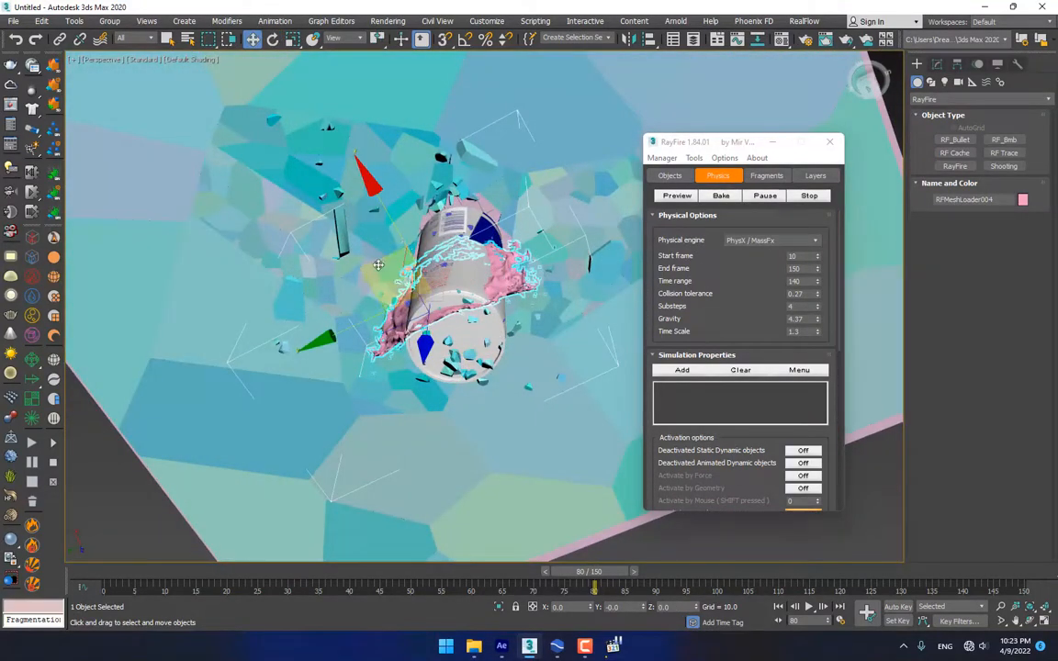
{"action": "middle_click_drag", "start_coordinate": [379, 261], "coordinate": [359, 244], "text": "alt"}
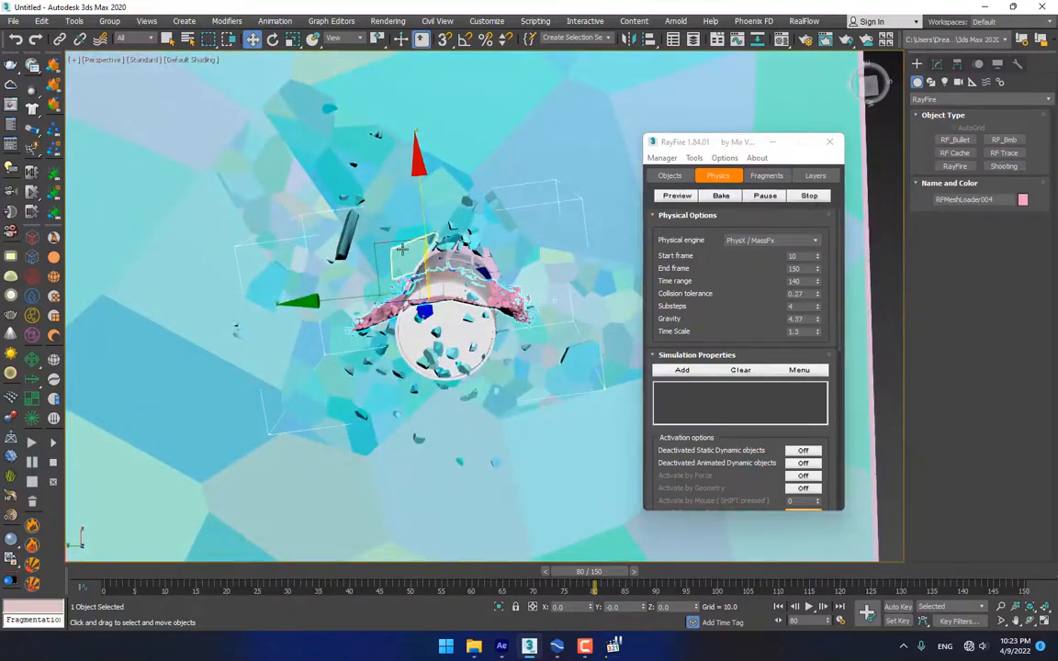
{"action": "left_click_drag", "start_coordinate": [402, 244], "coordinate": [402, 226]}
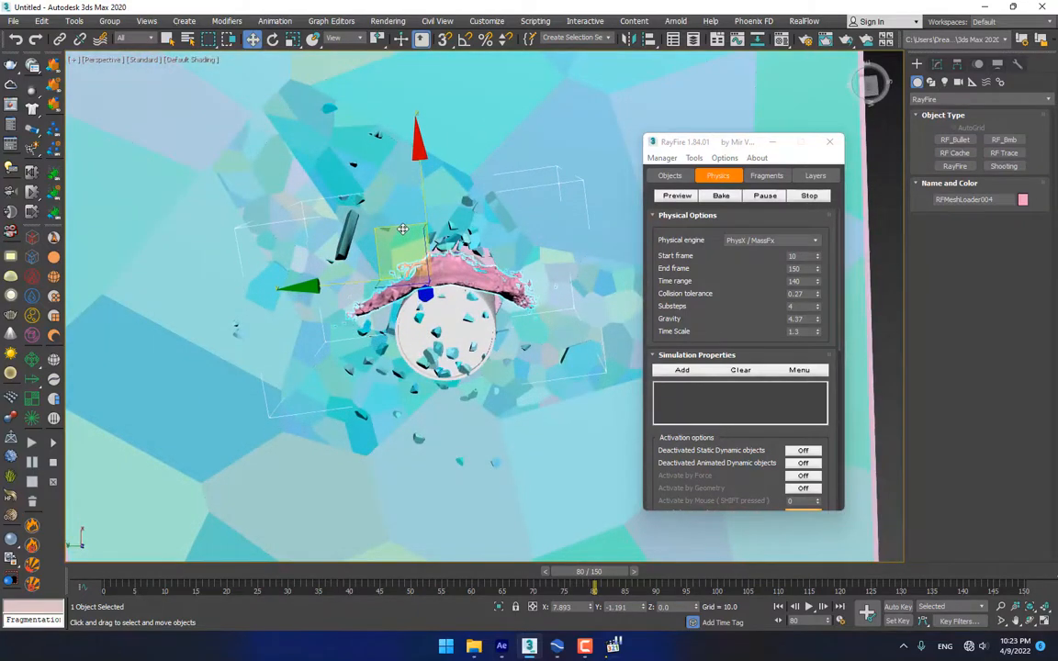
{"action": "middle_click_drag", "start_coordinate": [401, 235], "coordinate": [433, 169], "text": "alt"}
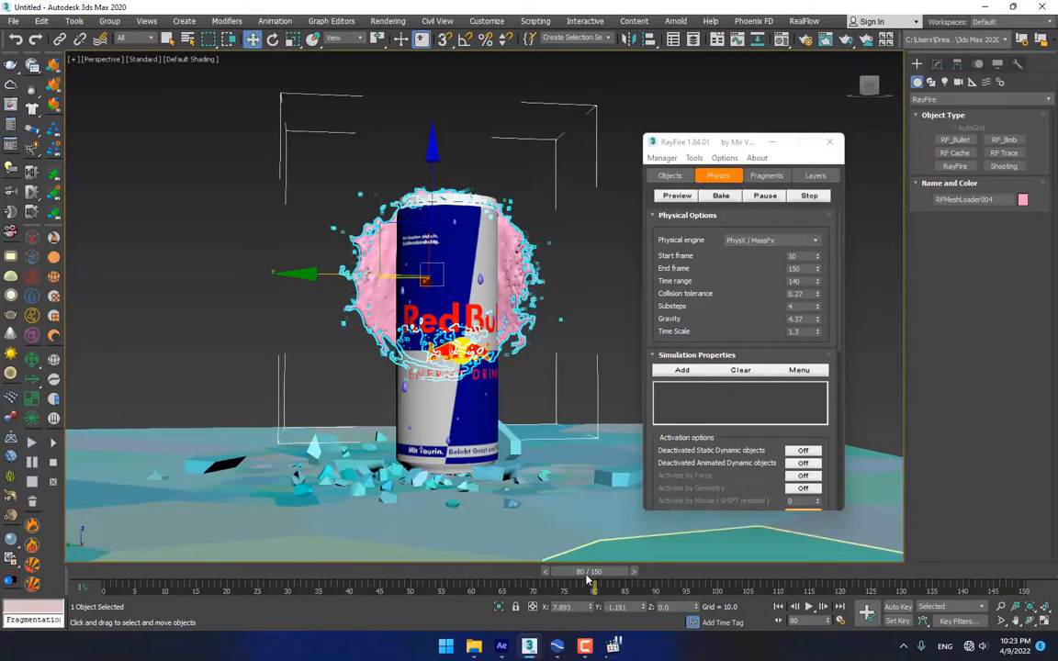
Check the splash at frames 87 and 61, then select the Red Bull can
{"action": "left_click_drag", "start_coordinate": [593, 573], "coordinate": [616, 579]}
{"action": "left_click", "coordinate": [575, 155]}
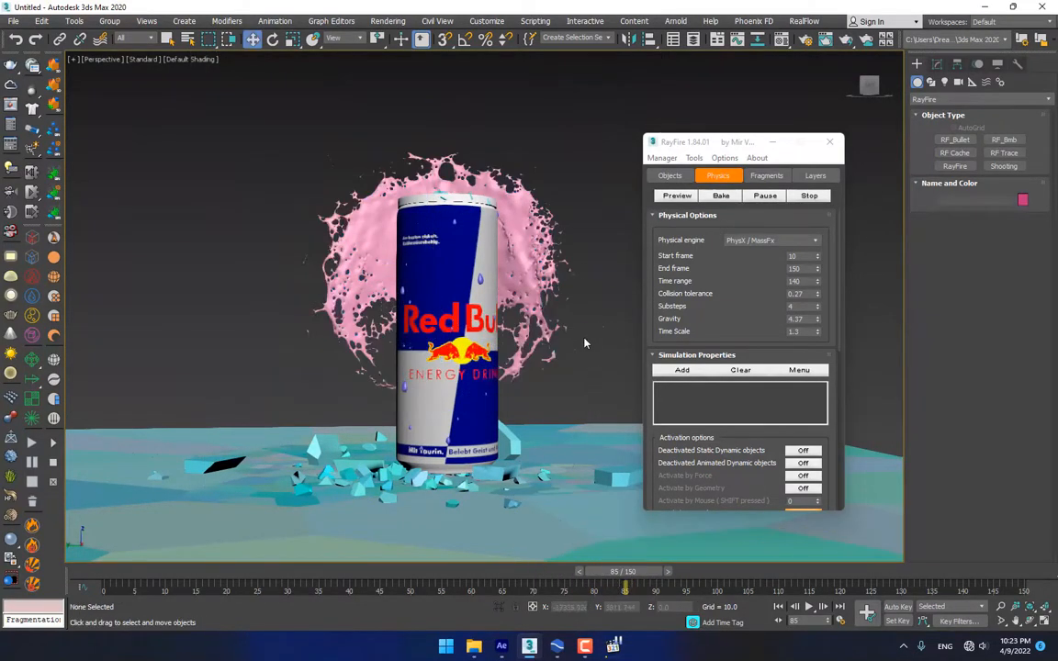
{"action": "left_click_drag", "start_coordinate": [626, 573], "coordinate": [489, 582]}
{"action": "key", "text": "w"}
{"action": "left_click_drag", "start_coordinate": [489, 292], "coordinate": [460, 262]}
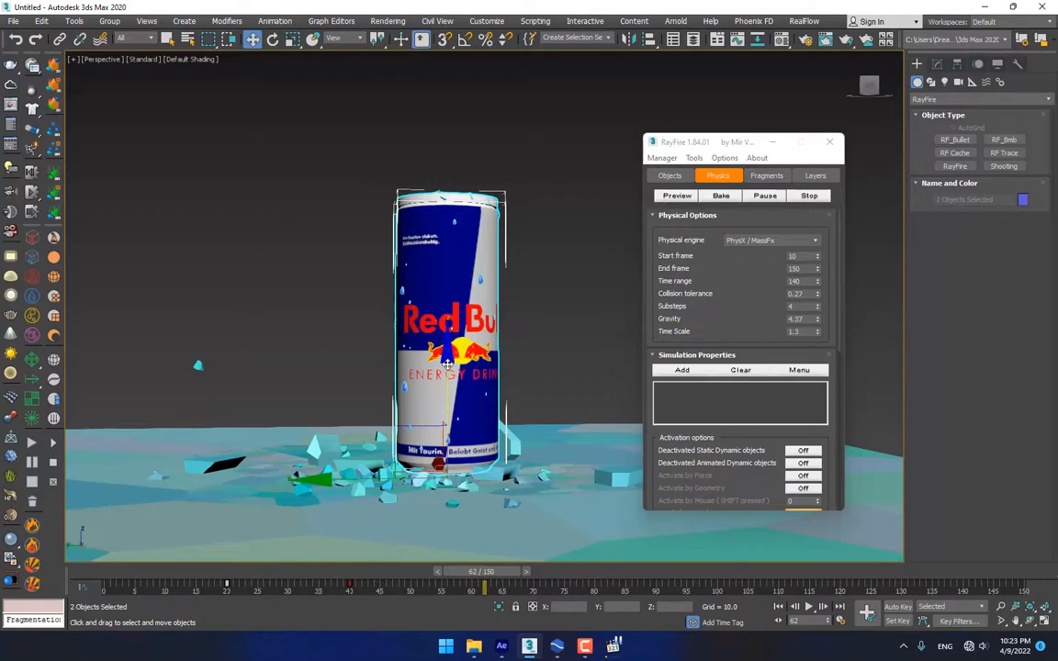
Orbit to a lower view of the can and jump back to frame 16
{"action": "mouse_move", "coordinate": [447, 364]}
{"action": "middle_mouse_down", "text": "alt"}
{"action": "mouse_move", "coordinate": [472, 369]}
{"action": "mouse_move", "coordinate": [448, 360]}
{"action": "middle_mouse_up", "text": "alt"}
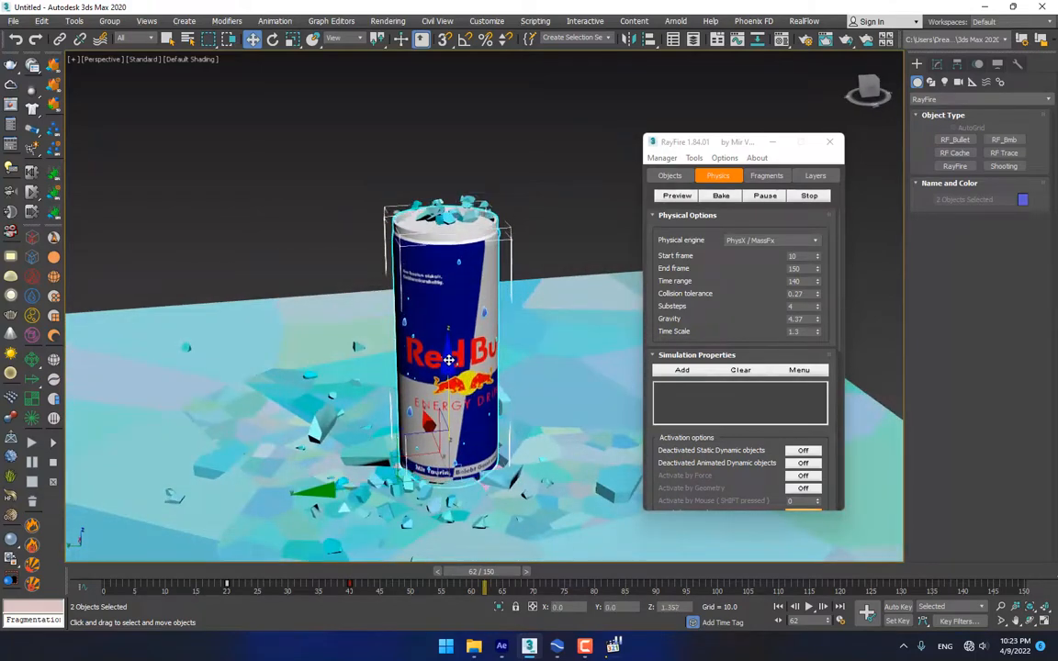
{"action": "left_click_drag", "start_coordinate": [449, 360], "coordinate": [451, 354]}
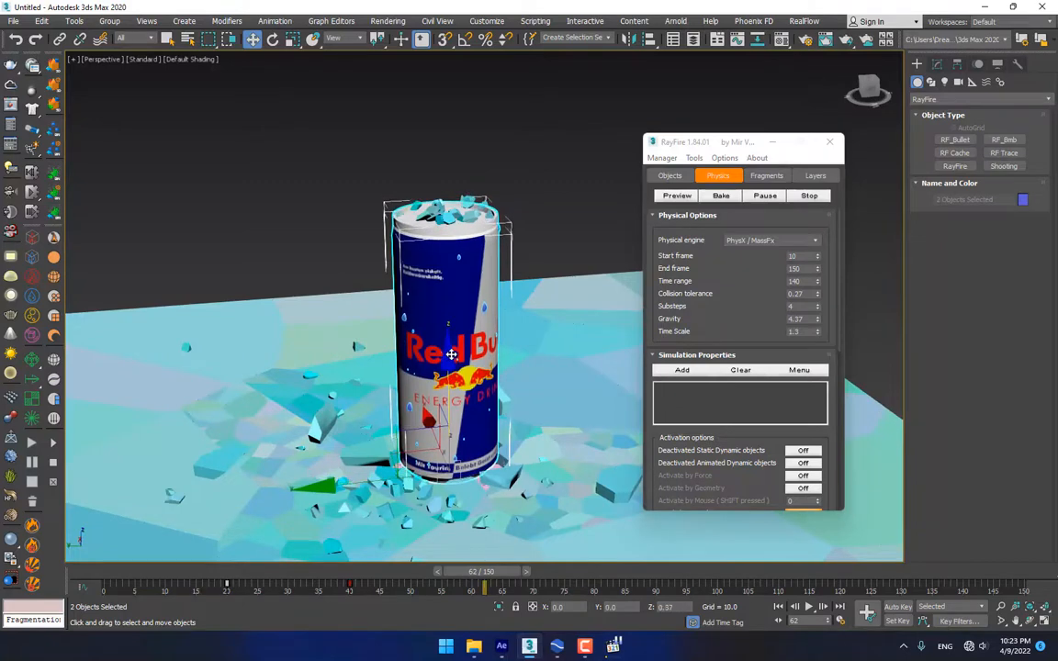
{"action": "middle_click_drag", "start_coordinate": [462, 364], "coordinate": [463, 346], "text": "alt"}
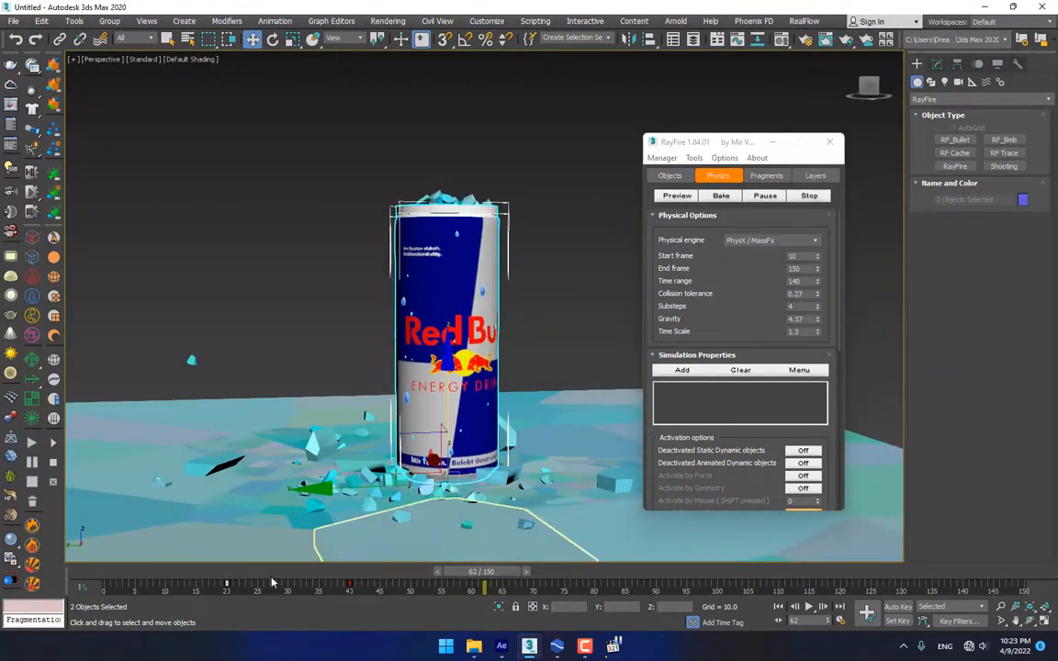
{"action": "left_click_drag", "start_coordinate": [473, 571], "coordinate": [392, 563]}
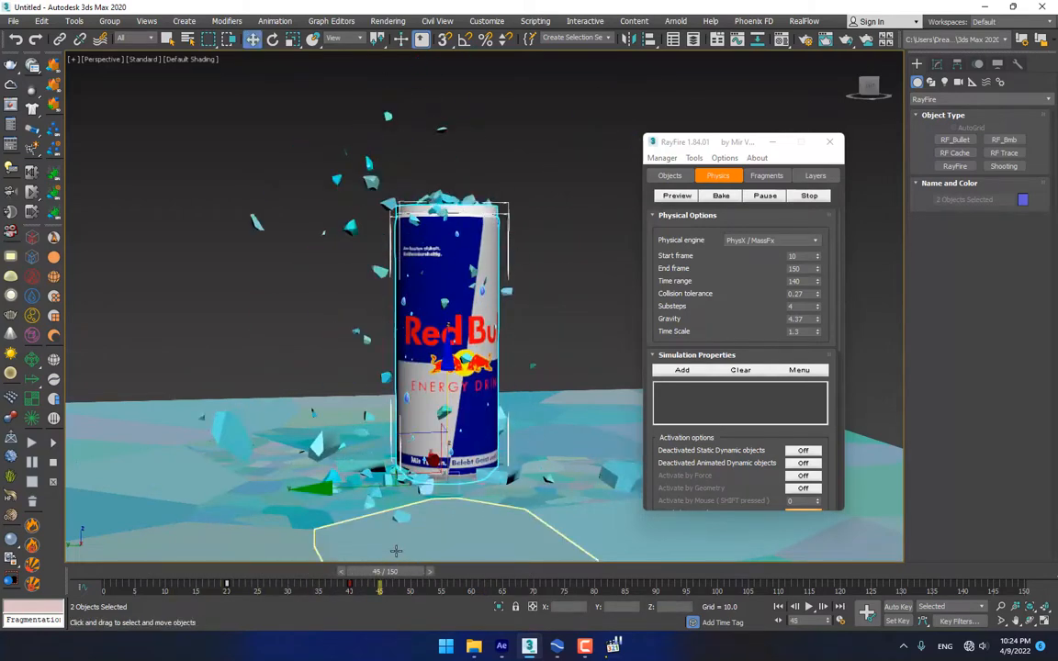
Select all objects, then remove the can and the pink sphere from the selection
{"action": "key", "text": "ctrl+a"}
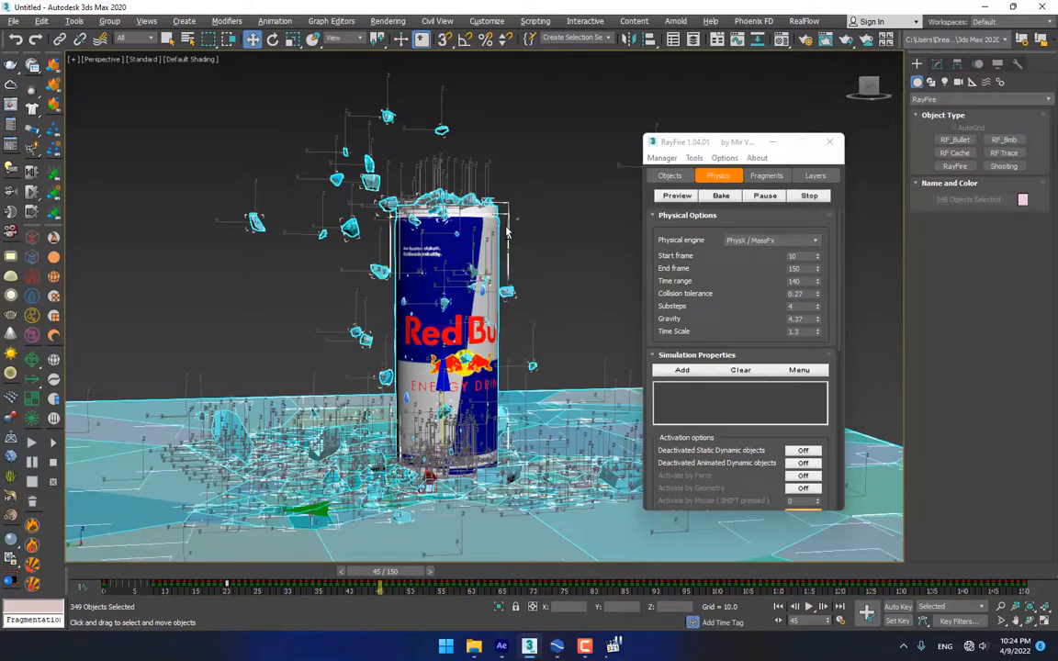
{"action": "left_click", "coordinate": [487, 241], "text": "alt"}
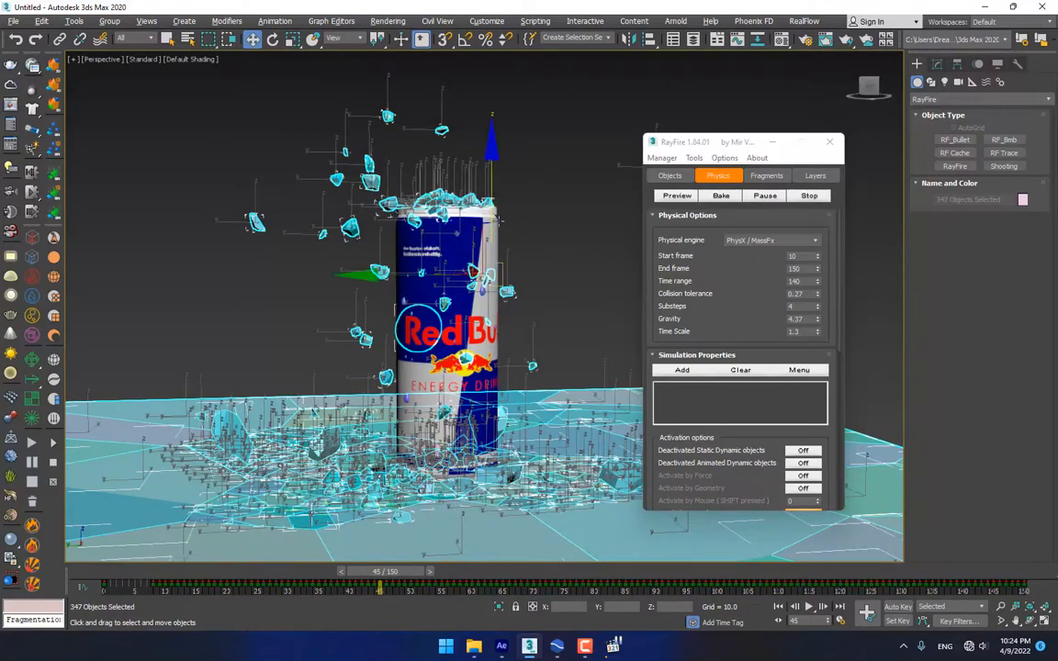
{"action": "middle_click_drag", "start_coordinate": [522, 265], "coordinate": [557, 302], "text": "alt"}
{"action": "left_click", "coordinate": [611, 316], "text": "alt"}
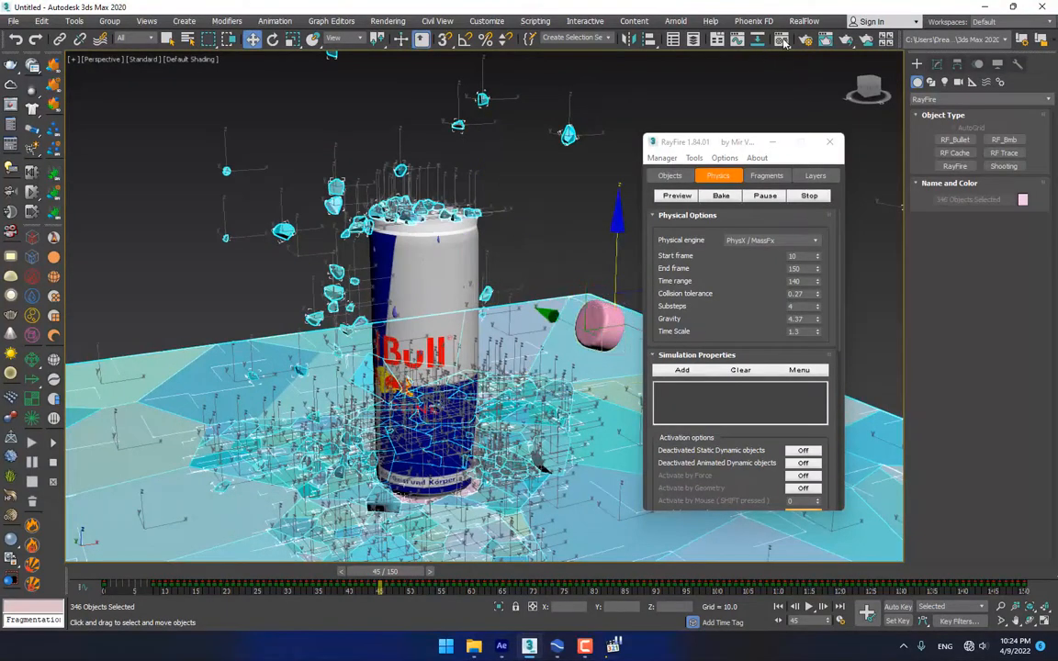
Assign a grey-white Material Editor material to the selected fragments and ground
{"action": "key", "text": "m"}
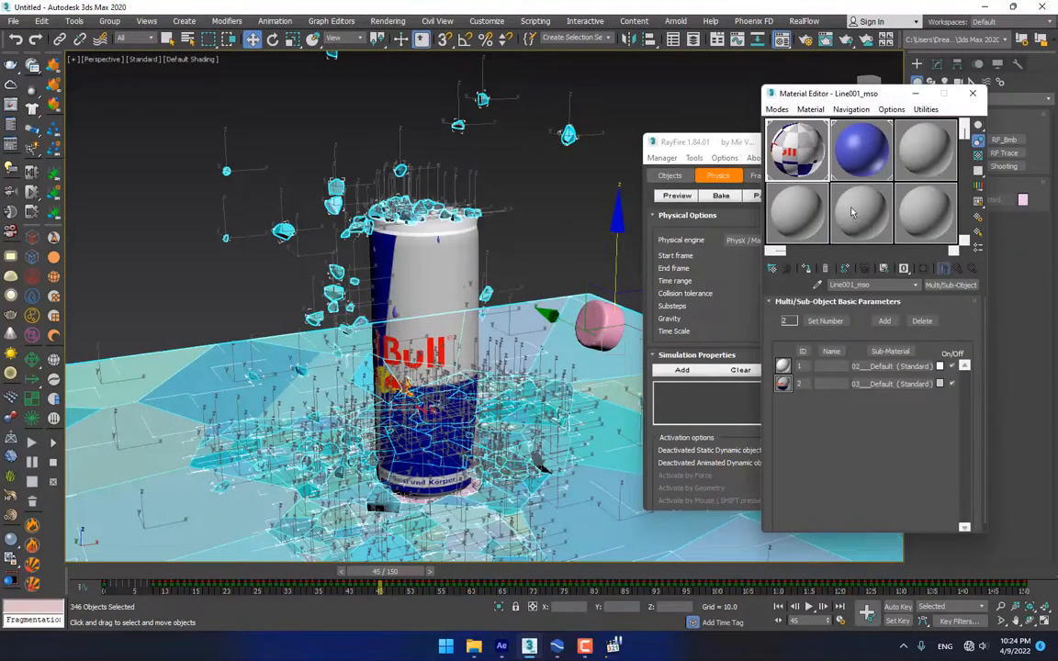
{"action": "left_click_drag", "start_coordinate": [555, 384], "coordinate": [502, 346]}
{"action": "left_click", "coordinate": [481, 321]}
{"action": "left_click", "coordinate": [509, 347]}
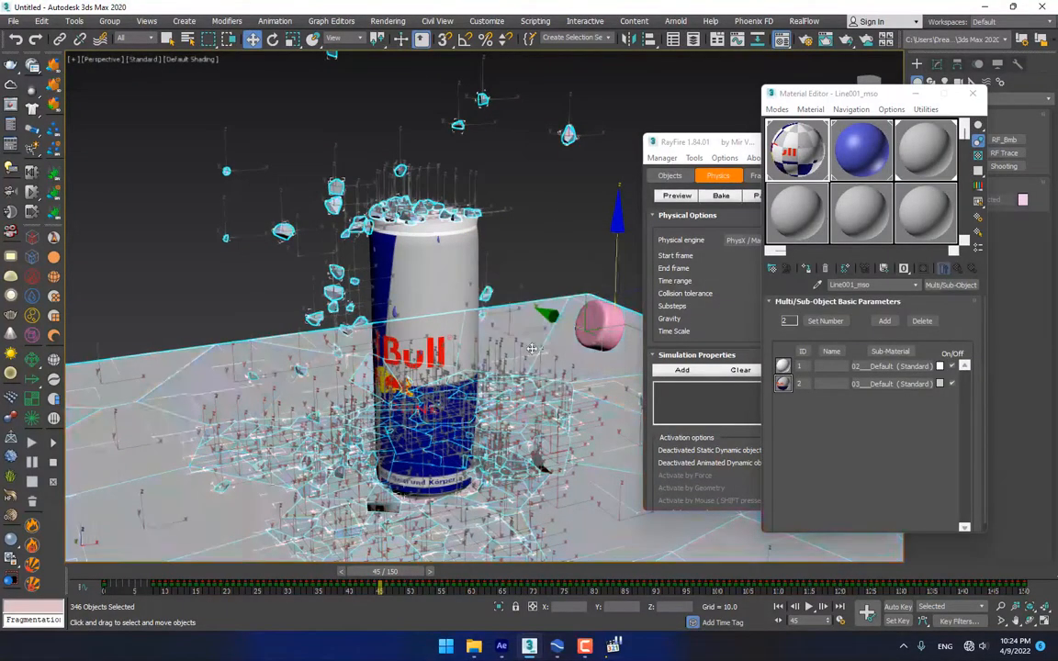
Clear the selection and select the pink sphere to inspect it
{"action": "left_click", "coordinate": [571, 199]}
{"action": "middle_click_drag", "start_coordinate": [479, 347], "coordinate": [565, 333], "text": "alt"}
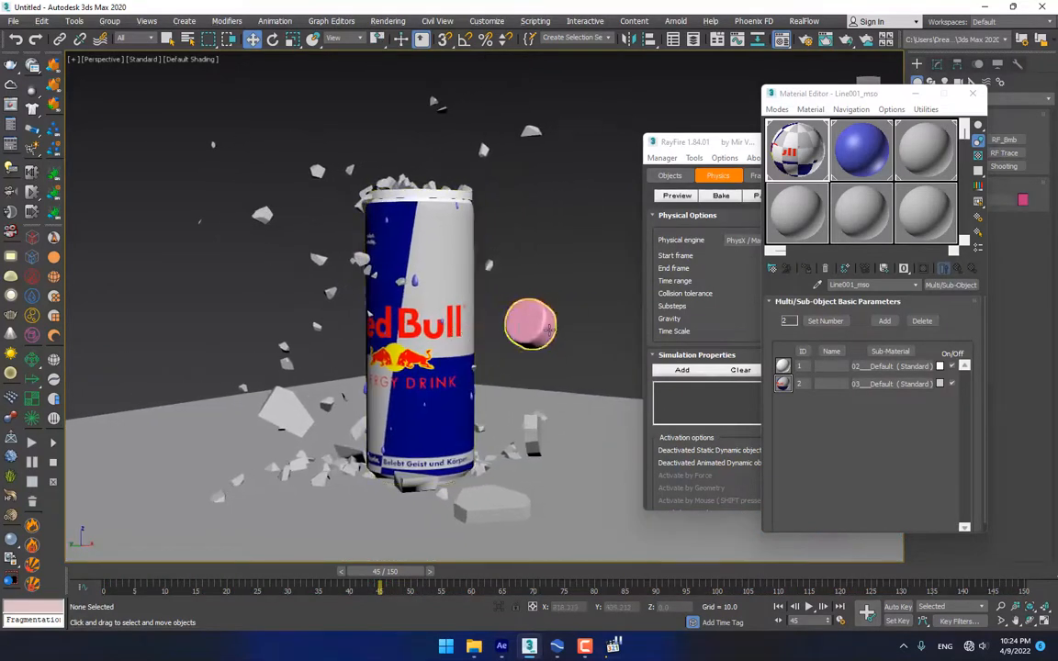
{"action": "left_click", "coordinate": [550, 329]}
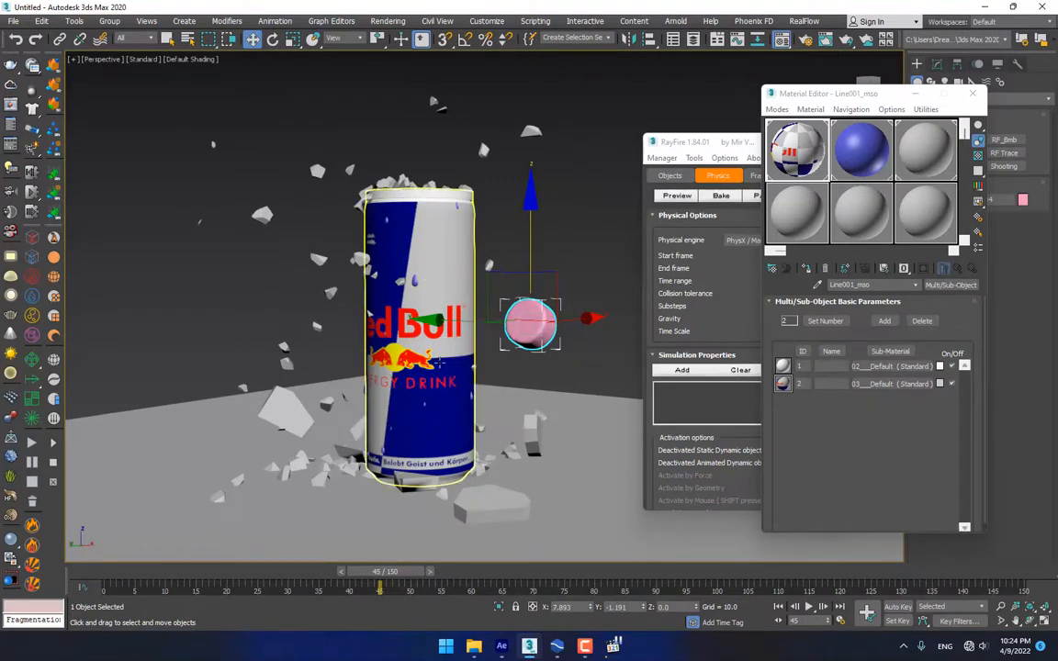
{"action": "middle_click_drag", "start_coordinate": [440, 363], "coordinate": [395, 367], "text": "alt"}
{"action": "mouse_move", "coordinate": [395, 368]}
{"action": "middle_mouse_down", "text": "alt"}
{"action": "mouse_move", "coordinate": [404, 368]}
{"action": "mouse_move", "coordinate": [377, 368]}
{"action": "mouse_move", "coordinate": [389, 375]}
{"action": "middle_mouse_up", "text": "alt"}
{"action": "scroll", "coordinate": [378, 367], "scroll_direction": "down", "scroll_amount": 5}
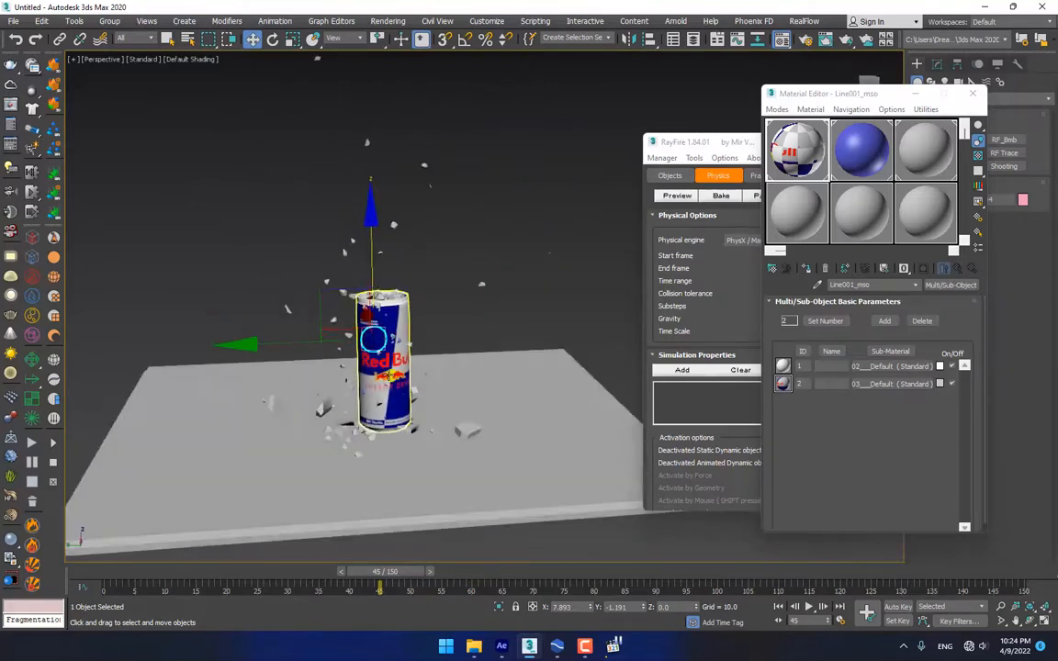
Select all objects, advance to frame 82 and frame the stray objects below
{"action": "key", "text": "ctrl+a"}
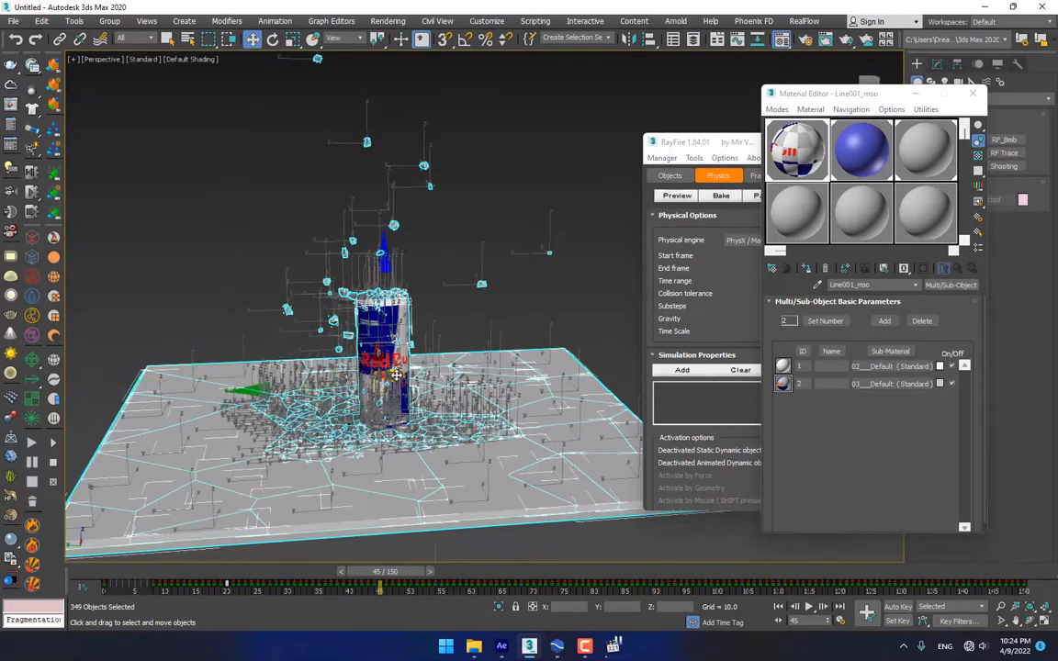
{"action": "scroll", "coordinate": [395, 355], "scroll_direction": "down", "scroll_amount": 4}
{"action": "middle_click_drag", "start_coordinate": [396, 357], "coordinate": [441, 416], "text": "alt"}
{"action": "scroll", "coordinate": [406, 390], "scroll_direction": "up", "scroll_amount": 6}
{"action": "scroll", "coordinate": [405, 386], "scroll_direction": "down", "scroll_amount": 2}
{"action": "scroll", "coordinate": [439, 413], "scroll_direction": "up", "scroll_amount": 3}
{"action": "scroll", "coordinate": [439, 414], "scroll_direction": "down", "scroll_amount": 5}
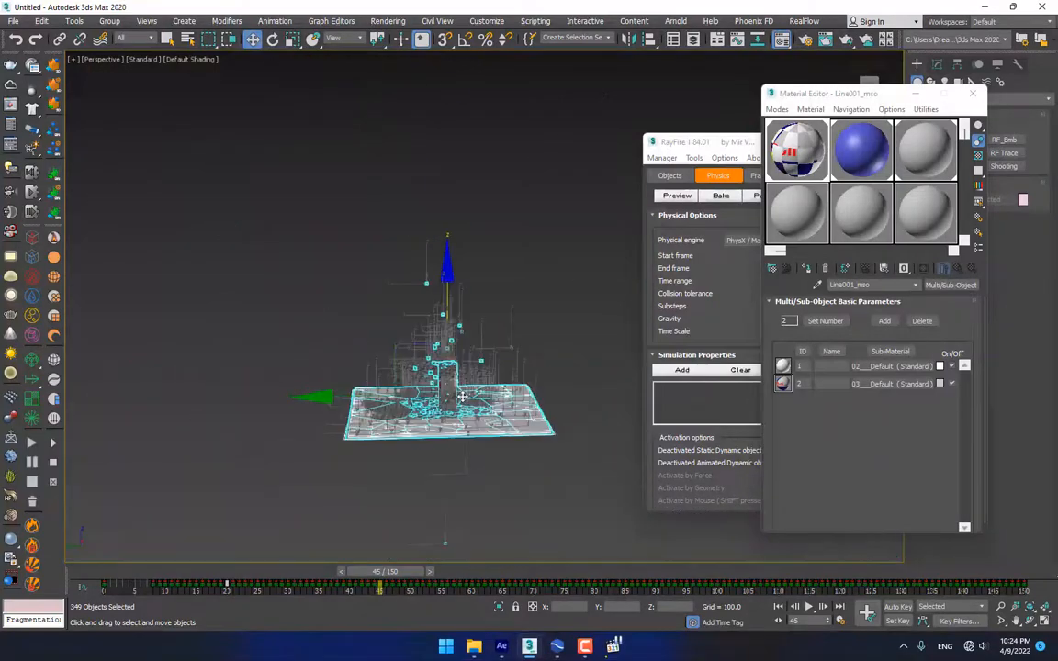
{"action": "scroll", "coordinate": [469, 399], "scroll_direction": "down", "scroll_amount": 4}
{"action": "middle_click_drag", "start_coordinate": [485, 427], "coordinate": [451, 507], "text": "alt"}
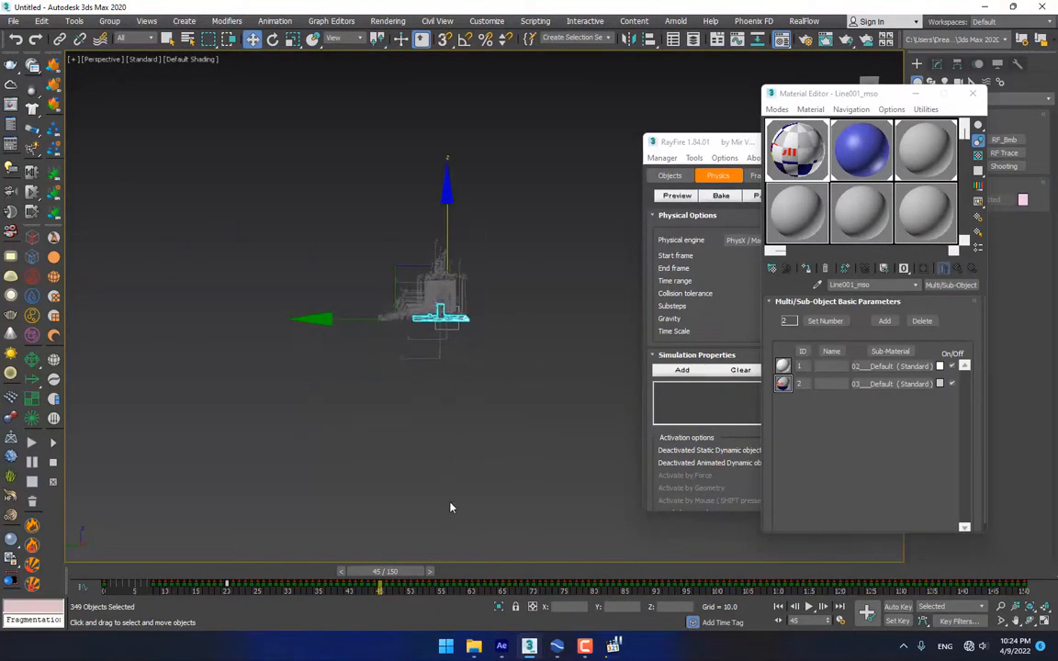
{"action": "left_click_drag", "start_coordinate": [398, 572], "coordinate": [612, 573]}
{"action": "scroll", "coordinate": [552, 465], "scroll_direction": "down", "scroll_amount": 2}
{"action": "middle_click_drag", "start_coordinate": [552, 465], "coordinate": [452, 289]}
Marquee-select the twelve stray objects below the scene and delete them
{"action": "left_click", "coordinate": [552, 261]}
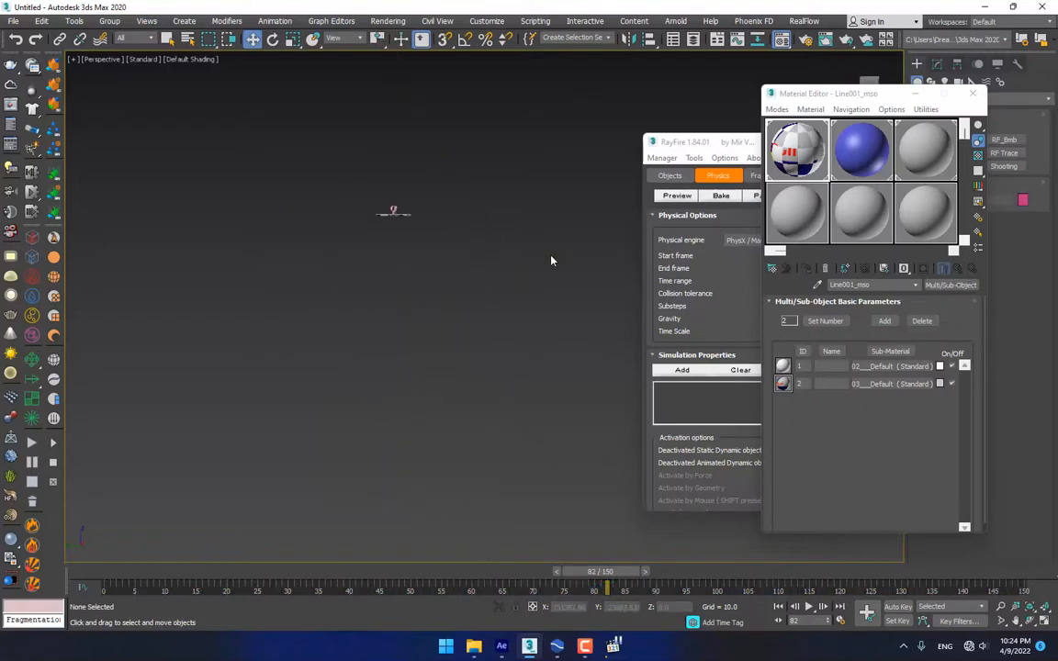
{"action": "left_click_drag", "start_coordinate": [285, 537], "coordinate": [281, 542]}
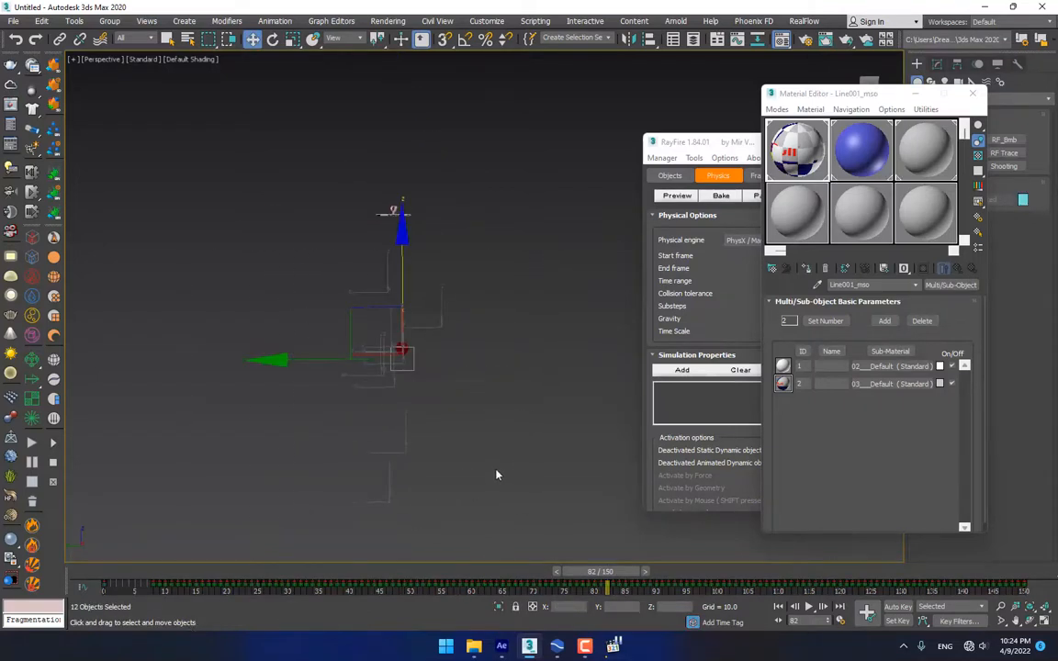
{"action": "key", "text": "Delete"}
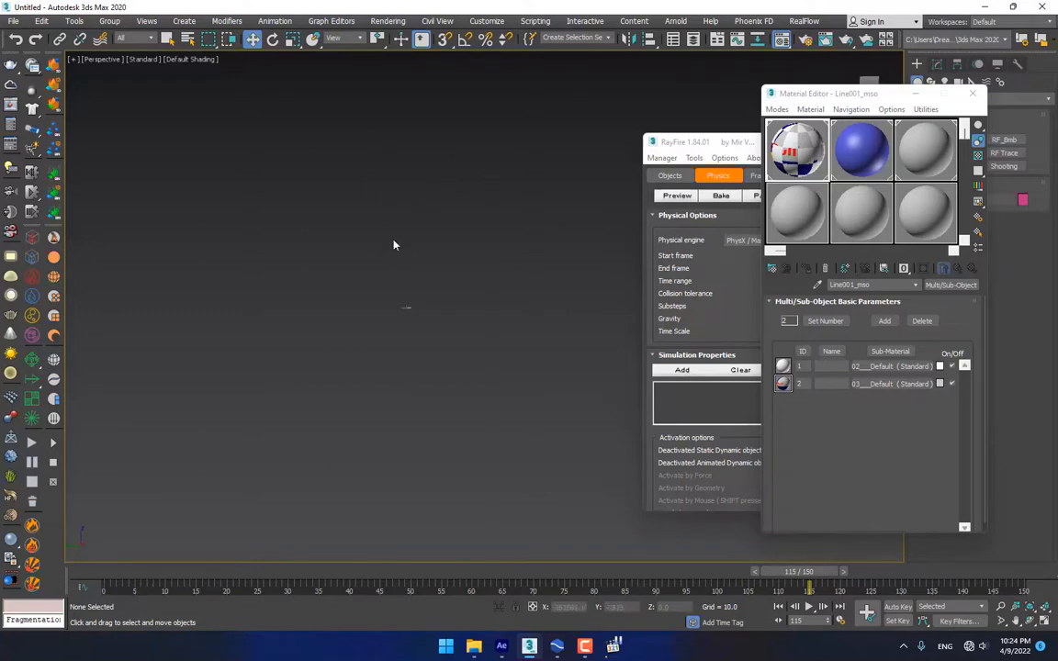
Recentre the view on the can, select all objects and scrub to an earlier frame
{"action": "scroll", "coordinate": [401, 332], "scroll_direction": "up", "scroll_amount": 10}
{"action": "middle_click_drag", "start_coordinate": [493, 413], "coordinate": [420, 403]}
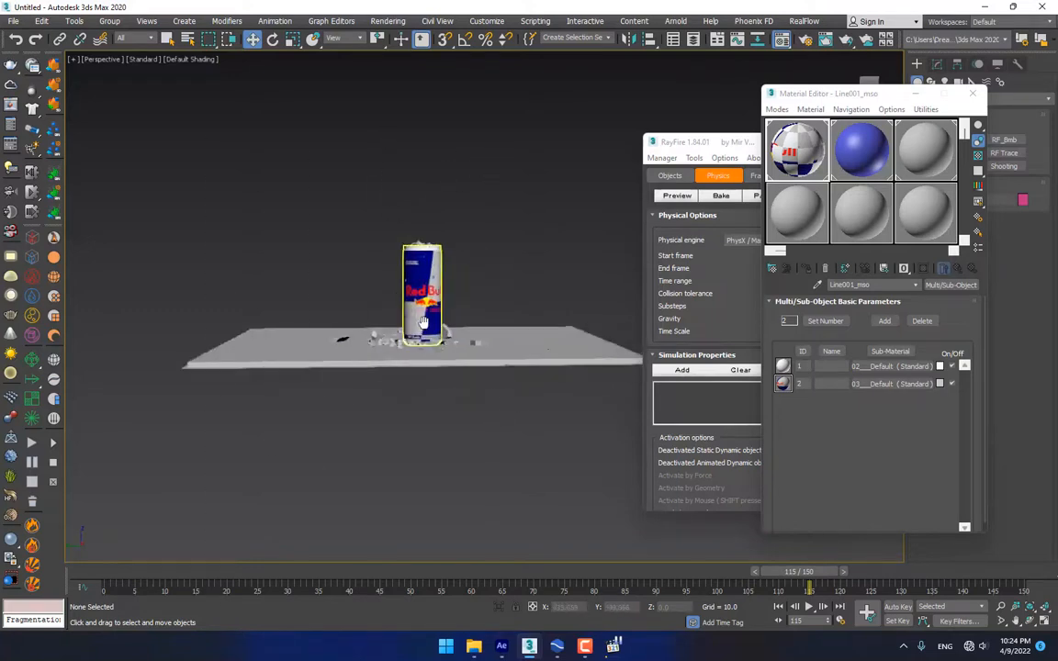
{"action": "scroll", "coordinate": [406, 286], "scroll_direction": "up", "scroll_amount": 4}
{"action": "middle_click_drag", "start_coordinate": [452, 364], "coordinate": [408, 372], "text": "alt"}
{"action": "key", "text": "ctrl+a"}
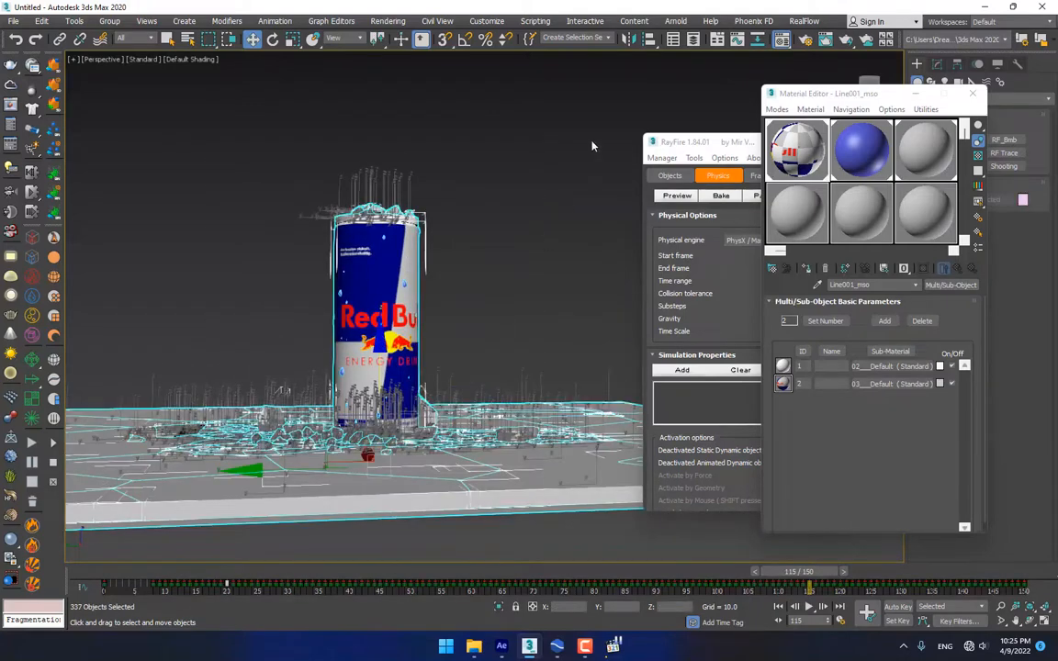
{"action": "left_click_drag", "start_coordinate": [802, 564], "coordinate": [633, 584]}
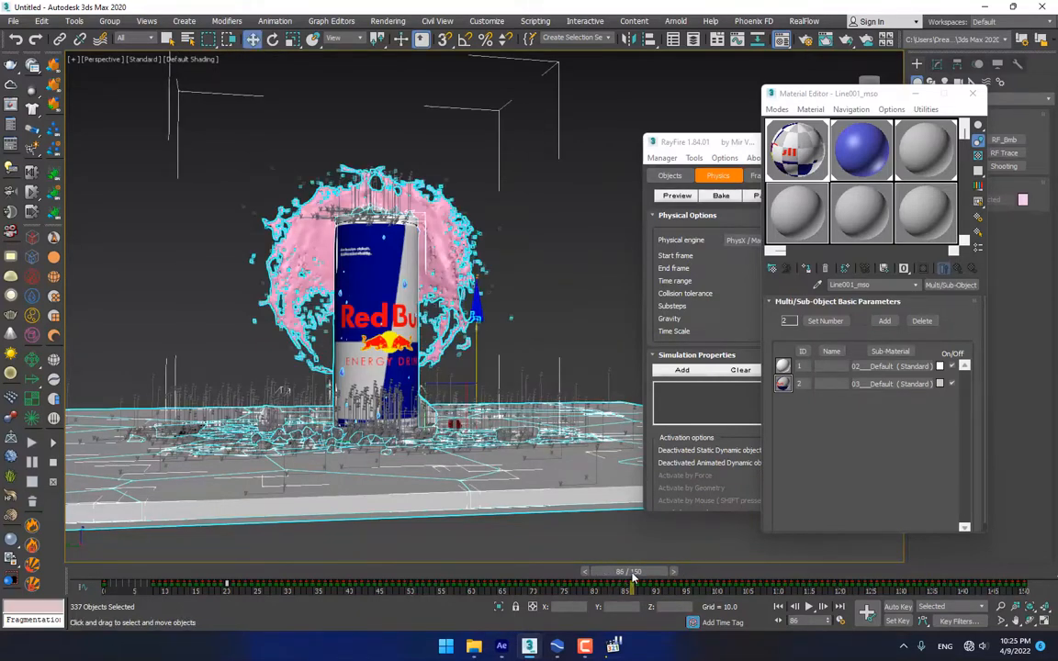
Run exportobjseq.ms from Desktop > Dreamworld > Downloads via Scripting > Run Script
{"action": "left_click", "coordinate": [535, 20]}
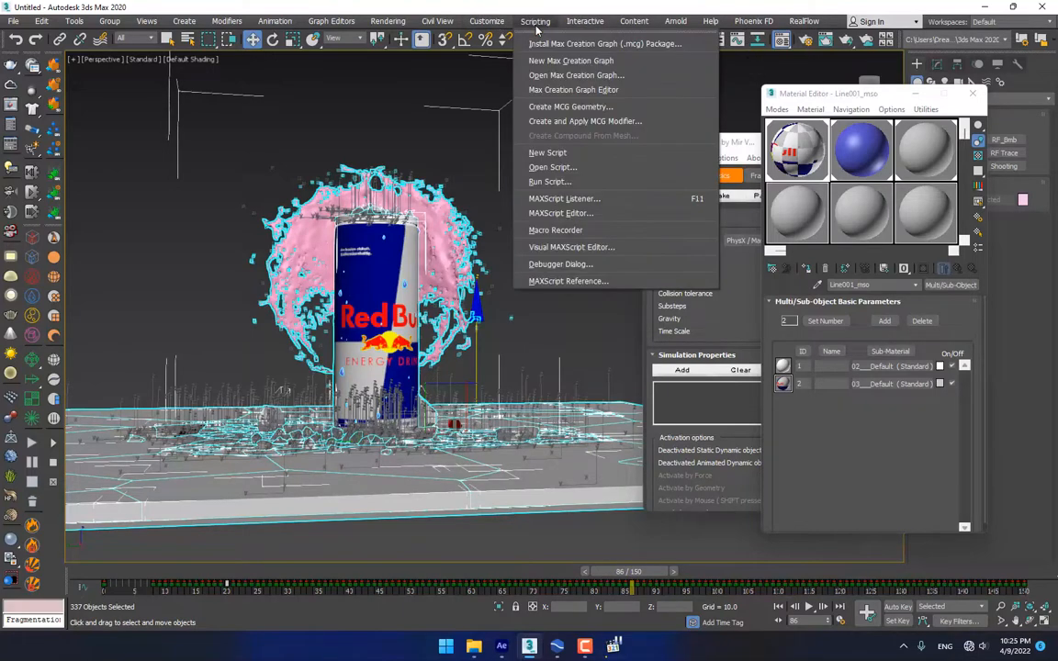
{"action": "left_click", "coordinate": [550, 182]}
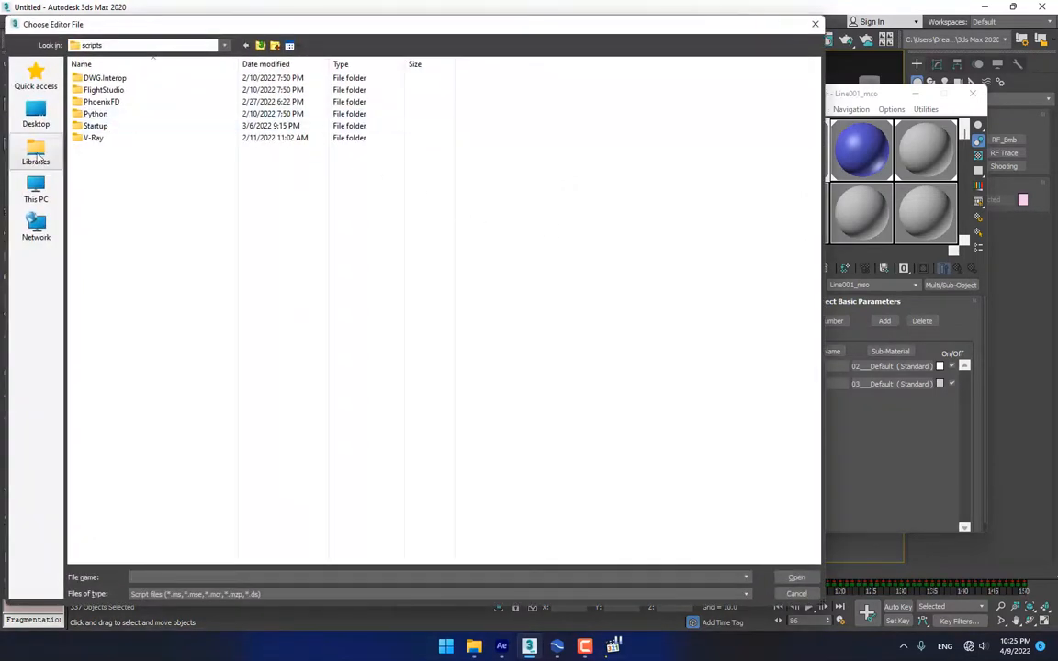
{"action": "left_click", "coordinate": [34, 114]}
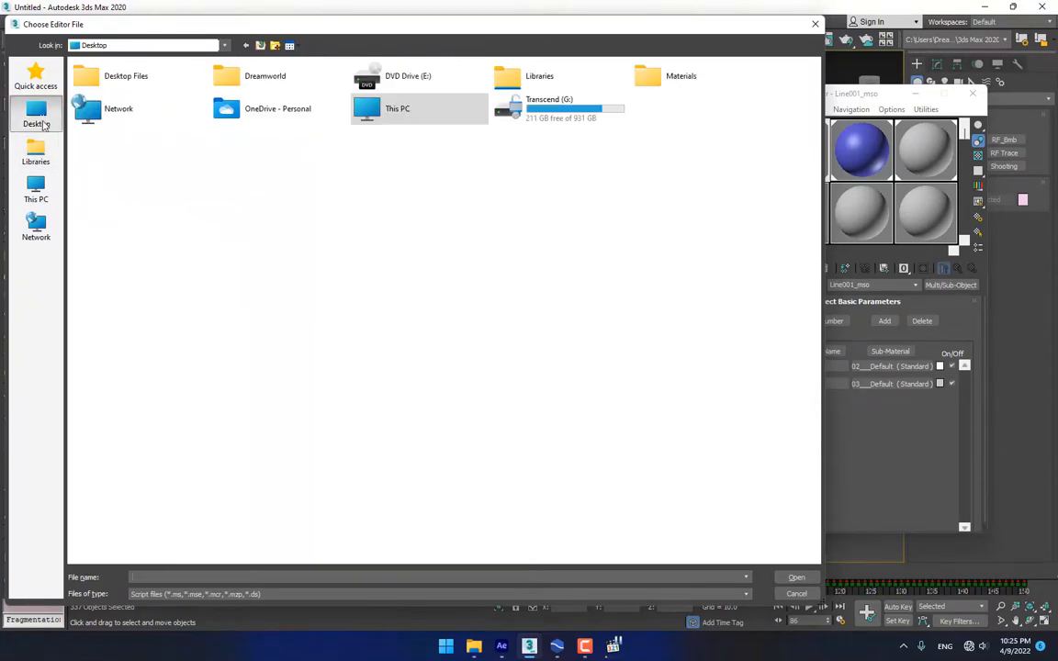
{"action": "double_click", "coordinate": [262, 83]}
{"action": "double_click", "coordinate": [373, 82]}
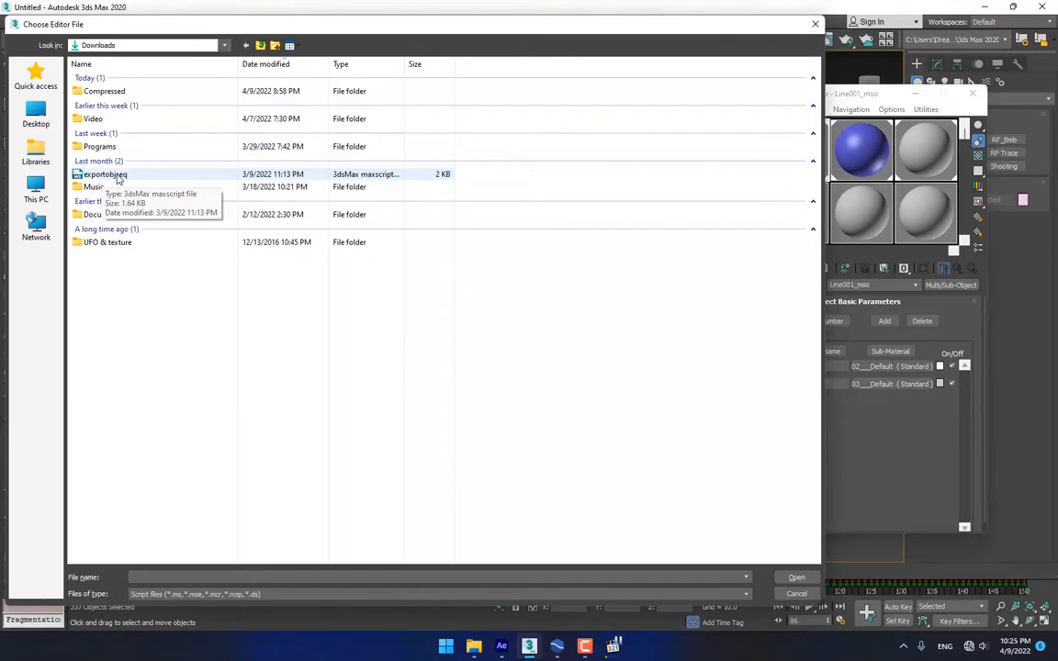
{"action": "double_click", "coordinate": [117, 178]}
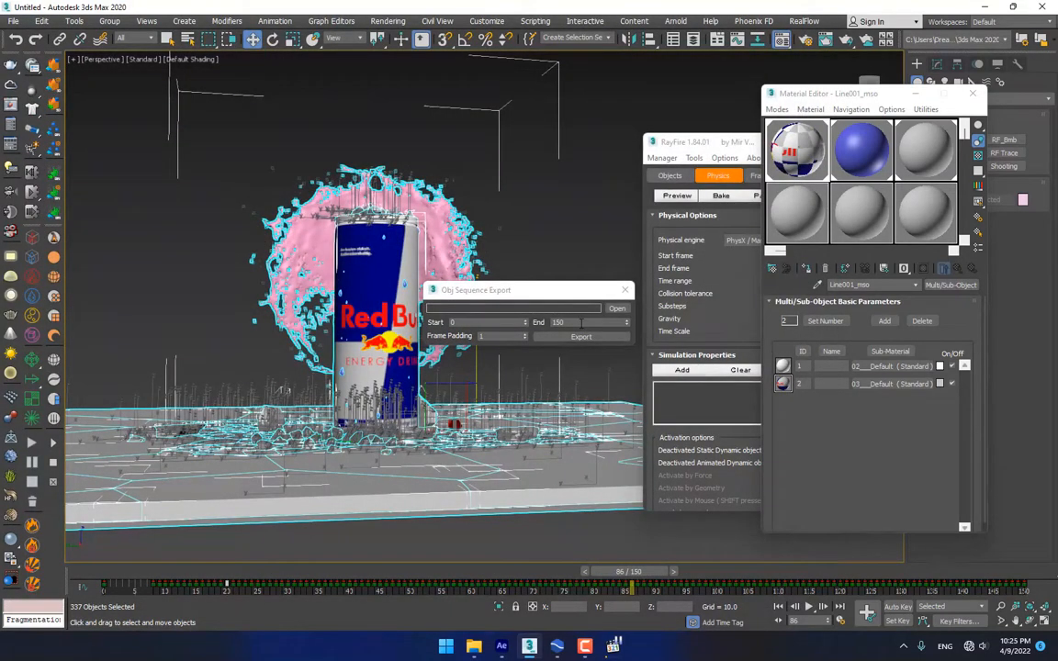
Export frames 1–85 as an OBJ sequence named A.obj in Desktop\New folder
{"action": "left_click", "coordinate": [574, 323]}
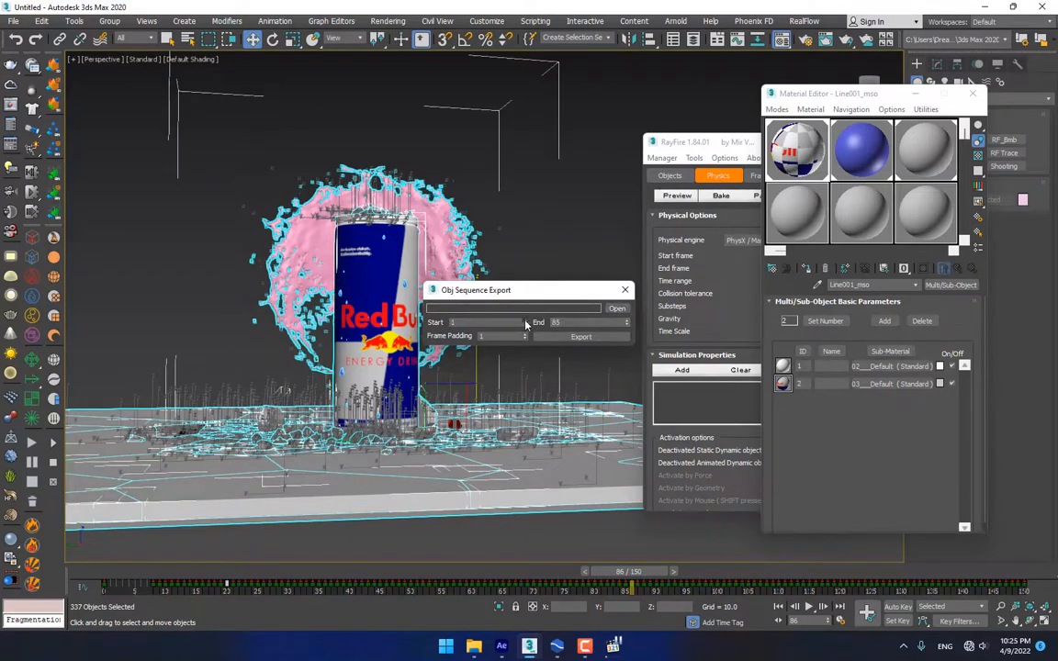
{"action": "left_click", "coordinate": [616, 309]}
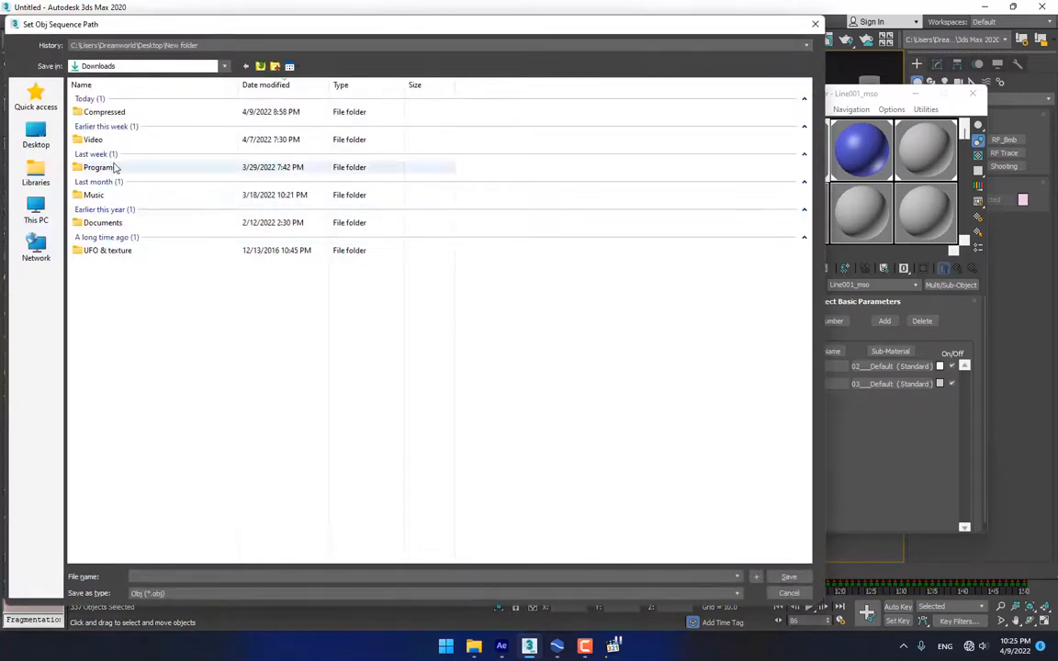
{"action": "left_click", "coordinate": [36, 138]}
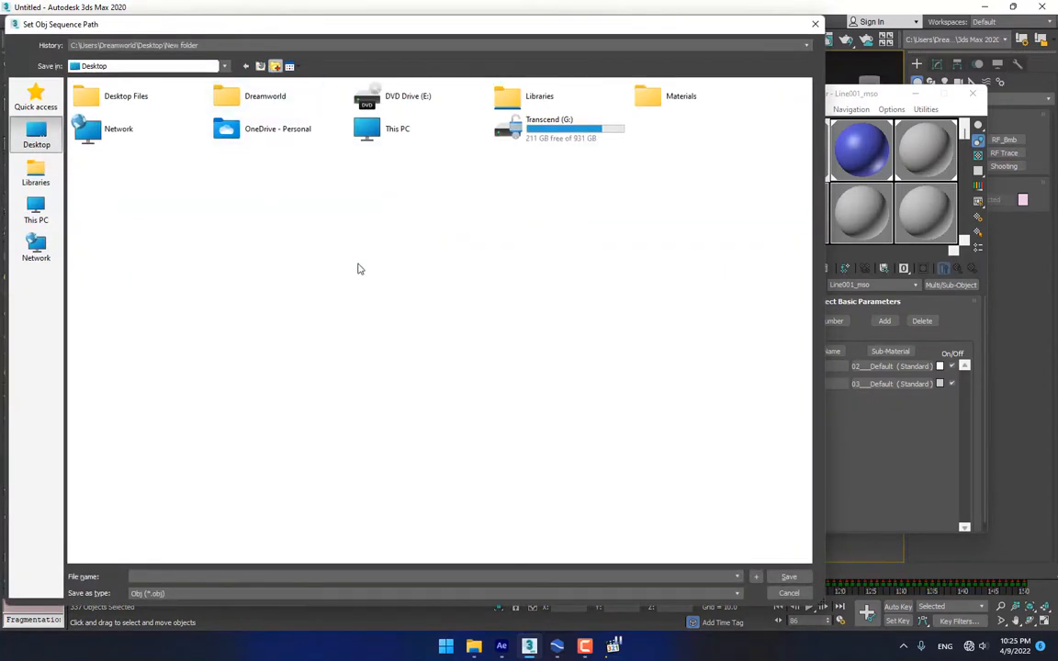
{"action": "double_click", "coordinate": [701, 127]}
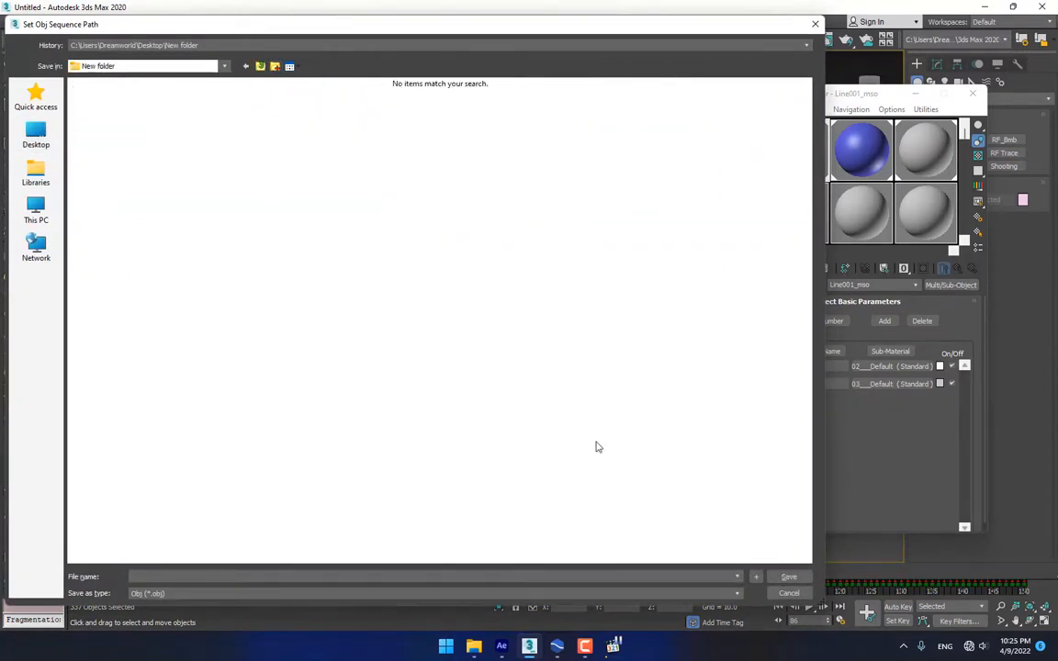
{"action": "left_click", "coordinate": [512, 577]}
{"action": "type", "text": "A"}
{"action": "left_click", "coordinate": [796, 576]}
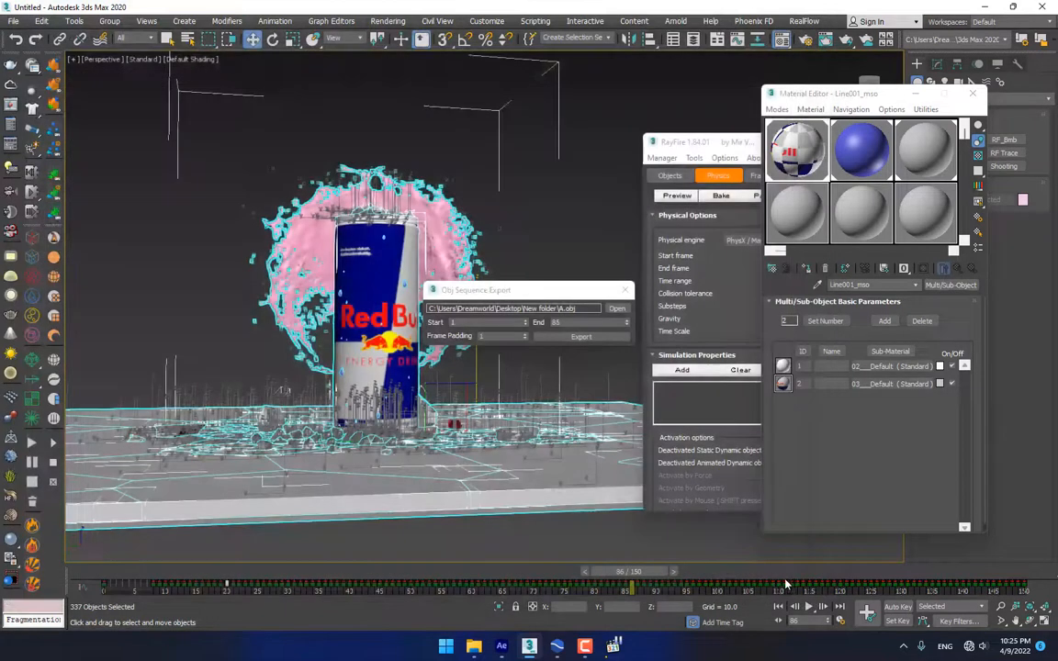
{"action": "left_click", "coordinate": [579, 338]}
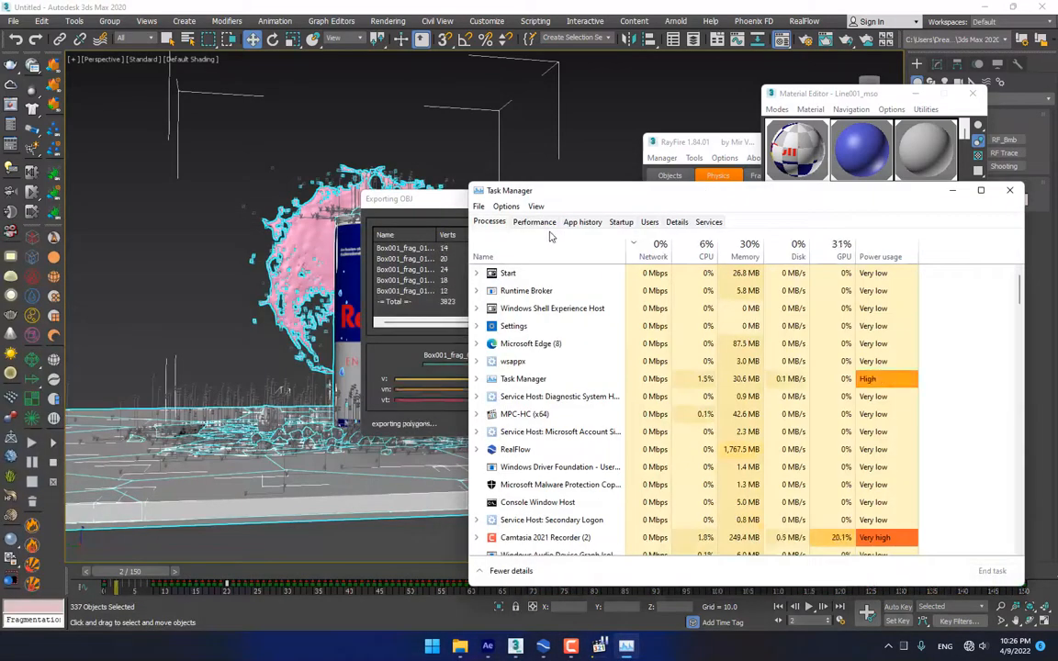
Check CPU and GPU usage in Task Manager, then move it aside to reveal export progress
{"action": "left_click", "coordinate": [541, 225]}
{"action": "left_click", "coordinate": [542, 252]}
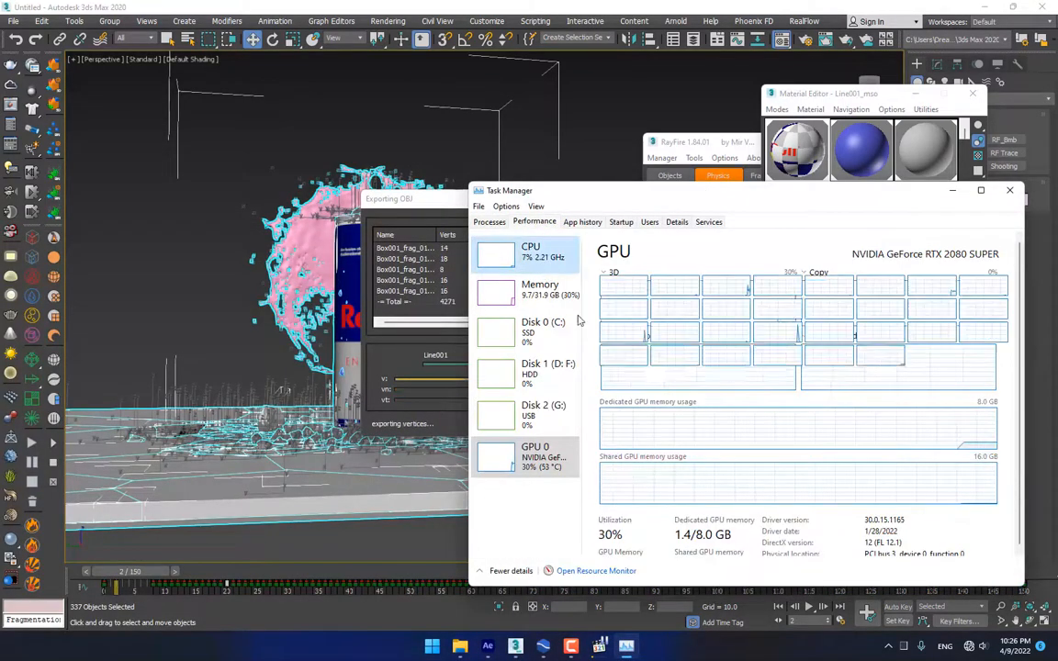
{"action": "left_click_drag", "start_coordinate": [643, 190], "coordinate": [760, 146]}
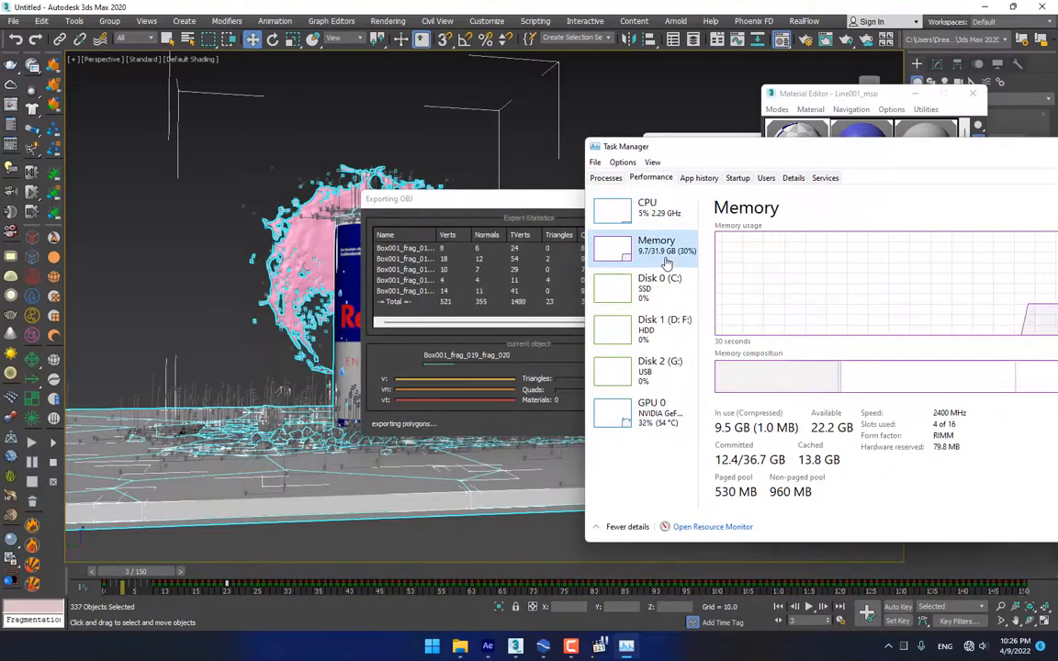
{"action": "left_click", "coordinate": [648, 208]}
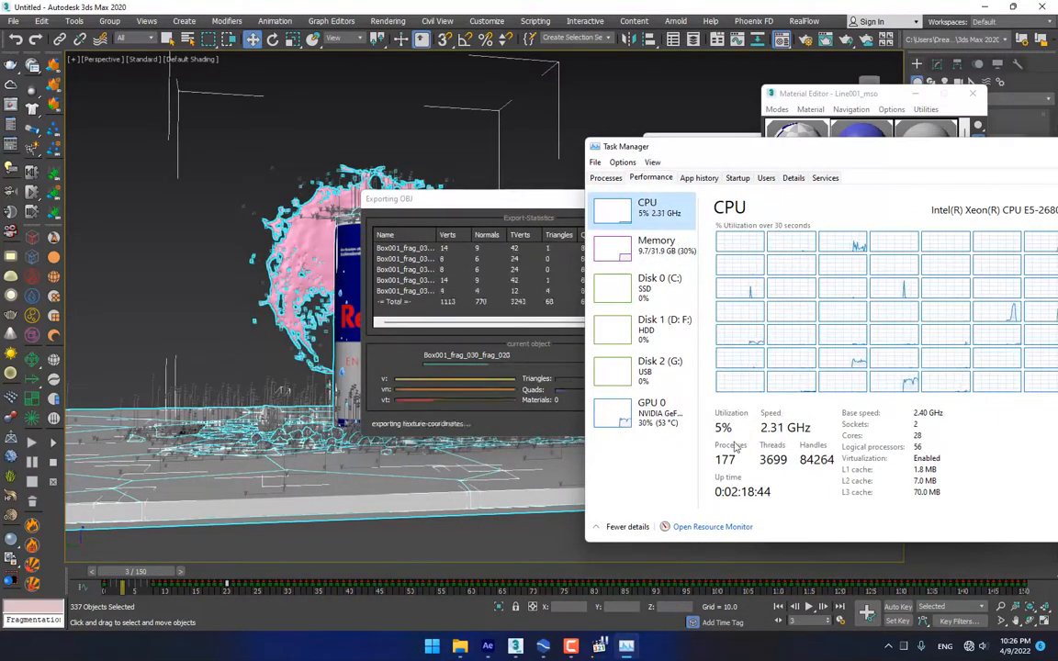
{"action": "left_click", "coordinate": [640, 408]}
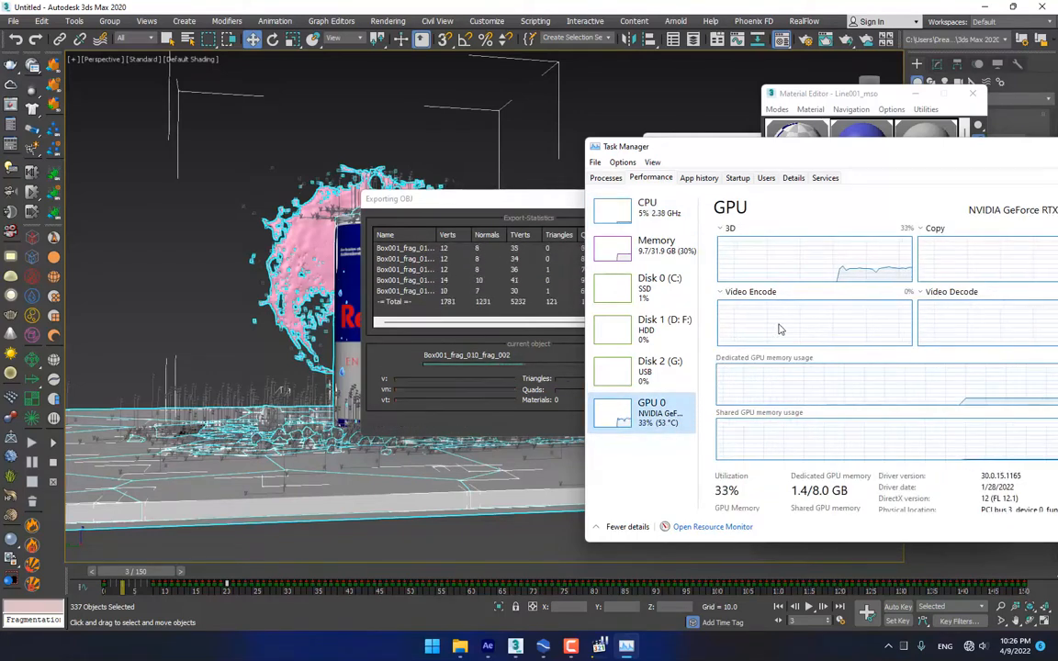
{"action": "left_click_drag", "start_coordinate": [836, 150], "coordinate": [778, 147]}
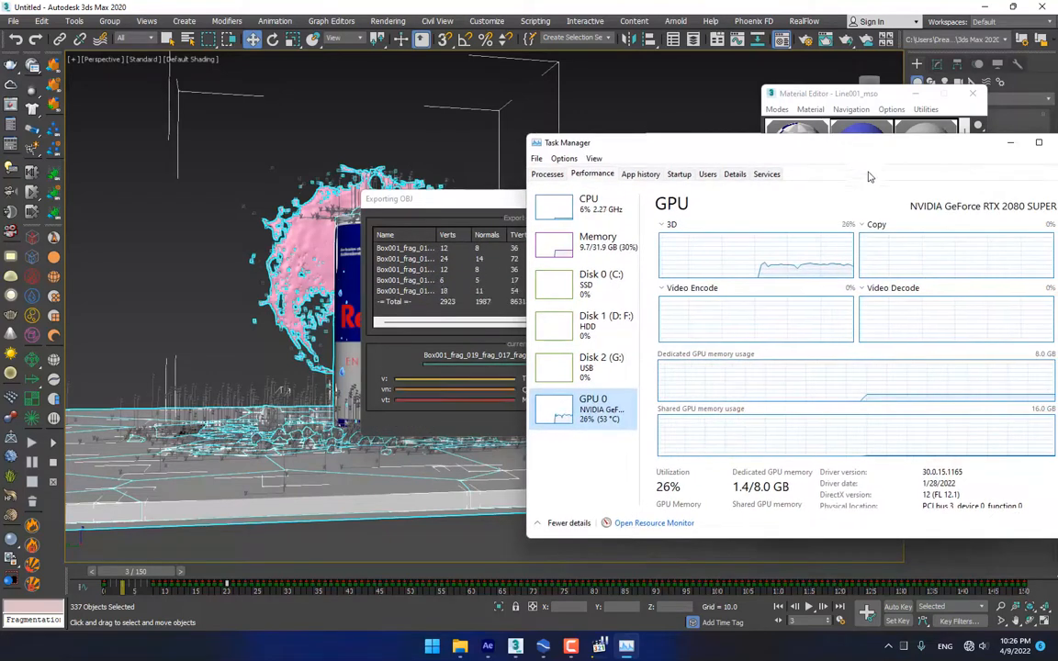
{"action": "left_click", "coordinate": [570, 205]}
{"action": "left_click_drag", "start_coordinate": [901, 150], "coordinate": [0, 212]}
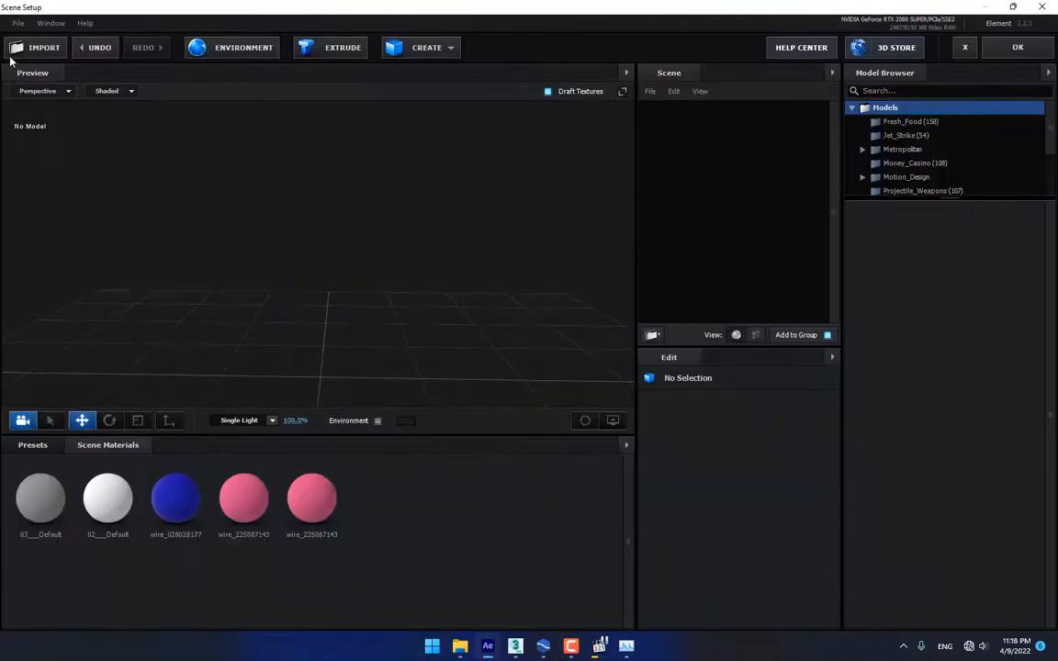
Import the A7 OBJ sequence from the New folder as a 3D sequence
{"action": "left_click", "coordinate": [18, 23]}
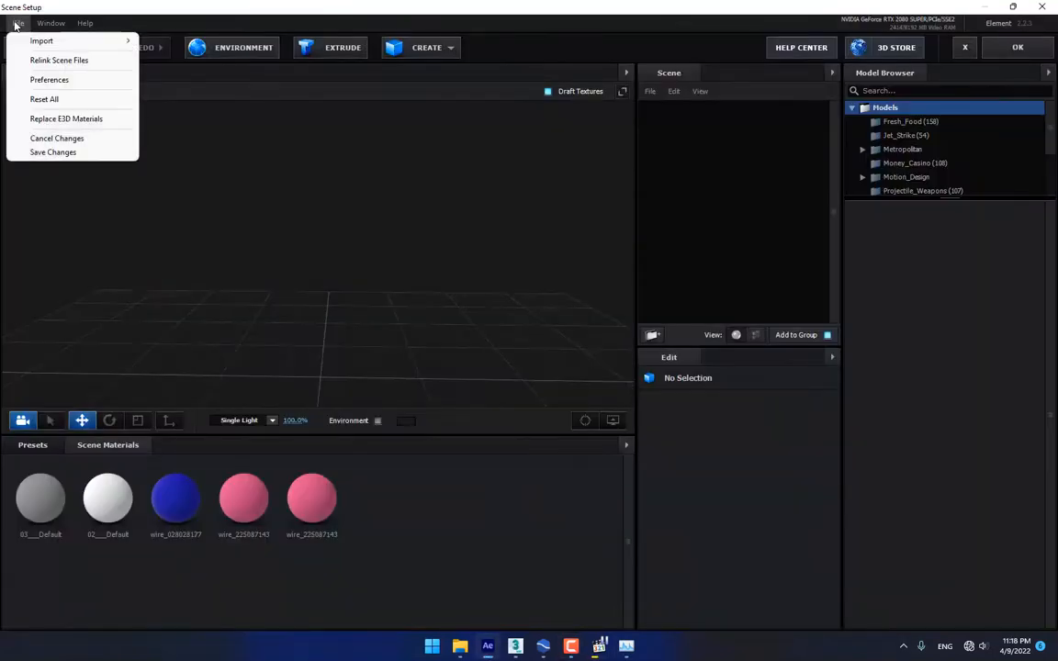
{"action": "mouse_move", "coordinate": [25, 44]}
{"action": "left_click", "coordinate": [181, 54]}
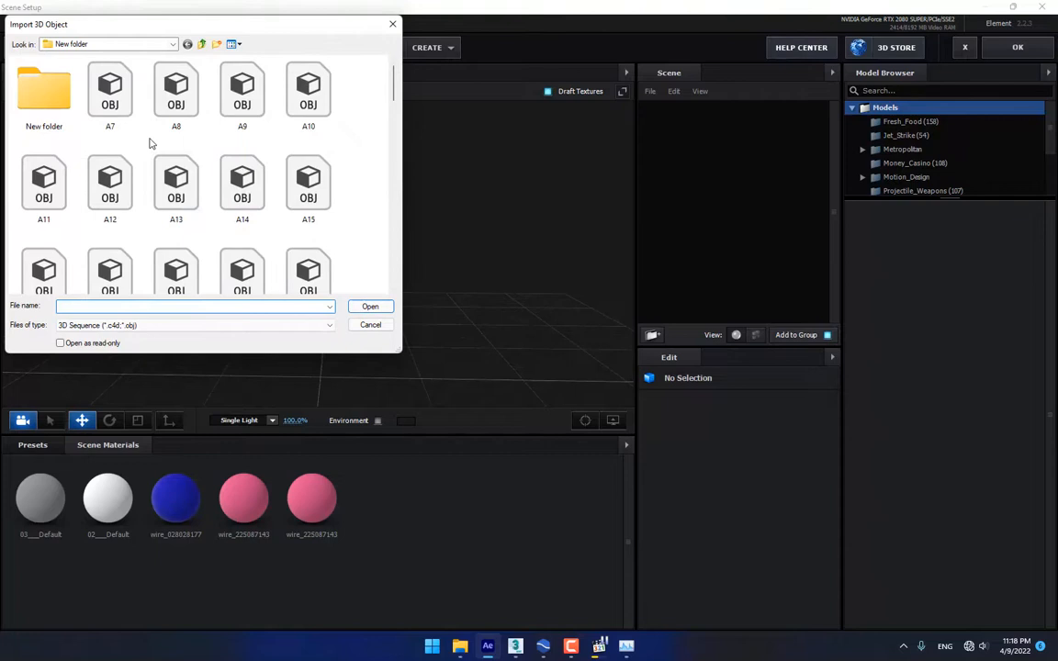
{"action": "double_click", "coordinate": [60, 103]}
{"action": "left_click", "coordinate": [40, 73]}
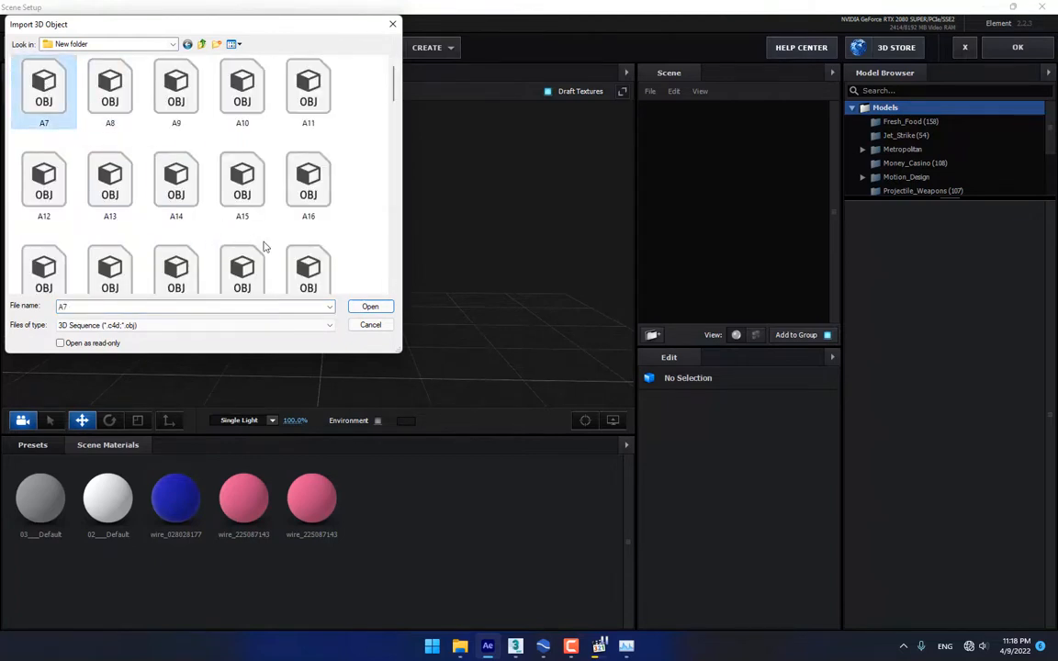
{"action": "left_click", "coordinate": [371, 307]}
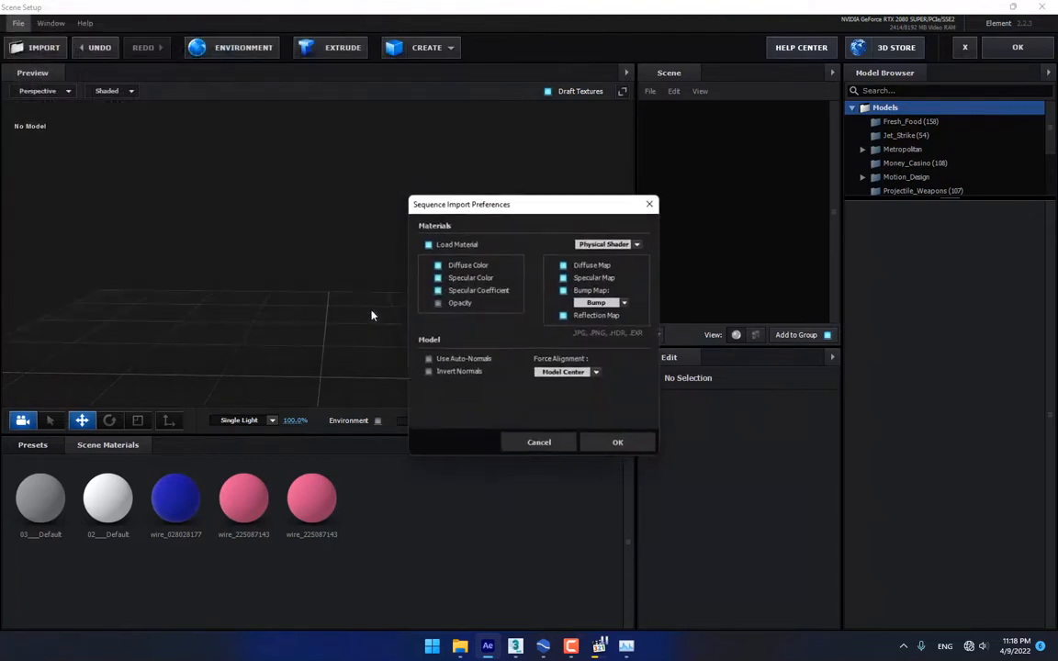
{"action": "left_click", "coordinate": [615, 444]}
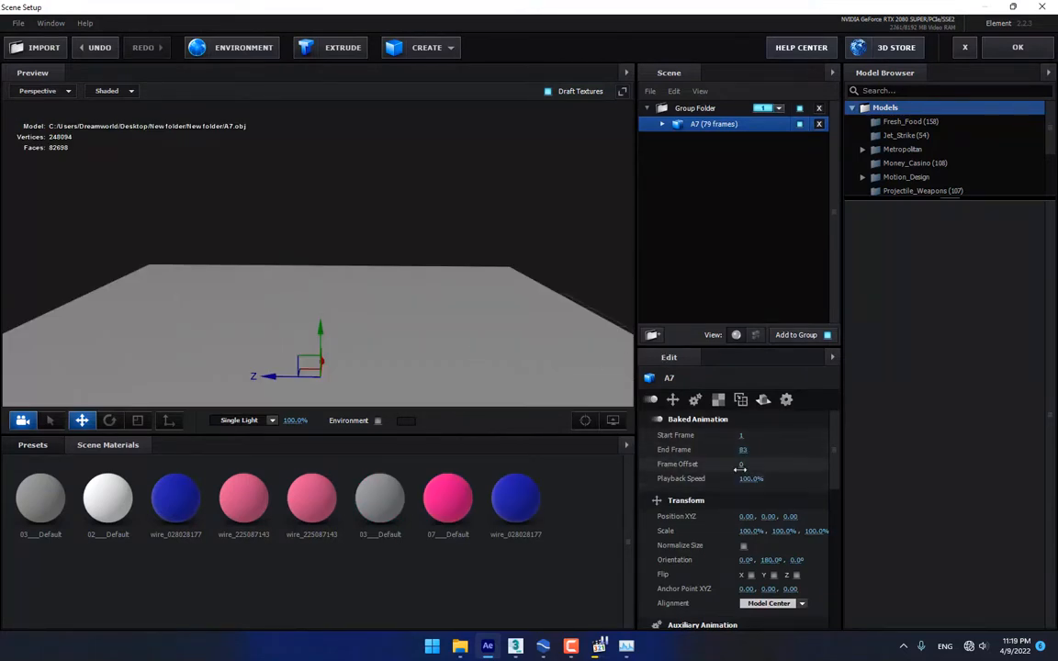
Set the Baked Animation Frame Offset to 74 and orbit the preview around the can
{"action": "left_click_drag", "start_coordinate": [848, 476], "coordinate": [957, 455]}
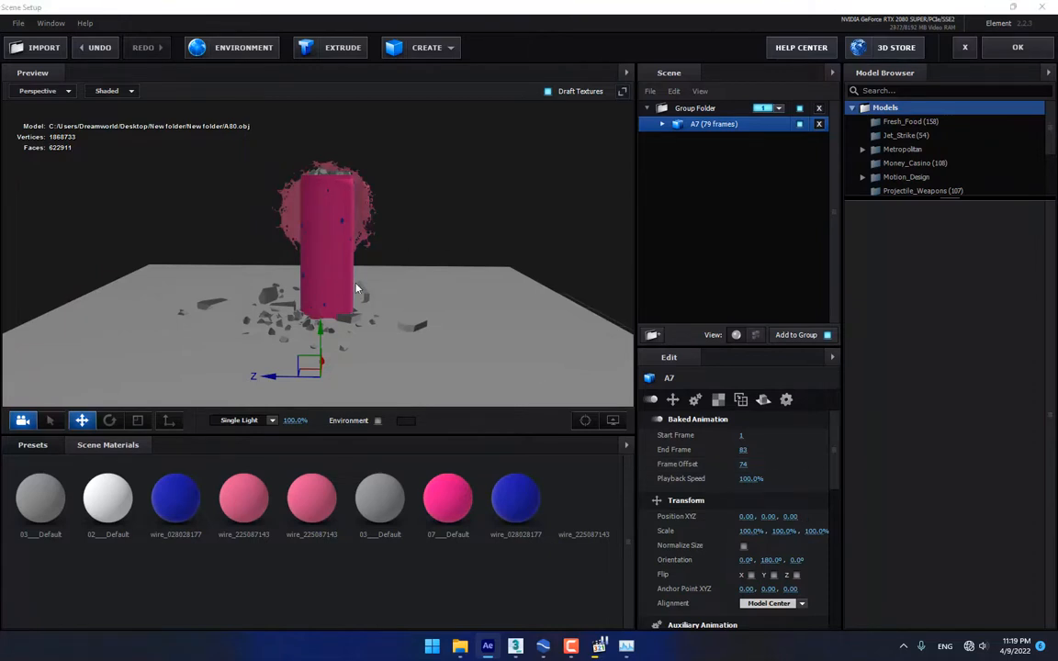
{"action": "scroll", "coordinate": [356, 288], "scroll_direction": "up", "scroll_amount": 4}
{"action": "mouse_move", "coordinate": [454, 252]}
{"action": "left_mouse_down"}
{"action": "mouse_move", "coordinate": [411, 294]}
{"action": "mouse_move", "coordinate": [454, 256]}
{"action": "left_mouse_up"}
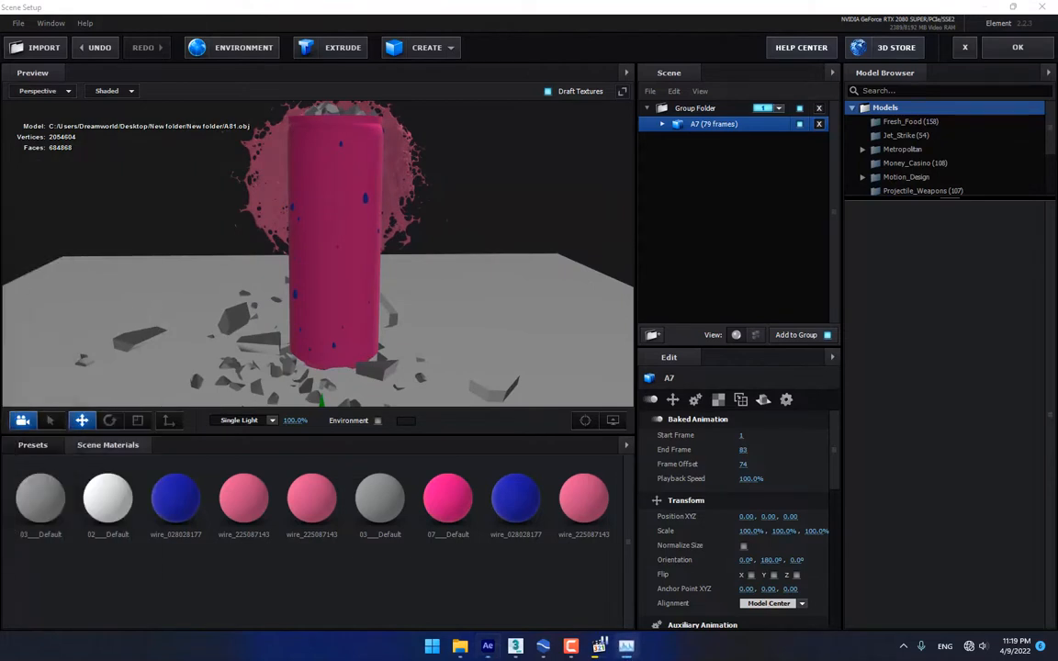
{"action": "left_click_drag", "start_coordinate": [328, 310], "coordinate": [460, 252]}
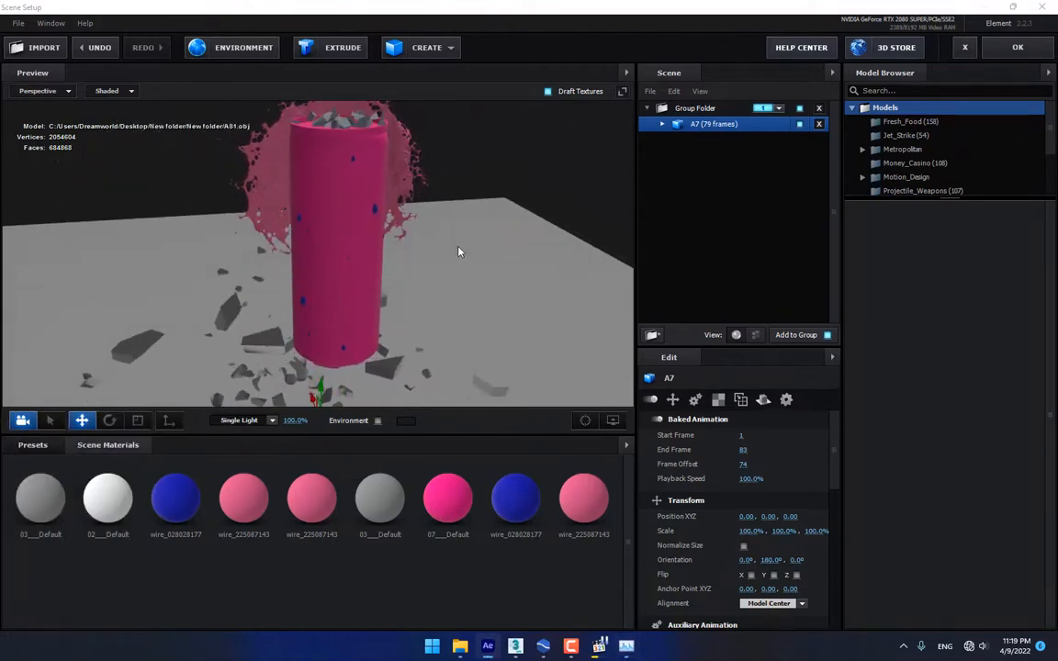
Apply the Plastic_White physical preset to A7's 03_Default floor and shard material
{"action": "left_click", "coordinate": [663, 125]}
{"action": "left_click", "coordinate": [722, 140]}
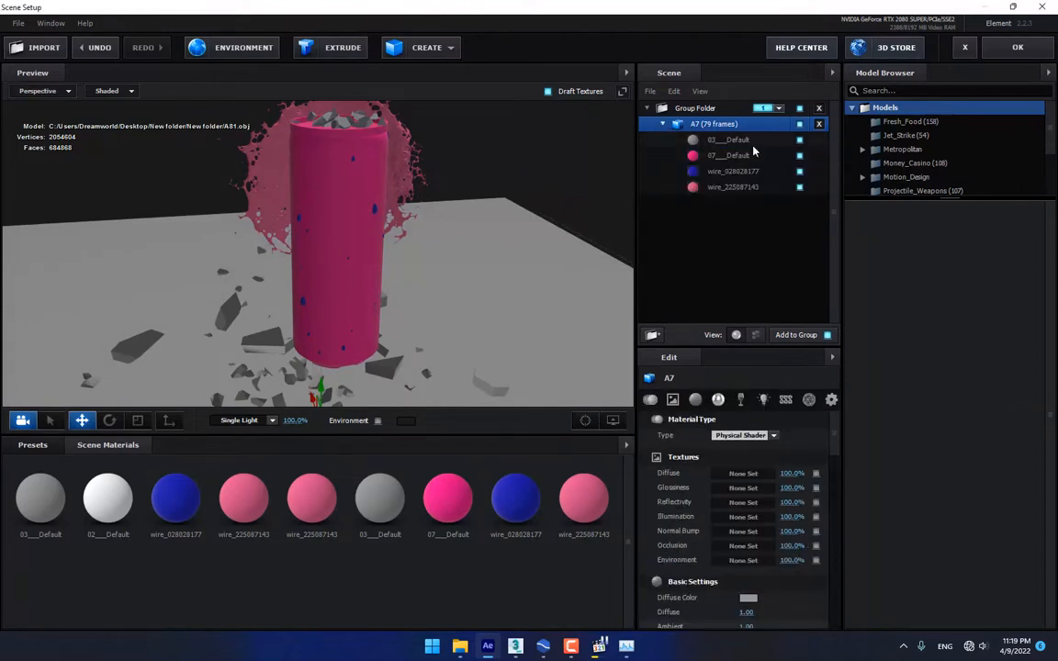
{"action": "left_click", "coordinate": [800, 139]}
{"action": "left_click", "coordinate": [799, 140]}
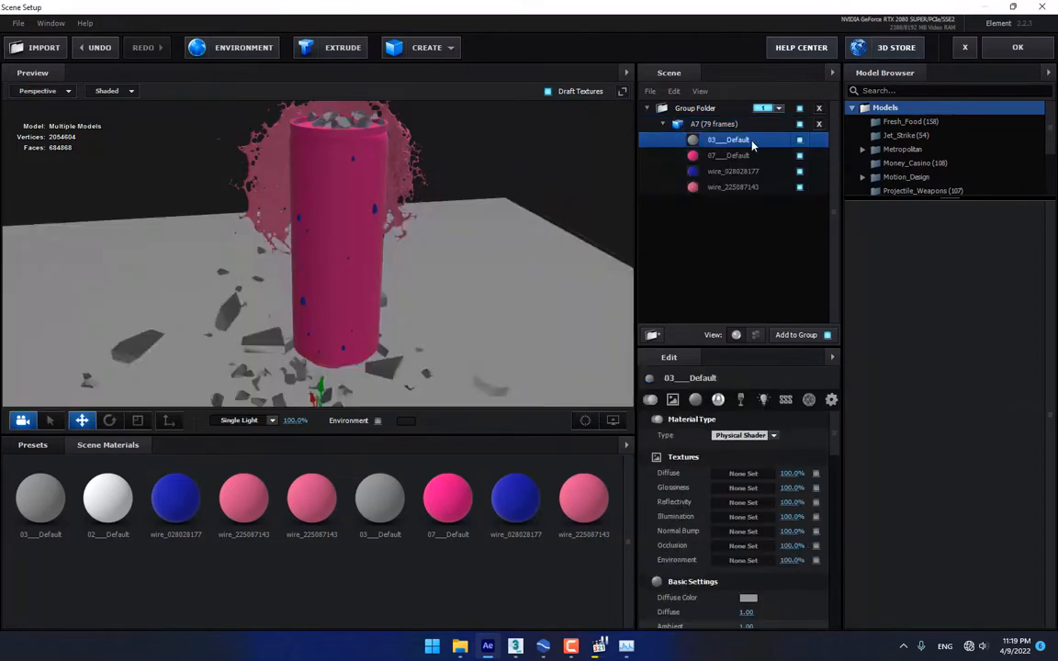
{"action": "left_click", "coordinate": [33, 446]}
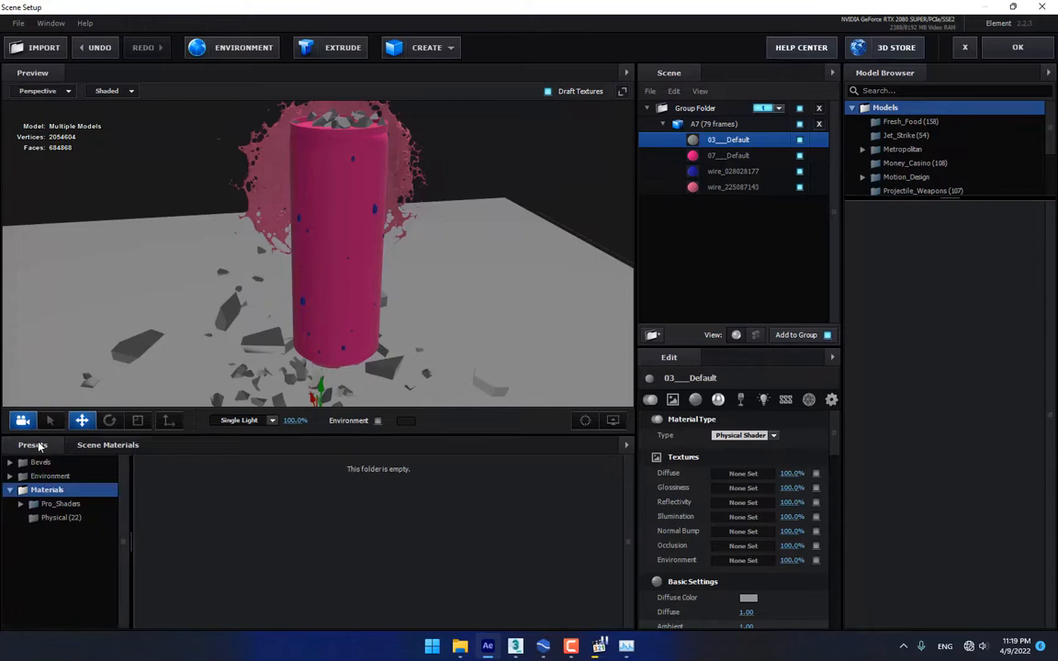
{"action": "left_click", "coordinate": [60, 517]}
{"action": "scroll", "coordinate": [558, 530], "scroll_direction": "down", "scroll_amount": 3}
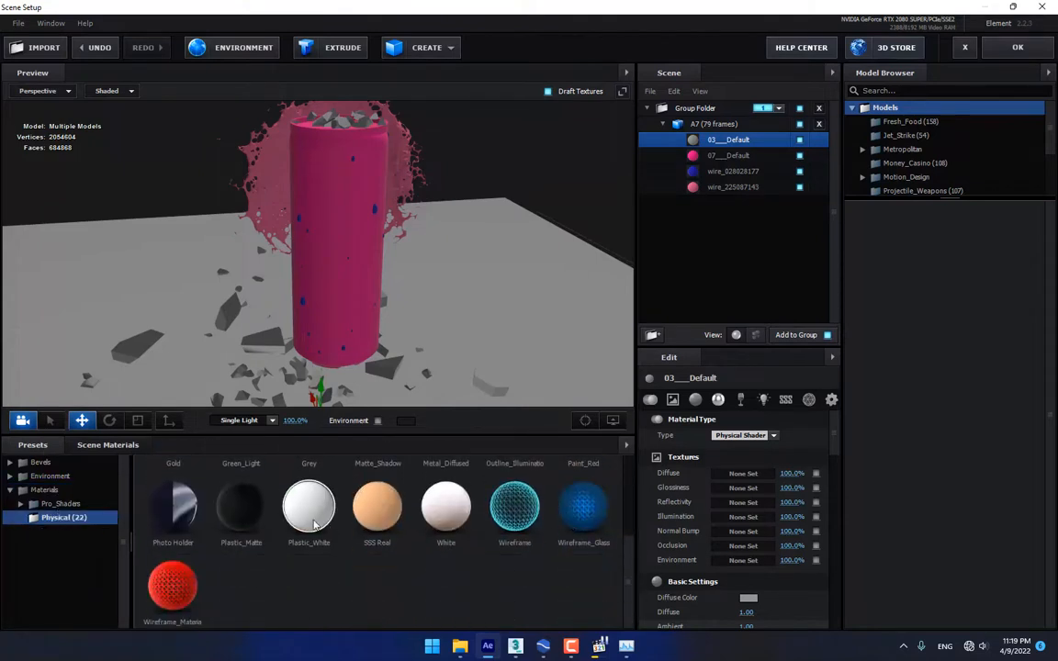
{"action": "scroll", "coordinate": [309, 521], "scroll_direction": "up", "scroll_amount": 3}
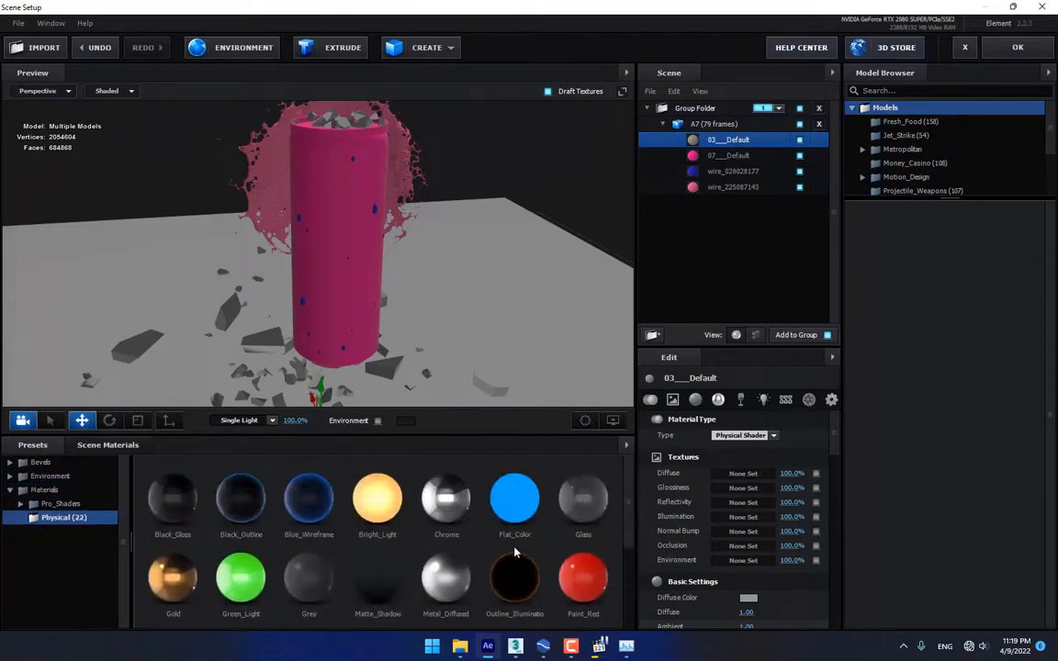
{"action": "scroll", "coordinate": [515, 552], "scroll_direction": "down", "scroll_amount": 3}
{"action": "left_click_drag", "start_coordinate": [309, 506], "coordinate": [726, 142]}
{"action": "left_click_drag", "start_coordinate": [465, 310], "coordinate": [458, 288]}
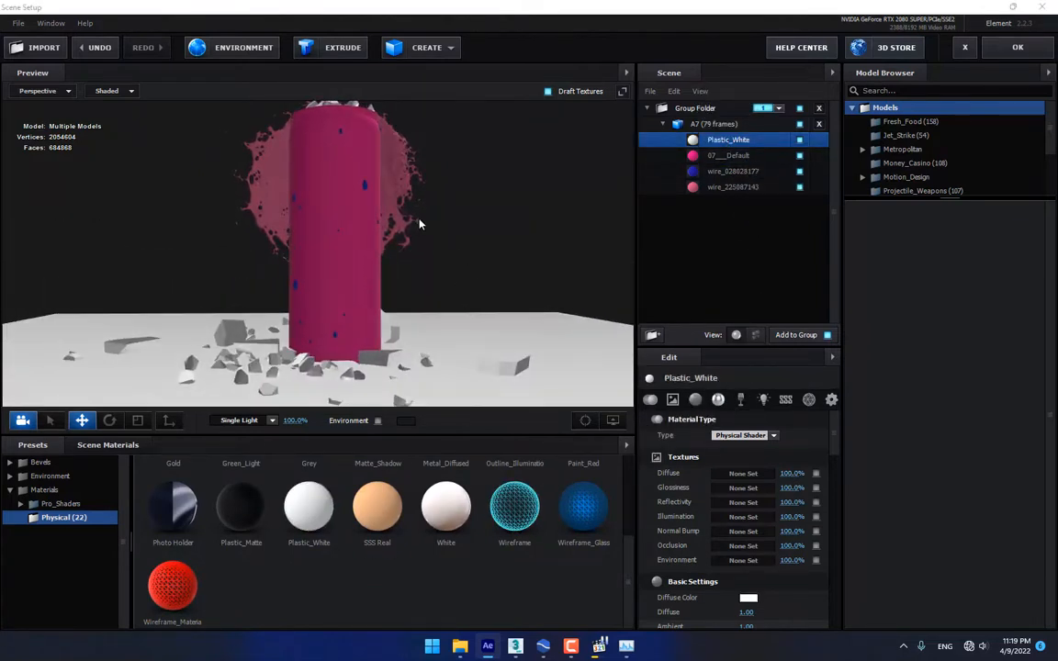
Apply the Gold preset to the pink 07_Default can material
{"action": "left_click", "coordinate": [740, 157]}
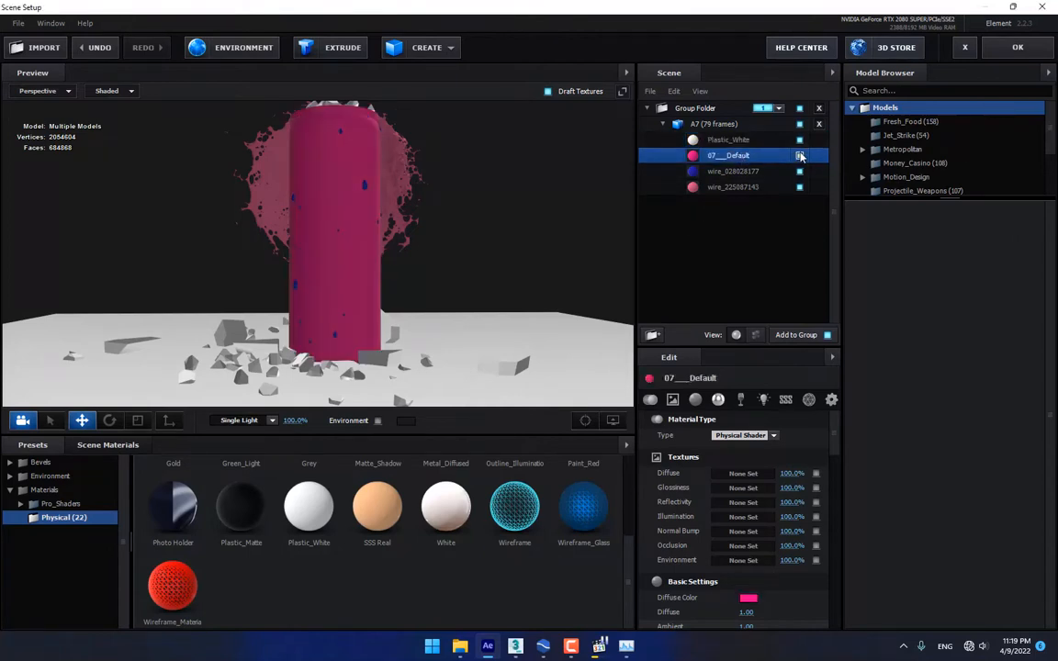
{"action": "scroll", "coordinate": [260, 542], "scroll_direction": "up", "scroll_amount": 3}
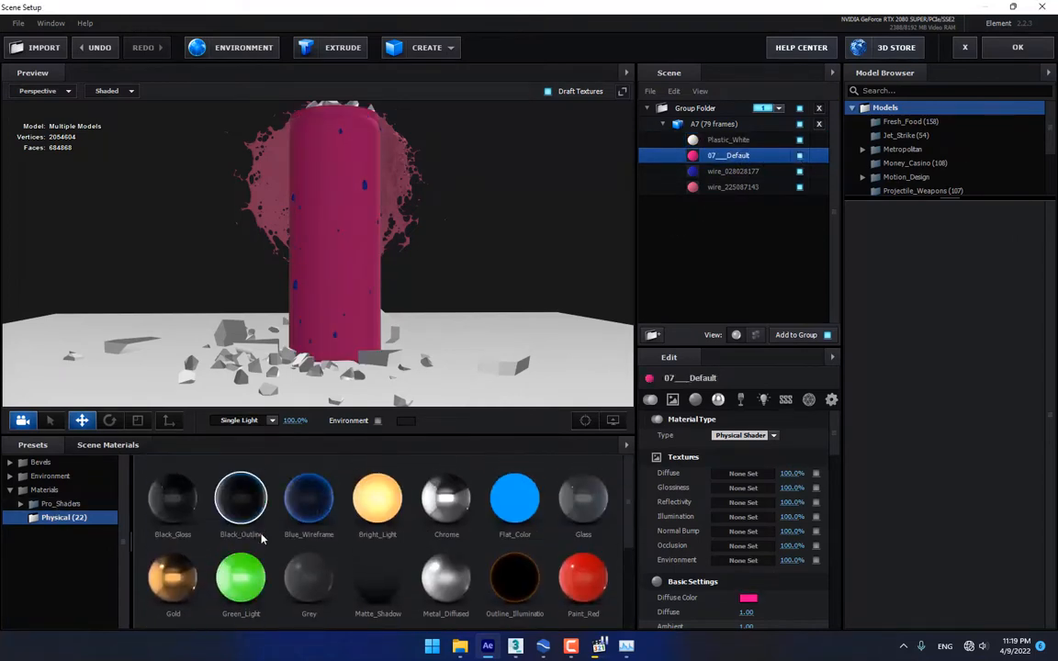
{"action": "left_click_drag", "start_coordinate": [173, 579], "coordinate": [745, 158]}
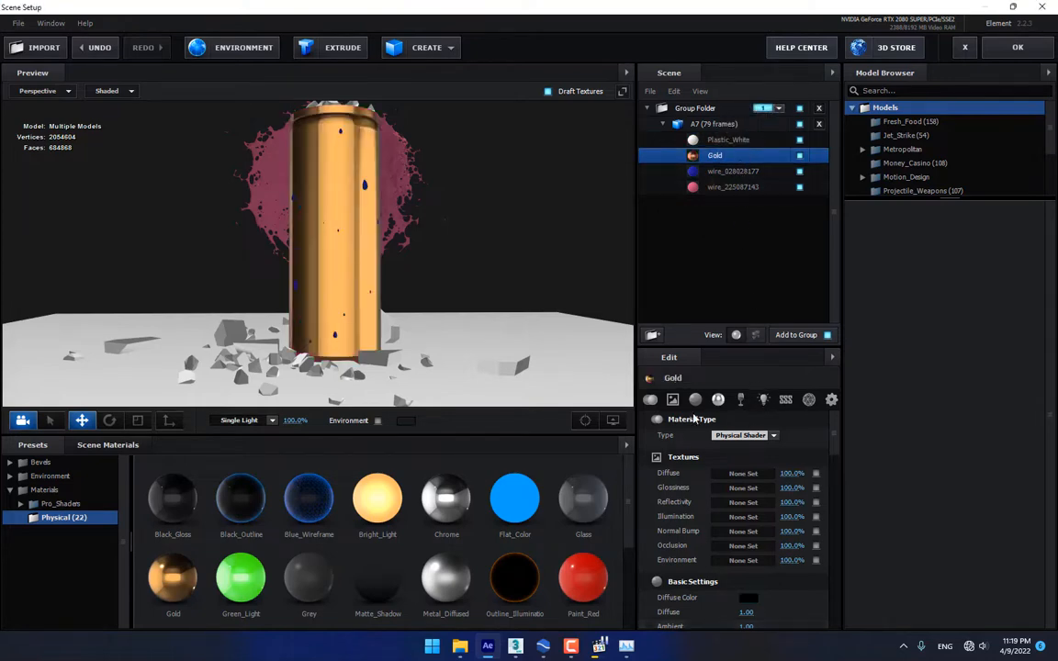
{"action": "left_click", "coordinate": [674, 401]}
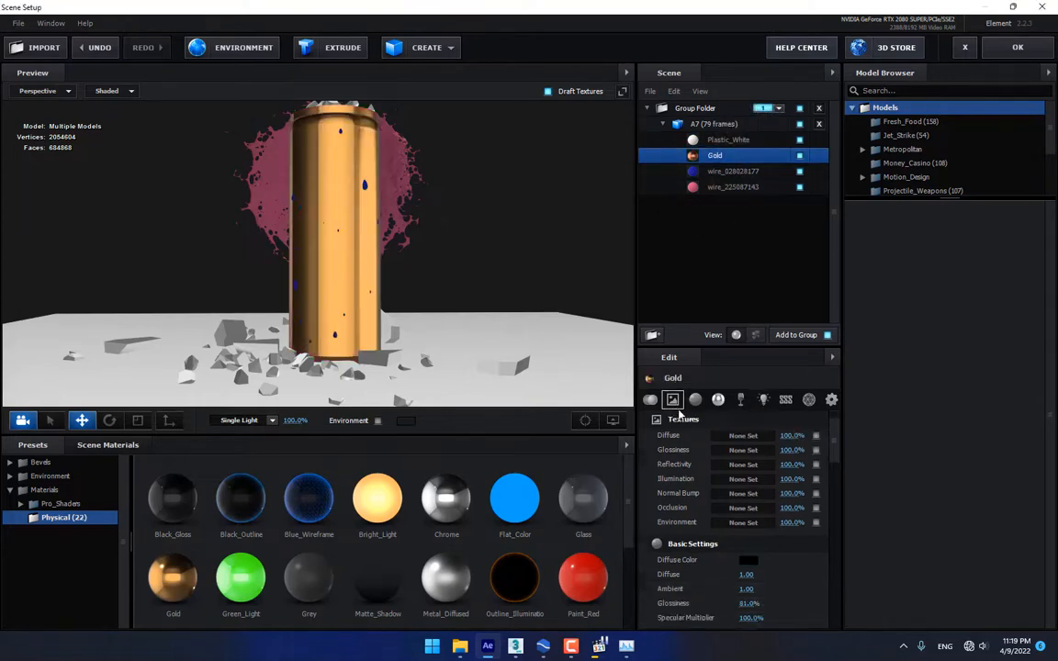
Load the Red Bull label image from Desktop/Materials as the Gold material's diffuse texture
{"action": "left_click", "coordinate": [743, 435]}
{"action": "left_click", "coordinate": [808, 363]}
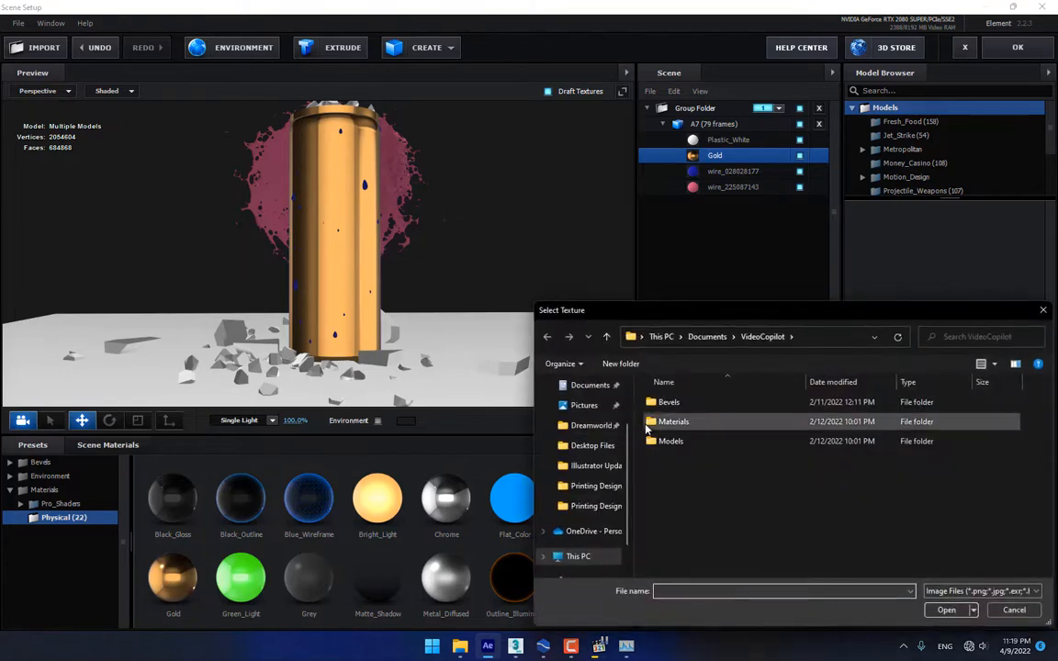
{"action": "scroll", "coordinate": [588, 421], "scroll_direction": "up", "scroll_amount": 2}
{"action": "left_click", "coordinate": [588, 415]}
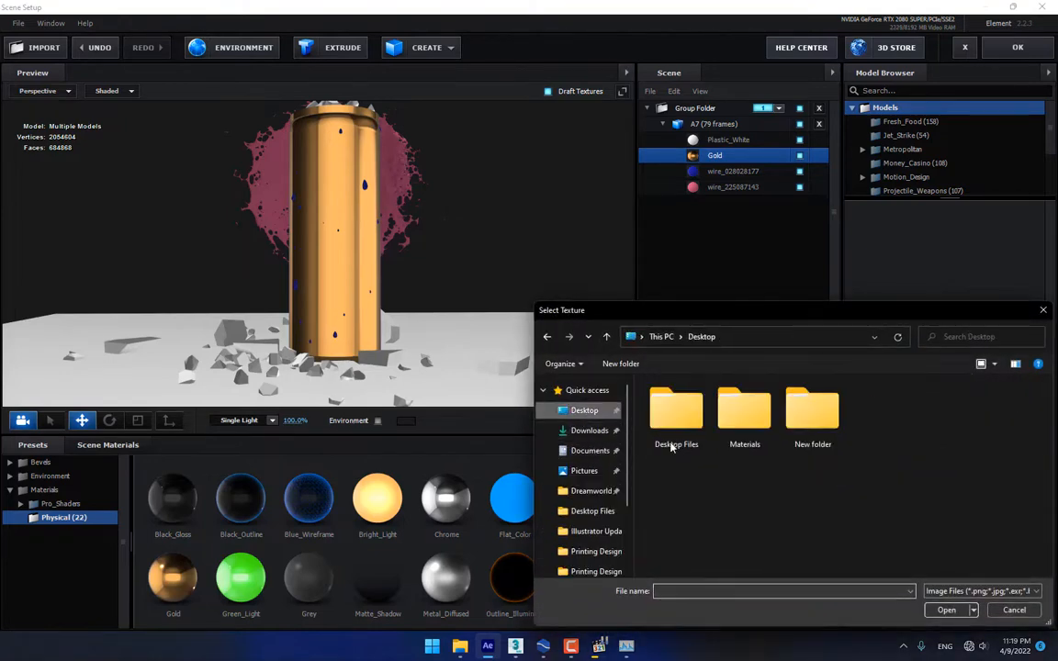
{"action": "double_click", "coordinate": [744, 409]}
{"action": "double_click", "coordinate": [796, 460]}
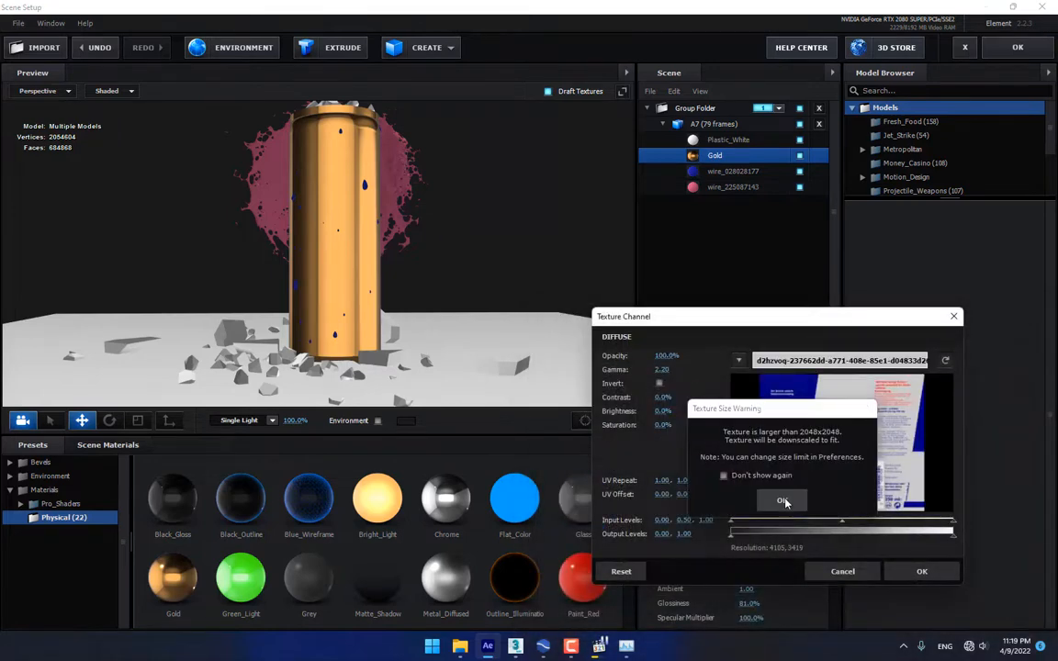
{"action": "left_click", "coordinate": [783, 499]}
{"action": "left_click", "coordinate": [921, 572]}
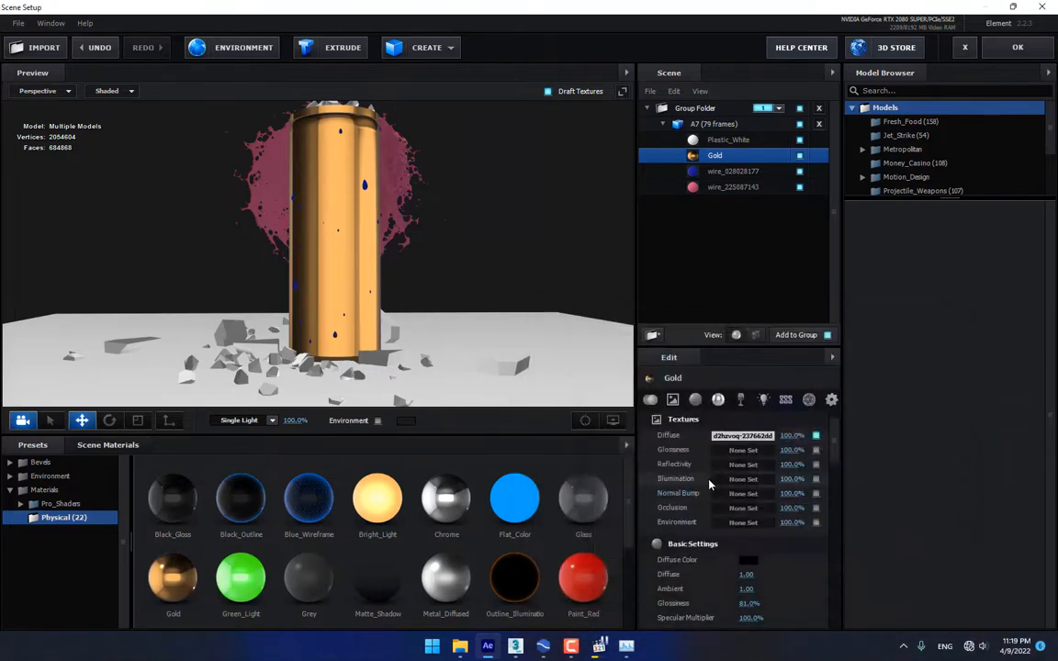
Set the diffuse colour to white and the reflectivity colour to black
{"action": "left_click", "coordinate": [753, 561]}
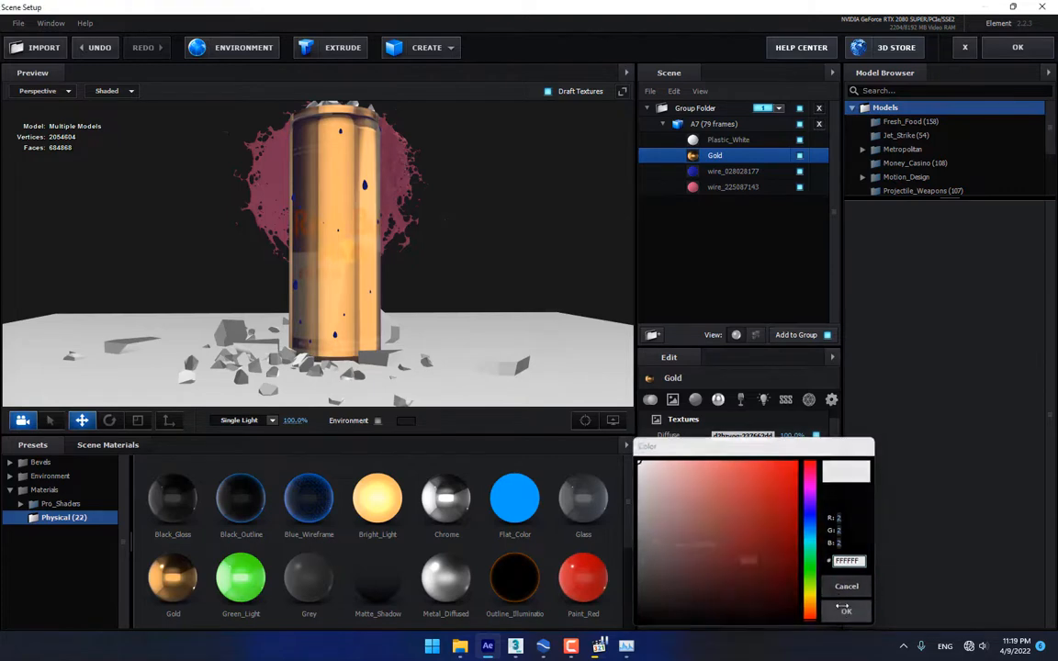
{"action": "left_click", "coordinate": [847, 611]}
{"action": "scroll", "coordinate": [738, 518], "scroll_direction": "down", "scroll_amount": 3}
{"action": "left_click", "coordinate": [748, 583]}
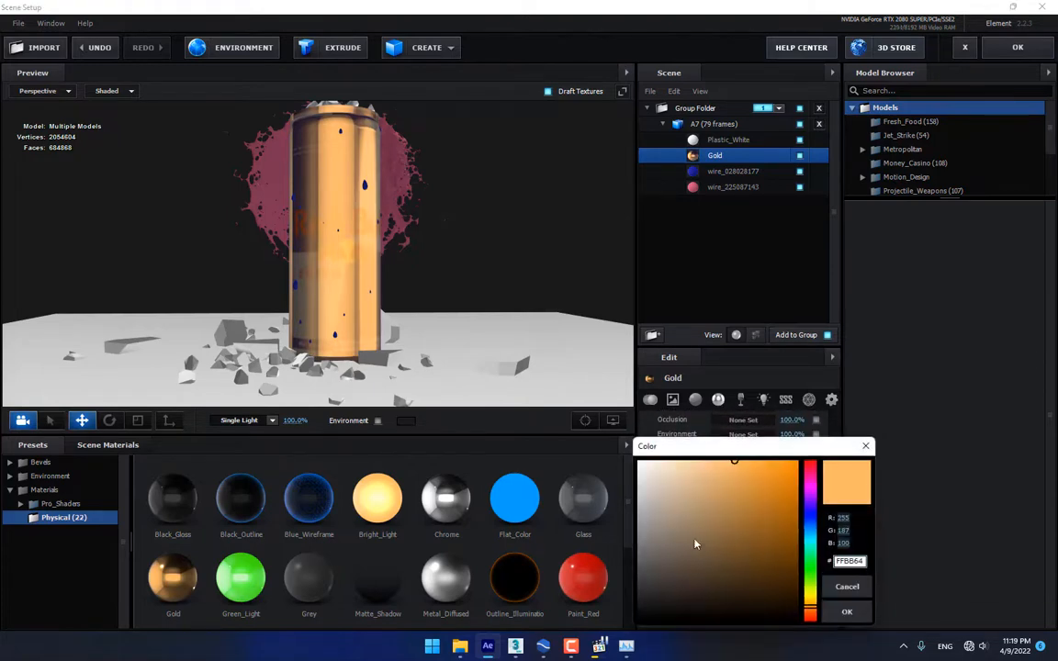
{"action": "left_click", "coordinate": [846, 613]}
{"action": "left_click_drag", "start_coordinate": [551, 330], "coordinate": [494, 317]}
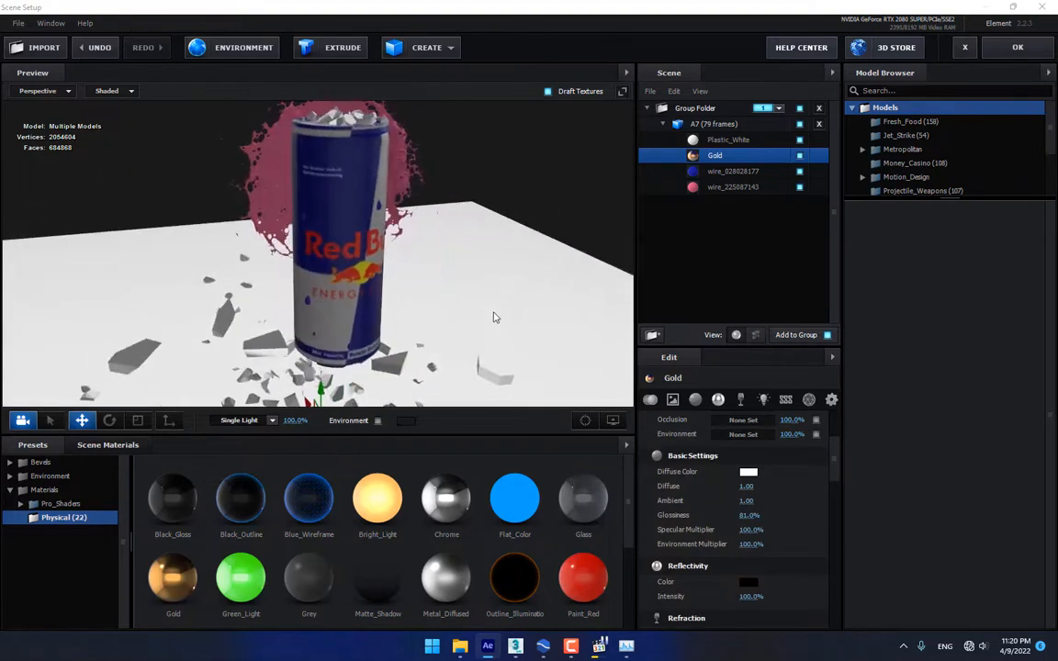
Replace the blue wire_028028177 material with the Glass preset
{"action": "left_click", "coordinate": [741, 173]}
{"action": "left_click", "coordinate": [736, 187]}
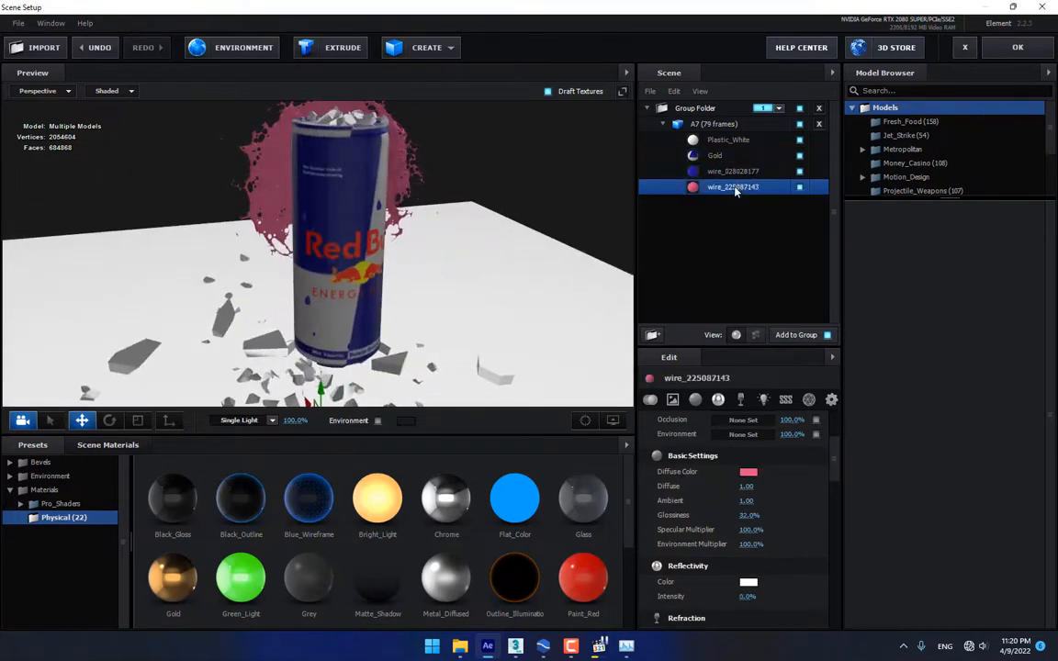
{"action": "left_click", "coordinate": [747, 172]}
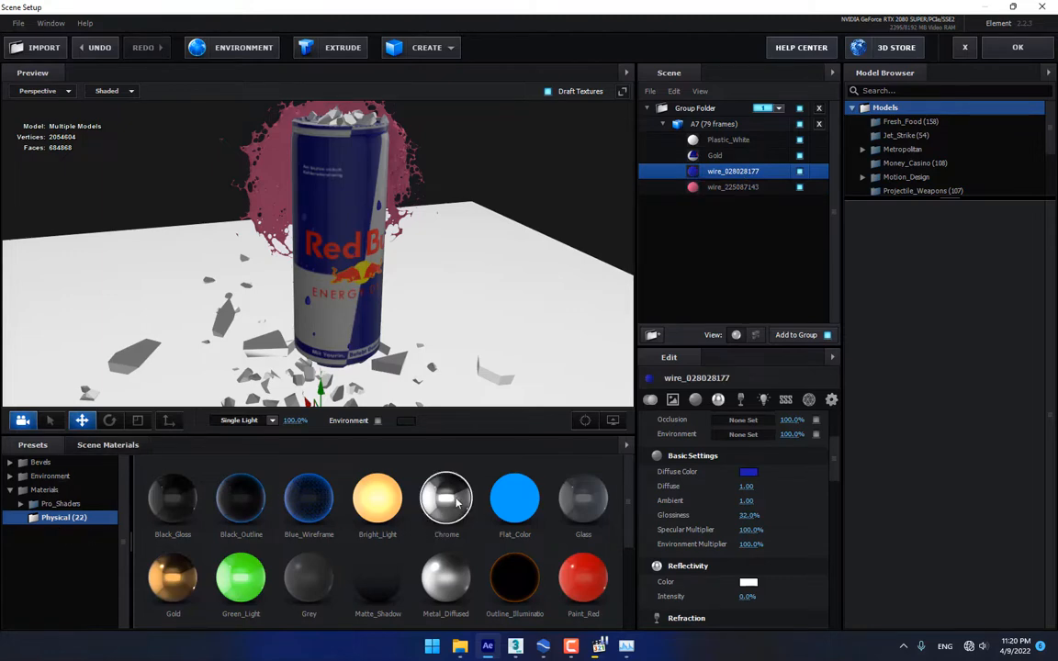
{"action": "left_click_drag", "start_coordinate": [458, 502], "coordinate": [727, 175]}
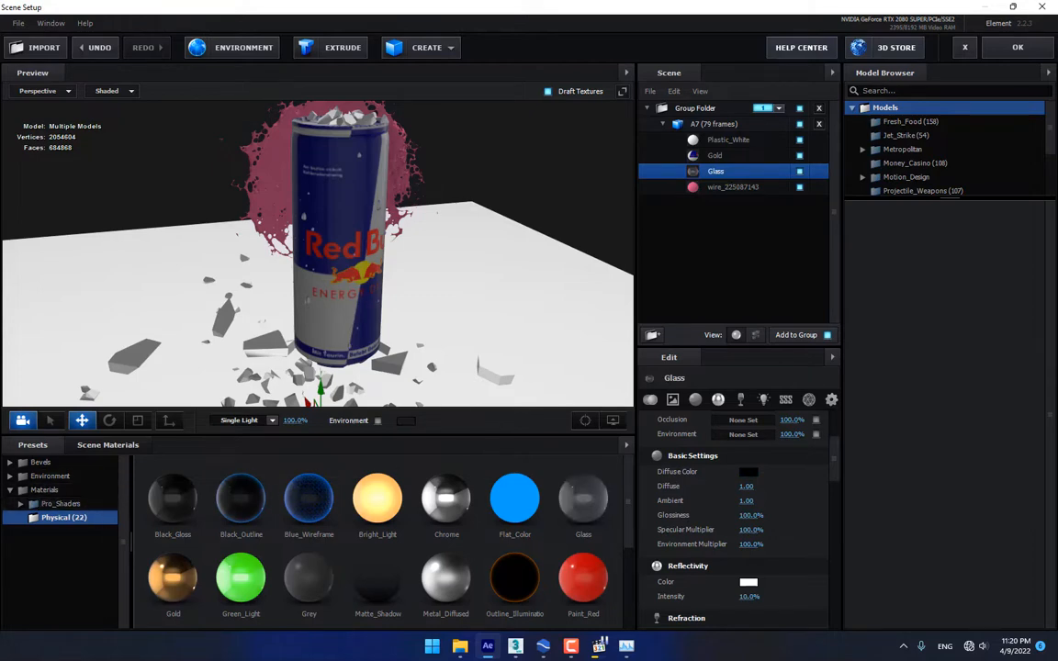
Replace the Glass material with the amber Translucent preset from Pro_Shaders
{"action": "left_click", "coordinate": [23, 507]}
{"action": "scroll", "coordinate": [83, 583], "scroll_direction": "down", "scroll_amount": 1}
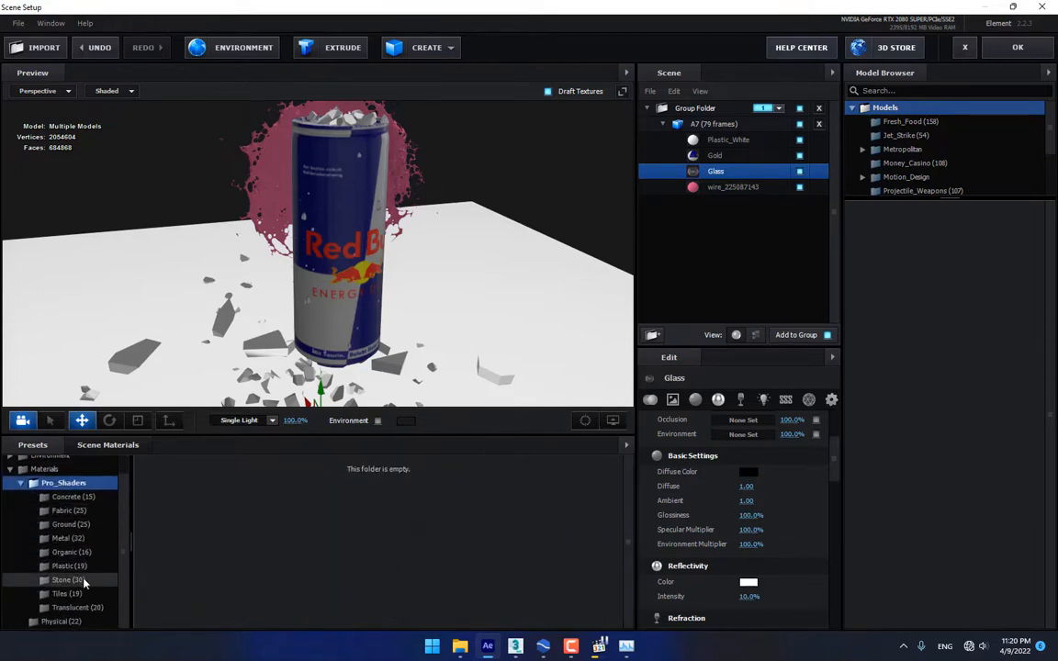
{"action": "left_click", "coordinate": [80, 552]}
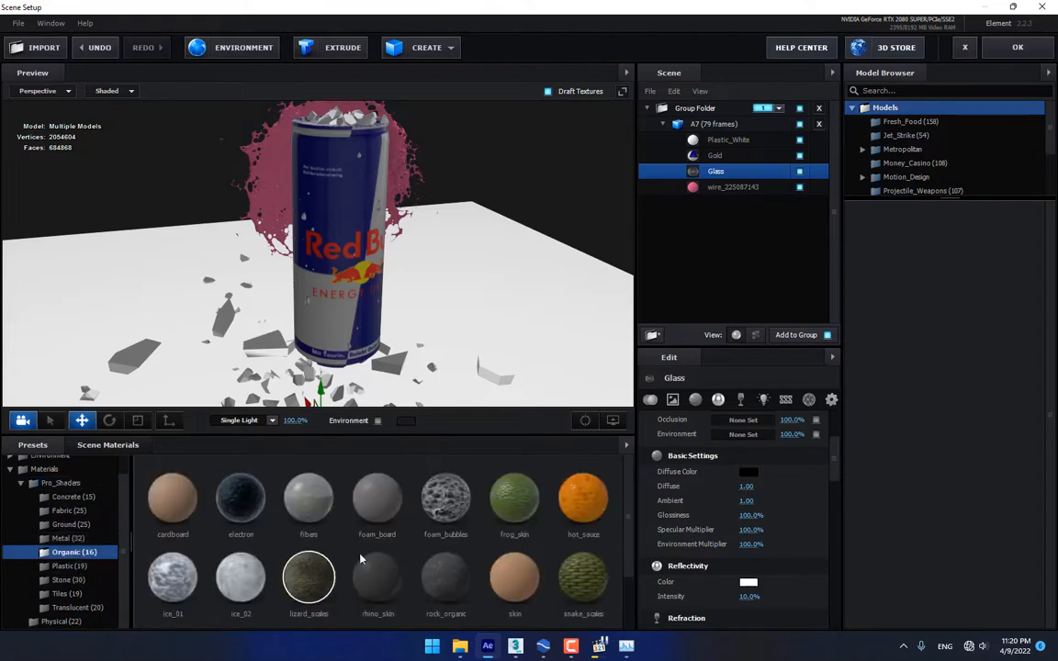
{"action": "scroll", "coordinate": [391, 546], "scroll_direction": "down", "scroll_amount": 1}
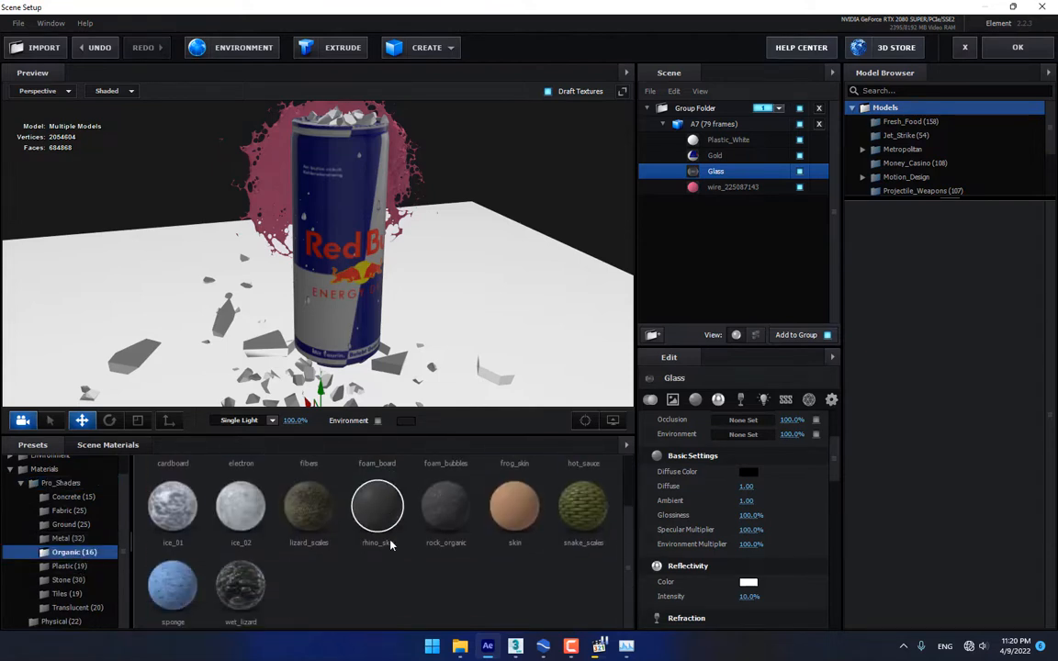
{"action": "left_click", "coordinate": [71, 608]}
{"action": "scroll", "coordinate": [552, 500], "scroll_direction": "up", "scroll_amount": 1}
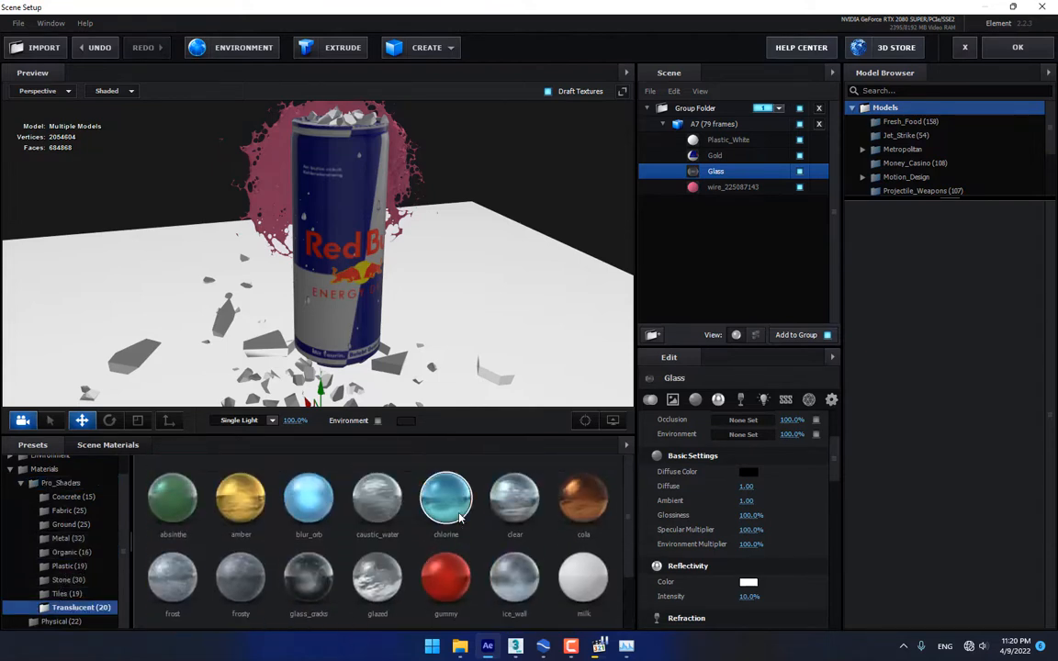
{"action": "left_click_drag", "start_coordinate": [574, 496], "coordinate": [747, 174]}
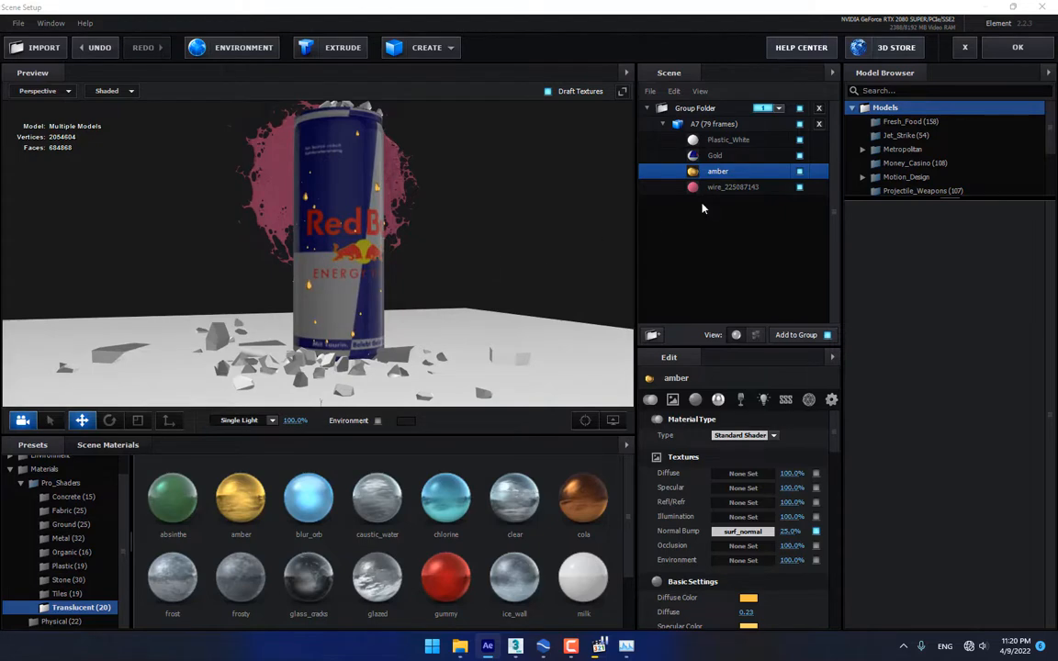
{"action": "left_click", "coordinate": [726, 188]}
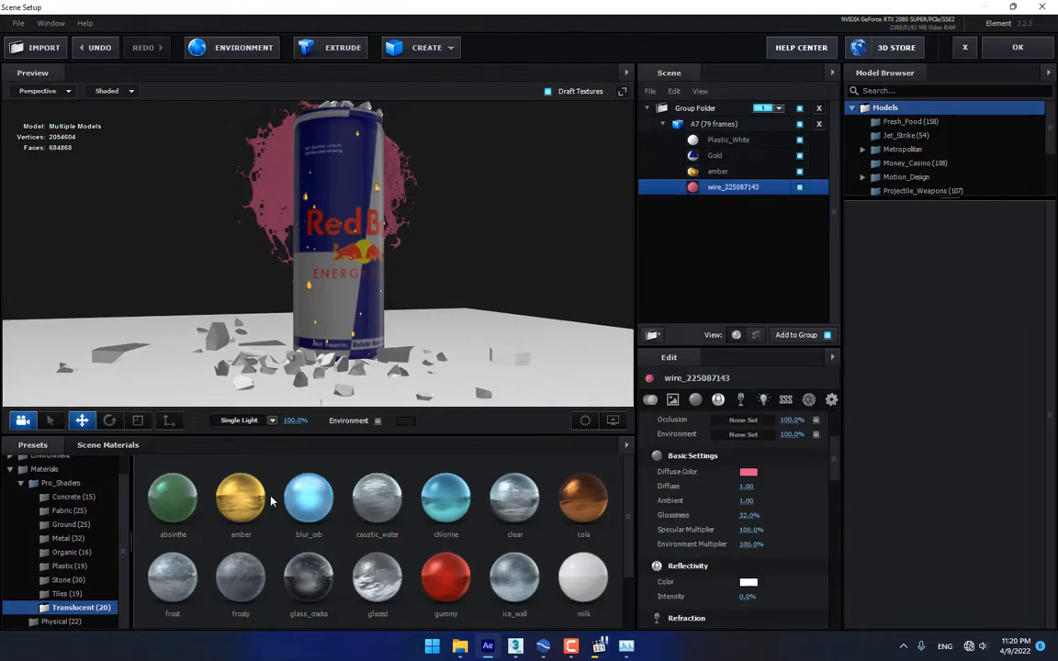
Apply the amber preset to the wire_225087143 splash material
{"action": "left_click_drag", "start_coordinate": [271, 501], "coordinate": [726, 187]}
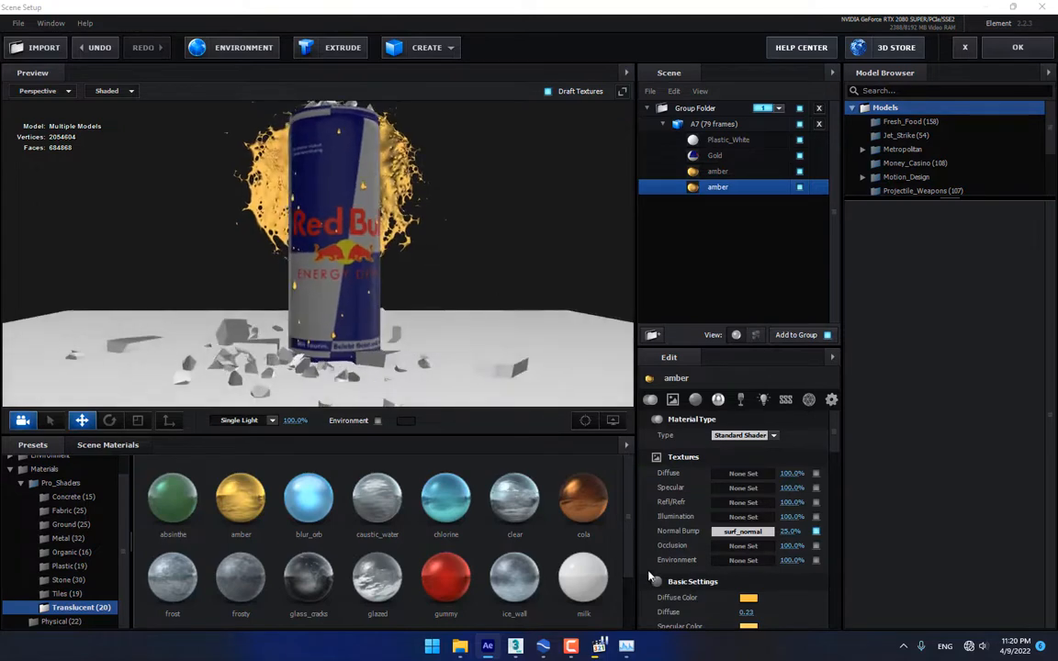
{"action": "scroll", "coordinate": [368, 538], "scroll_direction": "down", "scroll_amount": 1}
{"action": "left_click_drag", "start_coordinate": [173, 586], "coordinate": [709, 189]}
{"action": "scroll", "coordinate": [374, 519], "scroll_direction": "up", "scroll_amount": 1}
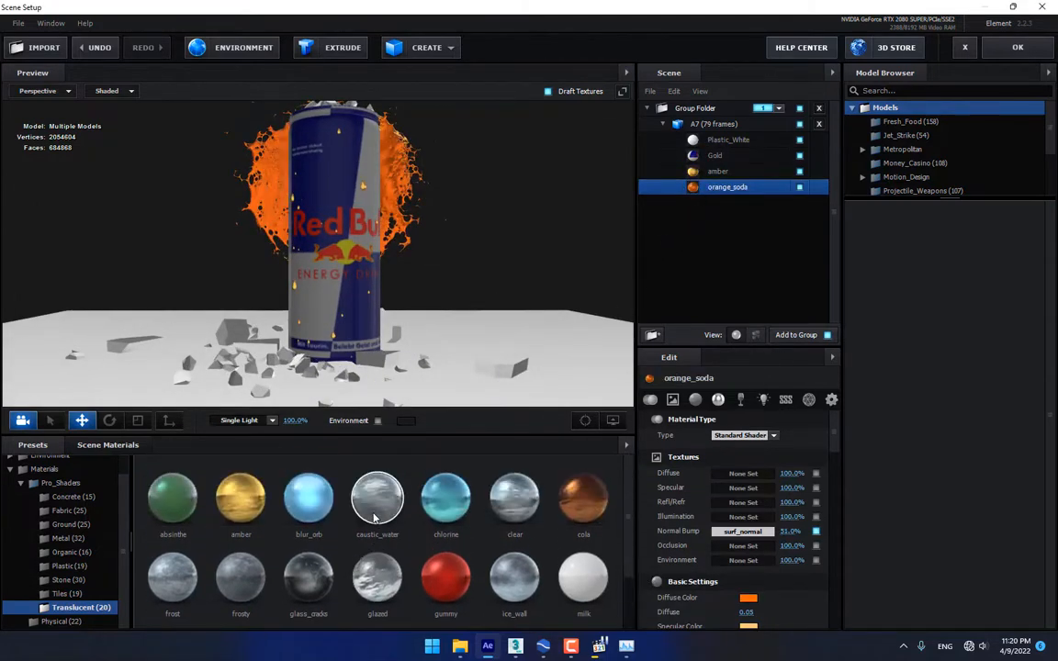
{"action": "left_click_drag", "start_coordinate": [241, 497], "coordinate": [760, 197]}
Use Basic_2K_14 as the environment map and apply the scene setup
{"action": "left_click", "coordinate": [207, 47]}
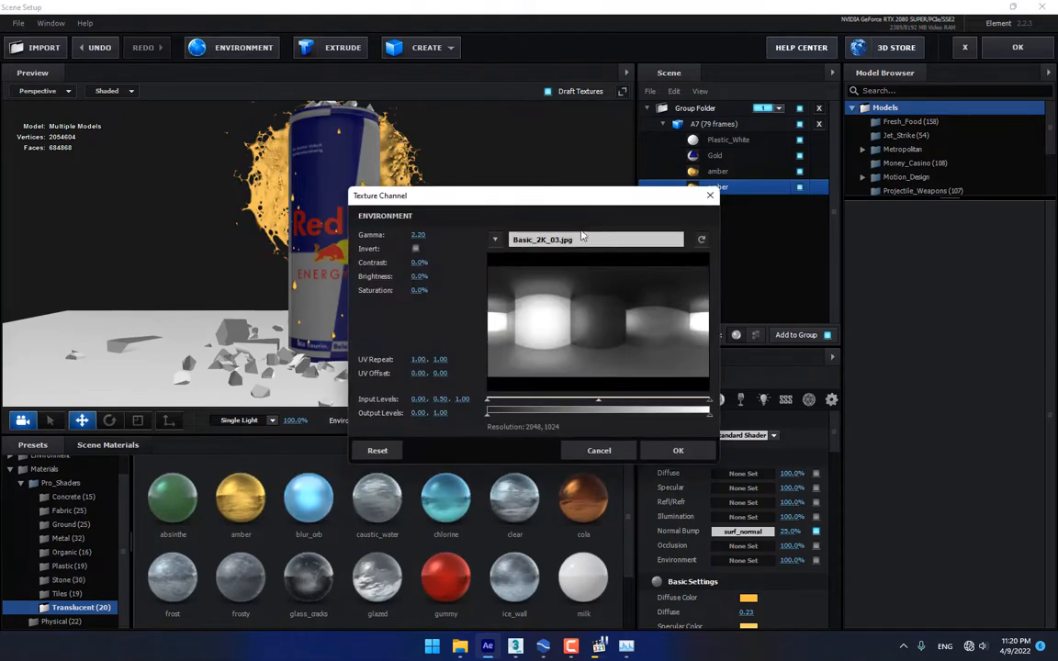
{"action": "left_click", "coordinate": [603, 239]}
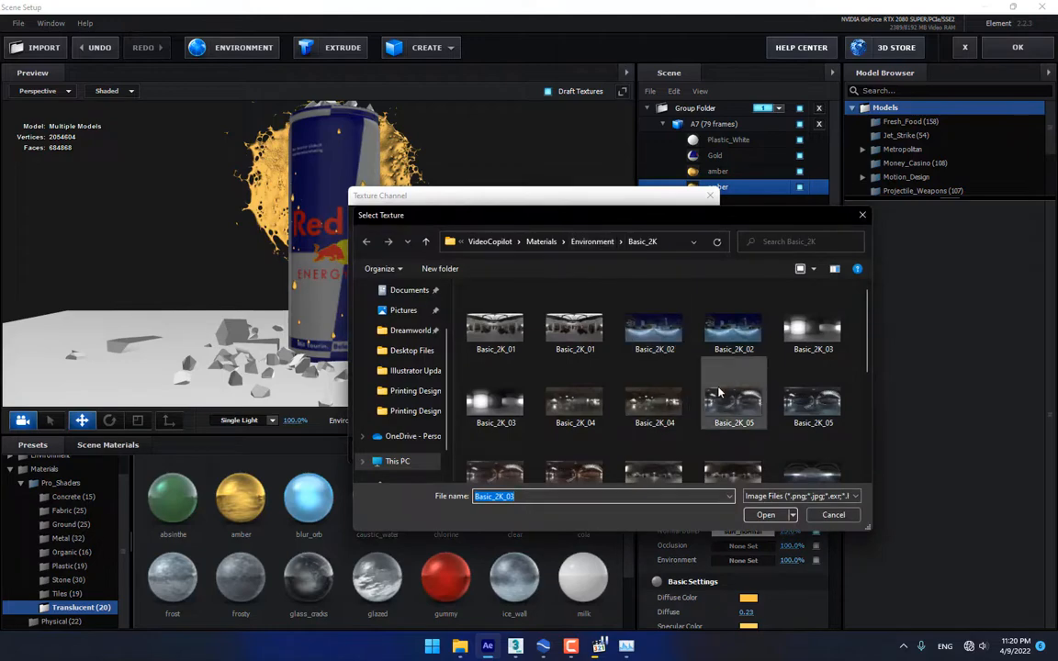
{"action": "scroll", "coordinate": [569, 386], "scroll_direction": "down", "scroll_amount": 1}
{"action": "double_click", "coordinate": [575, 455]}
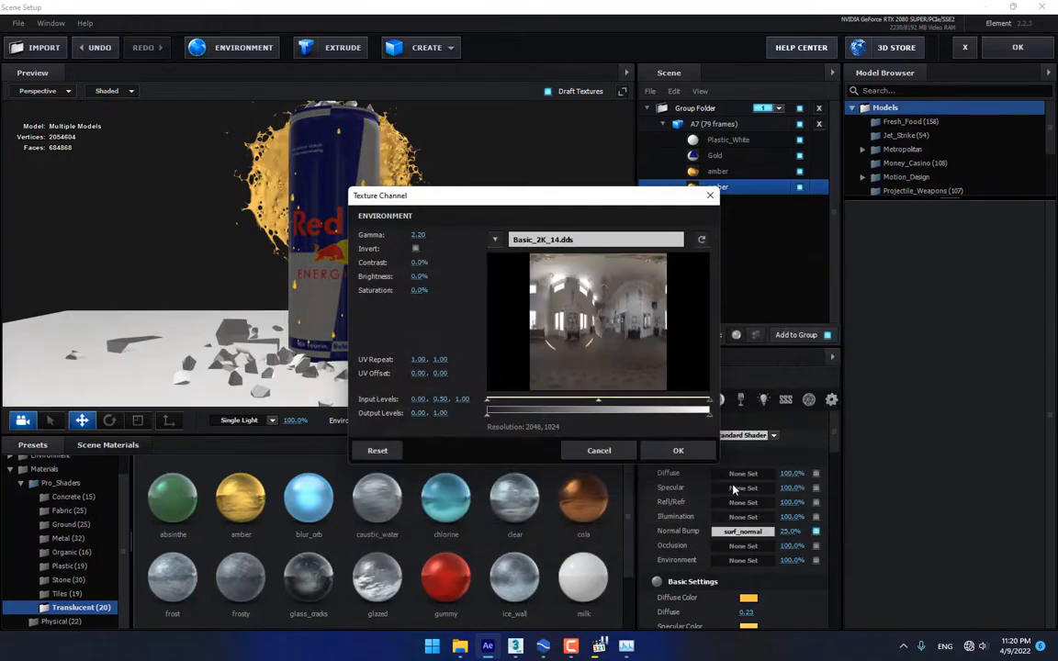
{"action": "left_click", "coordinate": [680, 451]}
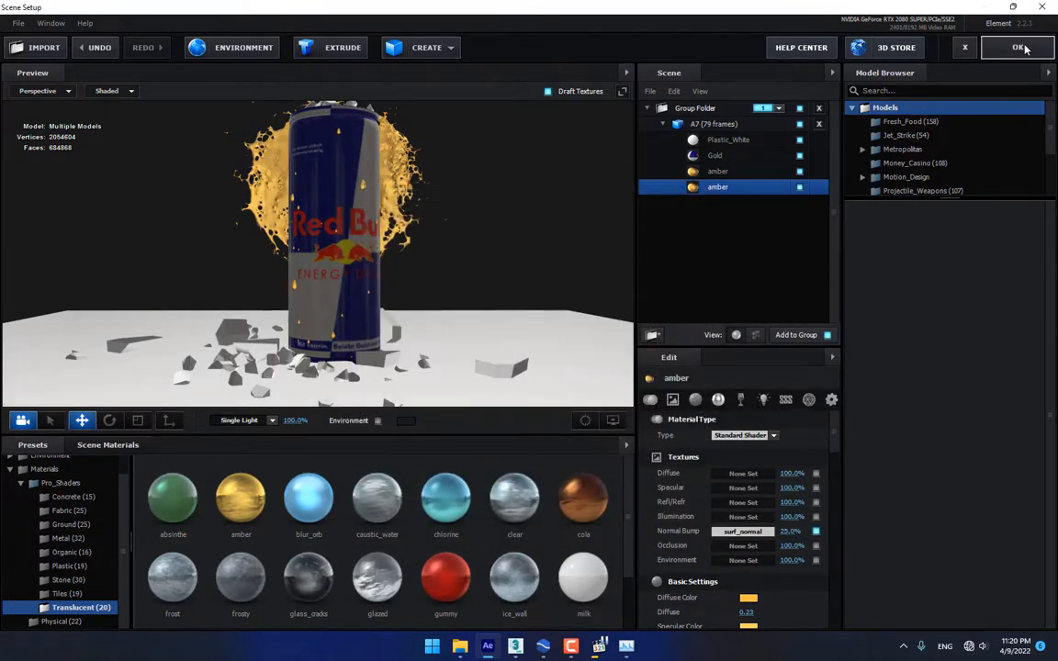
{"action": "left_click", "coordinate": [1020, 48]}
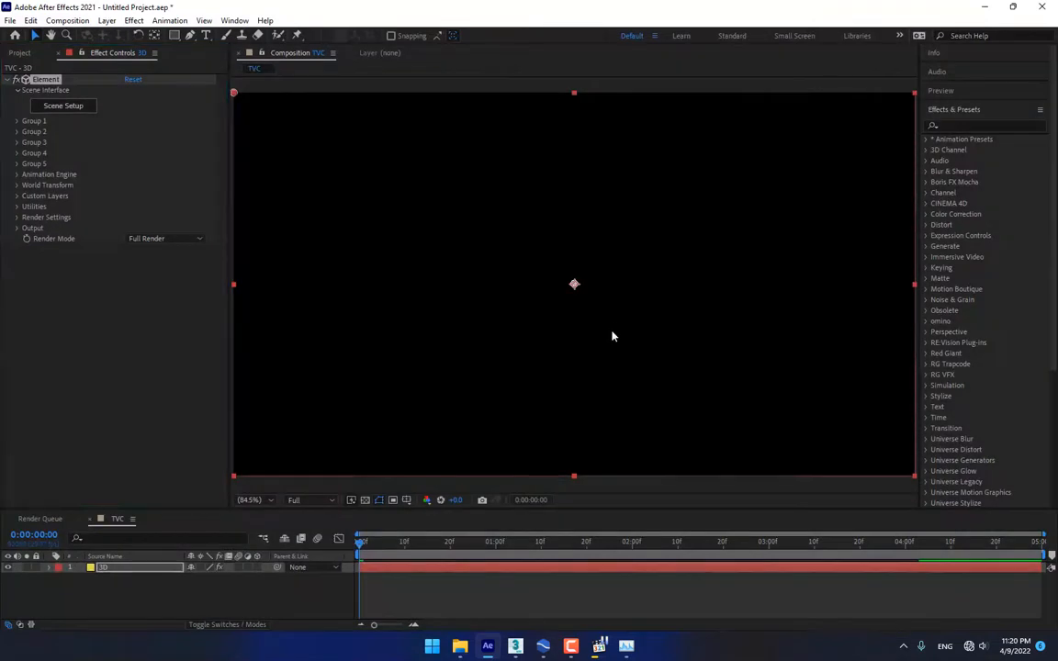
Add a new camera layer to the TVC composition with default settings
{"action": "right_click", "coordinate": [225, 545]}
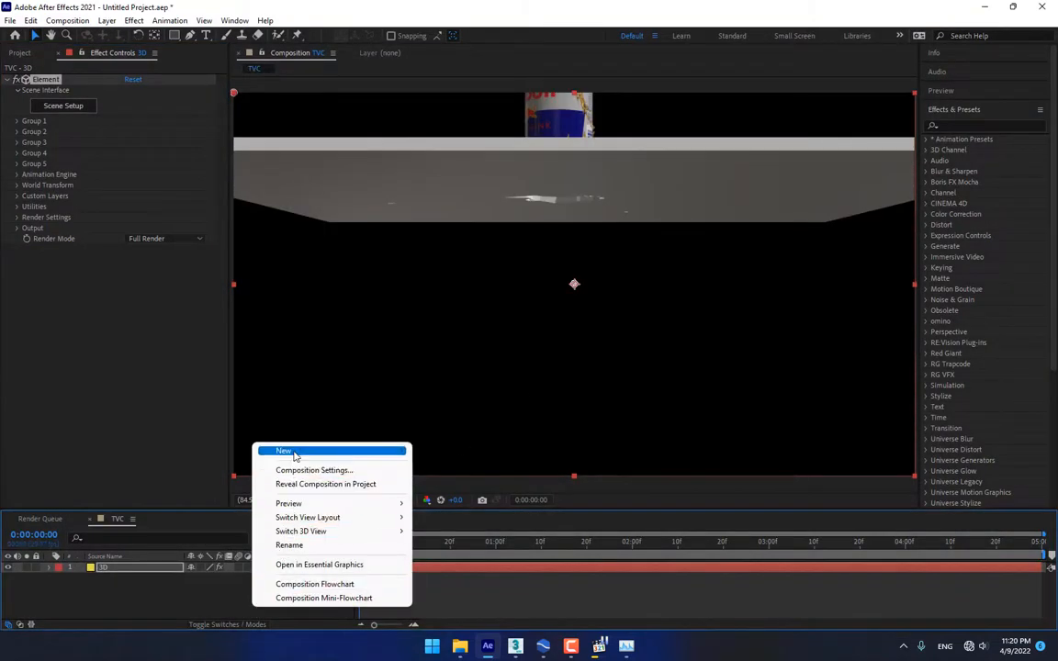
{"action": "mouse_move", "coordinate": [294, 451]}
{"action": "left_click", "coordinate": [452, 512]}
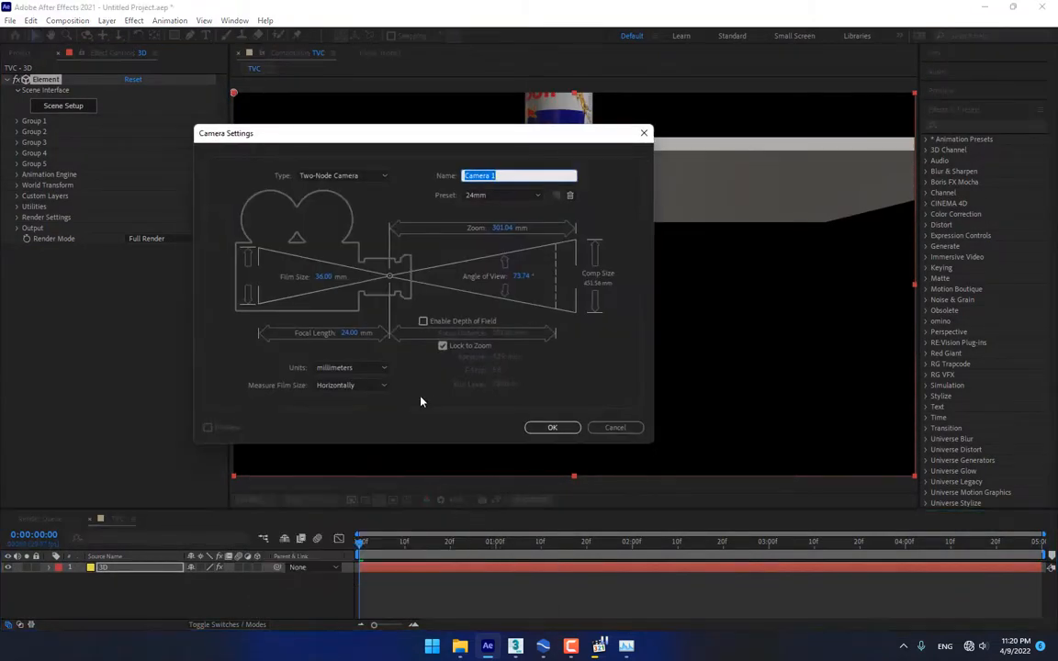
{"action": "left_click", "coordinate": [548, 429]}
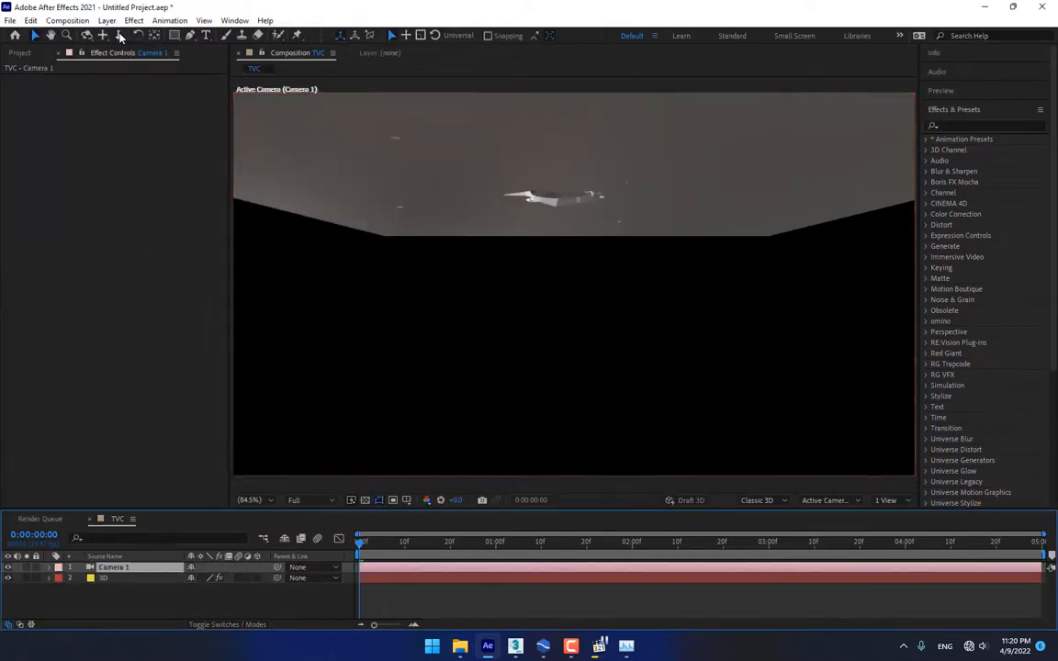
Pan, orbit, dolly and track Camera 1 to frame the can close up and lower
{"action": "left_click", "coordinate": [101, 37]}
{"action": "left_click_drag", "start_coordinate": [489, 182], "coordinate": [494, 332]}
{"action": "left_click", "coordinate": [87, 36]}
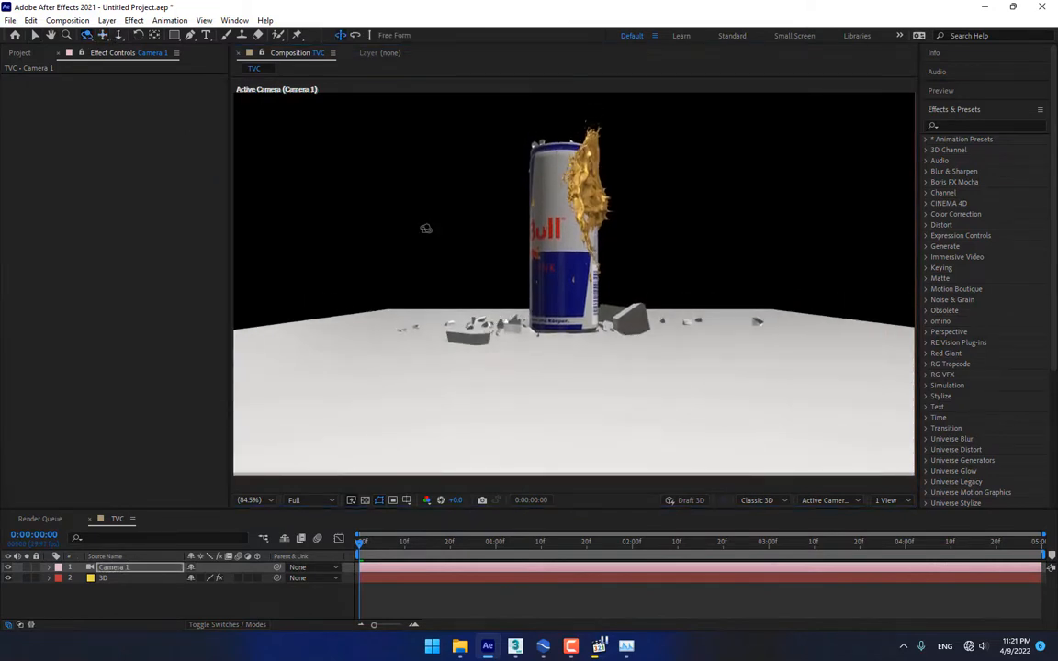
{"action": "left_click_drag", "start_coordinate": [437, 227], "coordinate": [642, 233]}
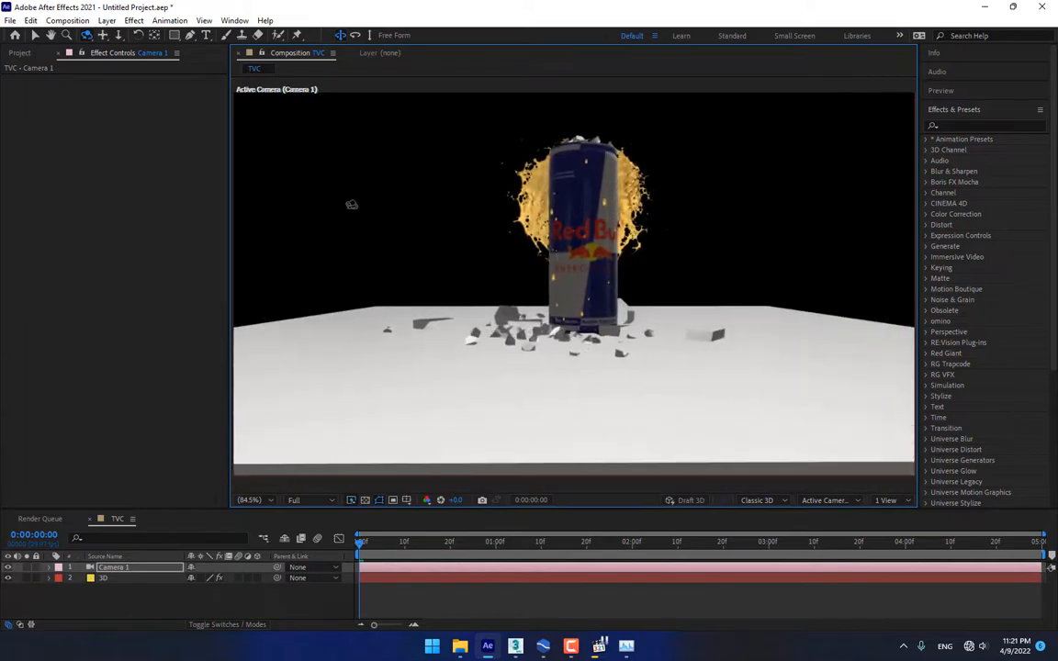
{"action": "left_click", "coordinate": [119, 34]}
{"action": "left_click_drag", "start_coordinate": [386, 230], "coordinate": [445, 170]}
{"action": "left_click", "coordinate": [86, 35]}
{"action": "left_click", "coordinate": [103, 35]}
{"action": "mouse_move", "coordinate": [570, 309]}
{"action": "left_mouse_down"}
{"action": "mouse_move", "coordinate": [582, 303]}
{"action": "mouse_move", "coordinate": [573, 311]}
{"action": "left_mouse_up"}
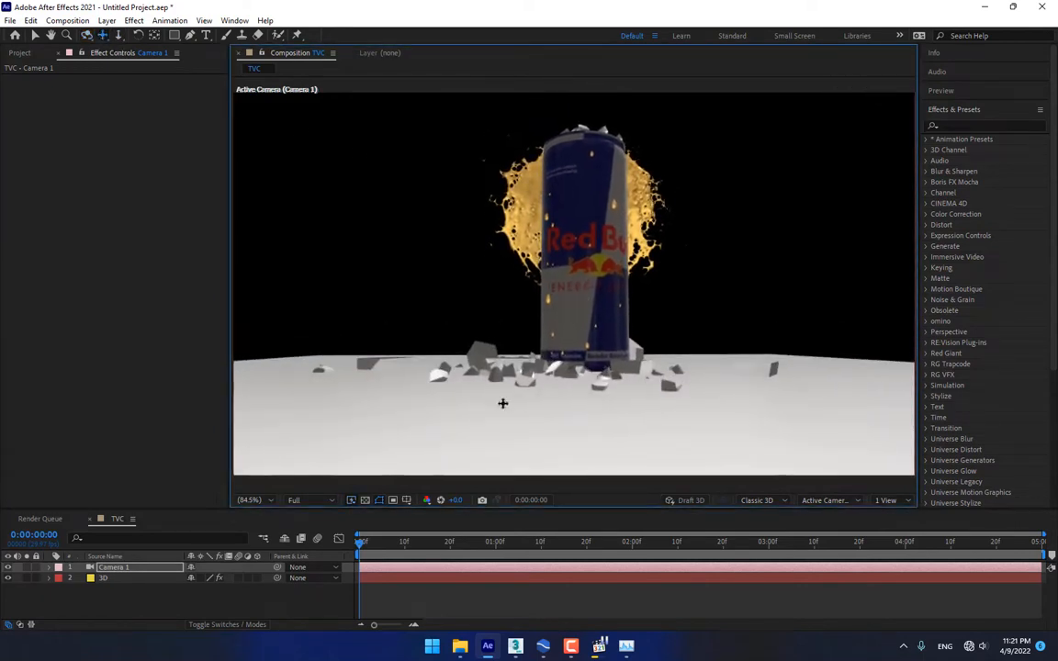
{"action": "left_click", "coordinate": [121, 579]}
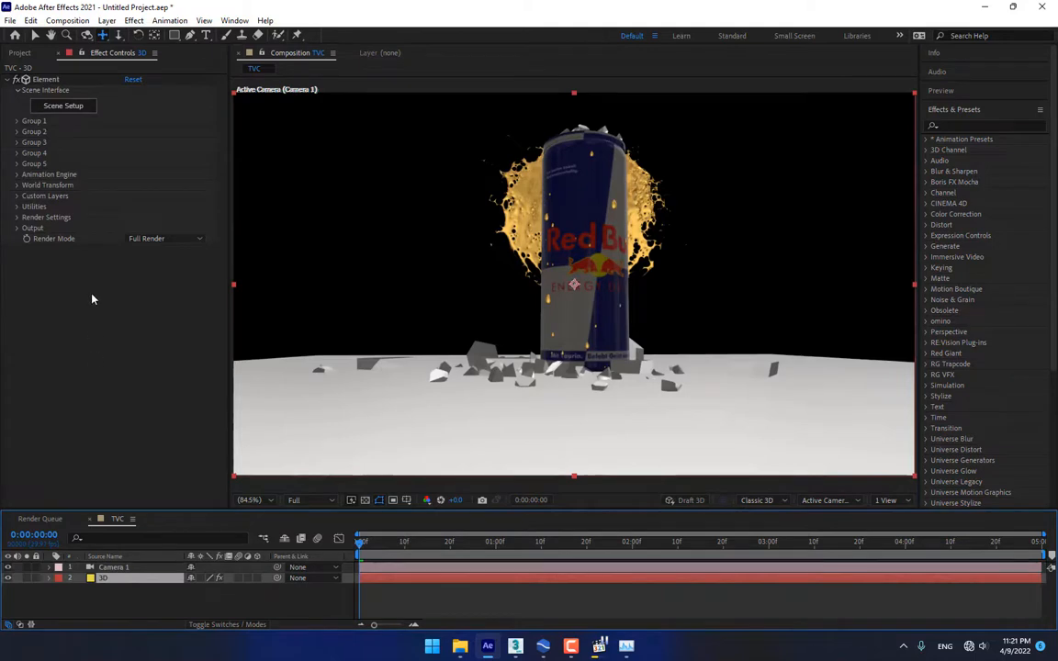
Try the Cinema and 360 lighting presets, then settle on Dramatic
{"action": "left_click", "coordinate": [17, 219]}
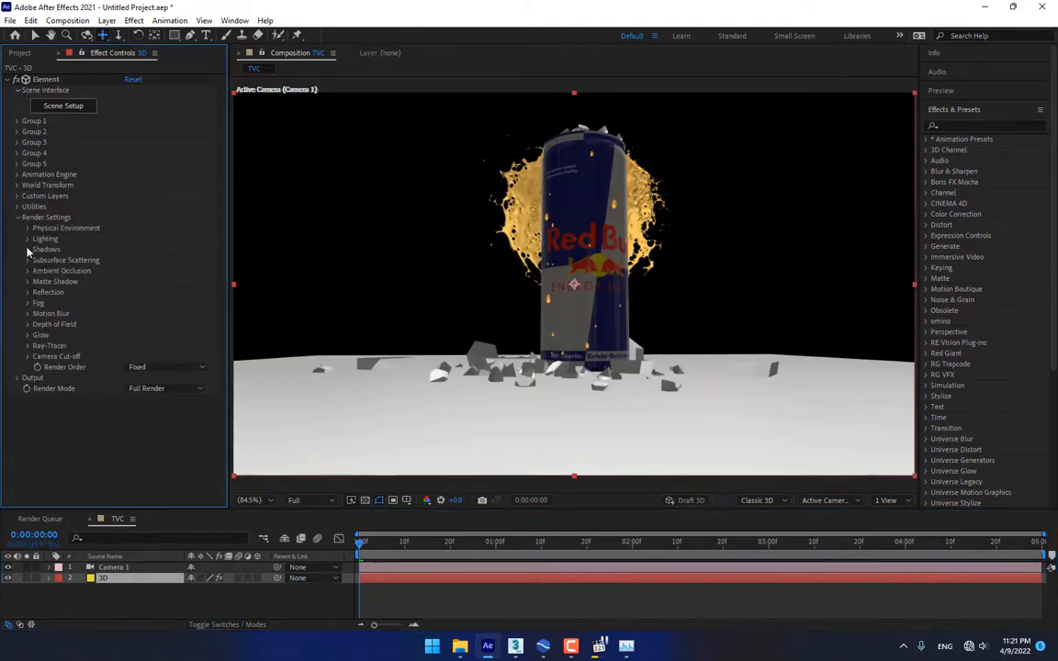
{"action": "left_click", "coordinate": [28, 239]}
{"action": "left_click", "coordinate": [163, 270]}
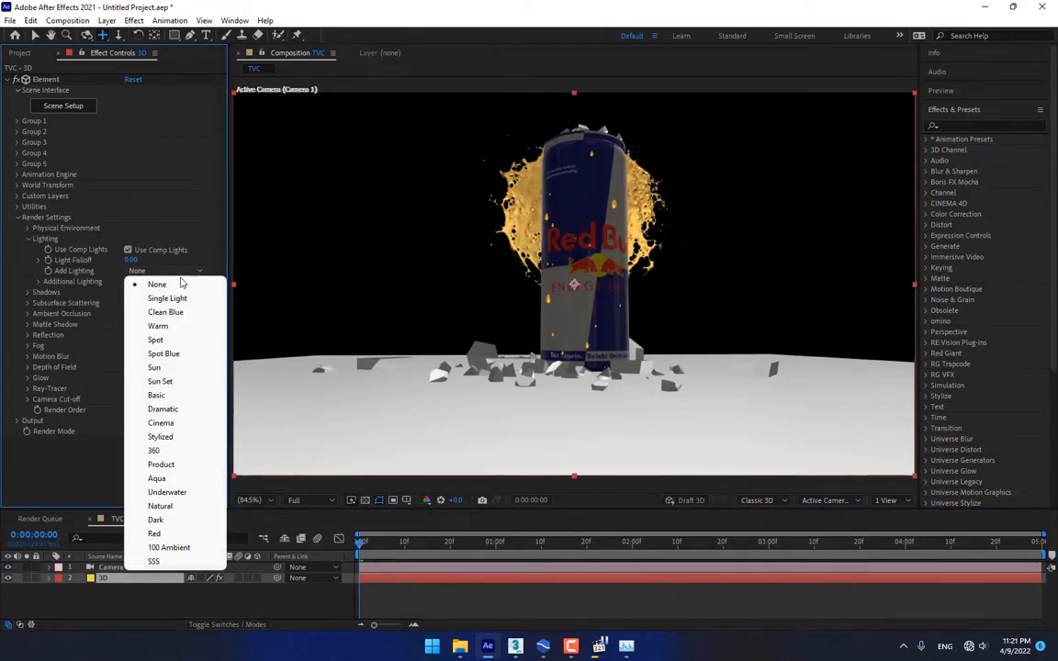
{"action": "left_click", "coordinate": [181, 424]}
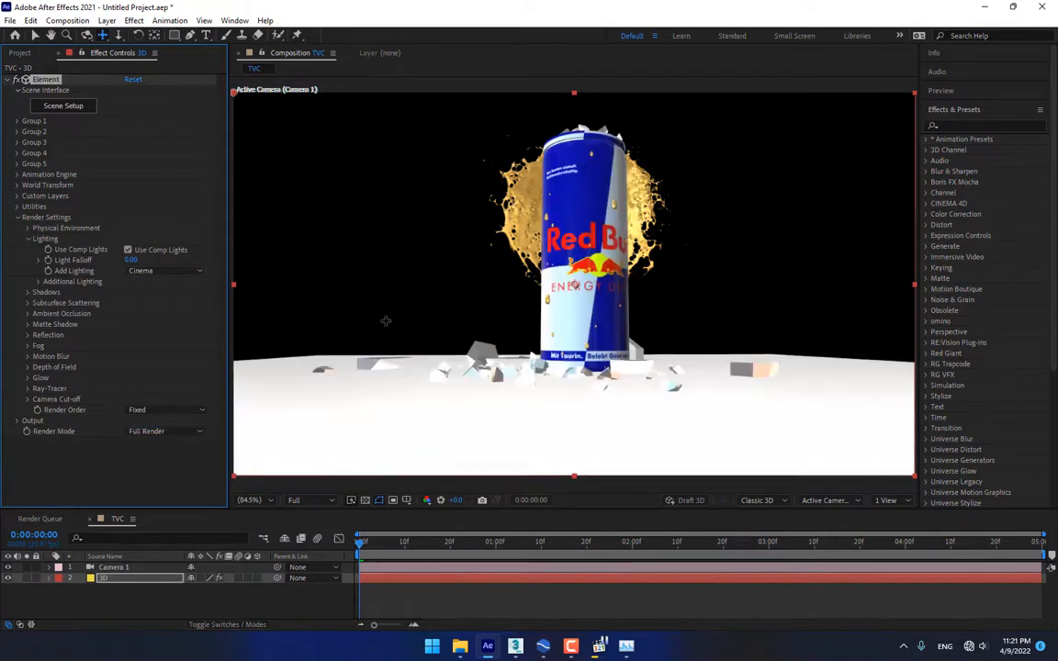
{"action": "left_click", "coordinate": [158, 272]}
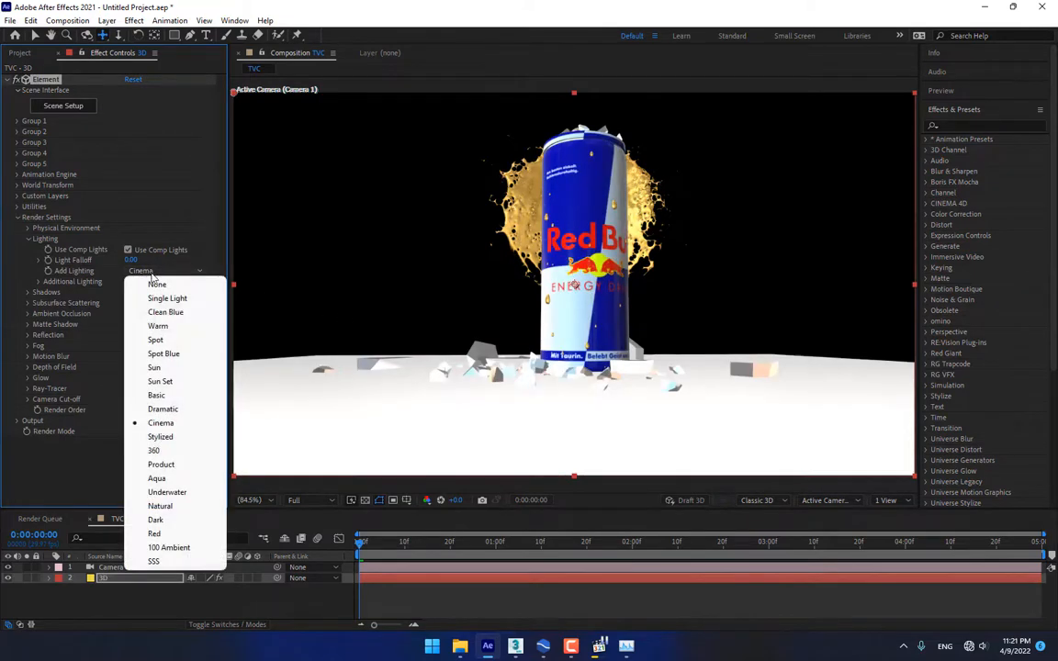
{"action": "left_click", "coordinate": [172, 451]}
{"action": "left_click", "coordinate": [179, 271]}
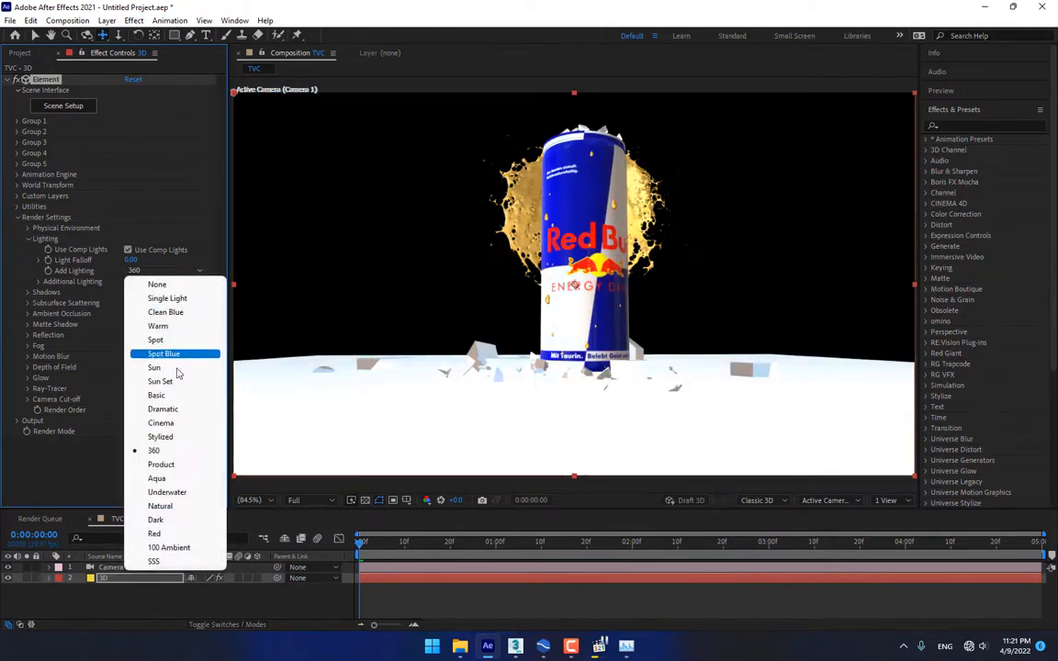
{"action": "left_click", "coordinate": [173, 407]}
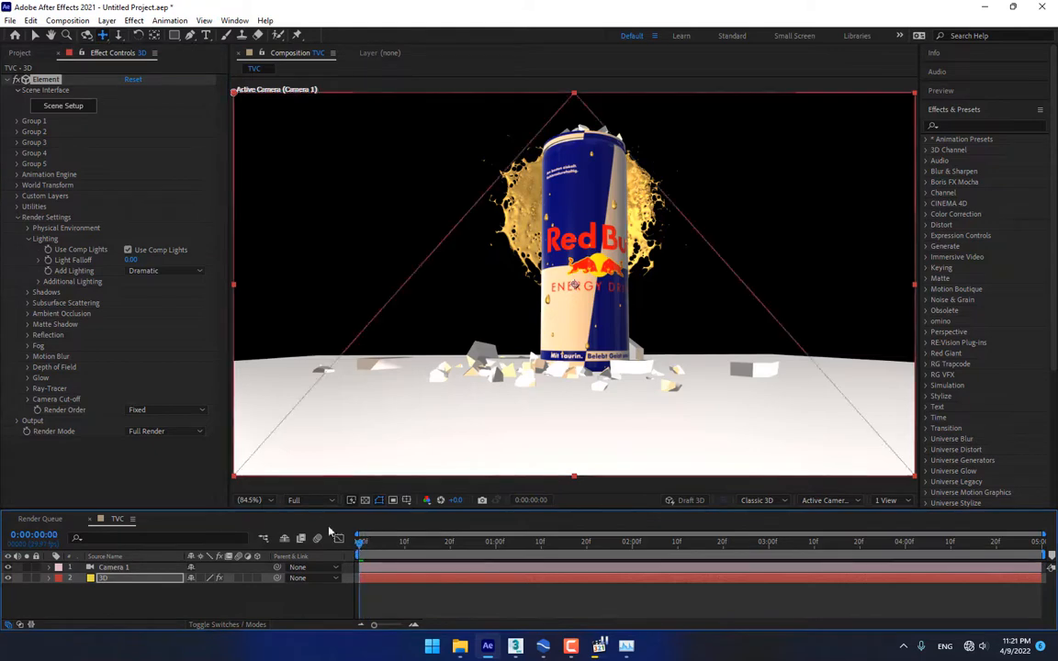
Set SSAO ambient occlusion to 128 samples and raise its intensity to 2.7
{"action": "left_click", "coordinate": [28, 326]}
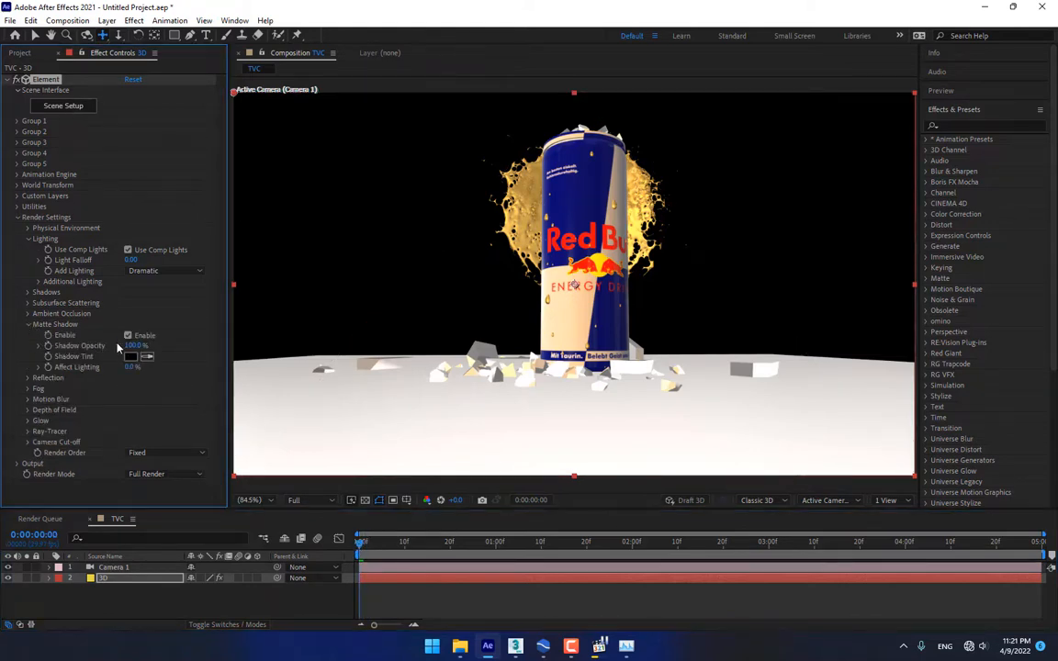
{"action": "left_click", "coordinate": [28, 325]}
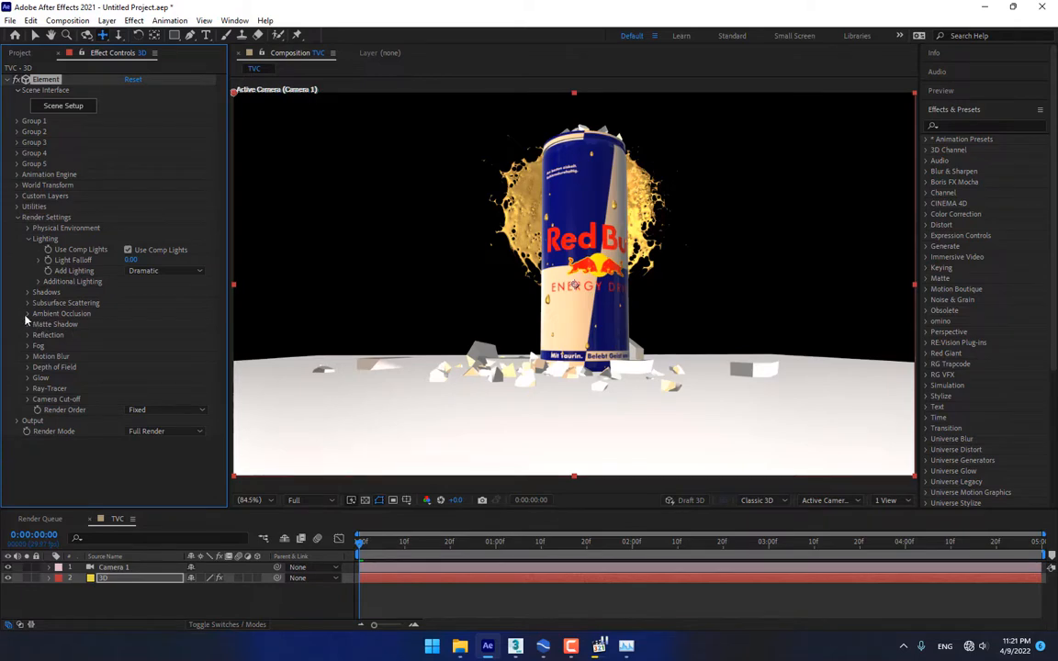
{"action": "left_click", "coordinate": [28, 315]}
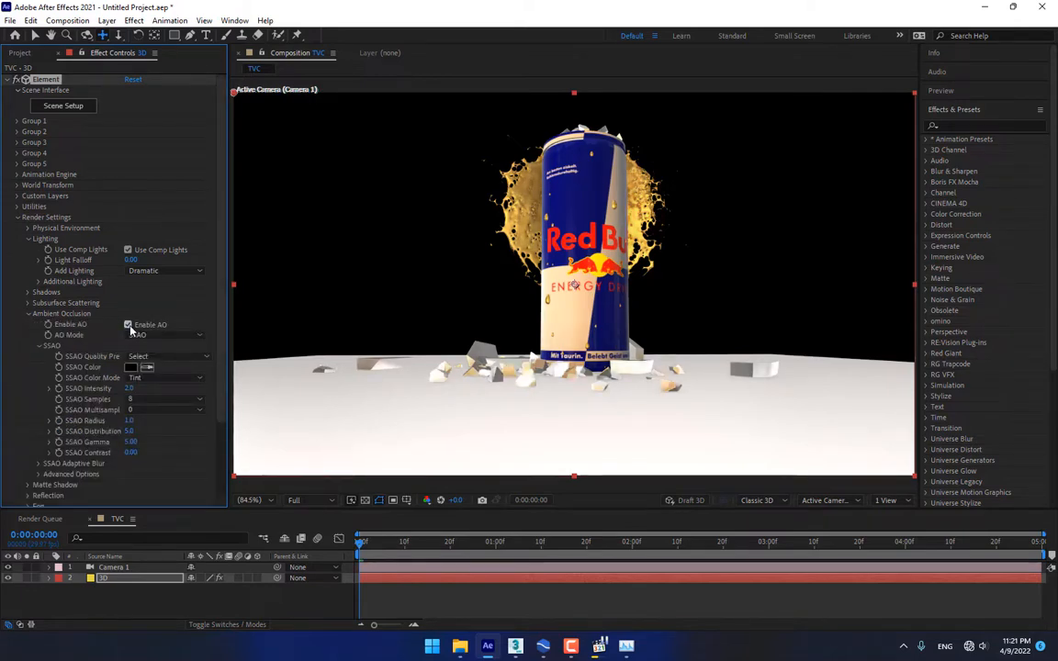
{"action": "left_click", "coordinate": [161, 398]}
{"action": "left_click", "coordinate": [155, 455]}
{"action": "left_click_drag", "start_coordinate": [145, 395], "coordinate": [150, 397]}
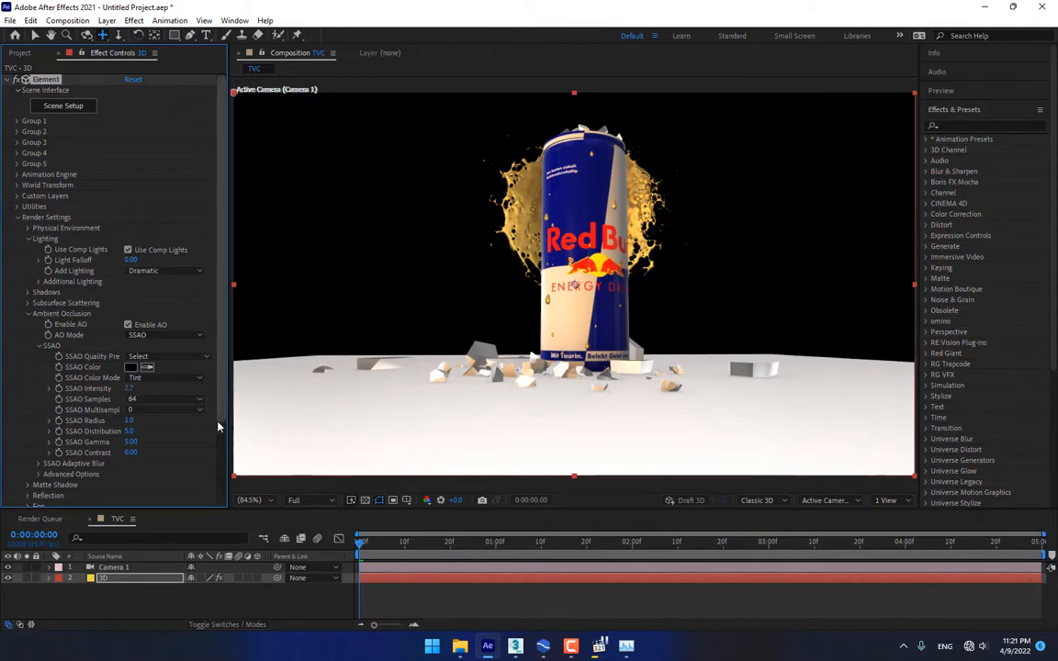
{"action": "left_click", "coordinate": [184, 399]}
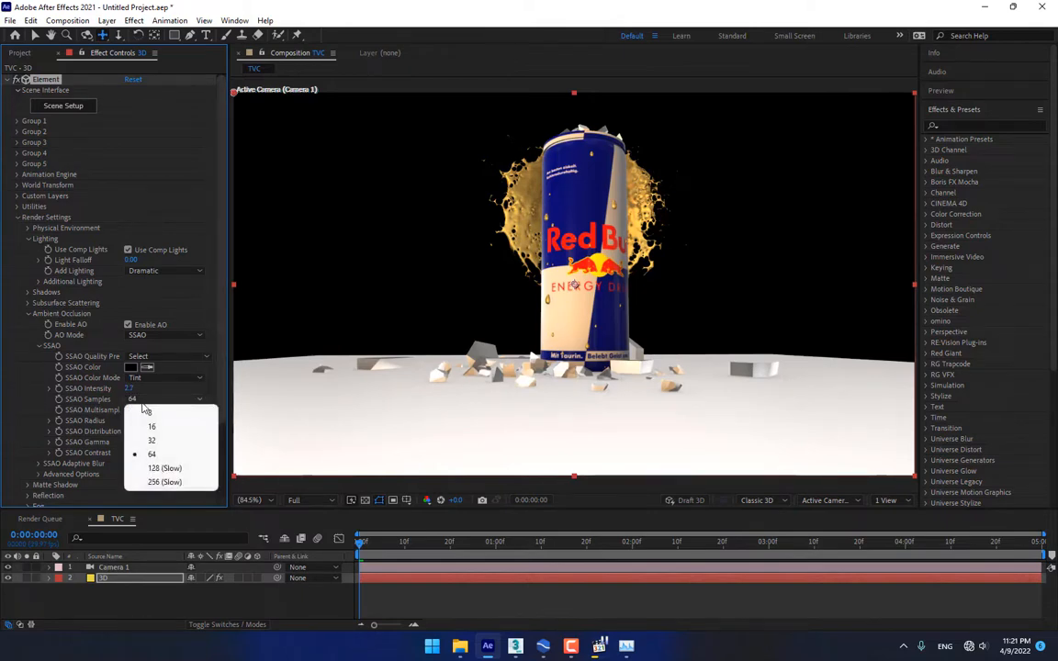
{"action": "left_click", "coordinate": [151, 467]}
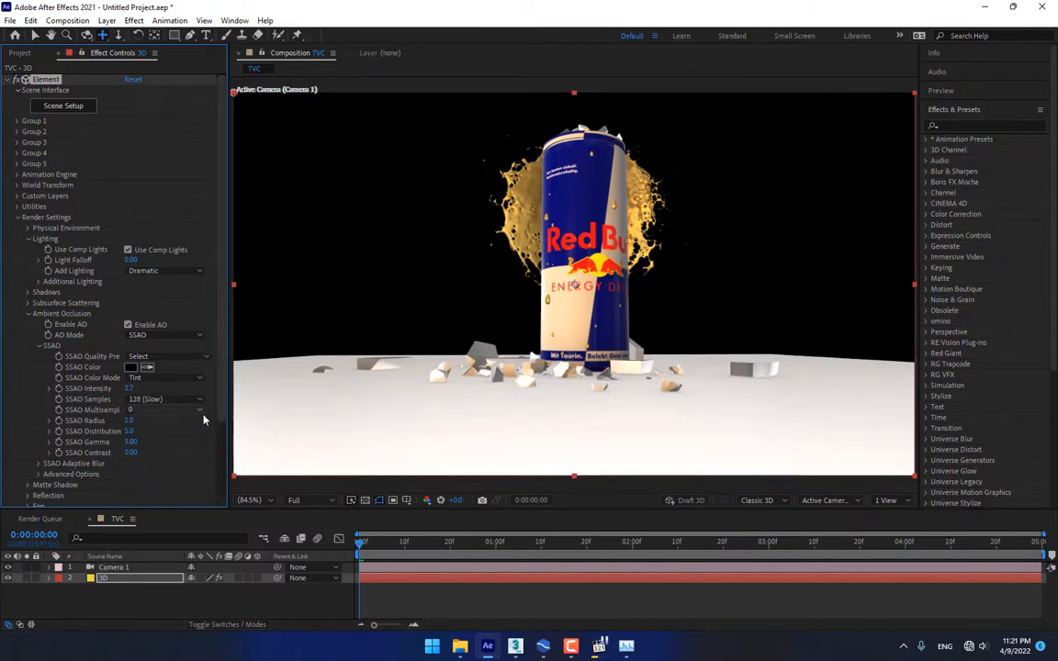
Create a light grey solid named BG and place it below the 3D layer
{"action": "right_click", "coordinate": [296, 598]}
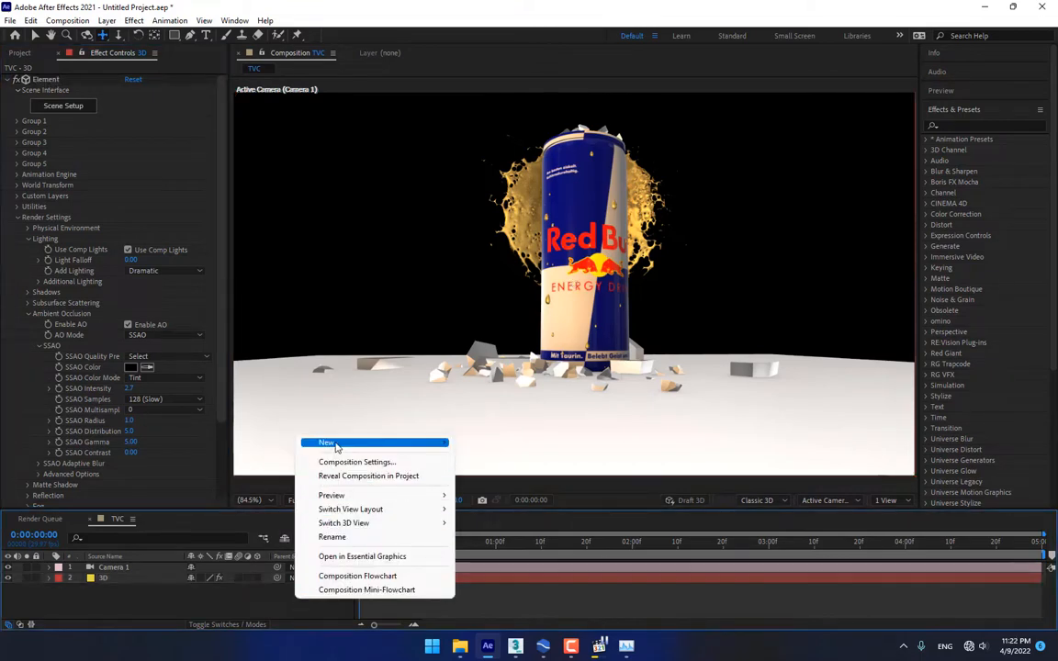
{"action": "mouse_move", "coordinate": [335, 443]}
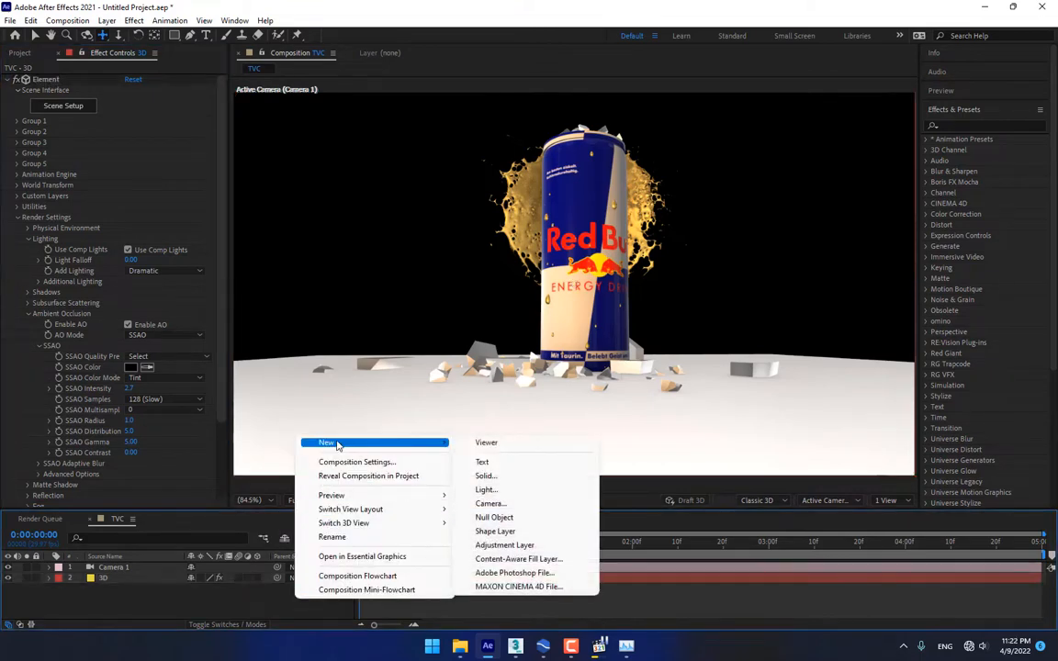
{"action": "left_click", "coordinate": [505, 484]}
{"action": "left_click", "coordinate": [273, 395]}
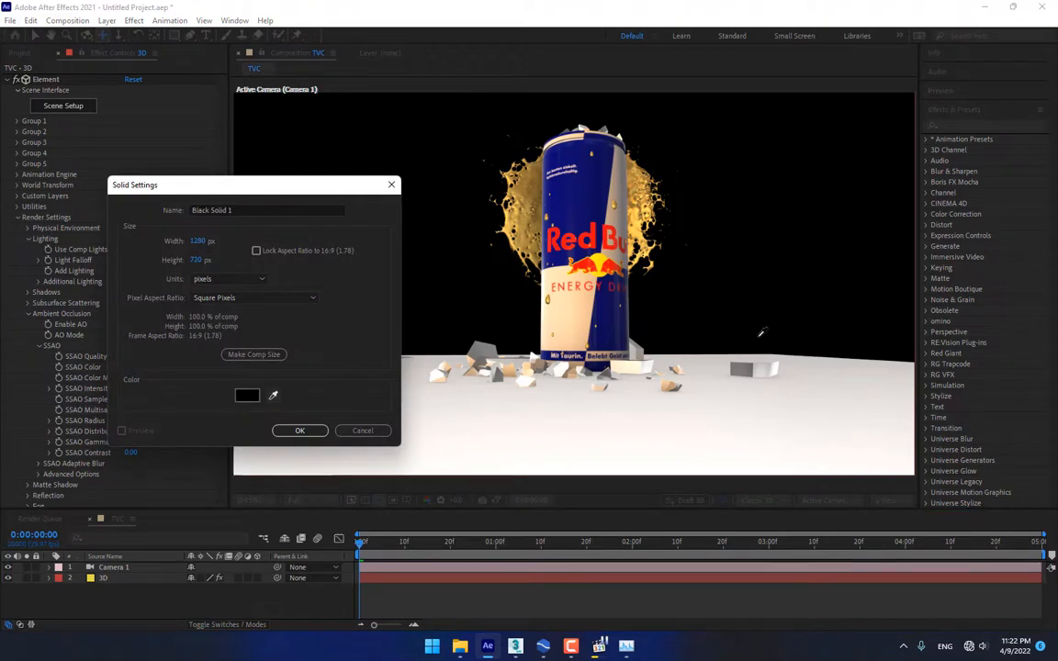
{"action": "left_click", "coordinate": [699, 367]}
{"action": "left_click_drag", "start_coordinate": [308, 208], "coordinate": [104, 200]}
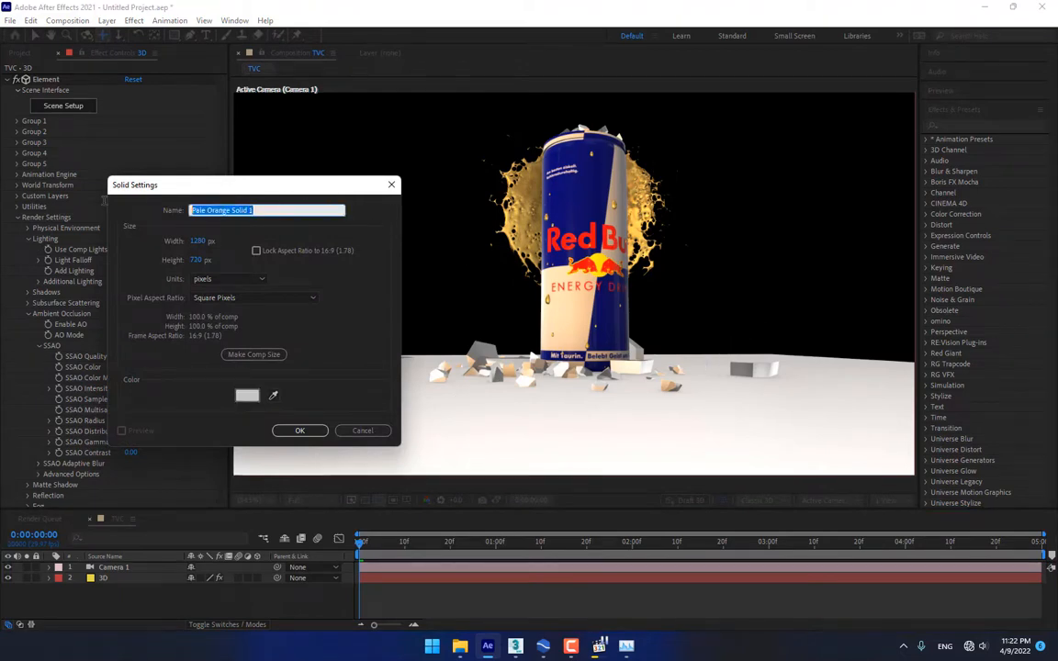
{"action": "type", "text": "BG"}
{"action": "left_click", "coordinate": [300, 431]}
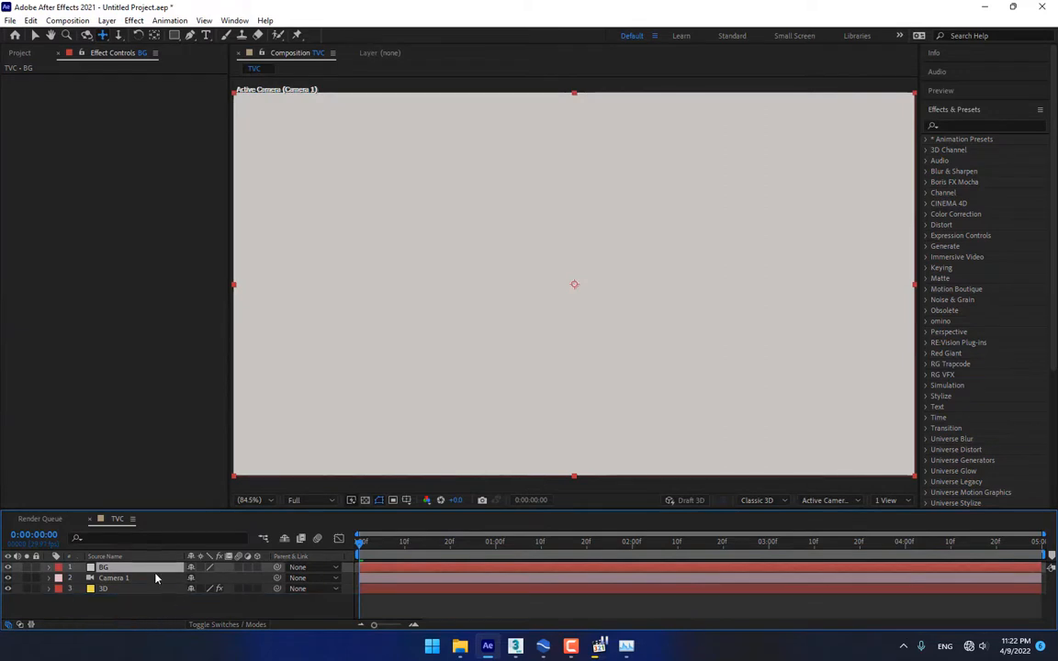
{"action": "left_click_drag", "start_coordinate": [147, 568], "coordinate": [140, 599]}
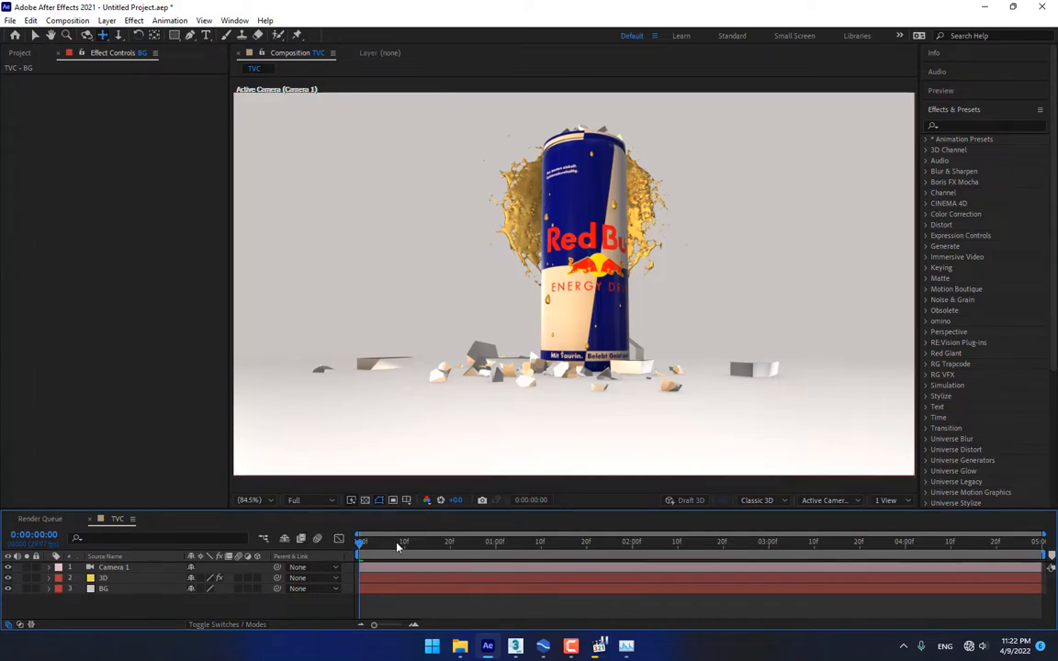
{"action": "left_click", "coordinate": [124, 578]}
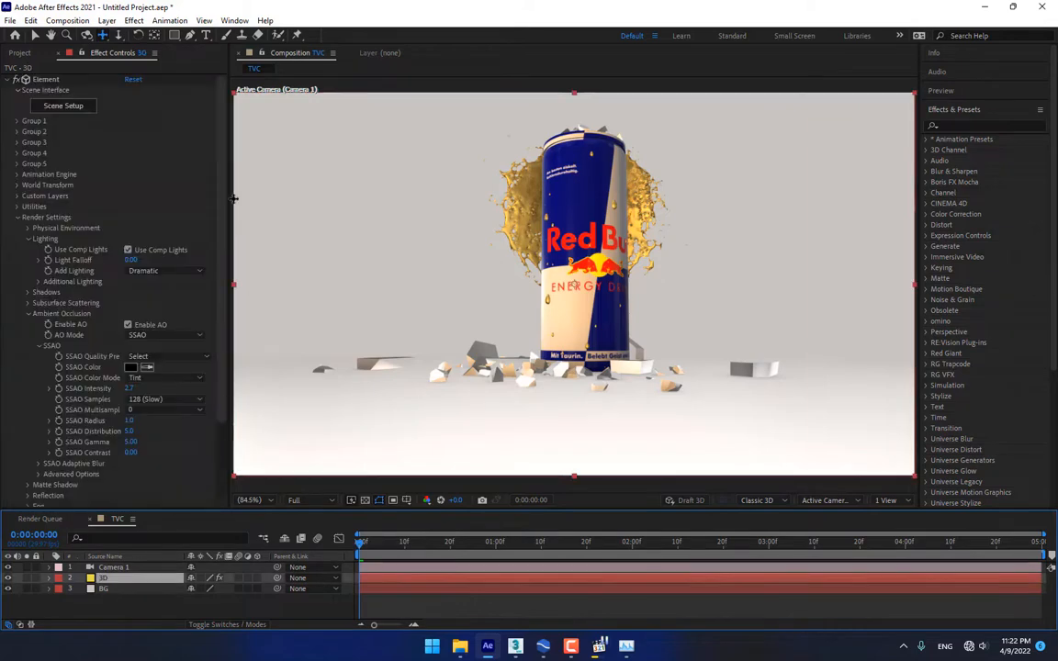
Set the A7 model's Frame Offset to 7 in Scene Setup and apply
{"action": "left_click", "coordinate": [80, 108]}
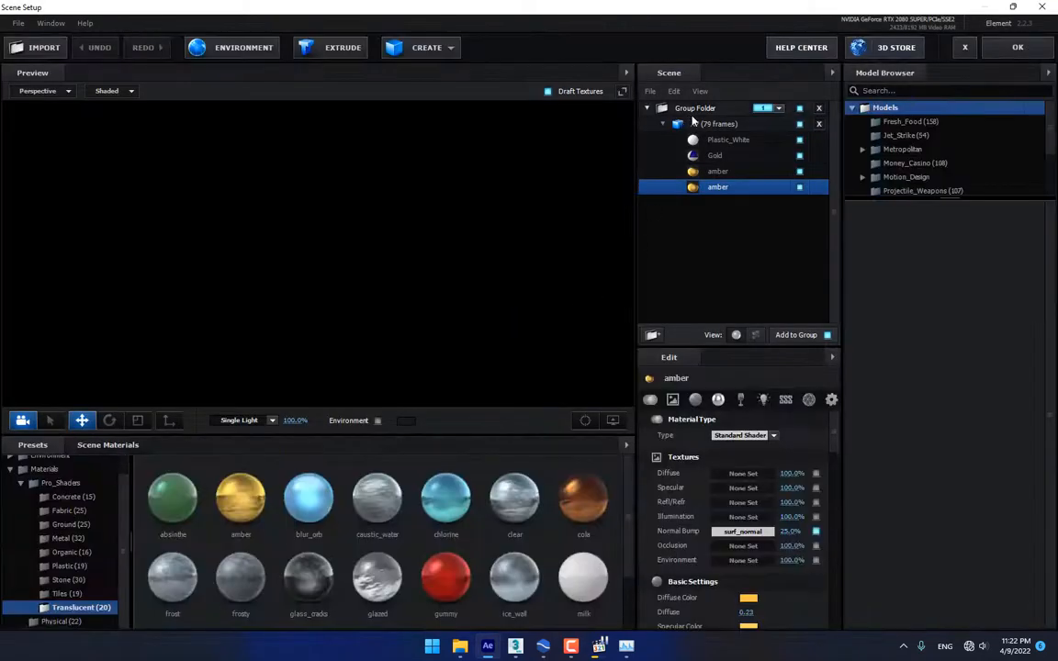
{"action": "left_click", "coordinate": [708, 123]}
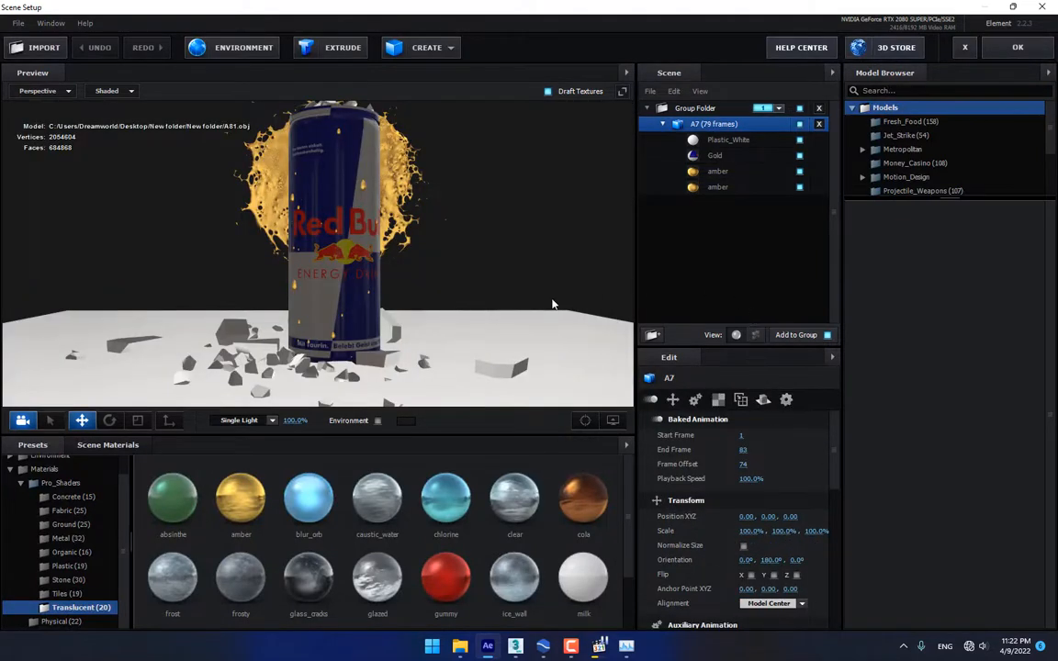
{"action": "left_click", "coordinate": [745, 464]}
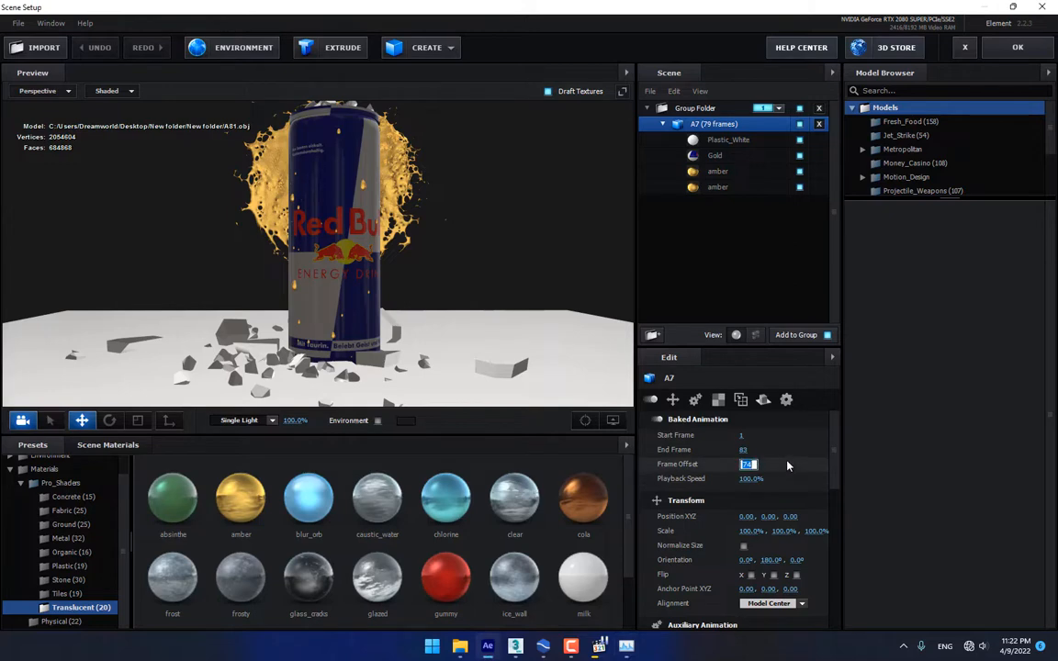
{"action": "type", "text": "1"}
{"action": "key", "text": "Return"}
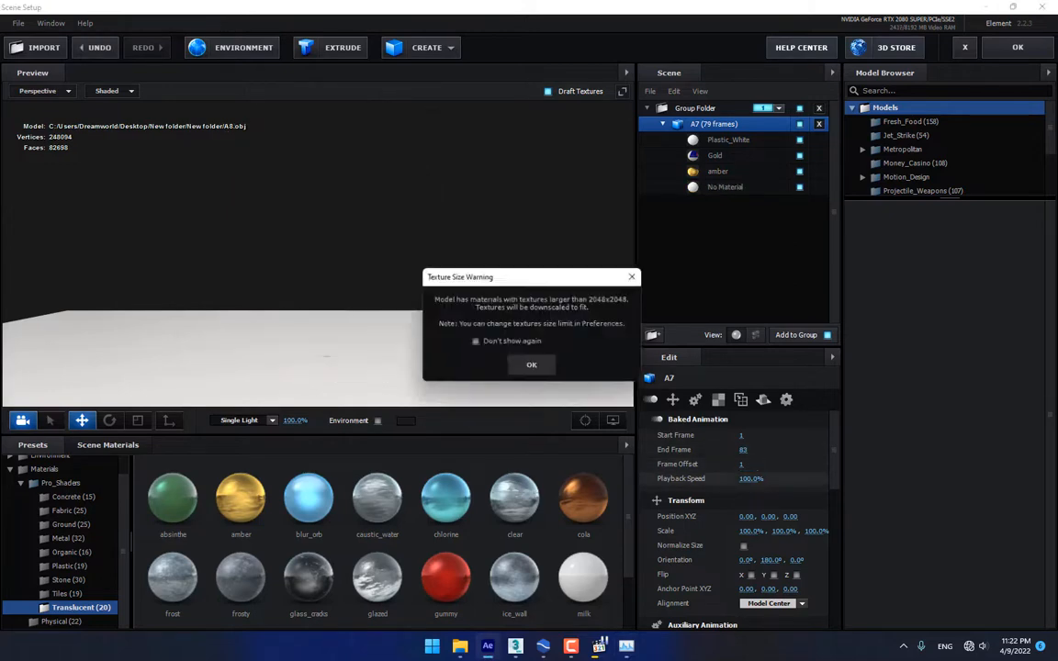
{"action": "left_click", "coordinate": [531, 364]}
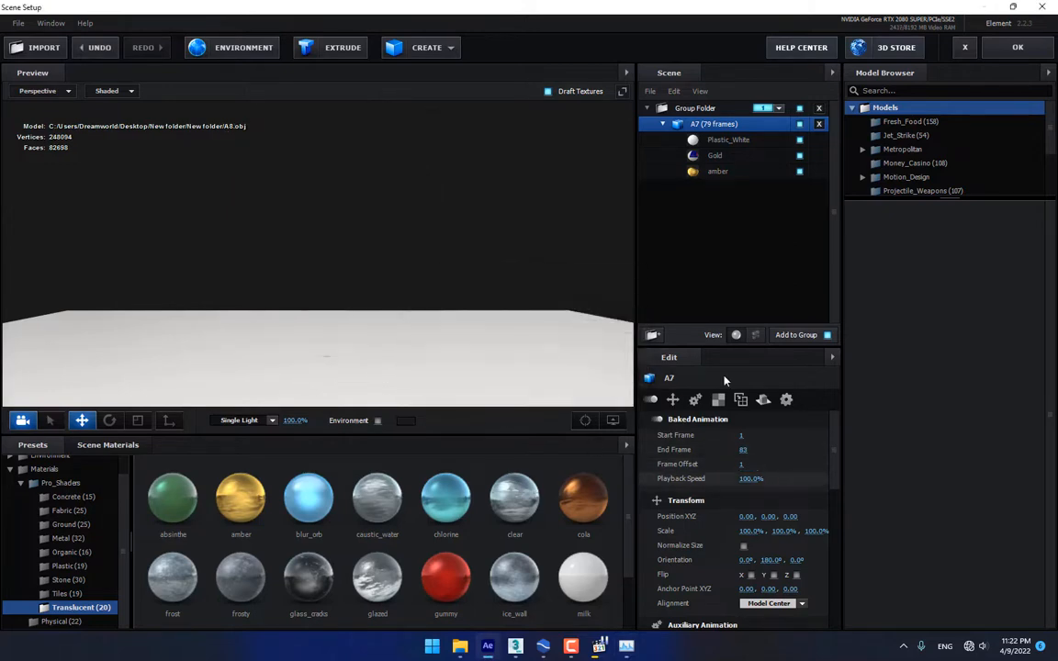
{"action": "left_click", "coordinate": [743, 464]}
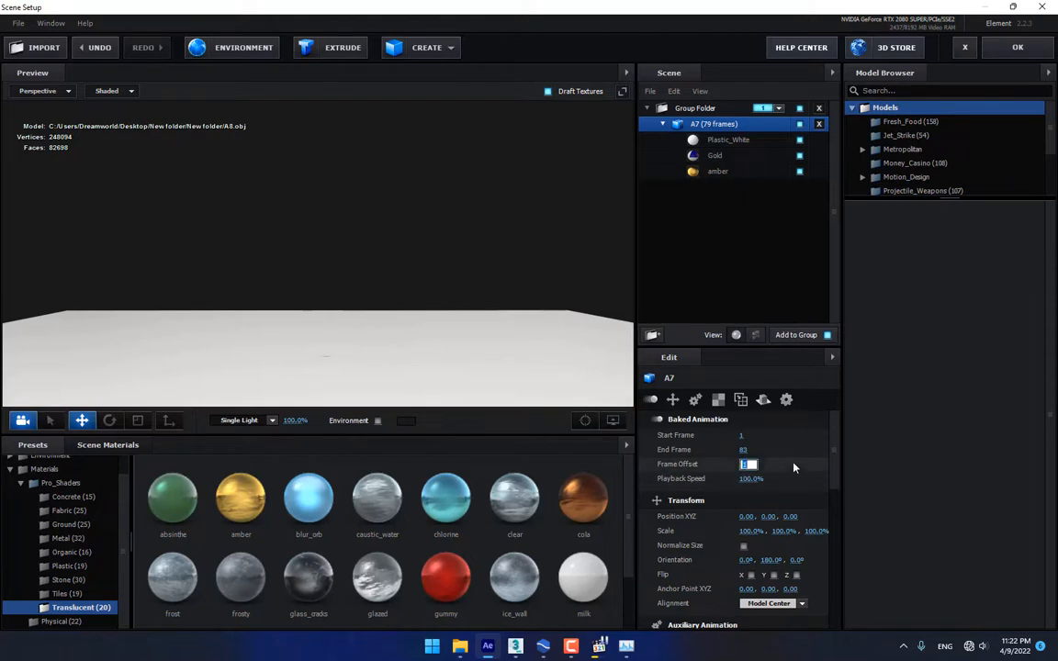
{"action": "type", "text": "7"}
{"action": "left_click", "coordinate": [1018, 47]}
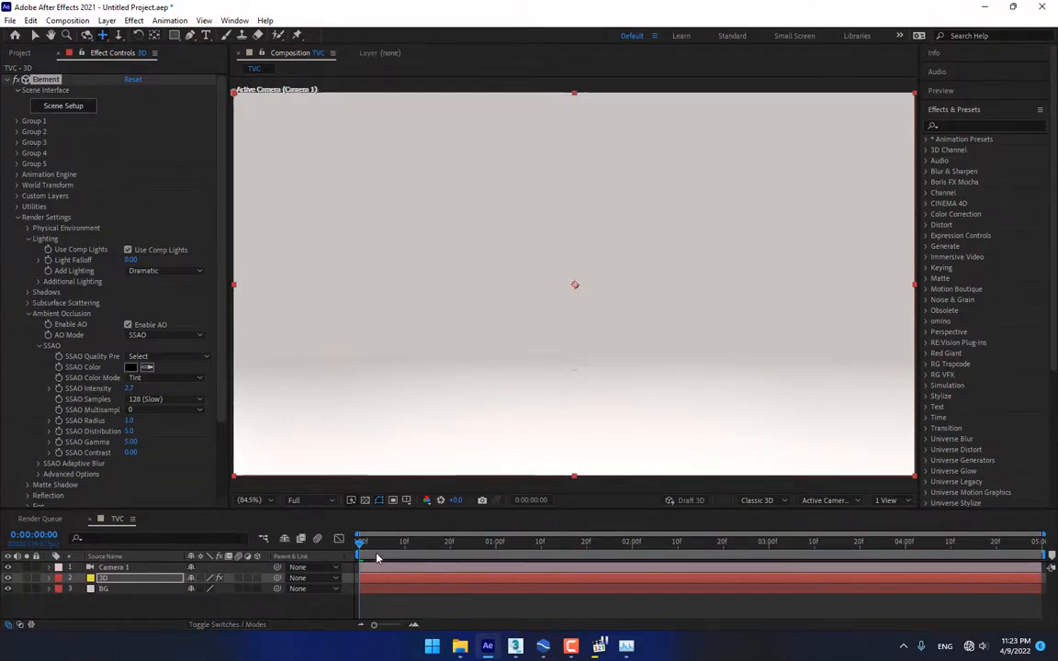
Scrub frames 0:00:02:10 to 0:00:02:15 to find the last frame showing the can
{"action": "left_click_drag", "start_coordinate": [363, 547], "coordinate": [675, 550]}
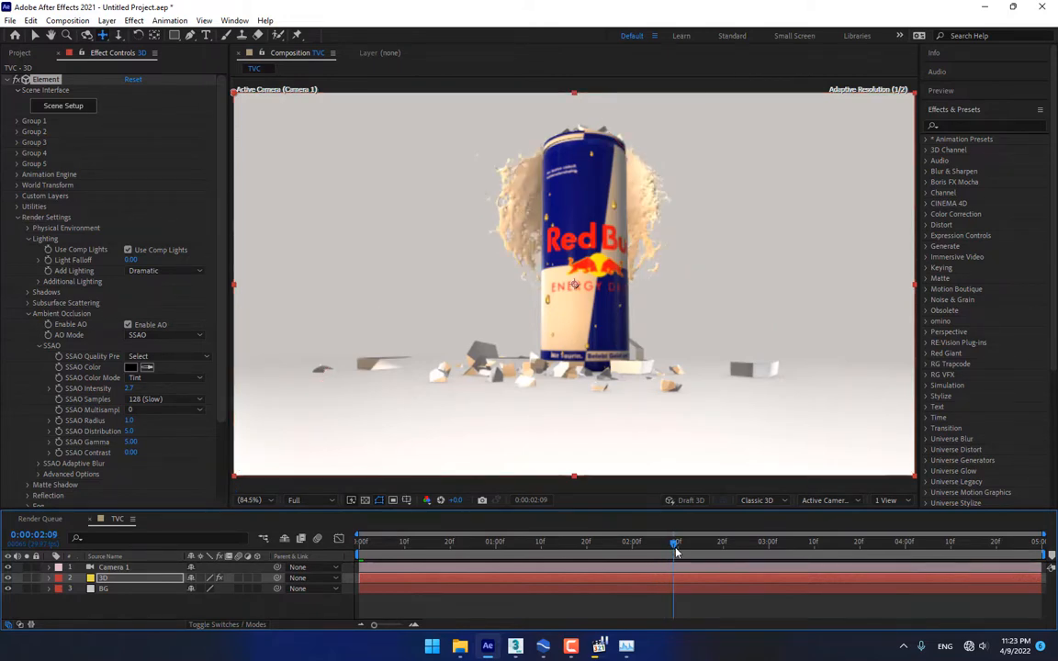
{"action": "left_click_drag", "start_coordinate": [681, 552], "coordinate": [683, 552]}
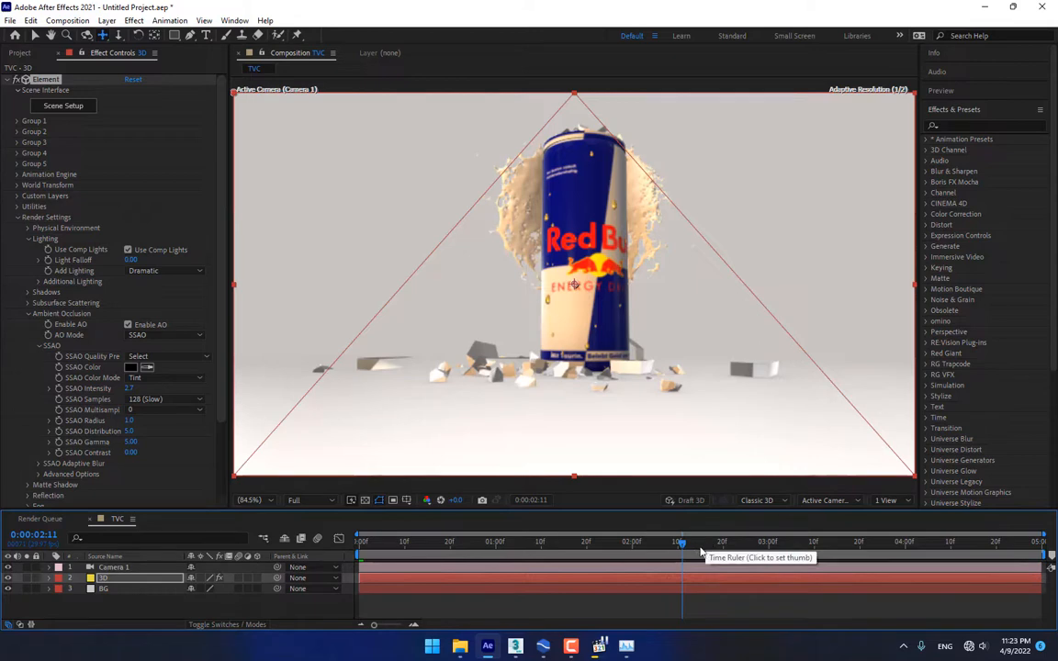
{"action": "left_click", "coordinate": [700, 544]}
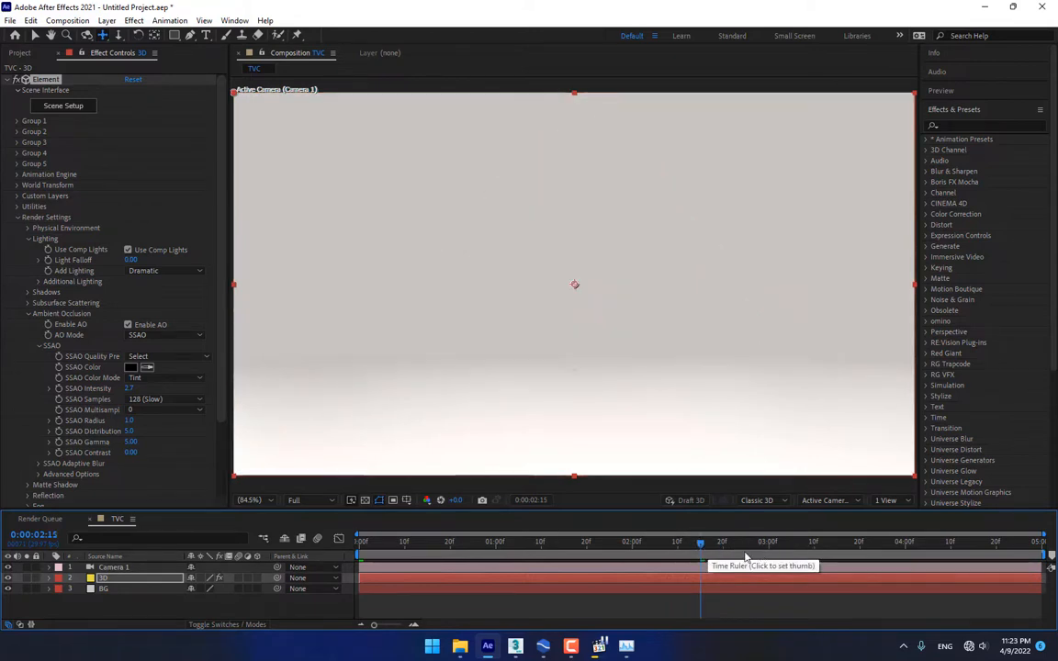
{"action": "left_click", "coordinate": [688, 555]}
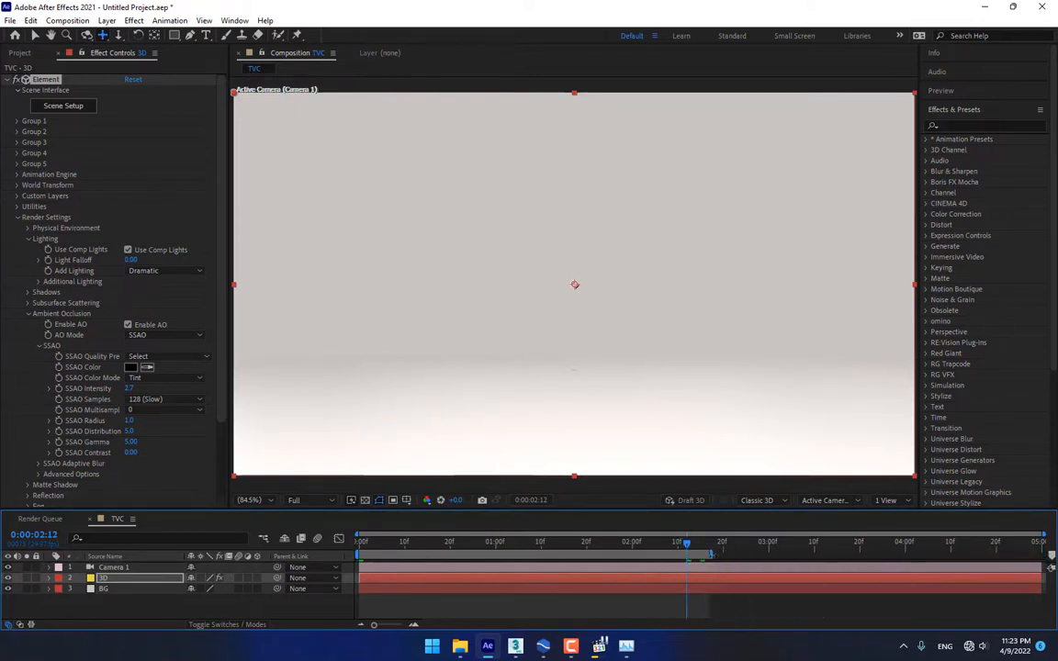
{"action": "left_click", "coordinate": [680, 547]}
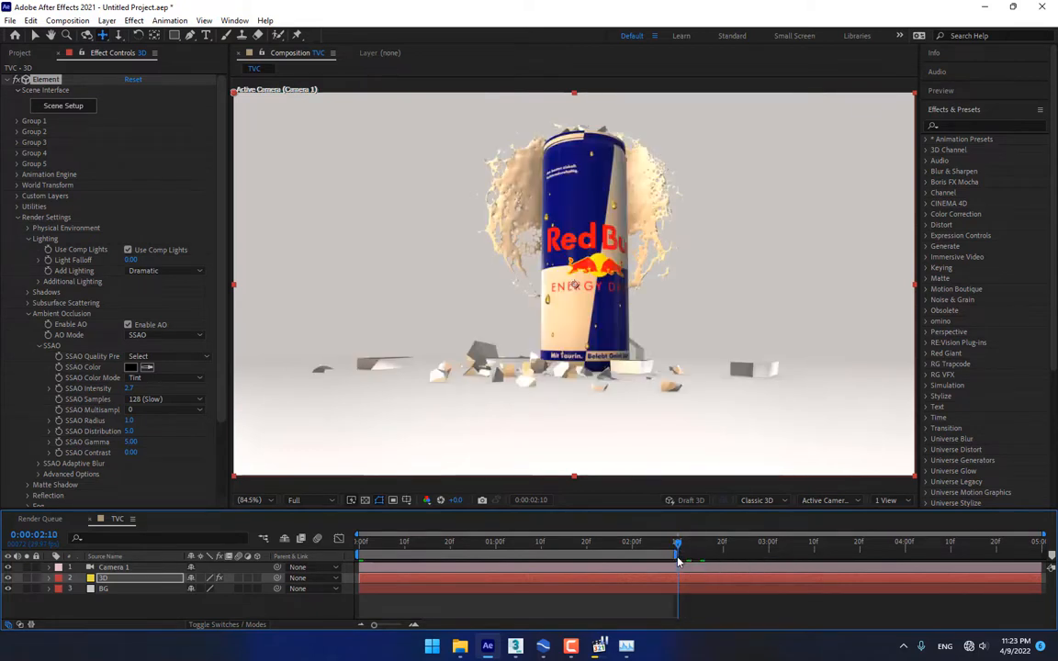
{"action": "left_click_drag", "start_coordinate": [679, 548], "coordinate": [359, 548]}
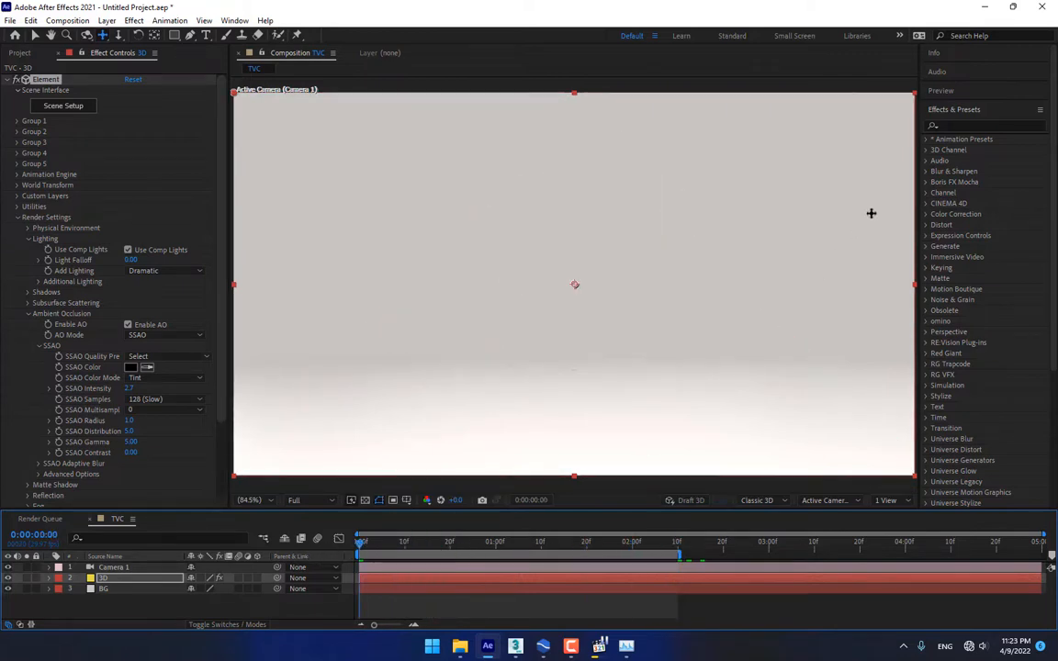
Turn Element 3D motion blur On with a 334 shutter angle, and show the Preview panel
{"action": "scroll", "coordinate": [37, 330], "scroll_direction": "down", "scroll_amount": 3}
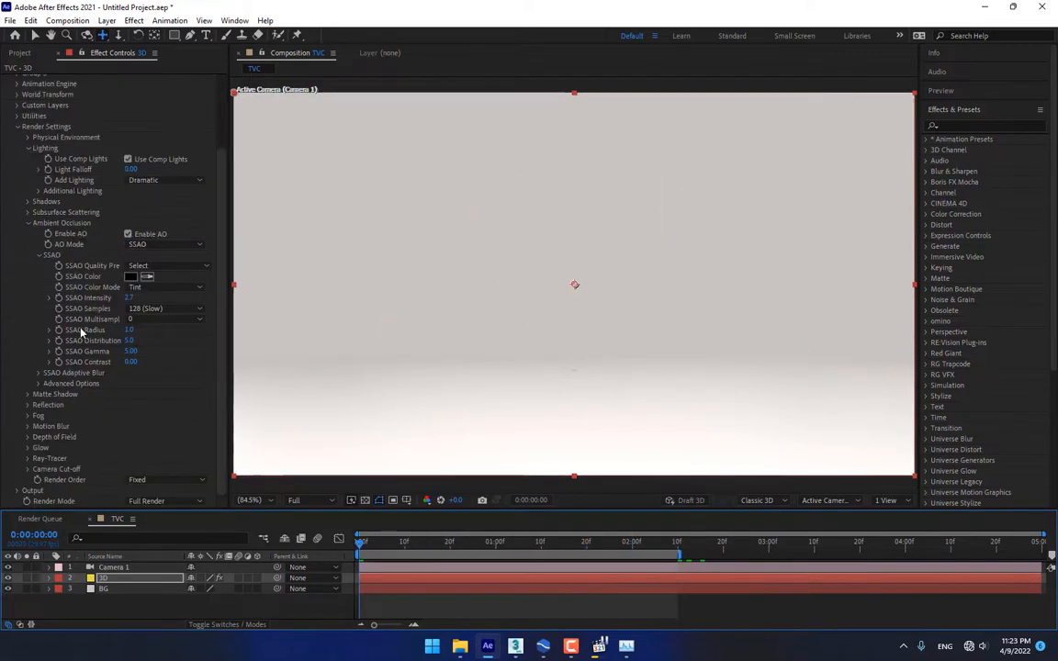
{"action": "left_click", "coordinate": [27, 427]}
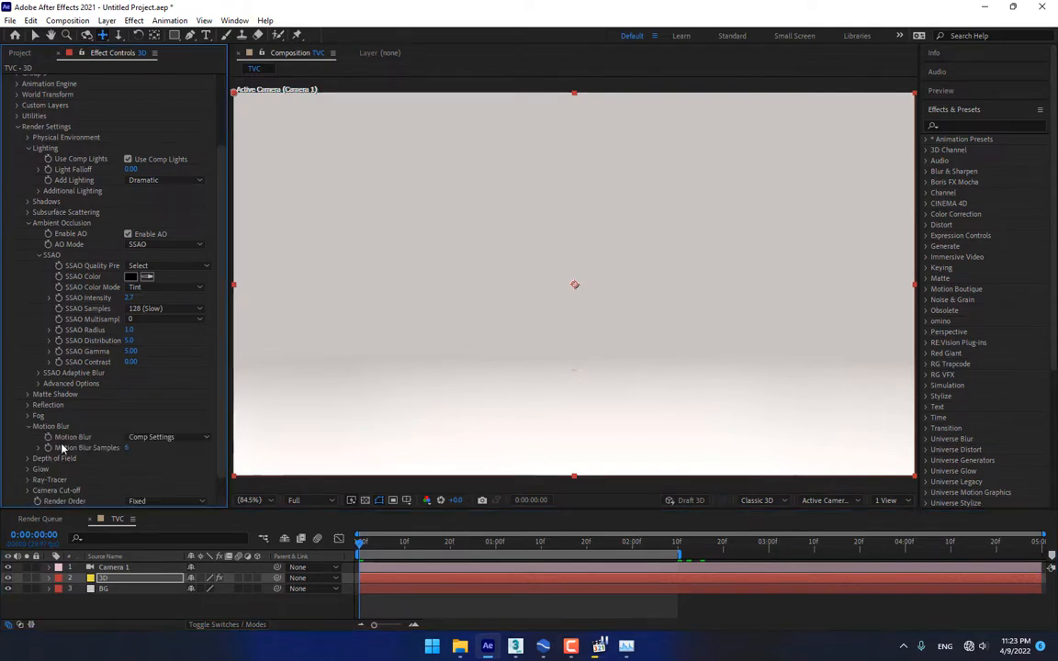
{"action": "key", "text": "space"}
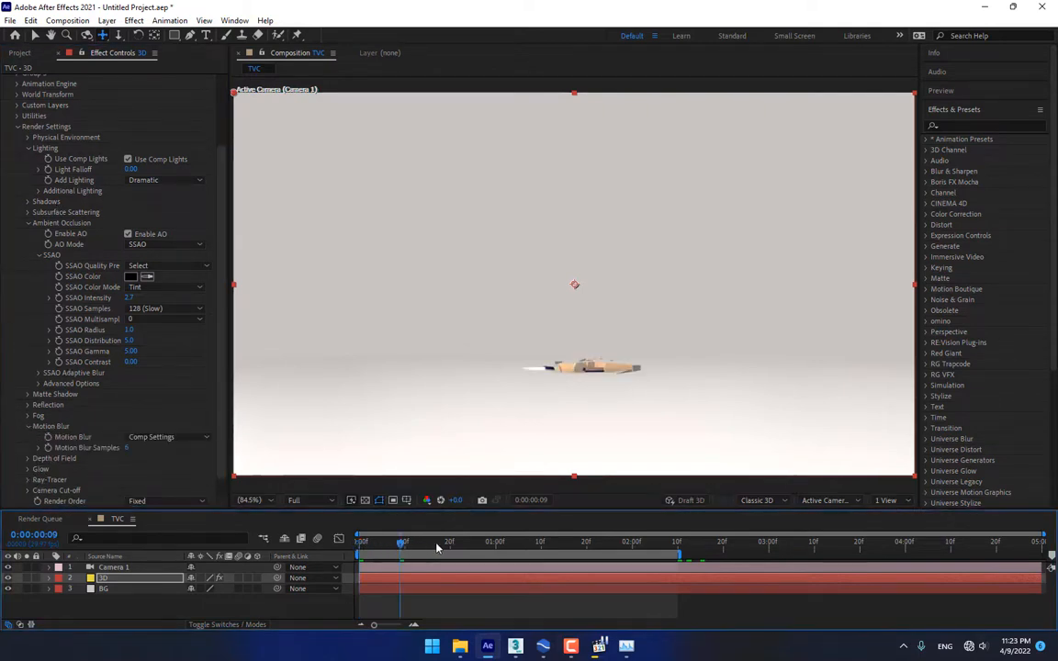
{"action": "left_click", "coordinate": [155, 437]}
{"action": "left_click", "coordinate": [161, 464]}
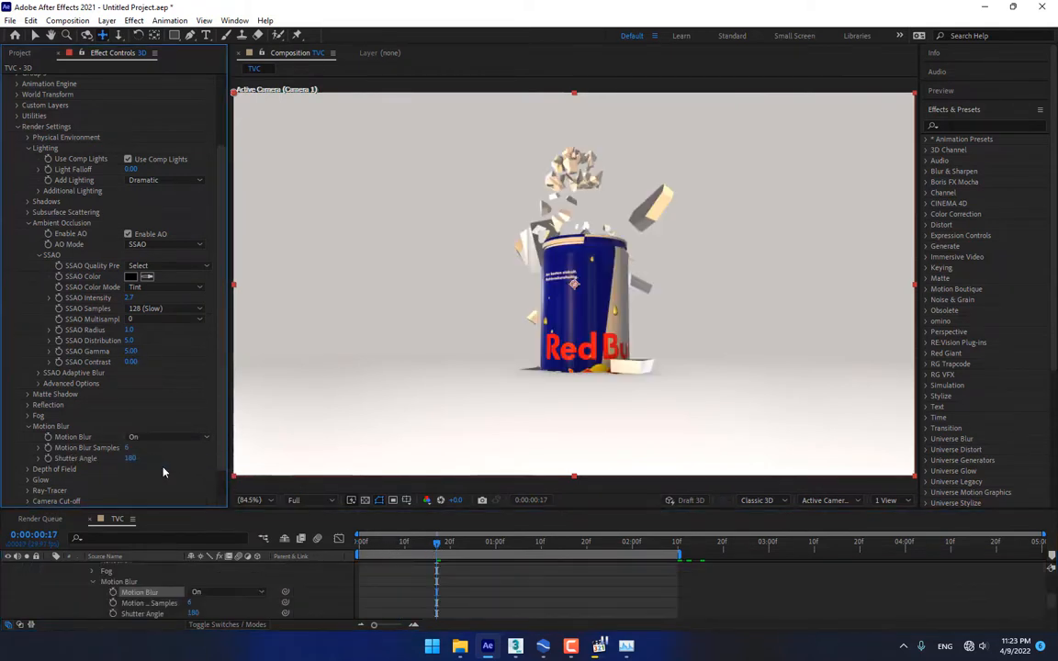
{"action": "left_click_drag", "start_coordinate": [162, 457], "coordinate": [293, 460]}
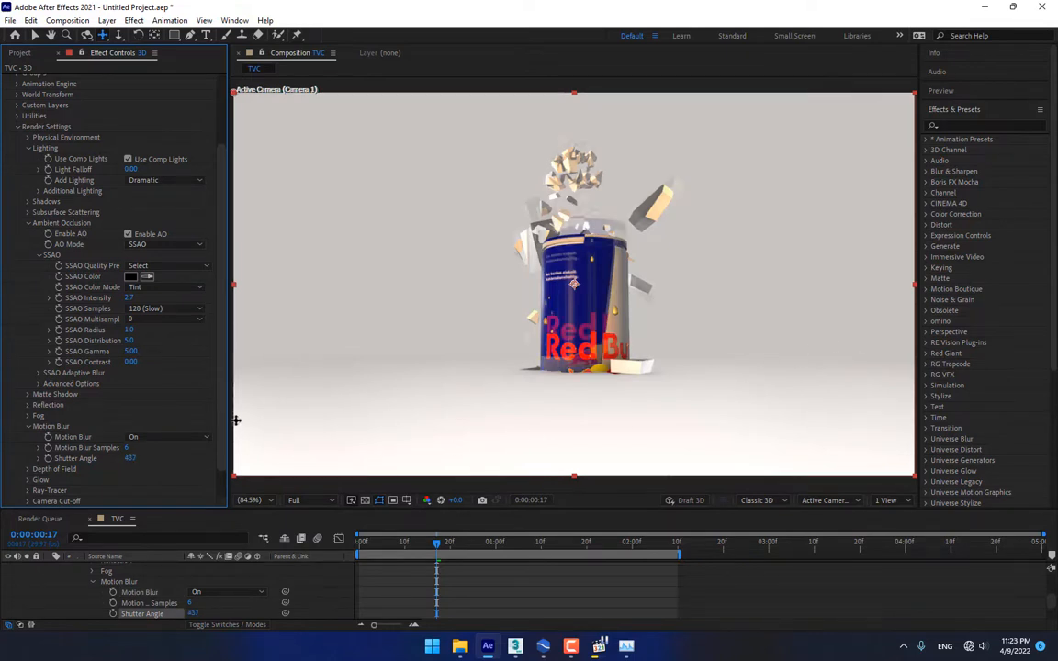
{"action": "left_click_drag", "start_coordinate": [131, 458], "coordinate": [81, 470]}
{"action": "left_click", "coordinate": [976, 92]}
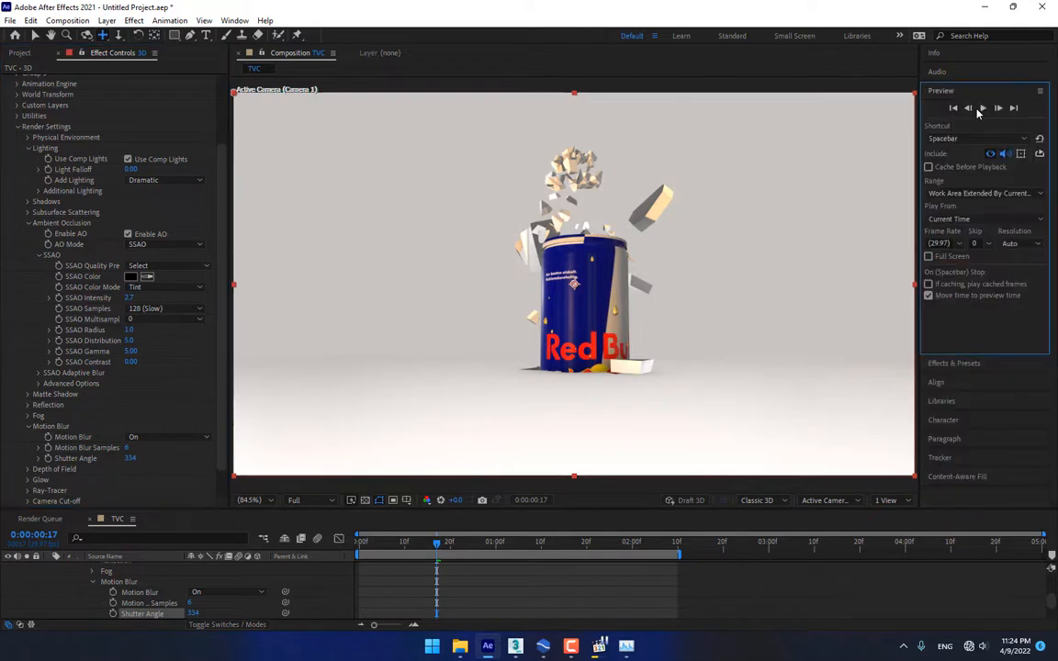
Play the motion-blurred preview, then stop on frame 0:00:02:11
{"action": "left_click", "coordinate": [981, 109]}
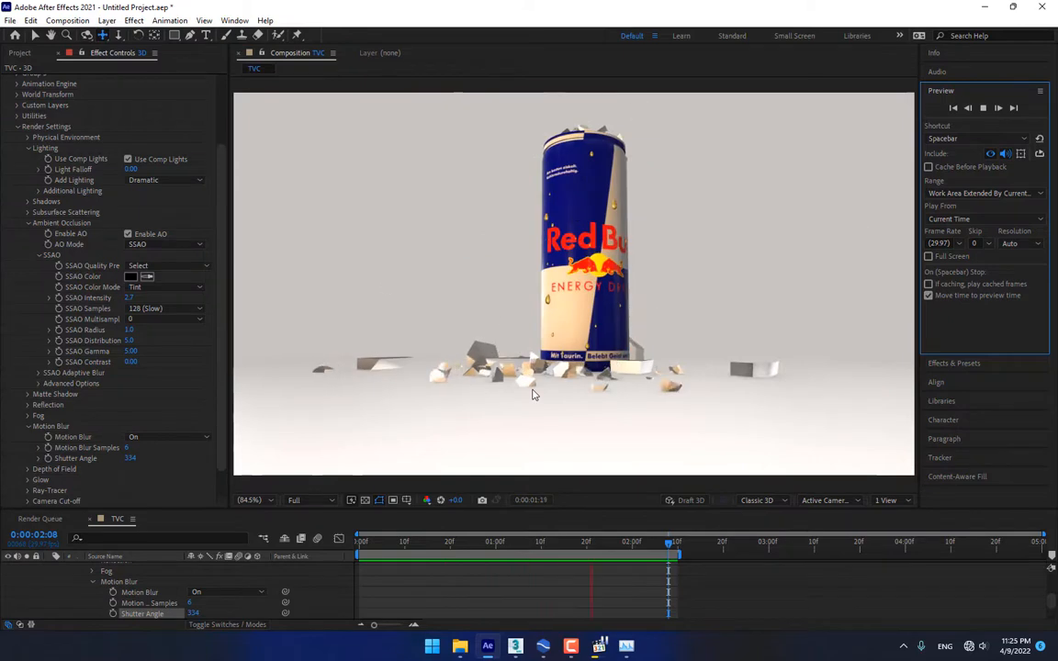
{"action": "left_click_drag", "start_coordinate": [541, 546], "coordinate": [686, 544]}
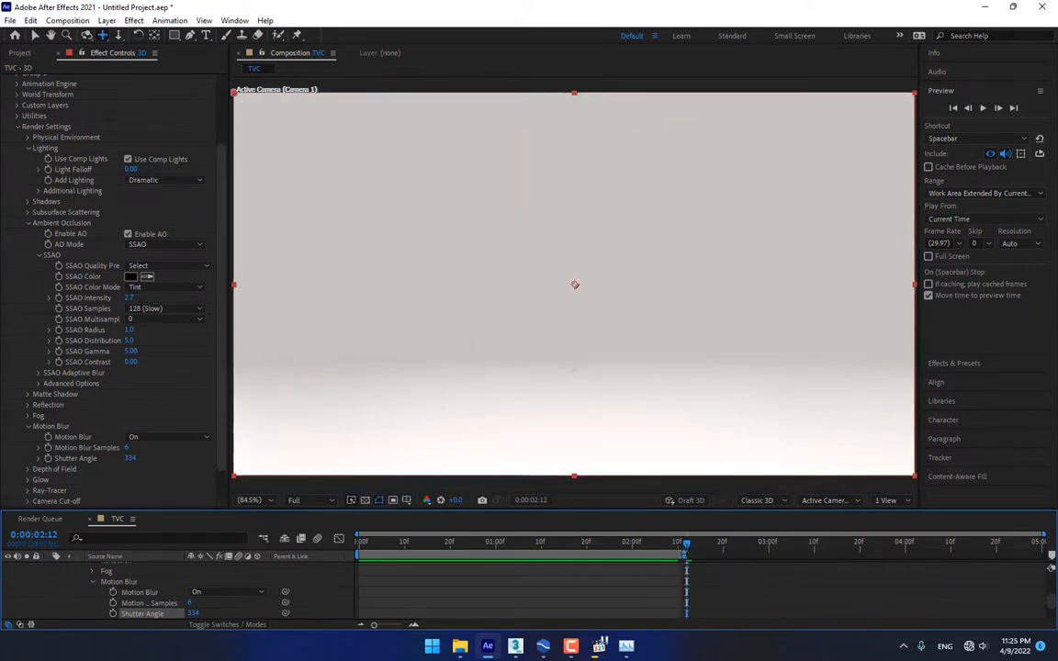
{"action": "key", "text": "Page_Up"}
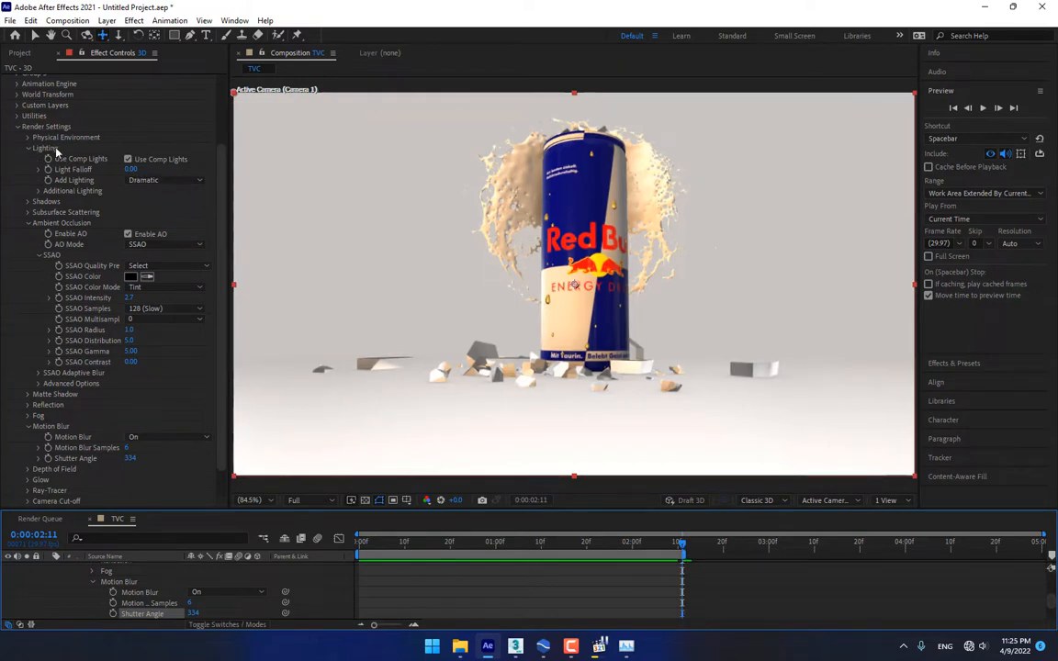
Rotate the additional light to X -18°, Y -6° and Z -30°
{"action": "left_click", "coordinate": [39, 191]}
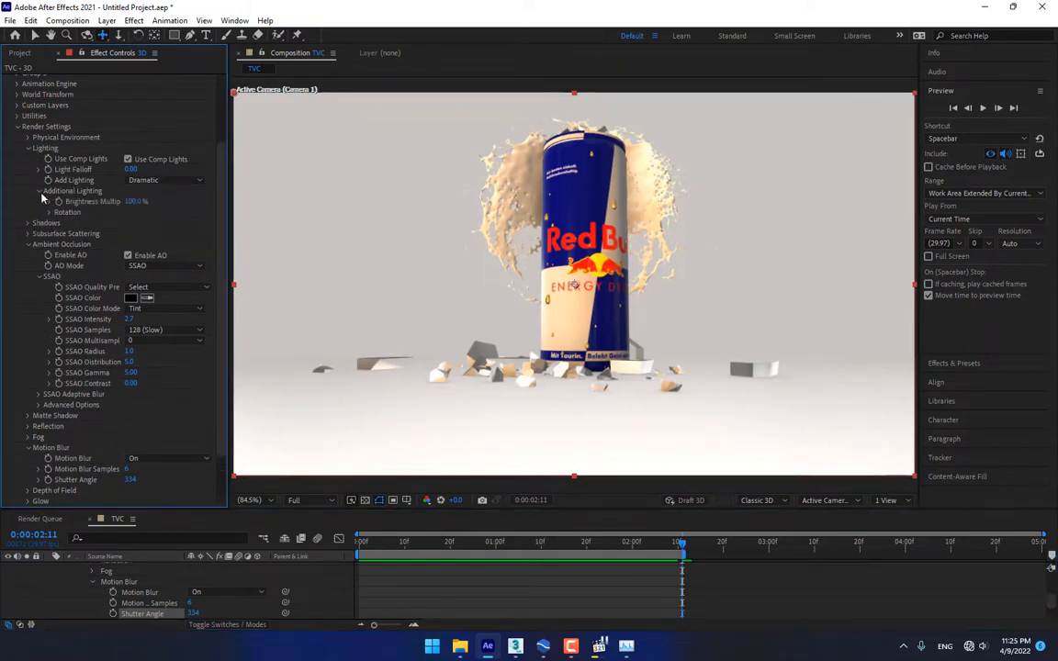
{"action": "left_click", "coordinate": [51, 212]}
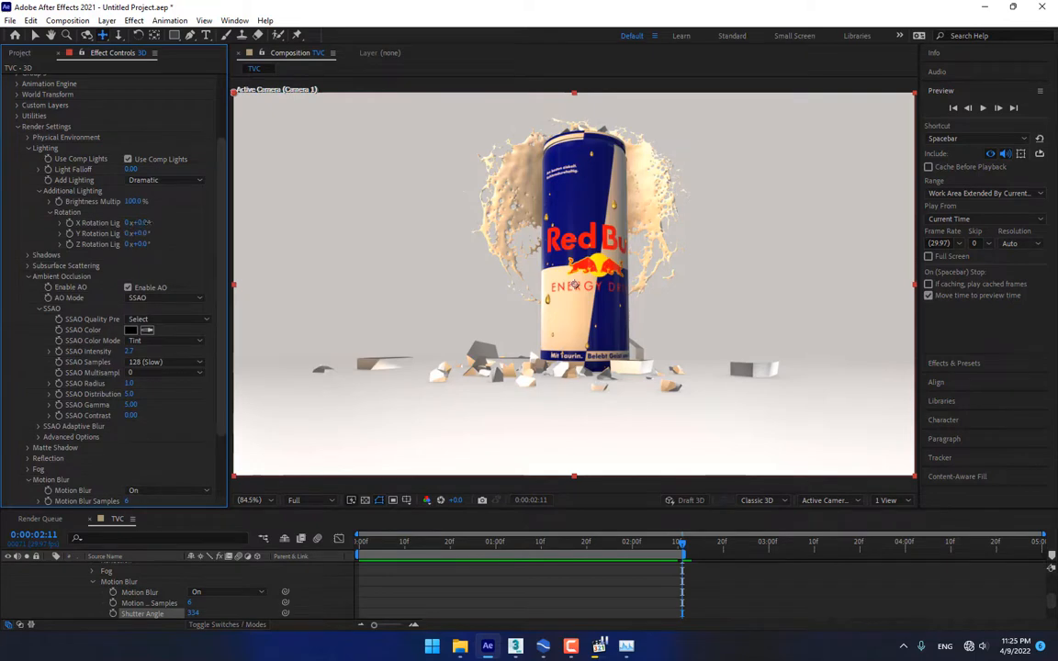
{"action": "left_click_drag", "start_coordinate": [157, 223], "coordinate": [128, 245]}
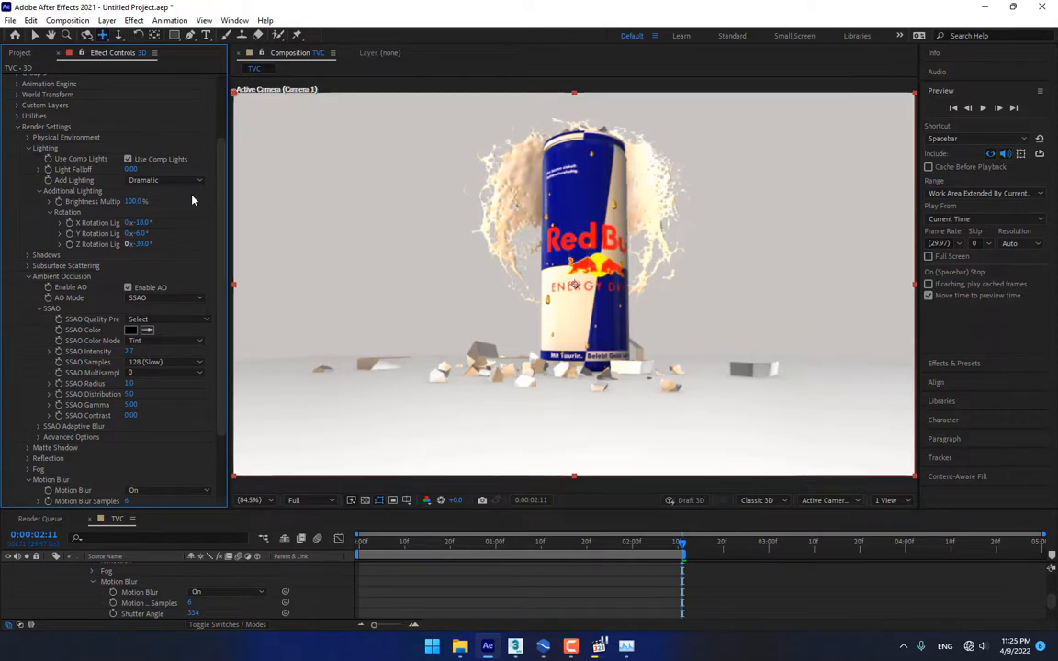
{"action": "scroll", "coordinate": [117, 137], "scroll_direction": "up", "scroll_amount": 3}
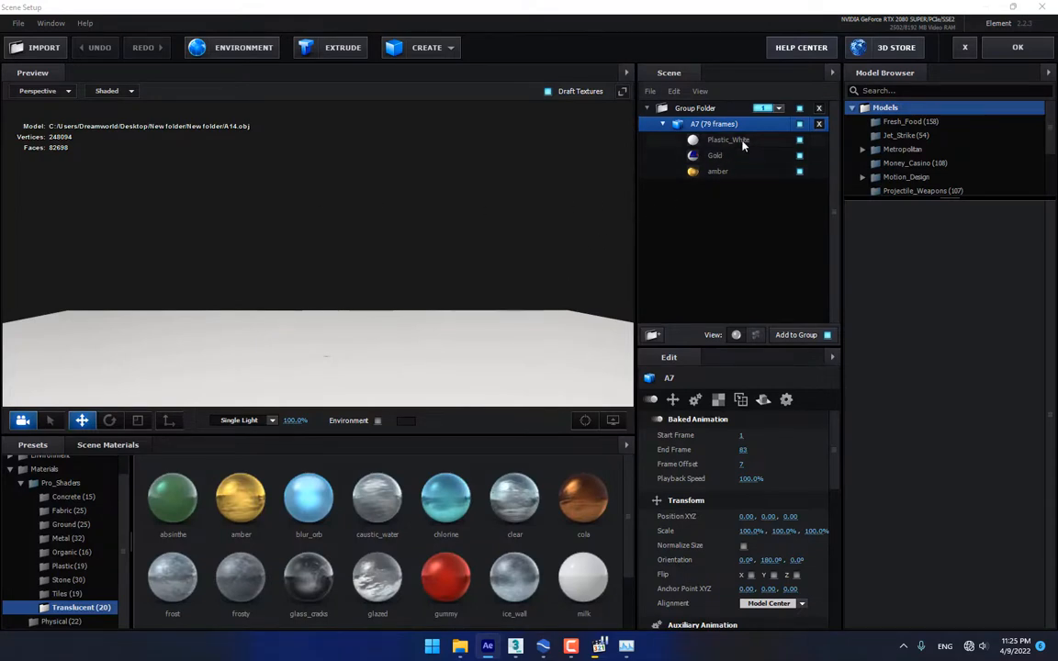
Inspect the amber and Plastic_White materials, then select the A7 can model
{"action": "left_click", "coordinate": [735, 177]}
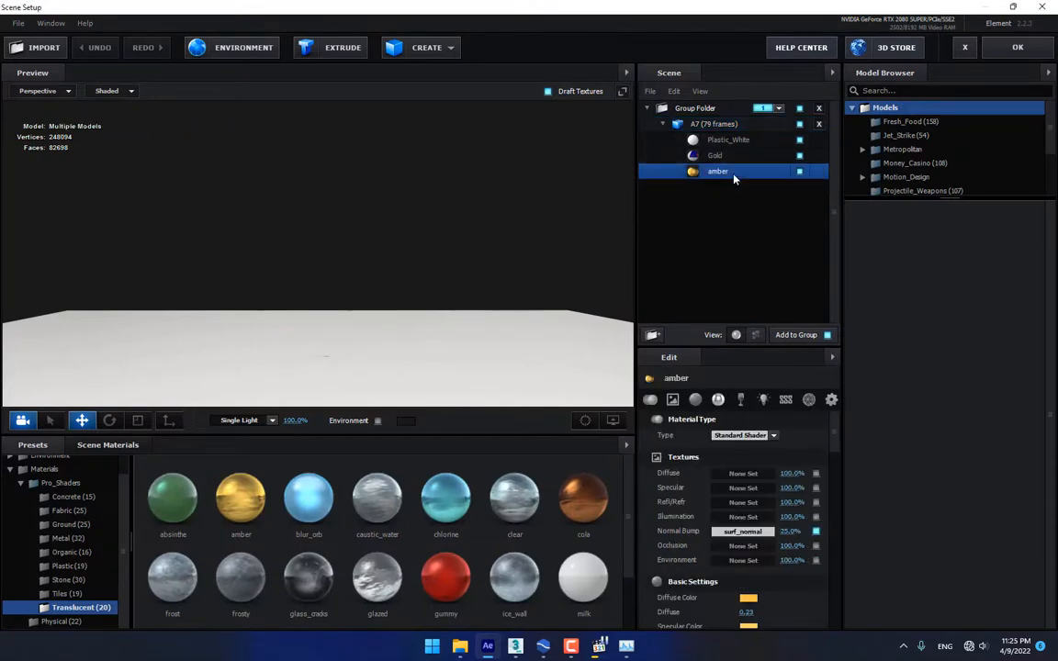
{"action": "left_click", "coordinate": [746, 141]}
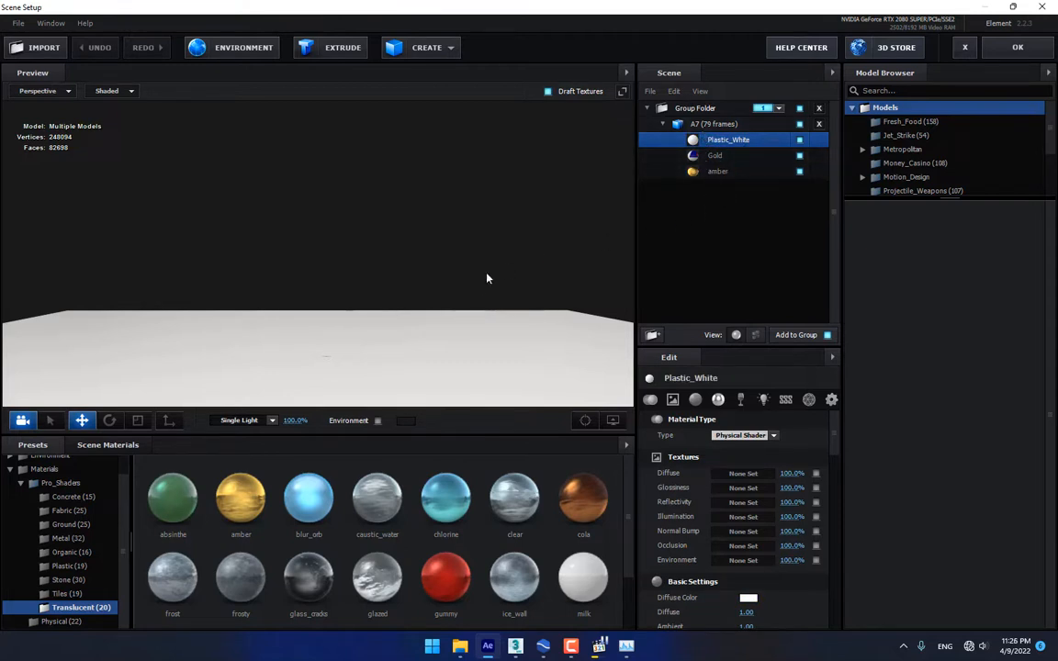
{"action": "left_click", "coordinate": [718, 126]}
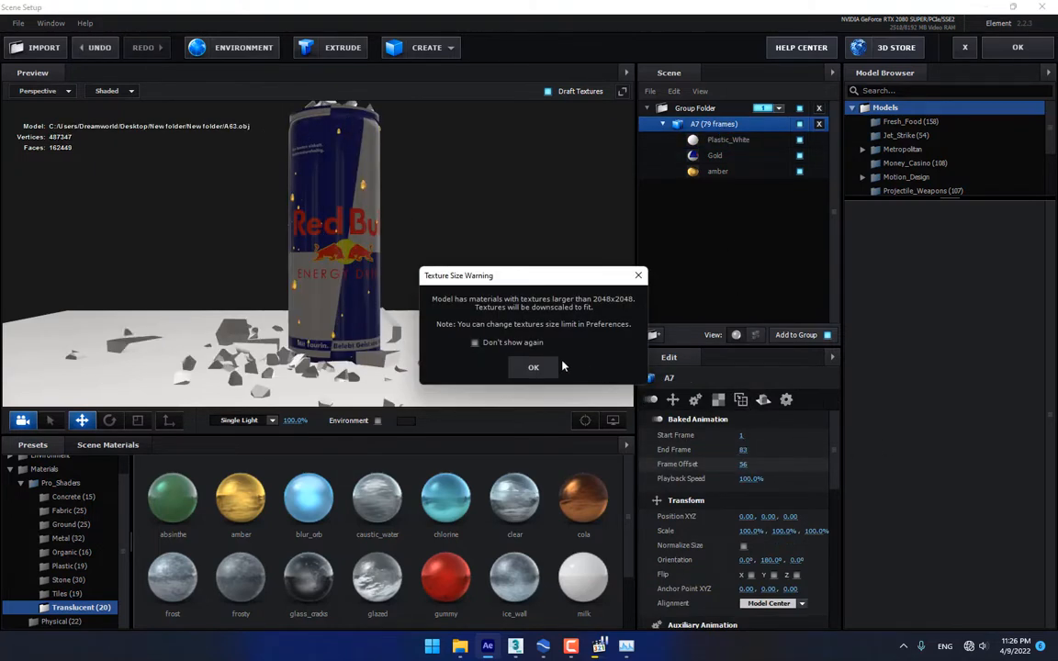
{"action": "left_click", "coordinate": [533, 367]}
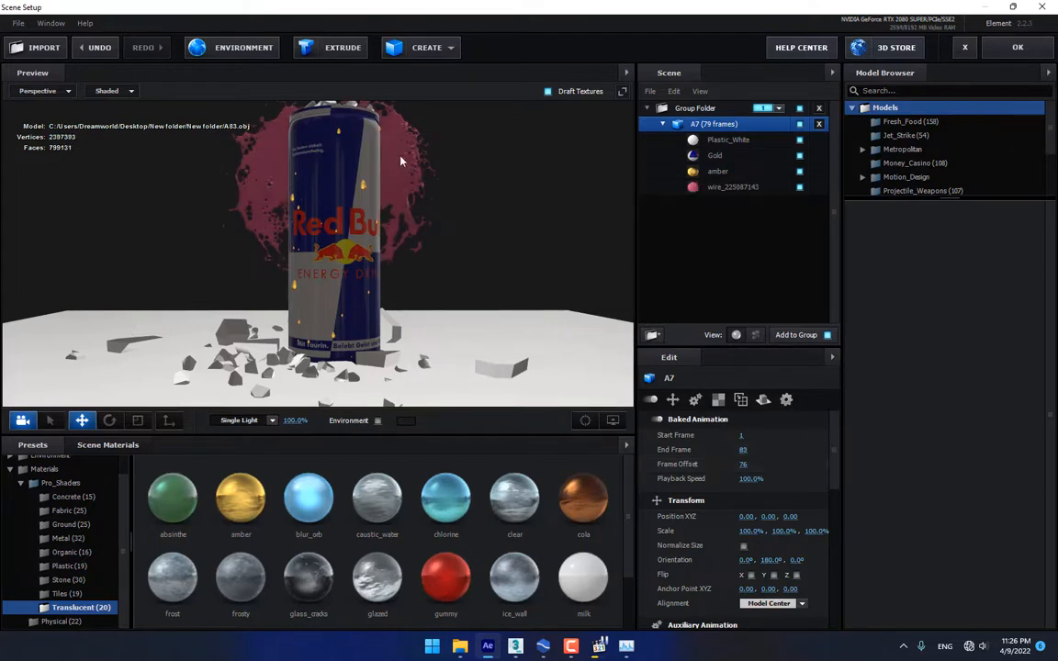
Apply amber to the wire_225087143 splash, raise its reflection intensity to 418%, and confirm
{"action": "left_click", "coordinate": [735, 188]}
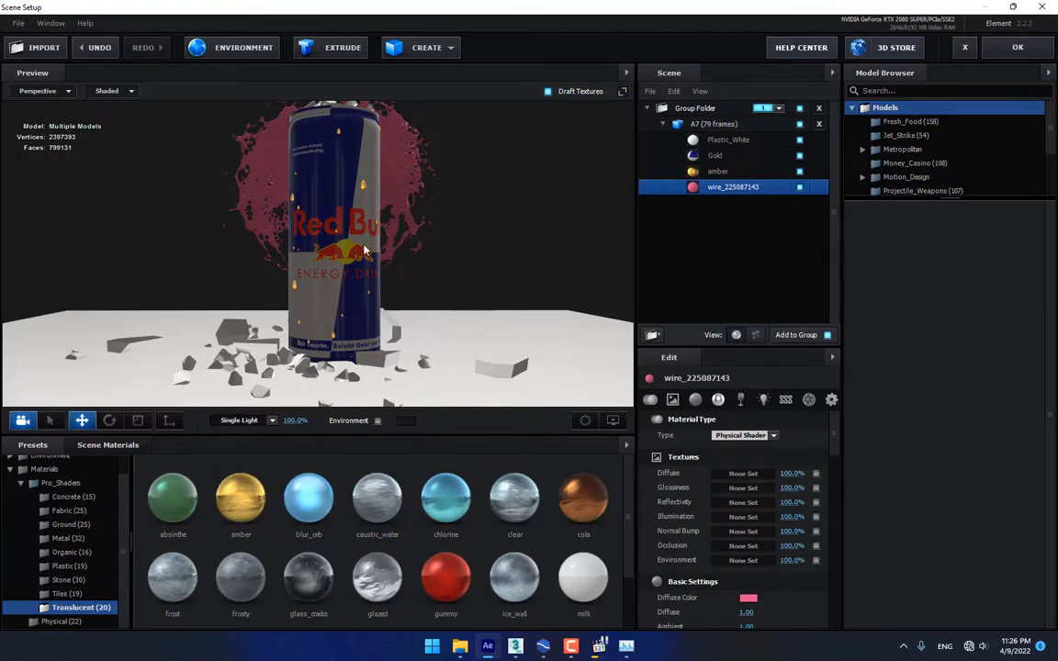
{"action": "left_click_drag", "start_coordinate": [241, 496], "coordinate": [729, 188]}
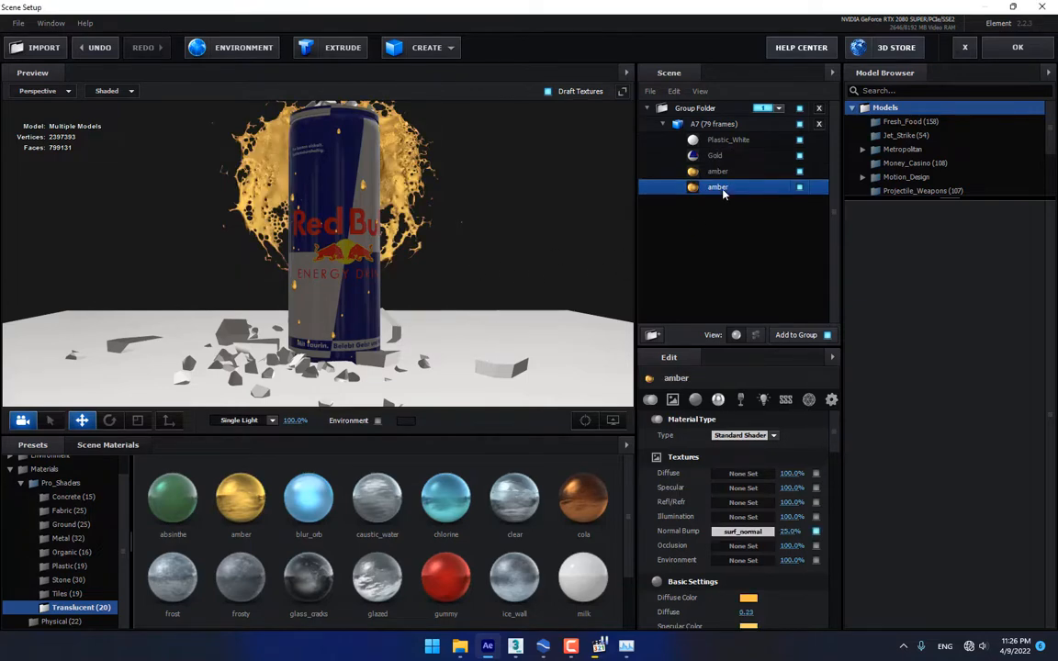
{"action": "left_click", "coordinate": [720, 400]}
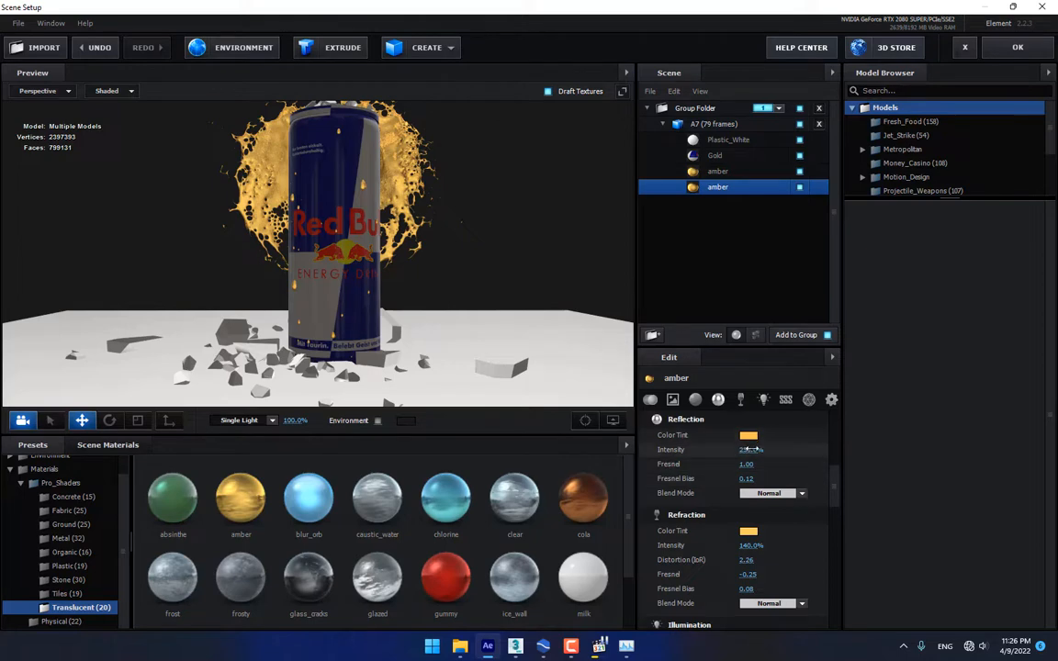
{"action": "left_click_drag", "start_coordinate": [753, 450], "coordinate": [827, 456]}
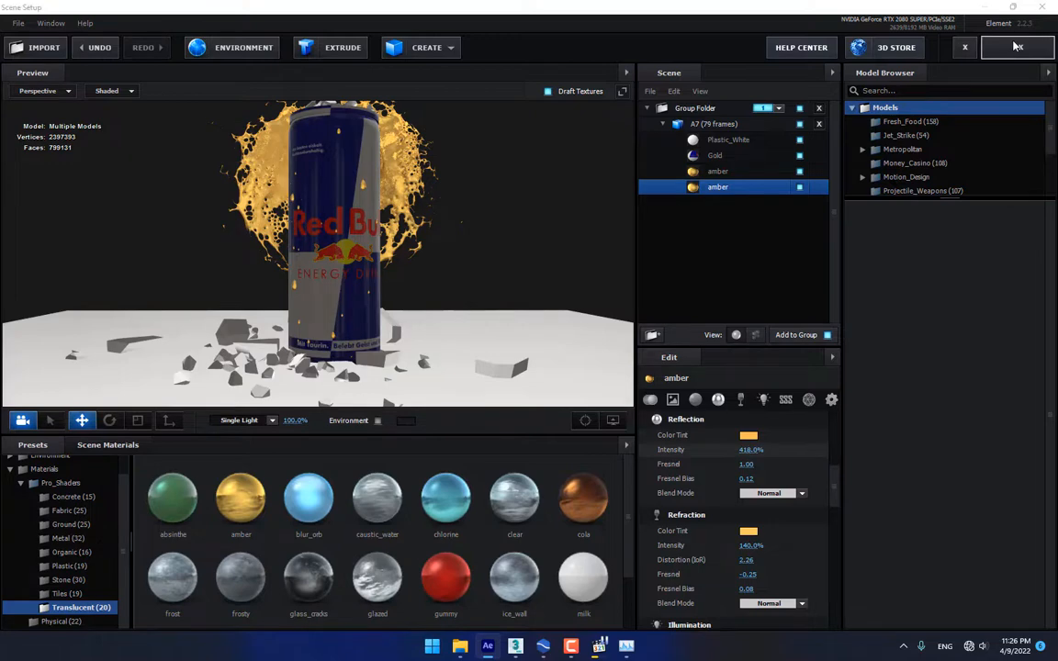
{"action": "left_click", "coordinate": [1017, 46]}
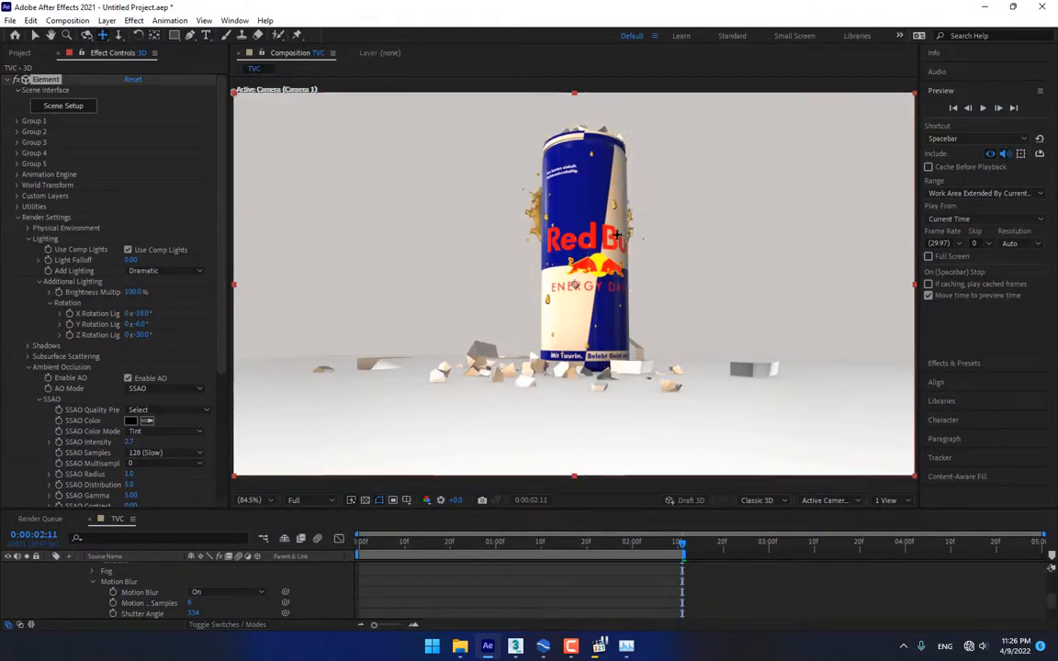
Move the time back to 0:00:02:06 to check the amber splash
{"action": "left_click_drag", "start_coordinate": [681, 545], "coordinate": [632, 547]}
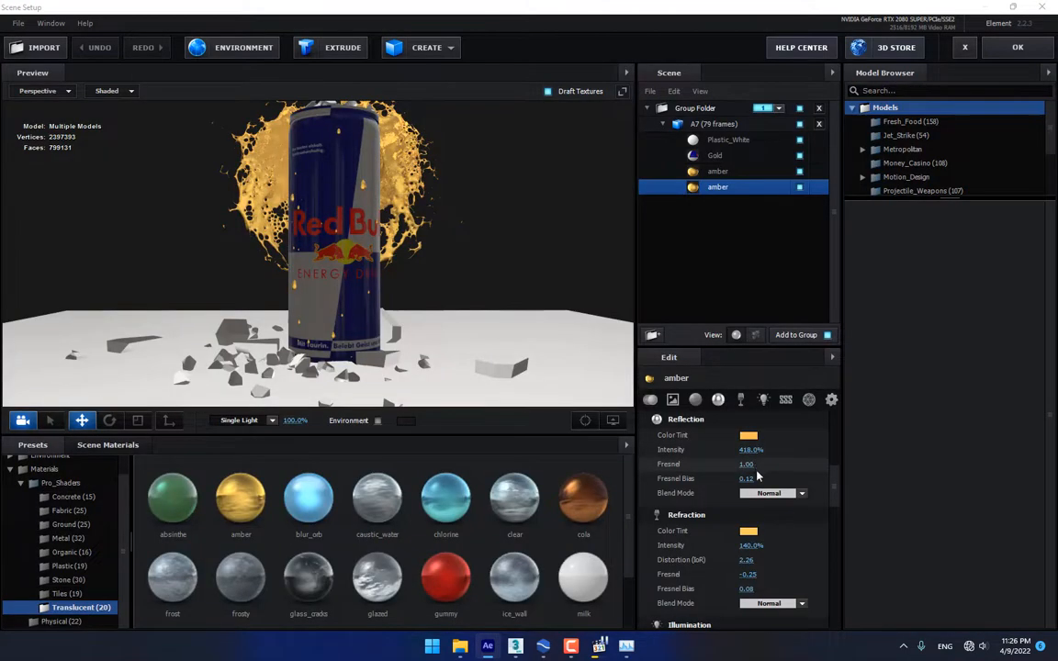
Enter 7 as the A7 sequence's frame offset and start frame, then apply the changes
{"action": "left_click", "coordinate": [654, 123]}
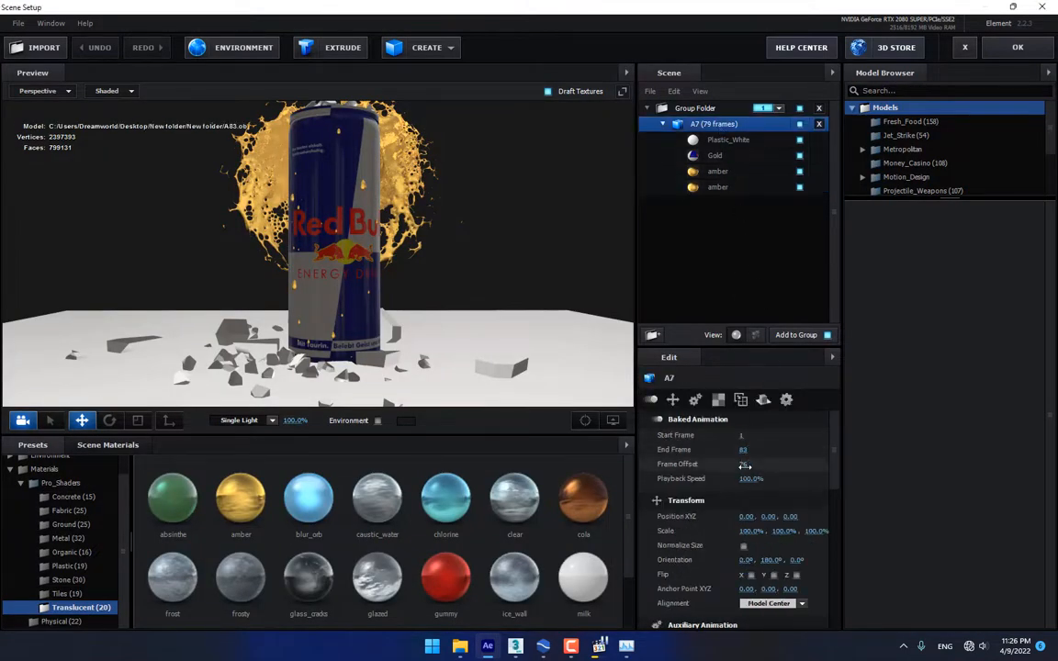
{"action": "left_click", "coordinate": [744, 465]}
{"action": "type", "text": "7"}
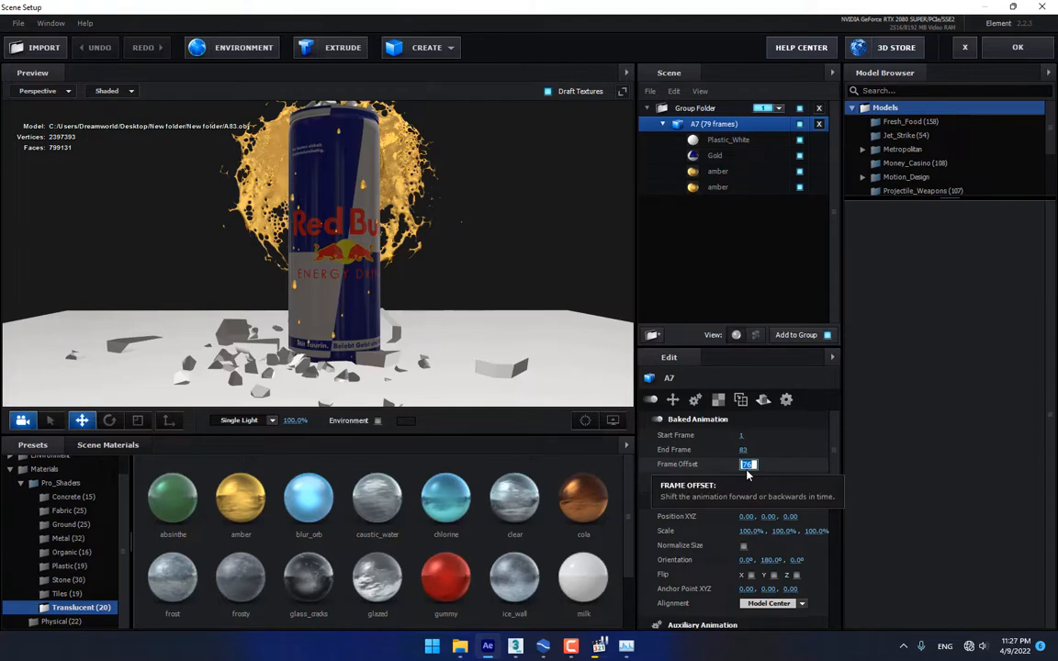
{"action": "key", "text": "Return"}
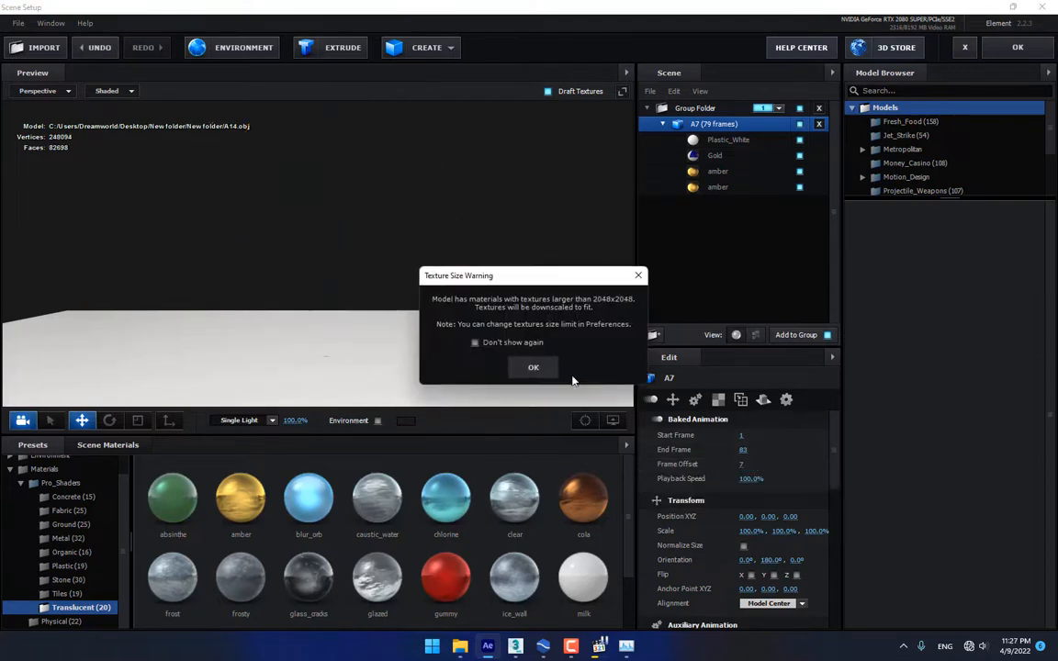
{"action": "left_click", "coordinate": [533, 368]}
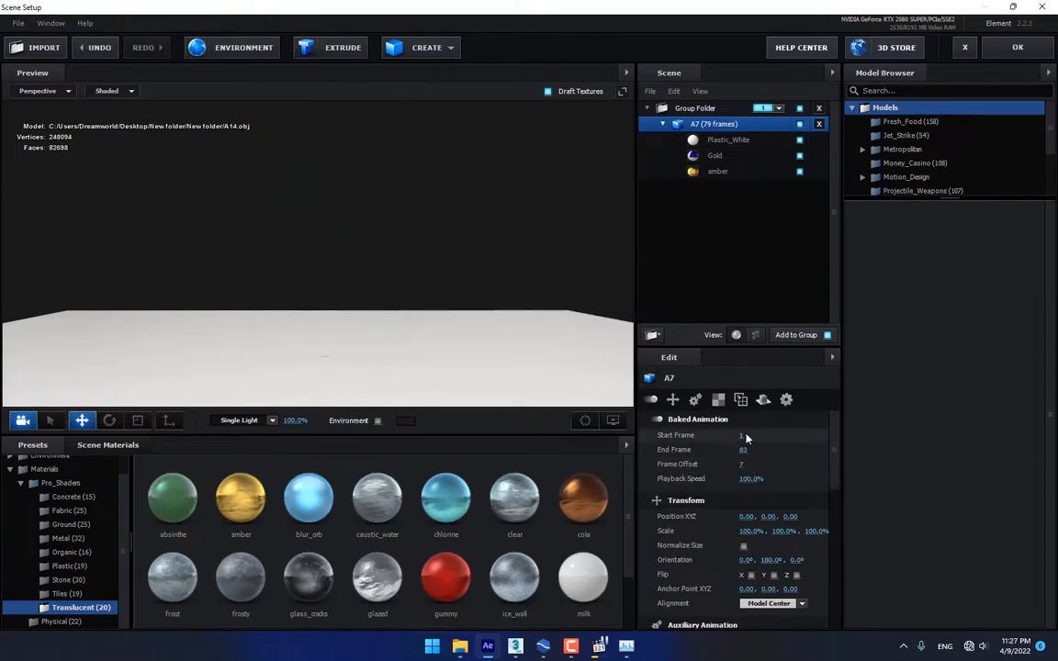
{"action": "left_click", "coordinate": [741, 436]}
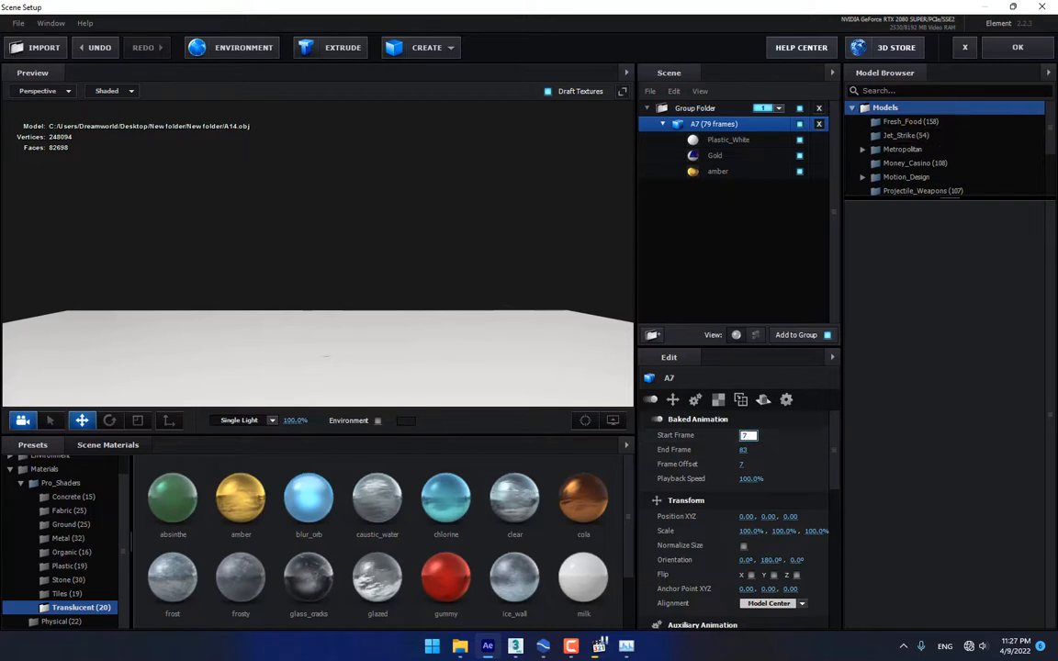
{"action": "left_click", "coordinate": [991, 48]}
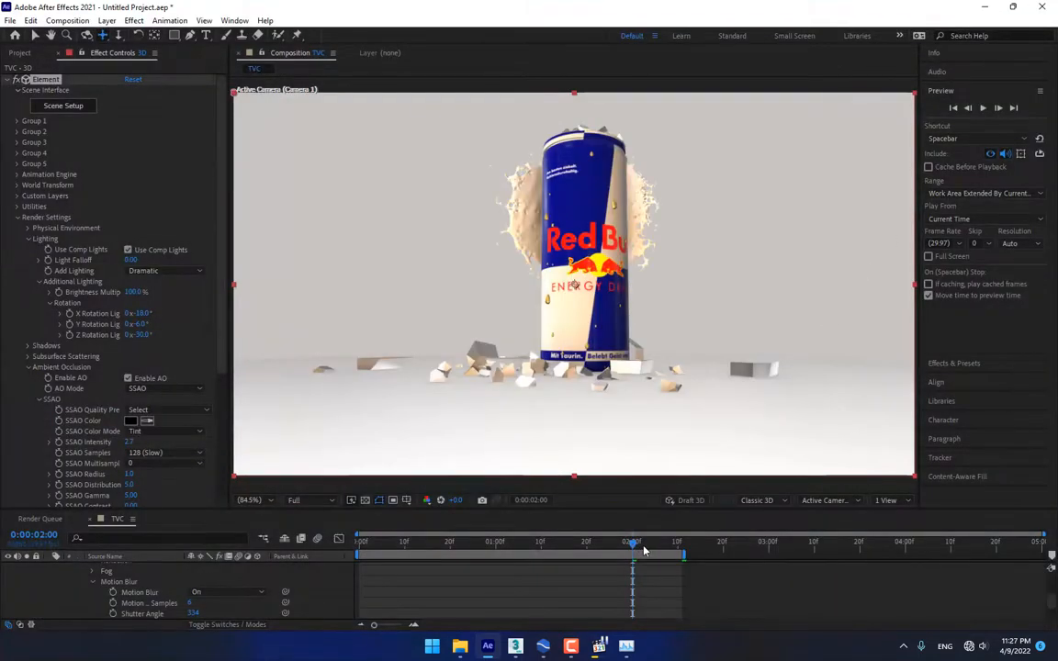
Check the can at 0:00:02:07 and then at 0:00:01:28
{"action": "left_click_drag", "start_coordinate": [645, 549], "coordinate": [613, 548]}
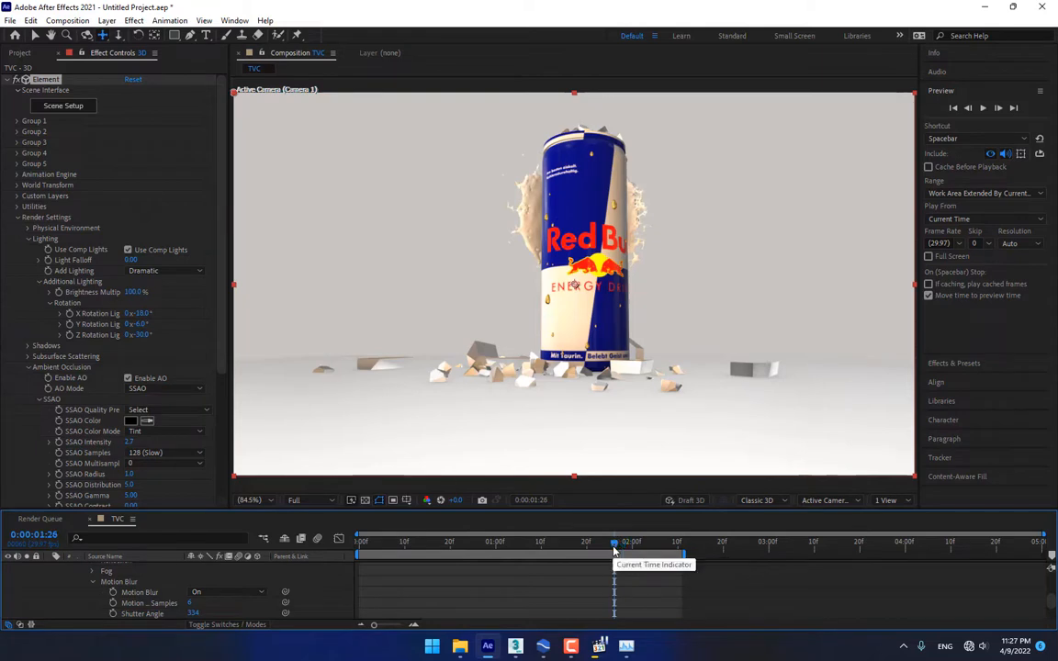
{"action": "left_click", "coordinate": [625, 549]}
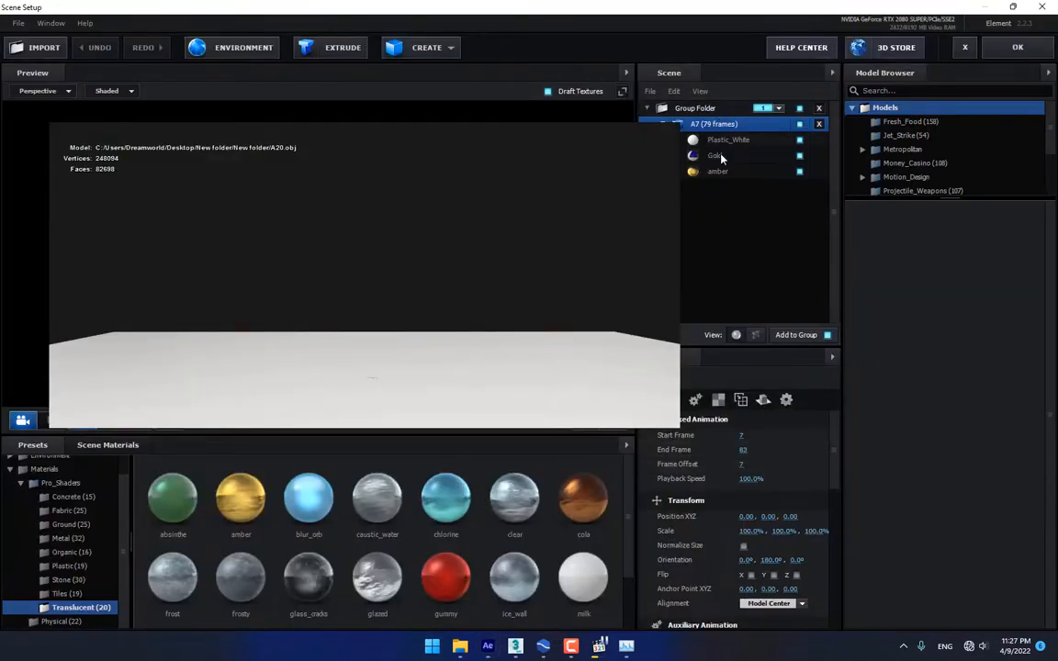
Set A7's start frame to 1 and raise the frame offset to show later splash frames
{"action": "left_click", "coordinate": [742, 435]}
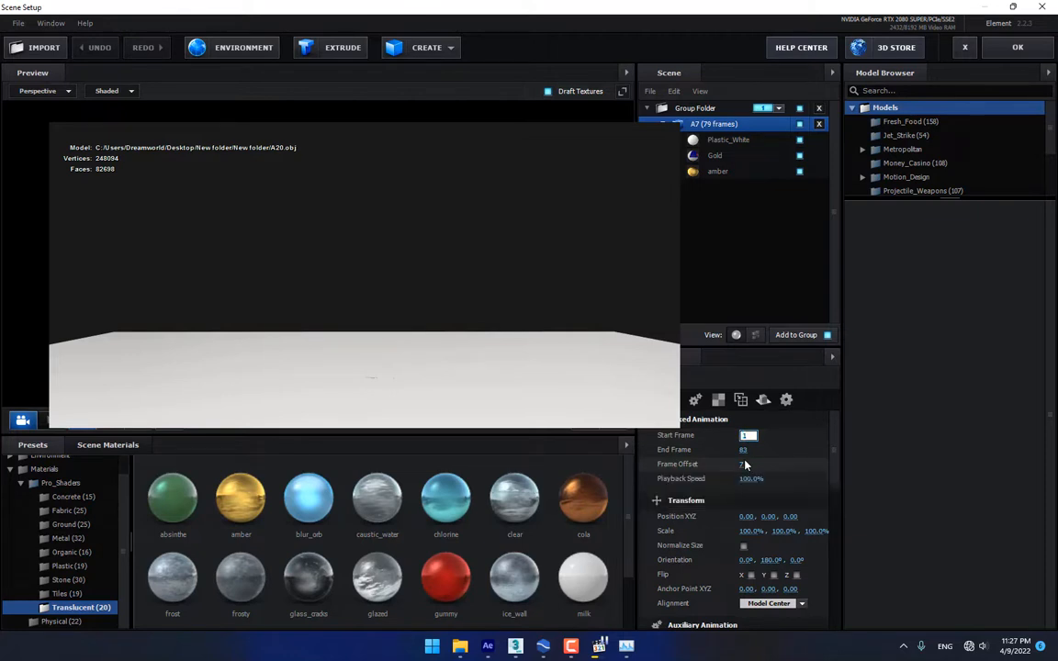
{"action": "type", "text": "1"}
{"action": "left_click", "coordinate": [745, 464]}
{"action": "type", "text": "1"}
{"action": "left_click", "coordinate": [782, 453]}
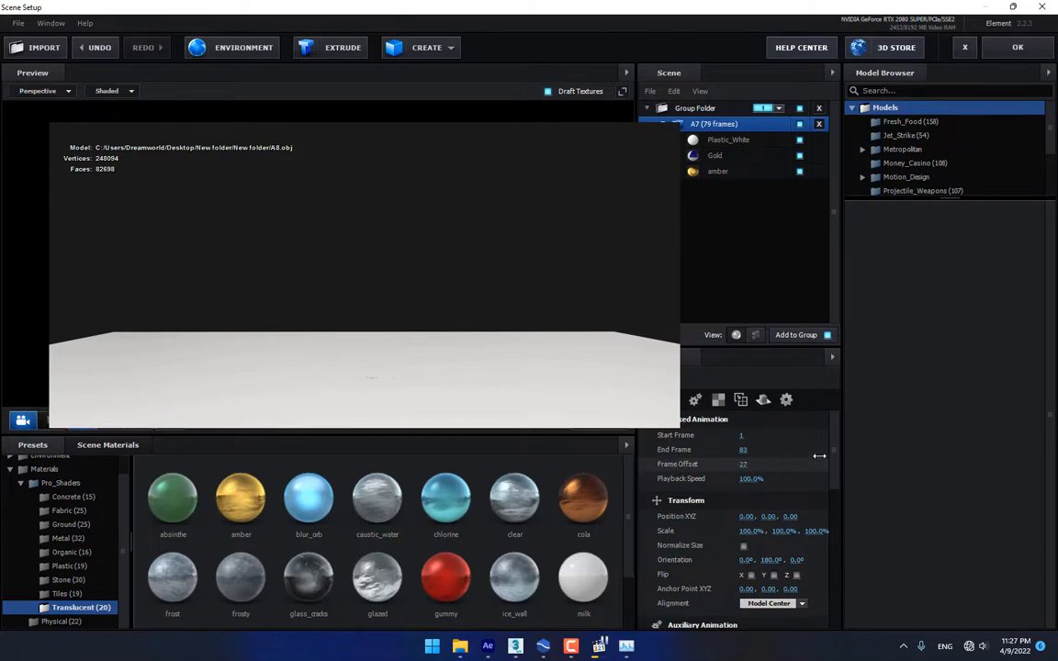
{"action": "left_click_drag", "start_coordinate": [818, 455], "coordinate": [923, 431]}
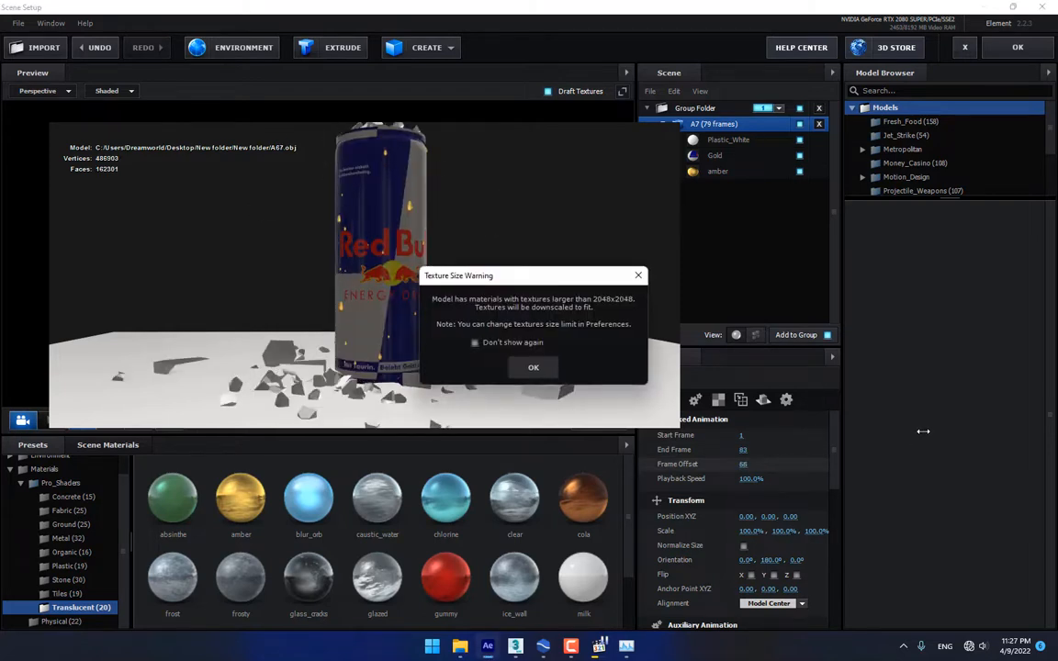
{"action": "left_click", "coordinate": [533, 368]}
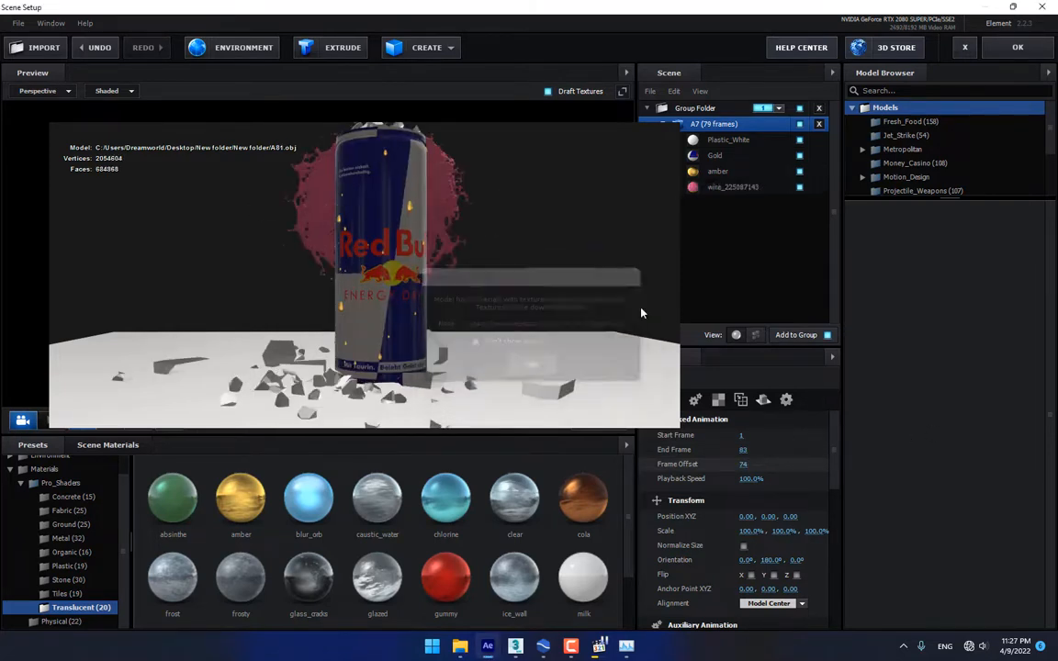
Apply amber to the later splash's red material, reset A7's frame offset to 1, and confirm
{"action": "left_click", "coordinate": [725, 187]}
{"action": "left_click_drag", "start_coordinate": [241, 496], "coordinate": [752, 188]}
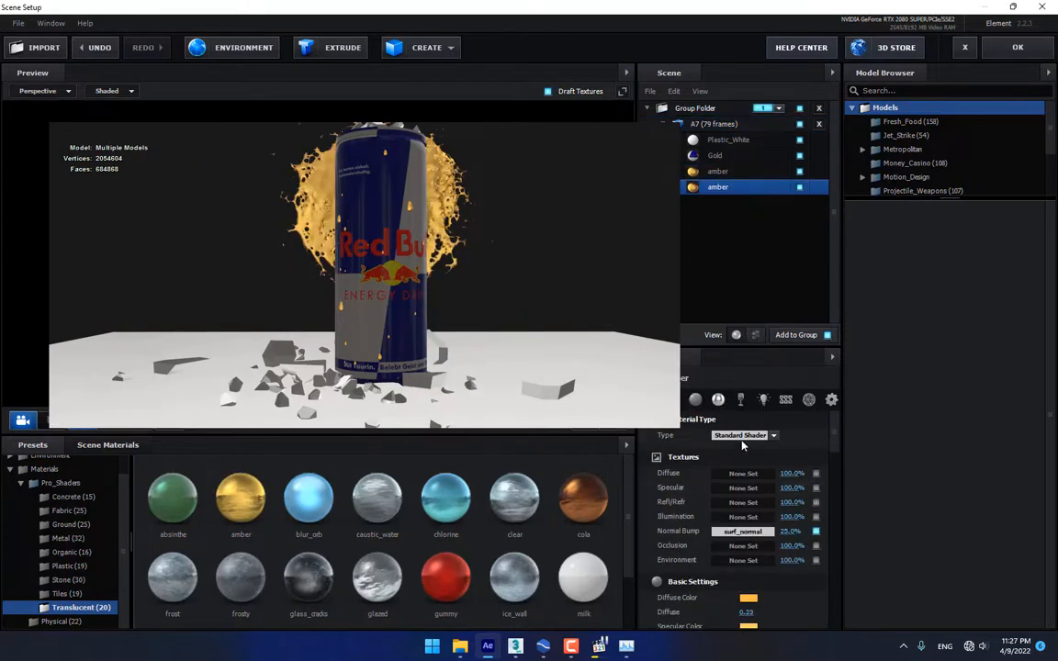
{"action": "left_click", "coordinate": [733, 124]}
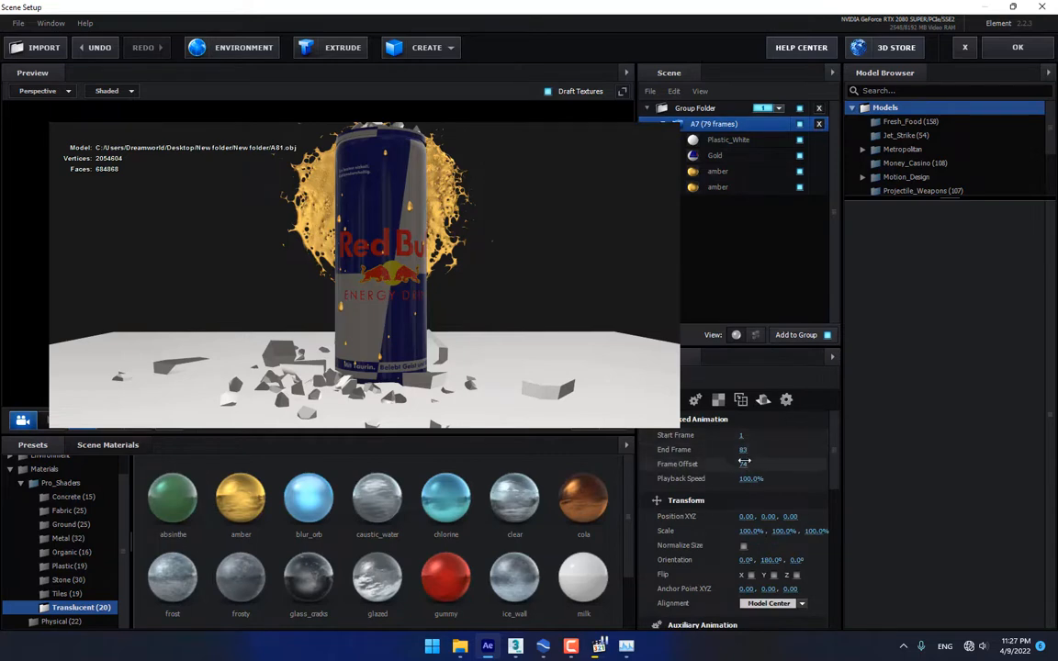
{"action": "left_click", "coordinate": [746, 463]}
{"action": "key", "text": "Return"}
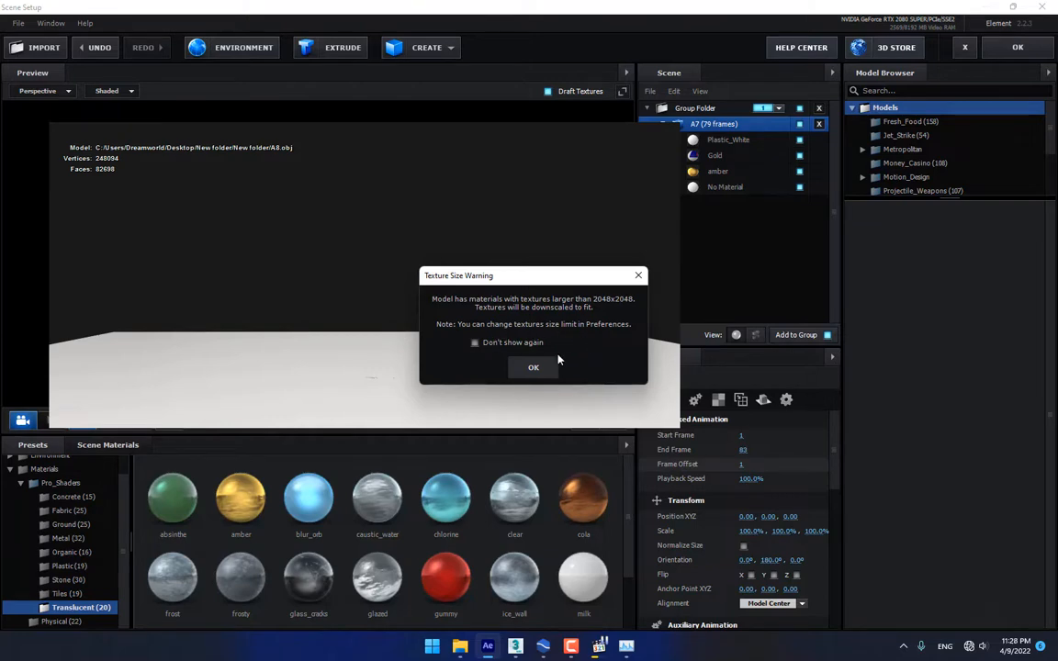
{"action": "left_click", "coordinate": [536, 369]}
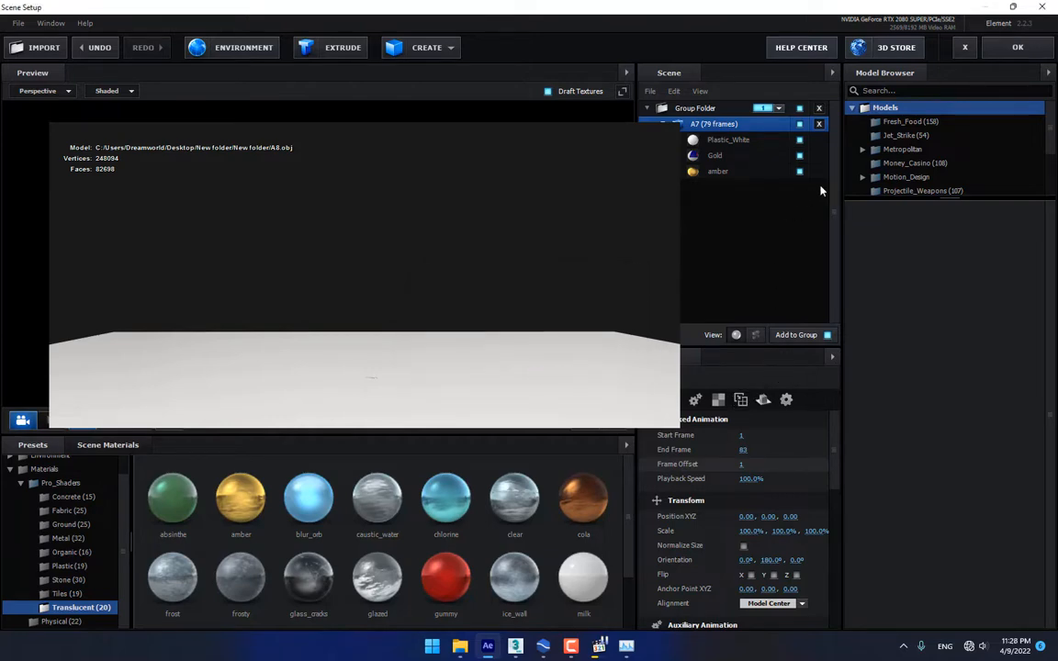
{"action": "left_click", "coordinate": [1011, 44]}
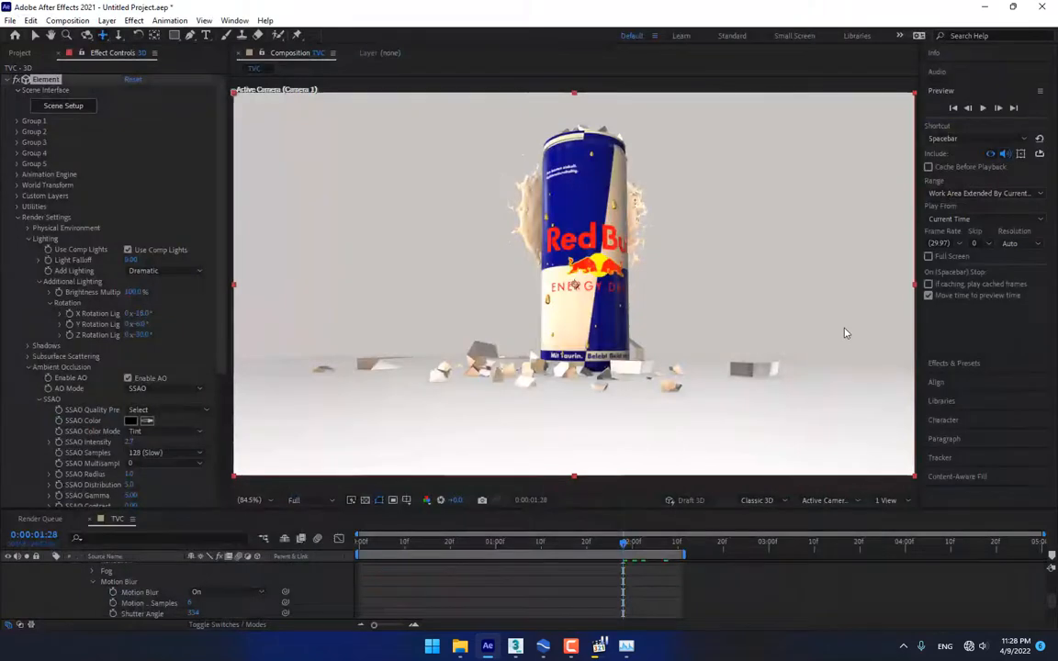
Scrub between 0:00:02:00 and 0:00:02:10 and through the opening second, then start playback
{"action": "left_click", "coordinate": [662, 550]}
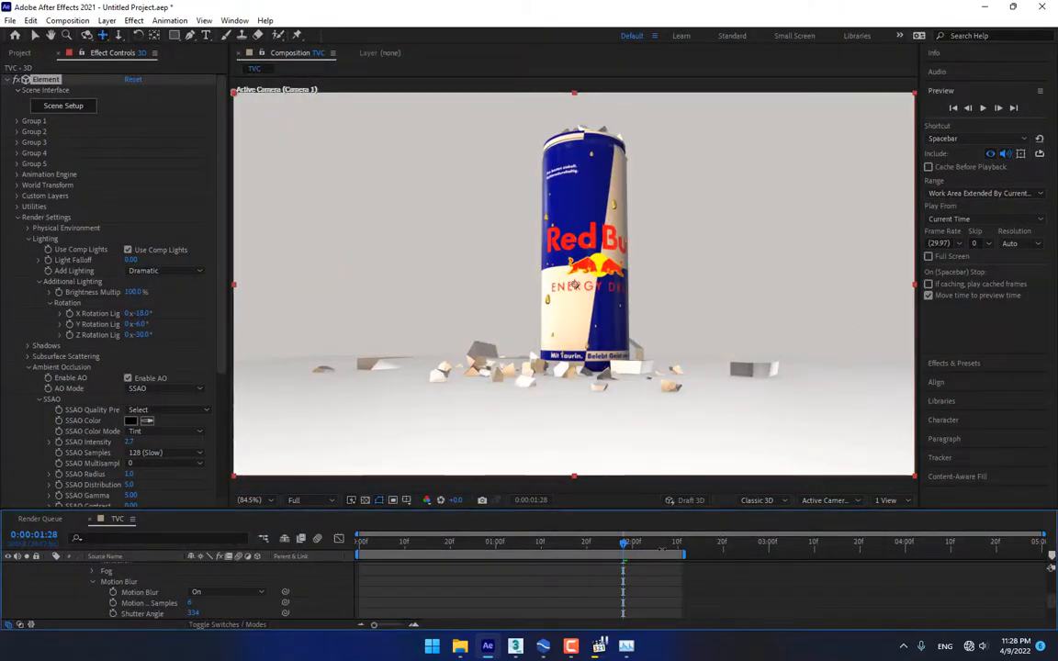
{"action": "left_click", "coordinate": [665, 544]}
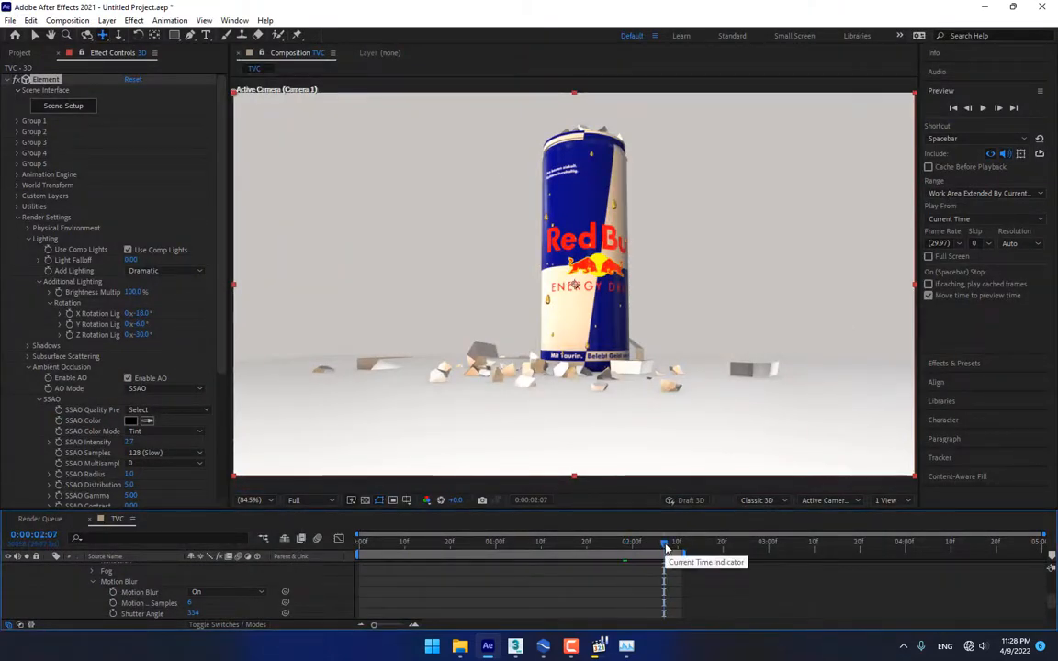
{"action": "left_click_drag", "start_coordinate": [666, 544], "coordinate": [677, 546]}
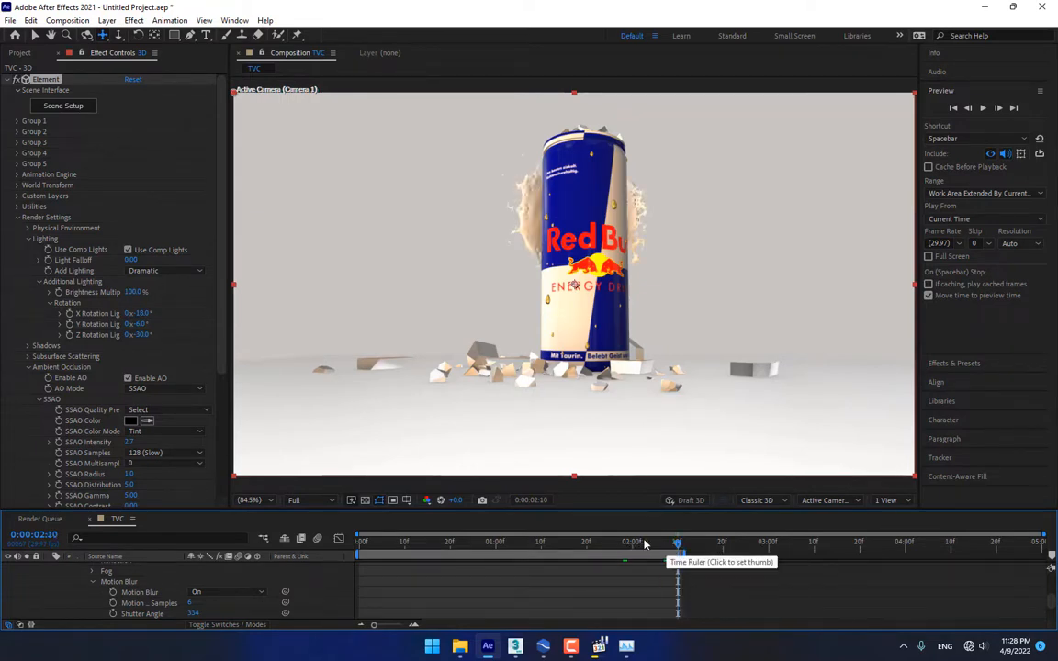
{"action": "left_click", "coordinate": [631, 544]}
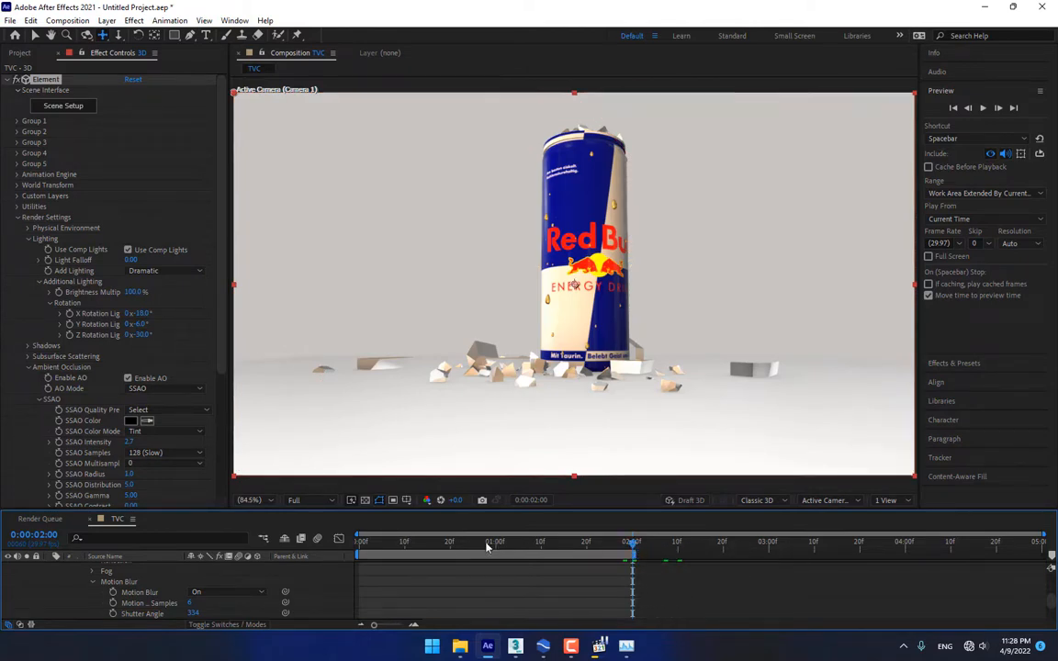
{"action": "mouse_move", "coordinate": [359, 541]}
{"action": "left_mouse_down"}
{"action": "mouse_move", "coordinate": [568, 532]}
{"action": "mouse_move", "coordinate": [351, 548]}
{"action": "mouse_move", "coordinate": [359, 542]}
{"action": "left_mouse_up"}
{"action": "left_click", "coordinate": [983, 108]}
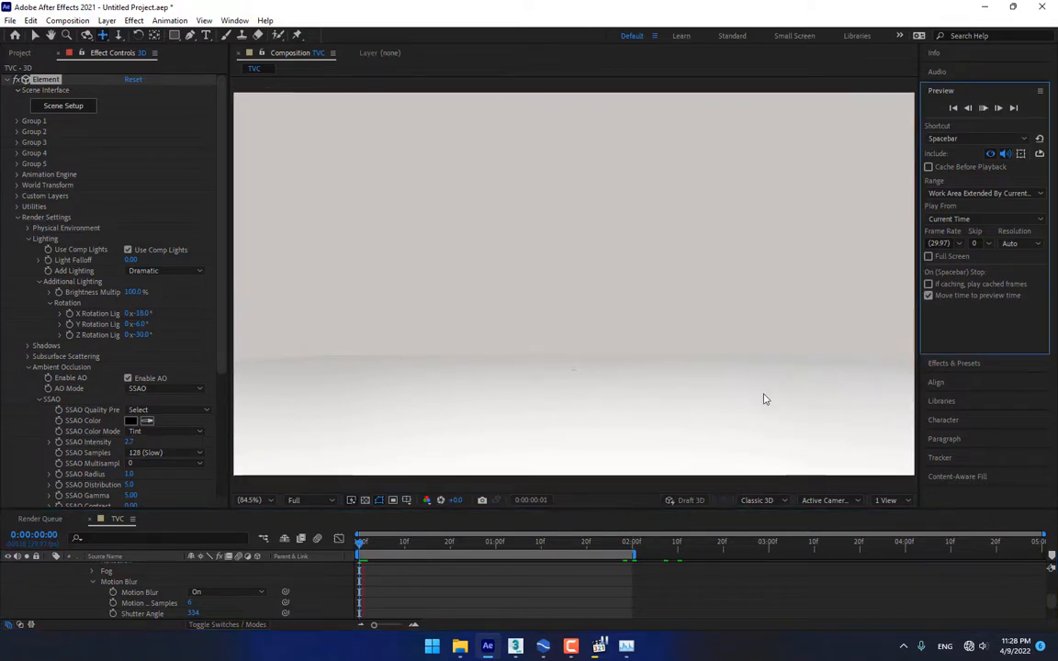